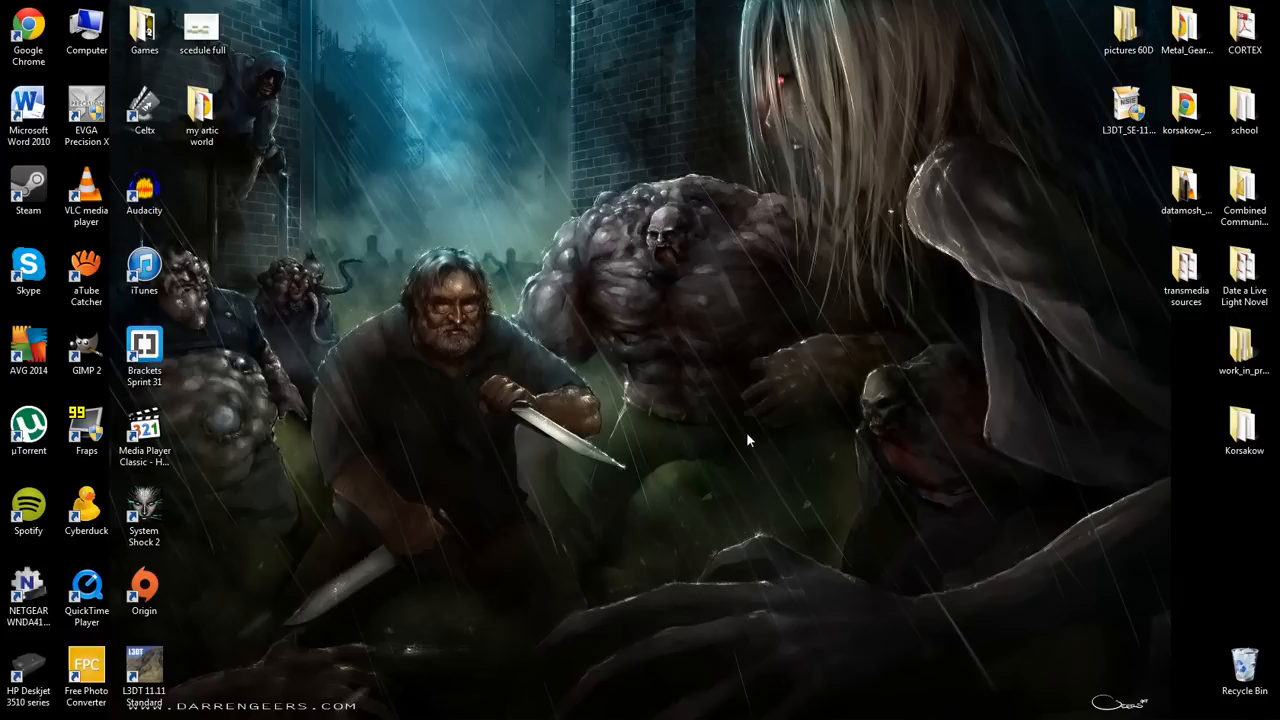
- Empty the Recycle Bin
right_click(1240, 672)
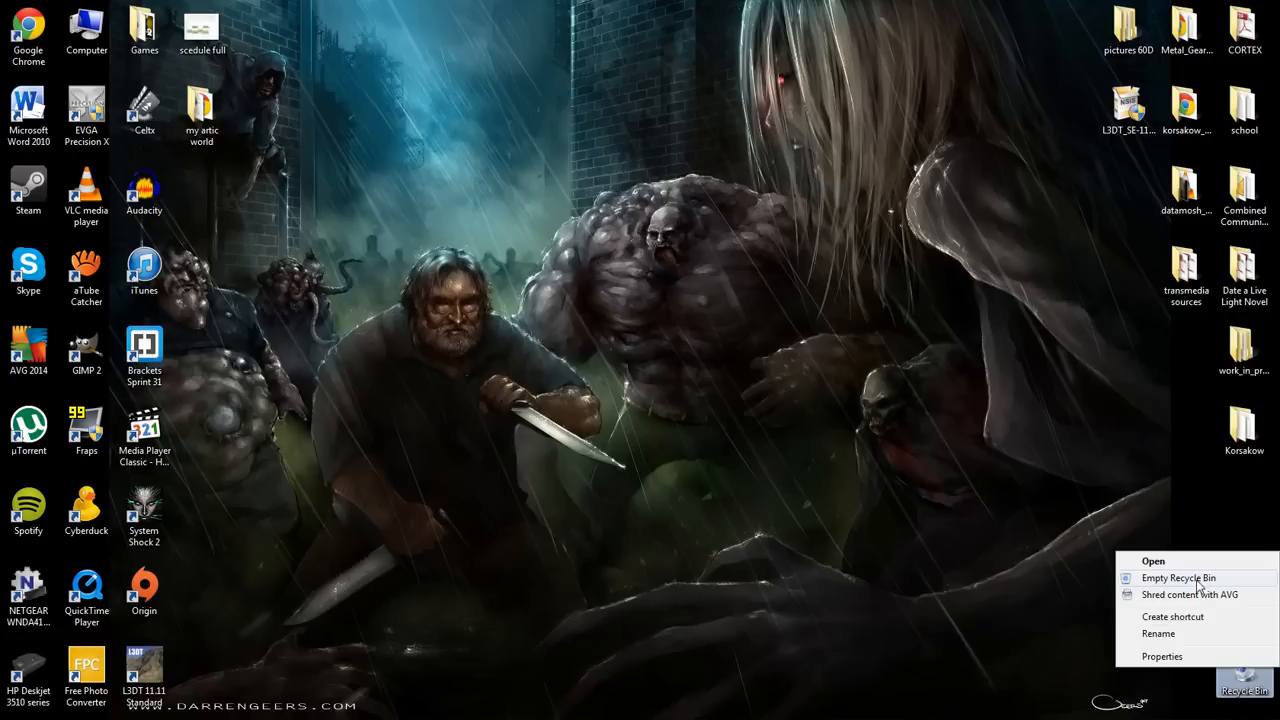
left_click(1190, 581)
left_click(700, 379)
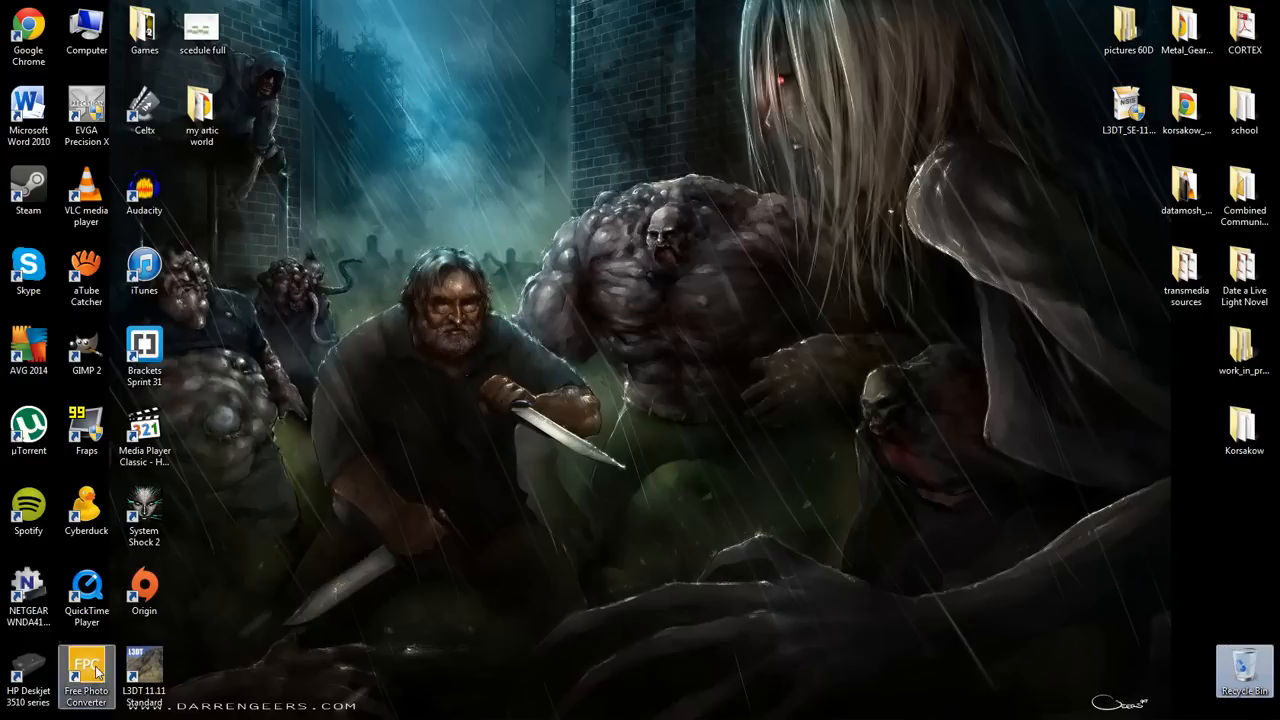
- Launch L3DT 11.11 Standard and maximize its window
double_click(157, 672)
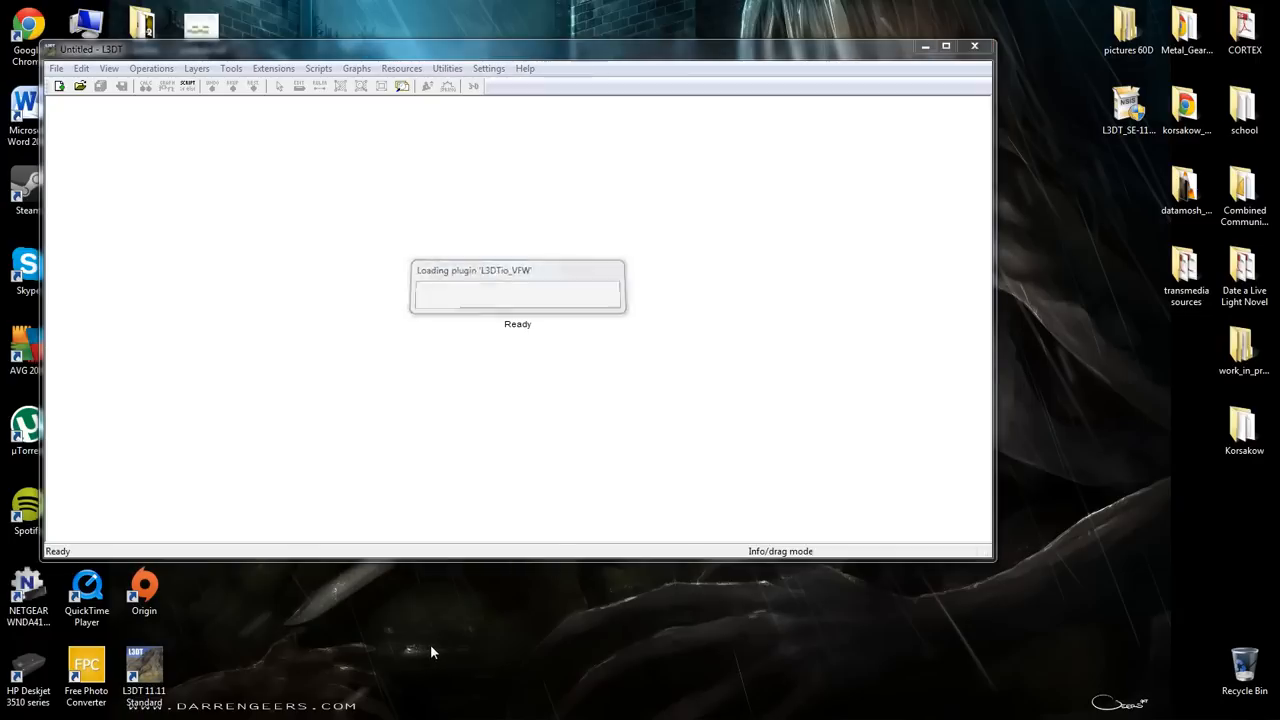
left_click_drag(439, 43, 553, 118)
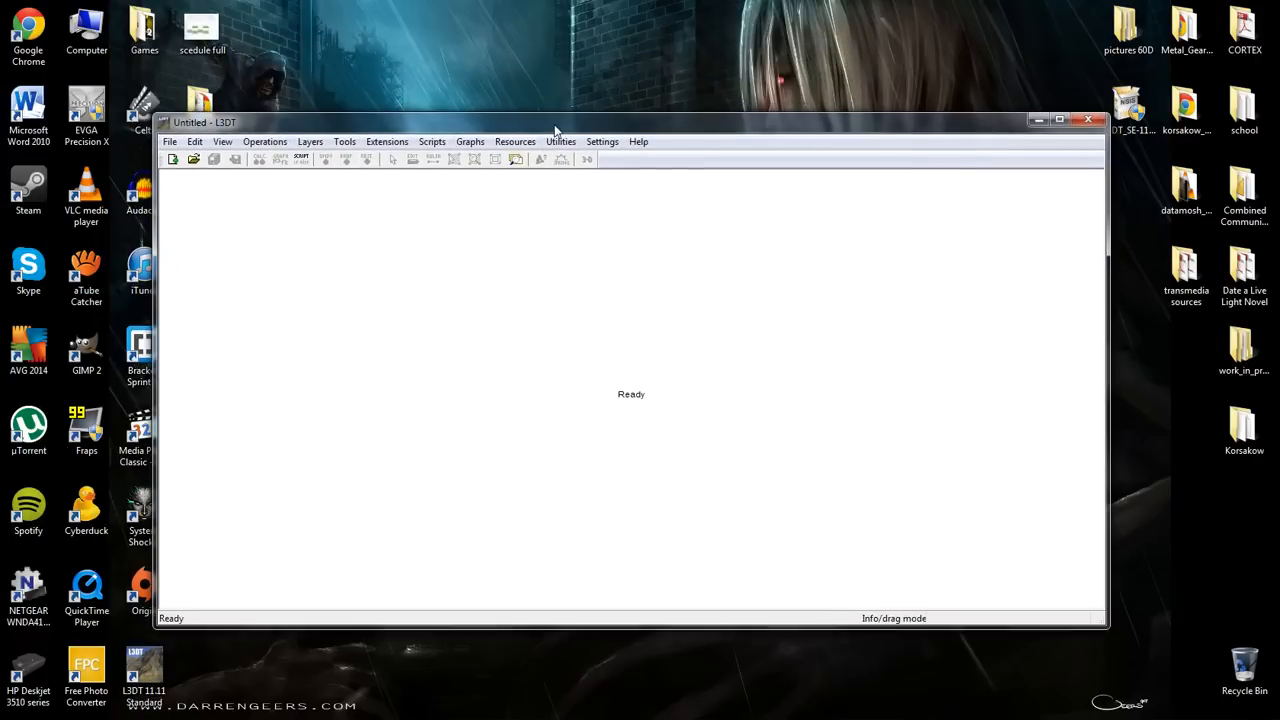
left_click(1059, 122)
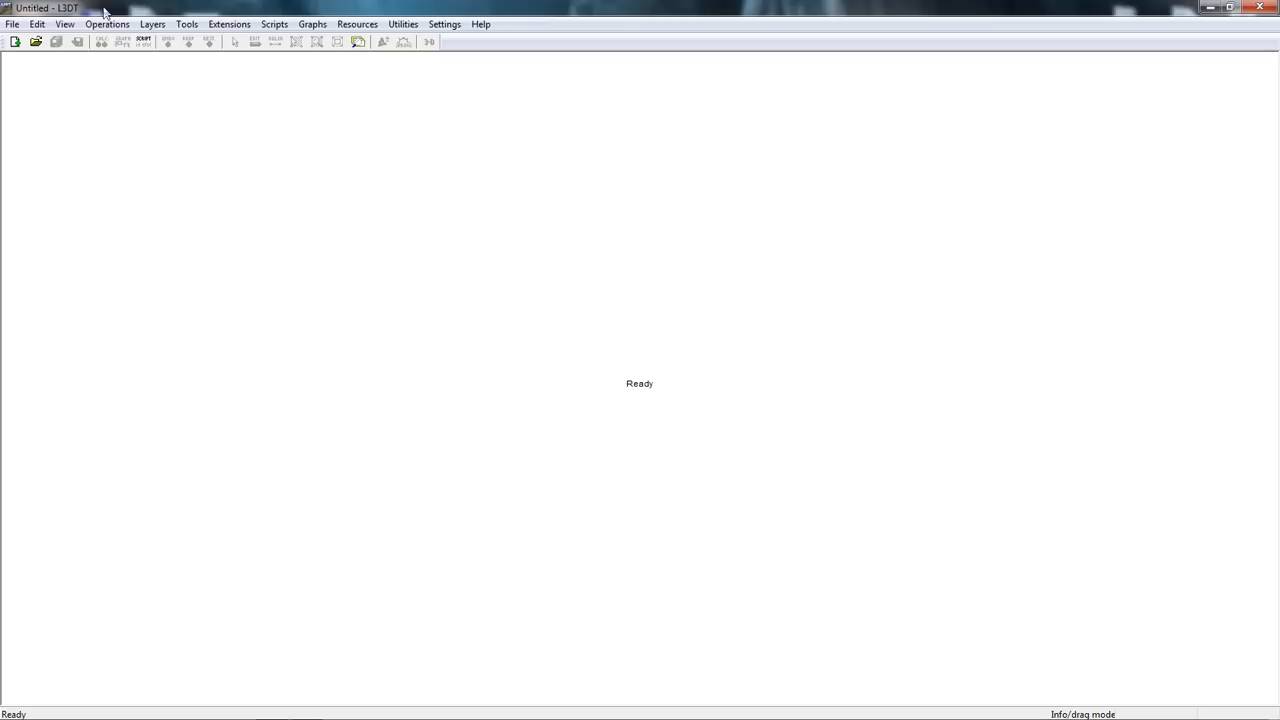
- Start a new project using the recommended Designable map project type
left_click(12, 24)
left_click(40, 41)
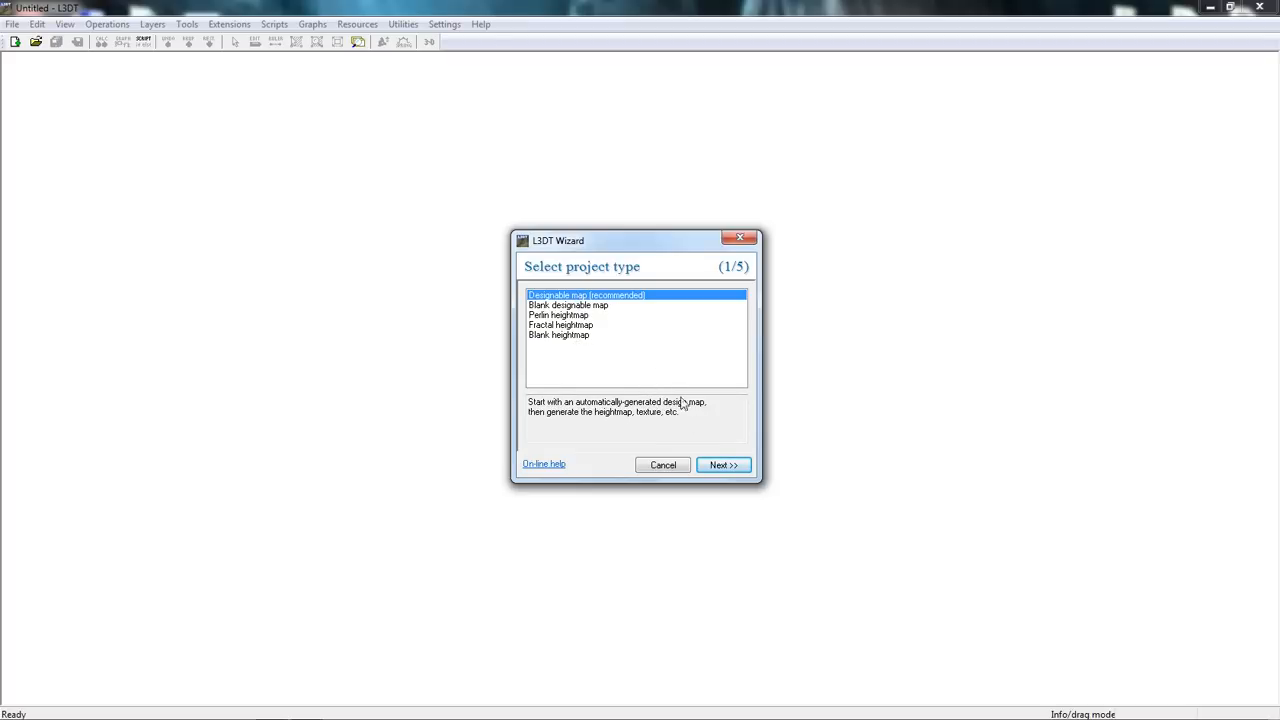
left_click(724, 467)
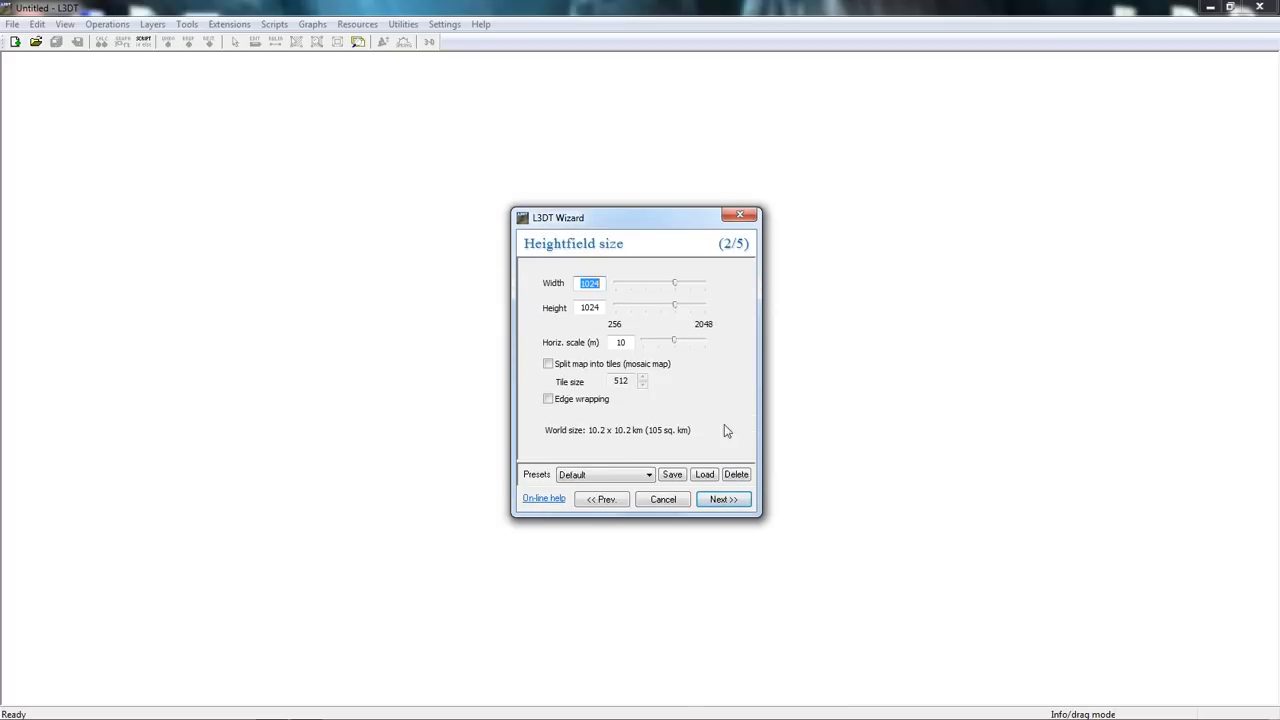
- Set the heightfield width to 512
left_click(711, 386)
key("BackSpace")
key("BackSpace")
key("BackSpace")
key("BackSpace")
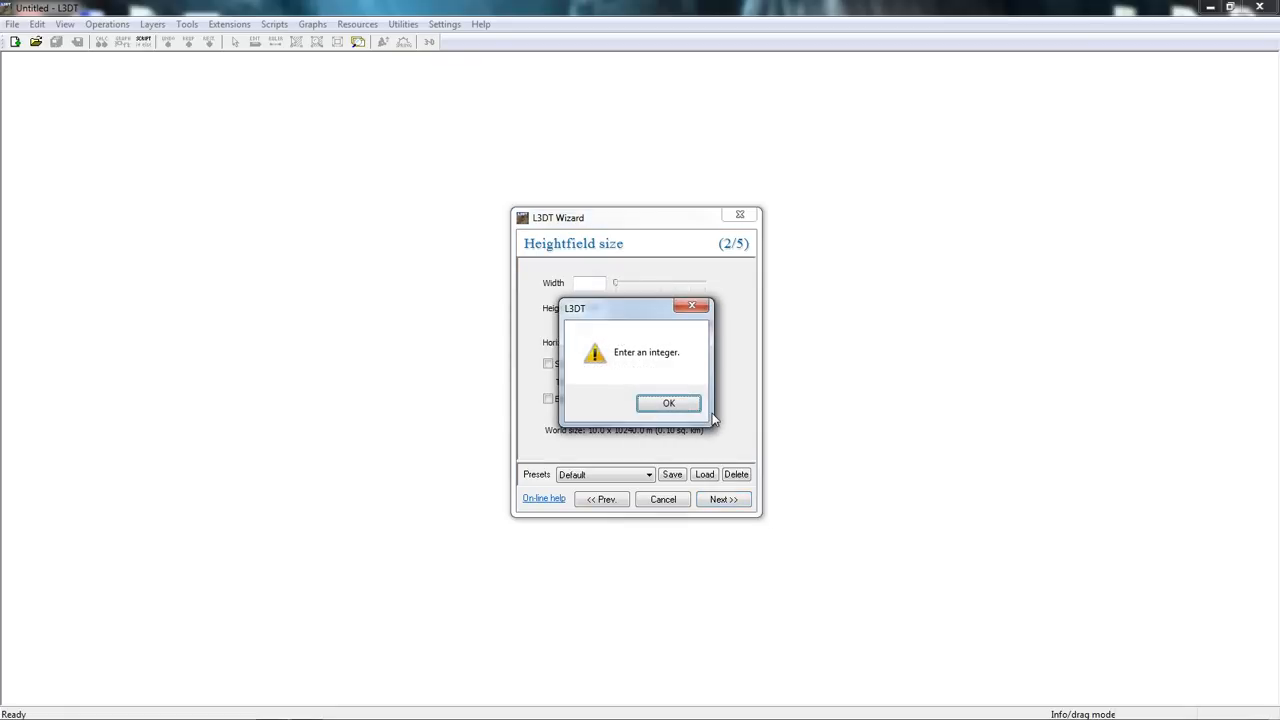
left_click(669, 405)
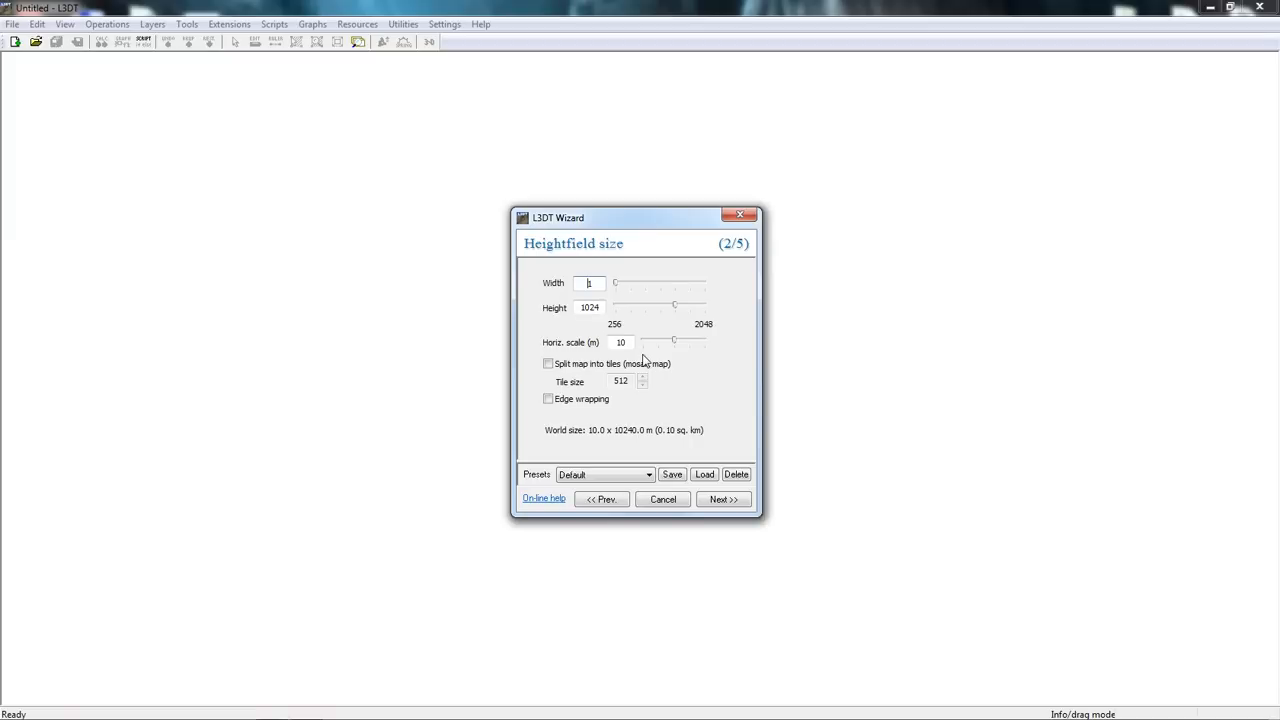
type("51")
key("BackSpace")
type("2")
- Set the heightfield height to 512
double_click(597, 307)
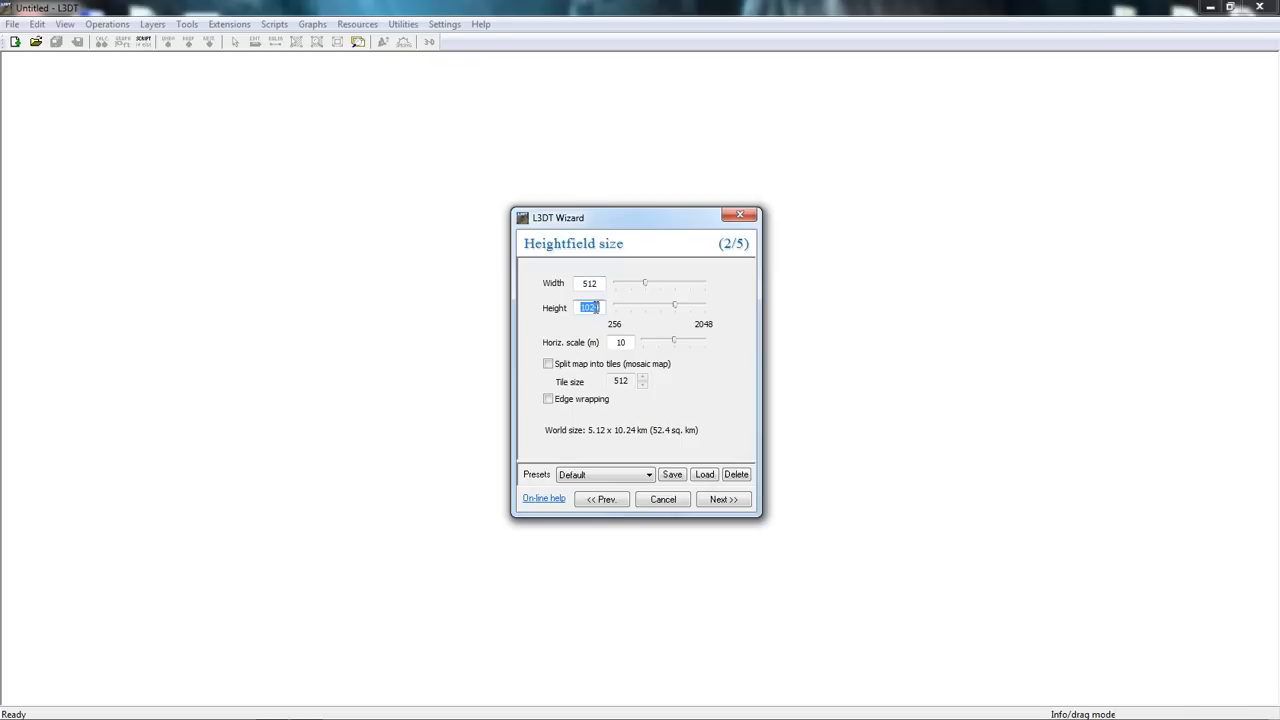
key("BackSpace")
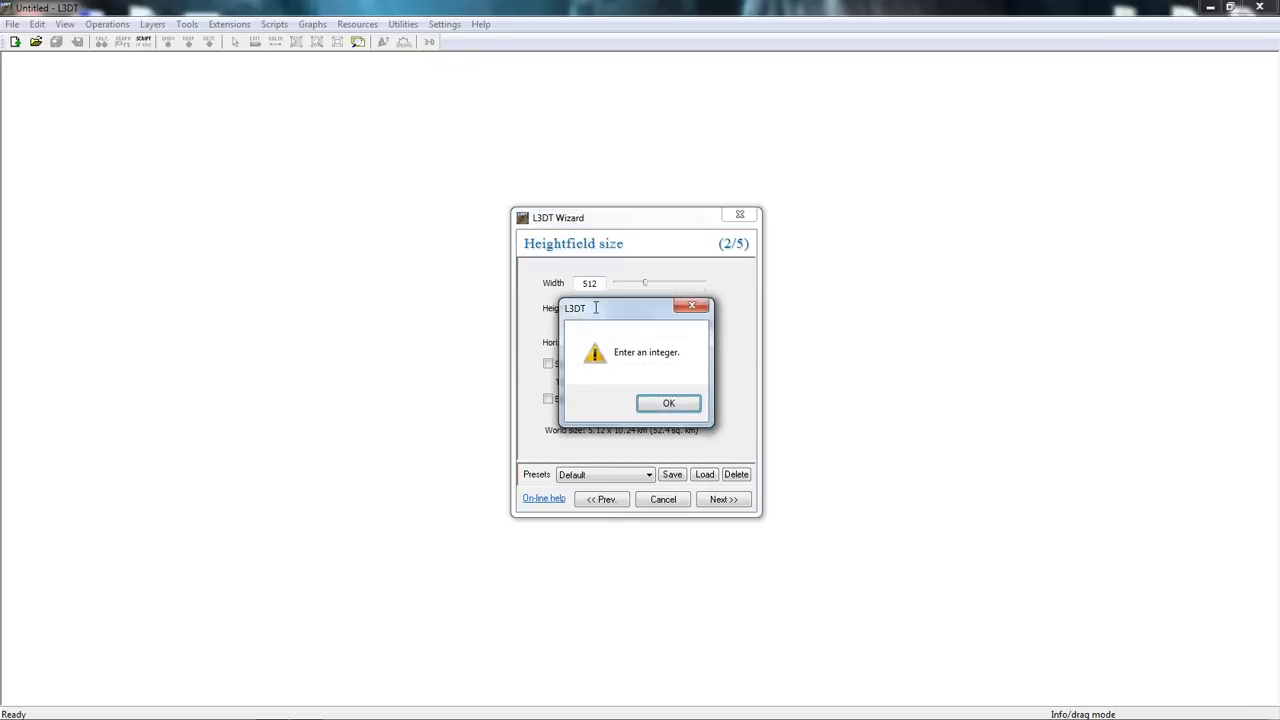
left_click(669, 404)
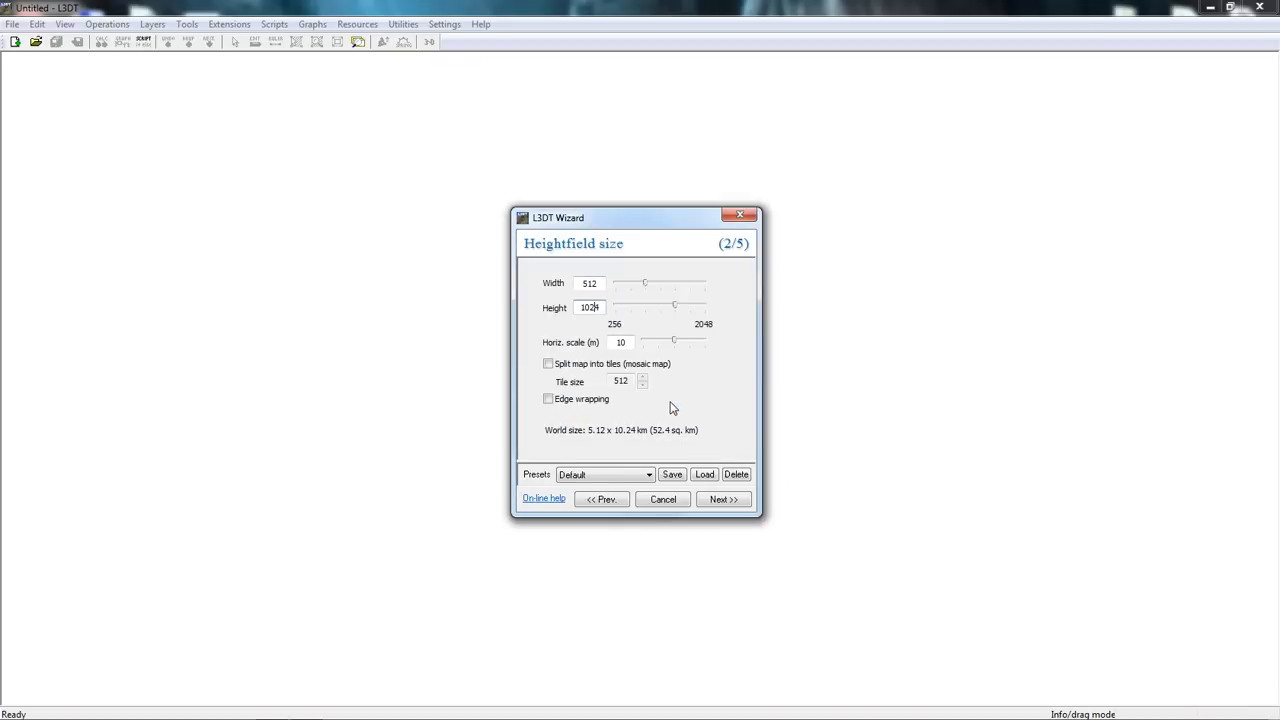
key("BackSpace")
key("BackSpace")
key("BackSpace")
type("512")
key("BackSpace")
- Set the heightfield width and height to 768 with a horizontal scale of 2 m and accept the heightfield size
left_click(654, 289)
left_click_drag(646, 308, 658, 309)
left_click(631, 344)
key("BackSpace")
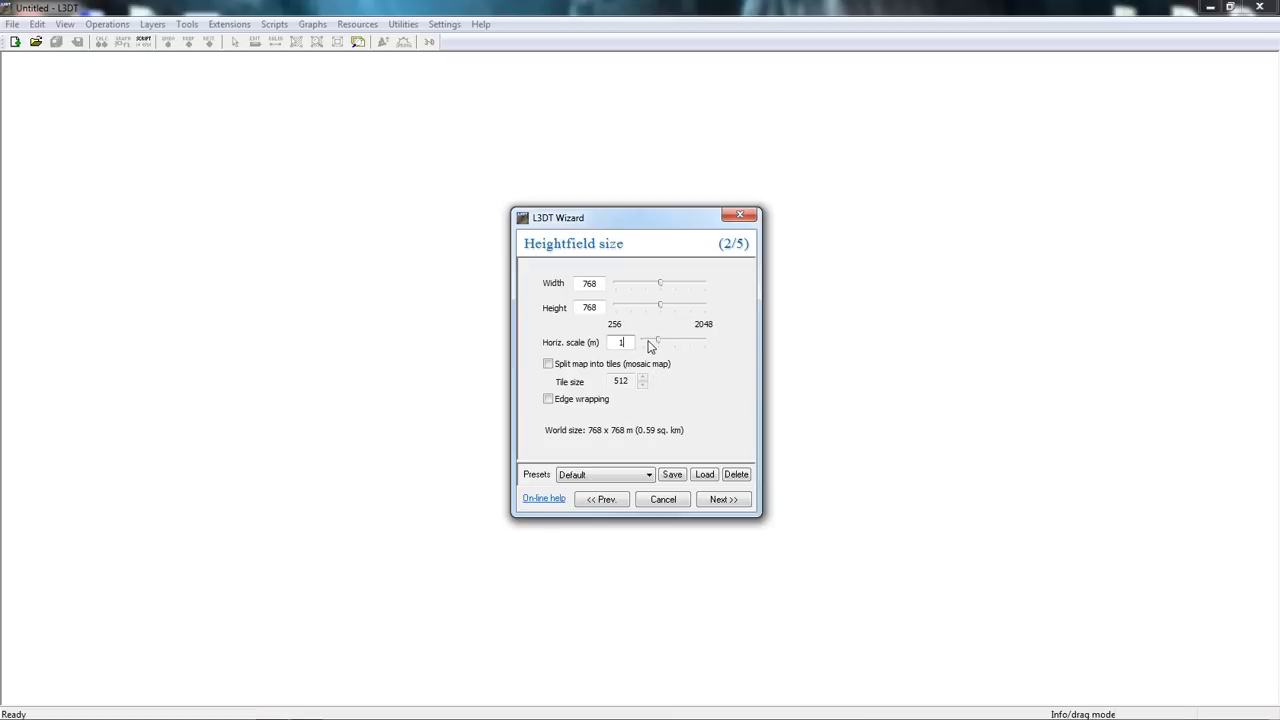
key("BackSpace")
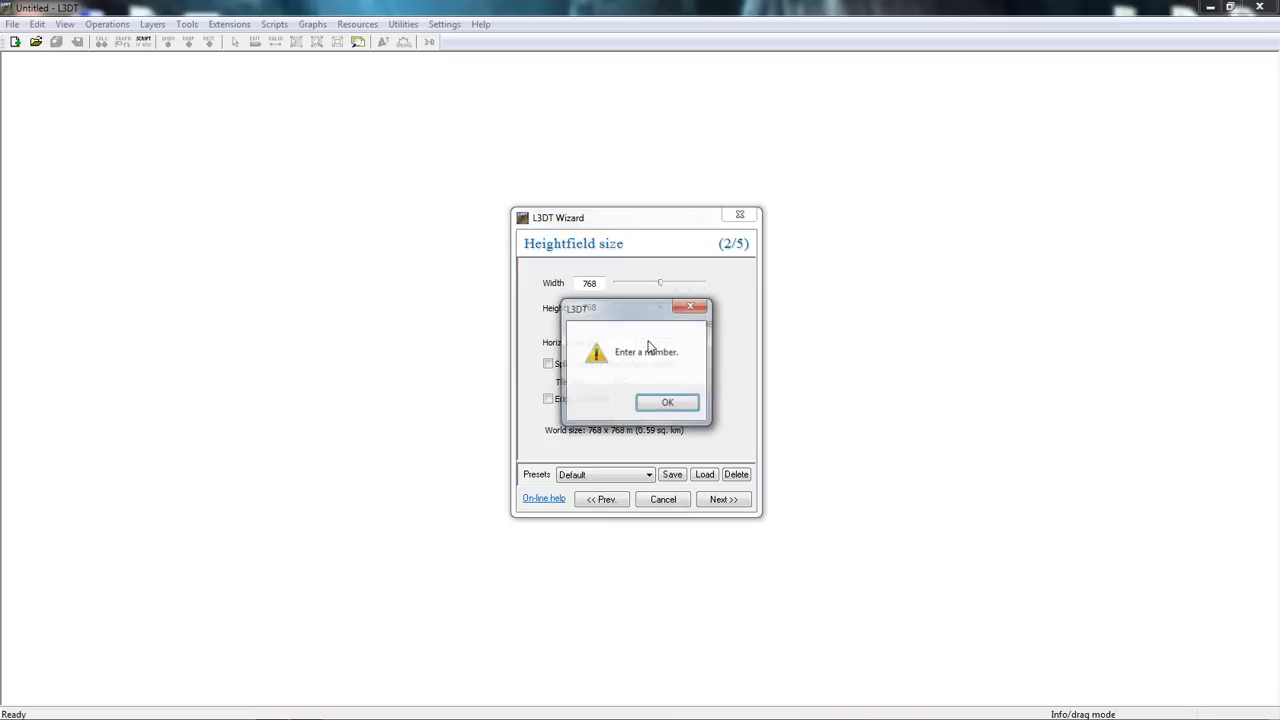
left_click(667, 403)
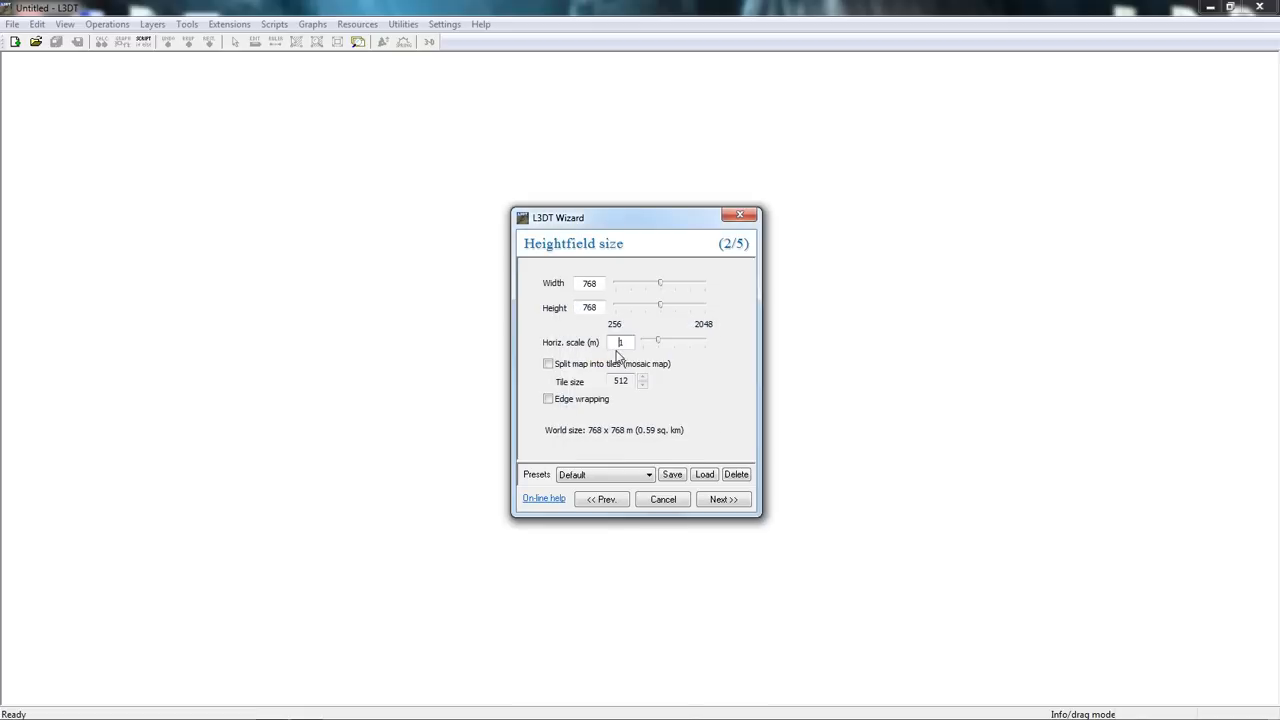
type("2")
key("Left")
key("BackSpace")
left_click(723, 503)
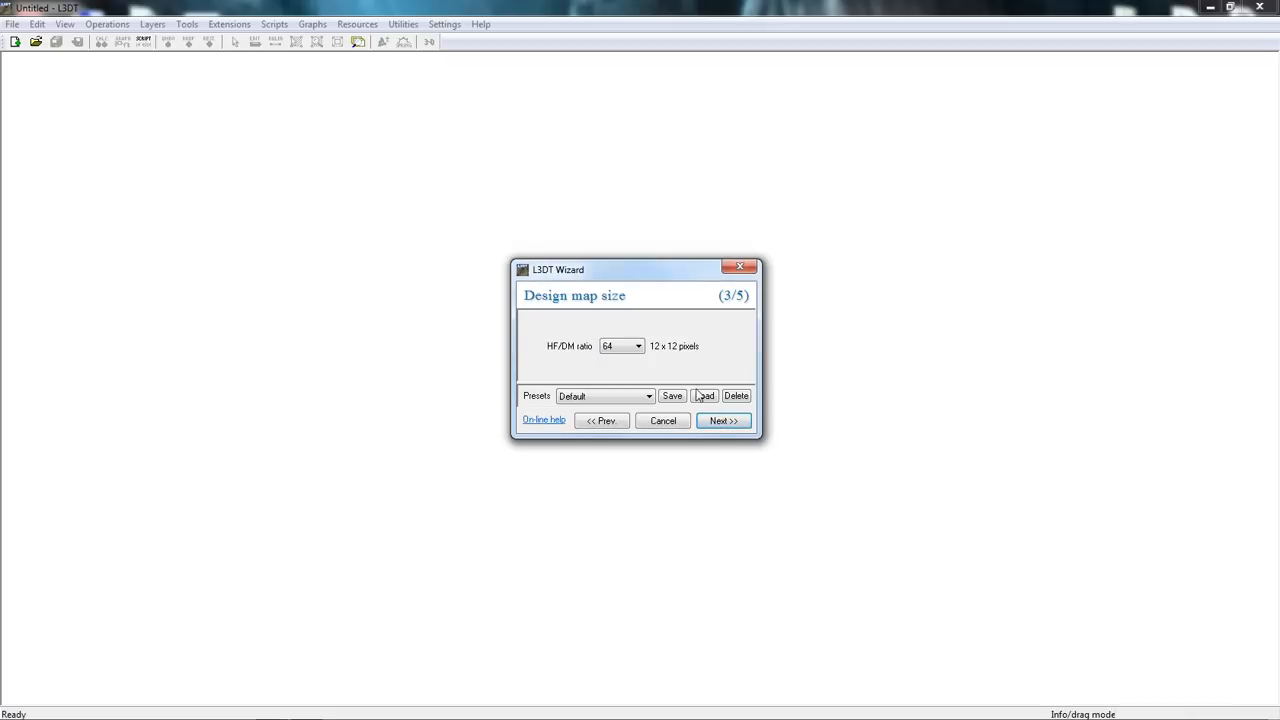
- Keep the HF/DM ratio at 64 and accept the design map size
left_click(631, 348)
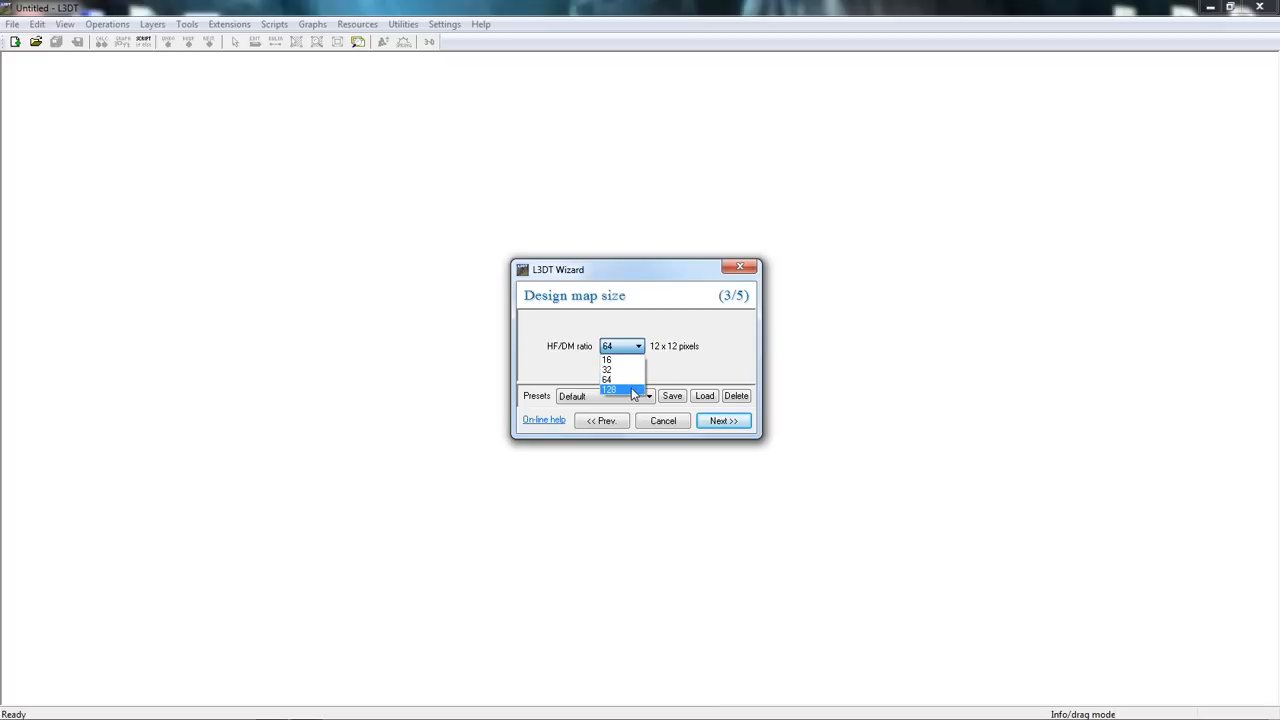
left_click(633, 381)
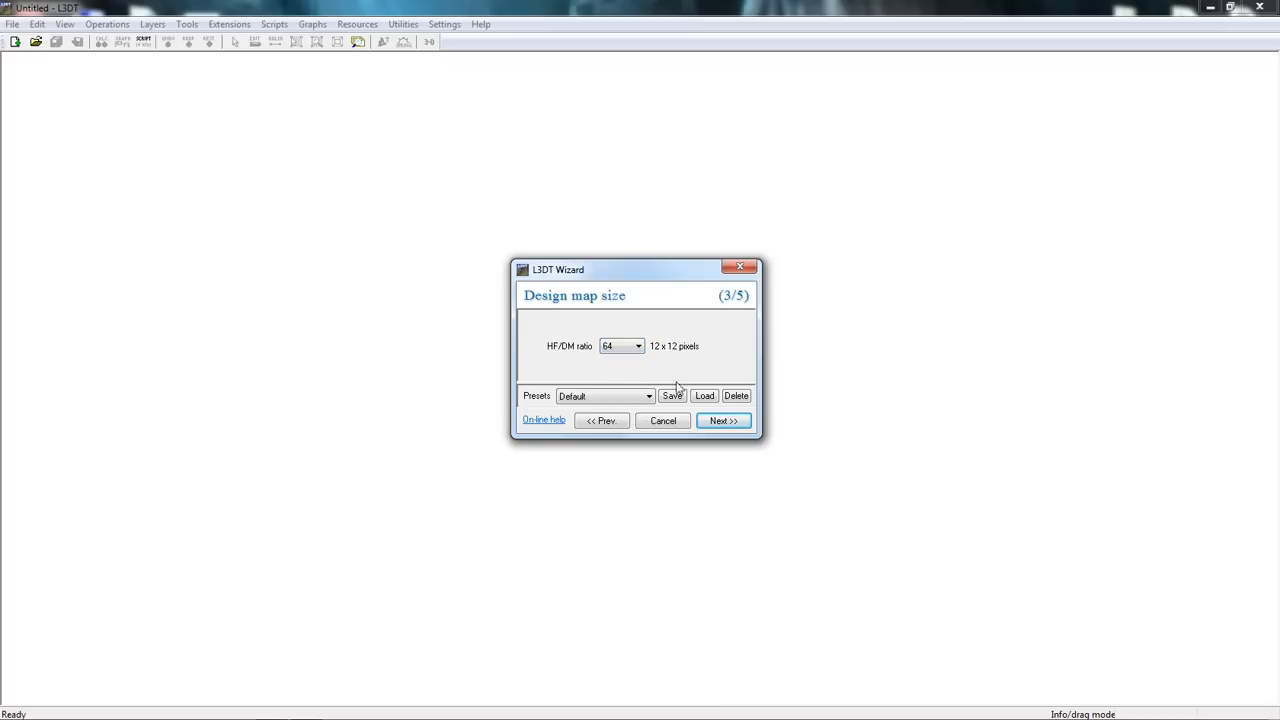
left_click(733, 424)
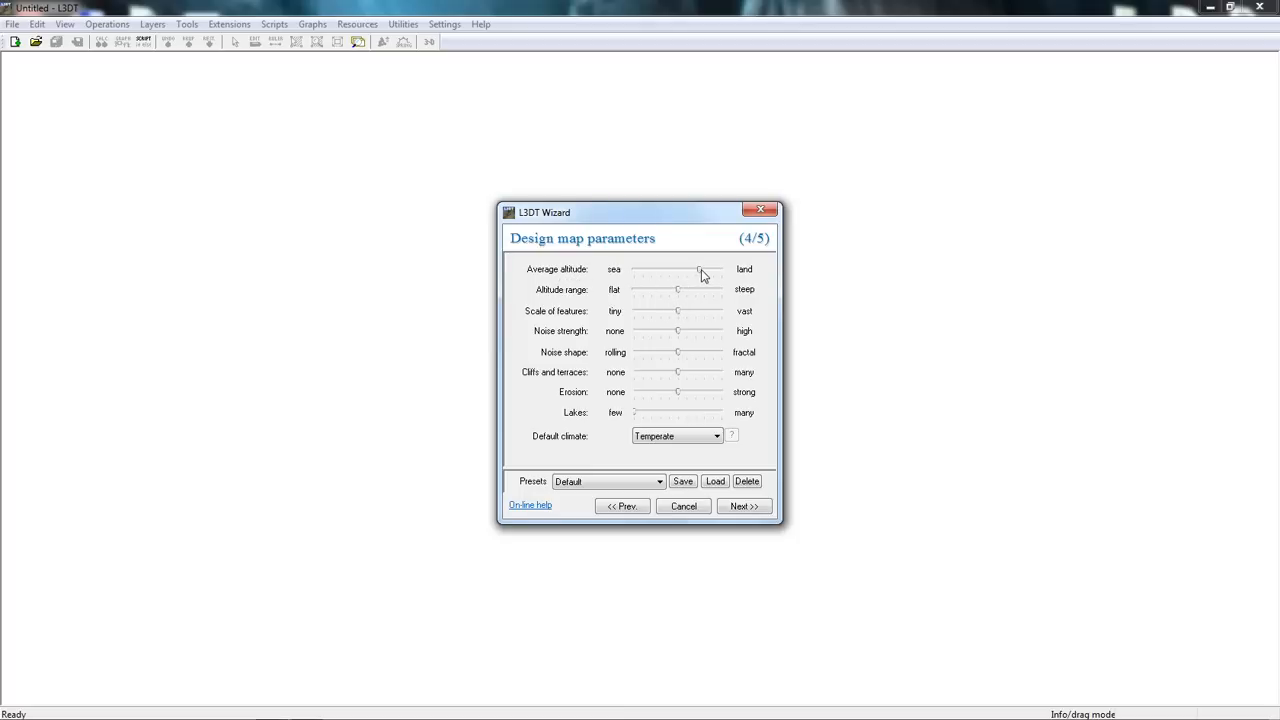
- Slightly lower the average altitude and cliffs, and raise altitude range, feature scale, noise strength, noise shape, erosion and lakes in the design map parameters
left_click_drag(701, 269, 689, 270)
left_click_drag(681, 290, 686, 290)
left_click_drag(677, 311, 696, 311)
left_click_drag(680, 332, 686, 333)
left_click_drag(677, 356, 687, 358)
left_click_drag(676, 374, 663, 375)
mouse_move(672, 394)
left_mouse_down()
mouse_move(686, 394)
mouse_move(638, 415)
mouse_move(670, 417)
left_mouse_up()
- Choose Arctic as the default climate and generate the design map
left_click(678, 437)
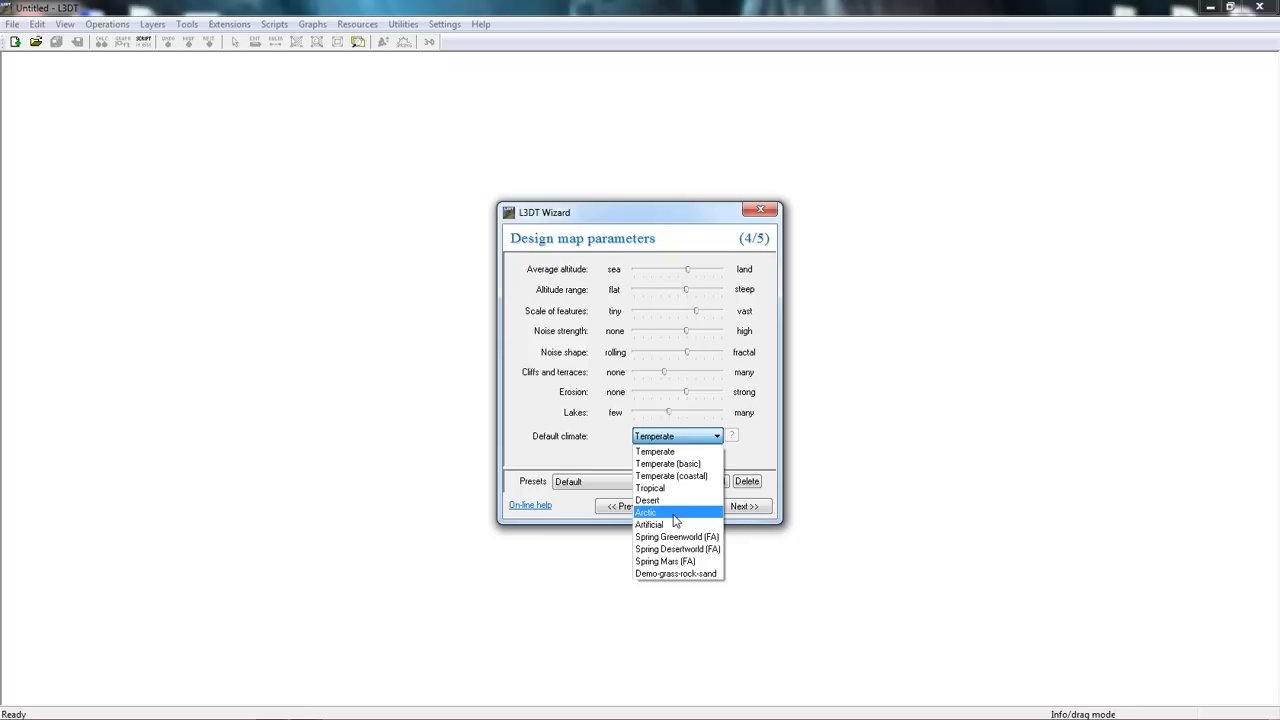
left_click(676, 514)
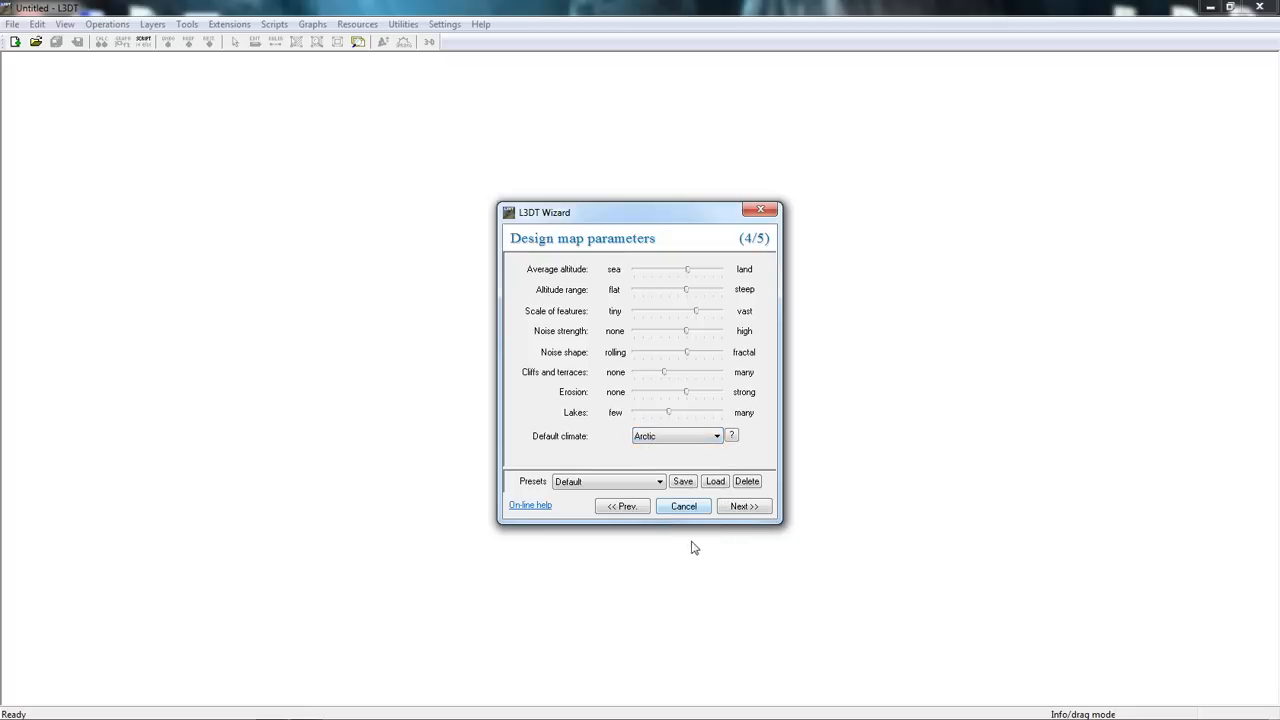
left_click(746, 508)
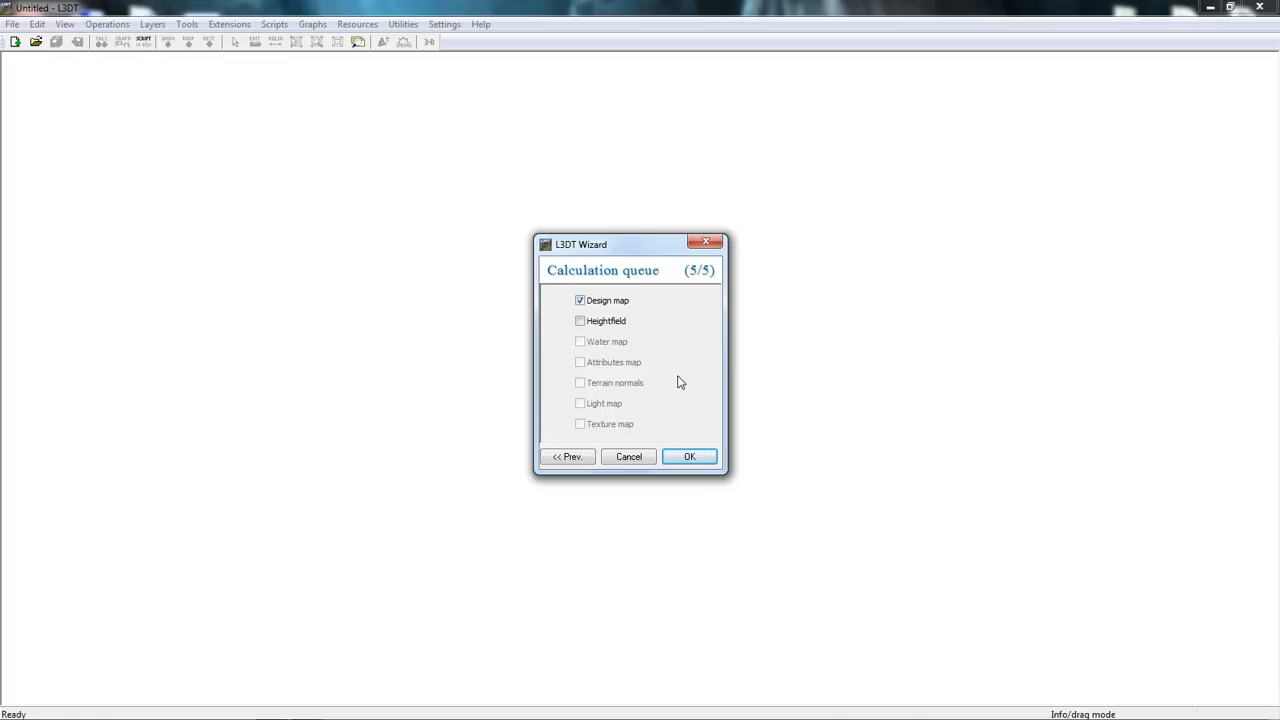
left_click(581, 322)
left_click(690, 457)
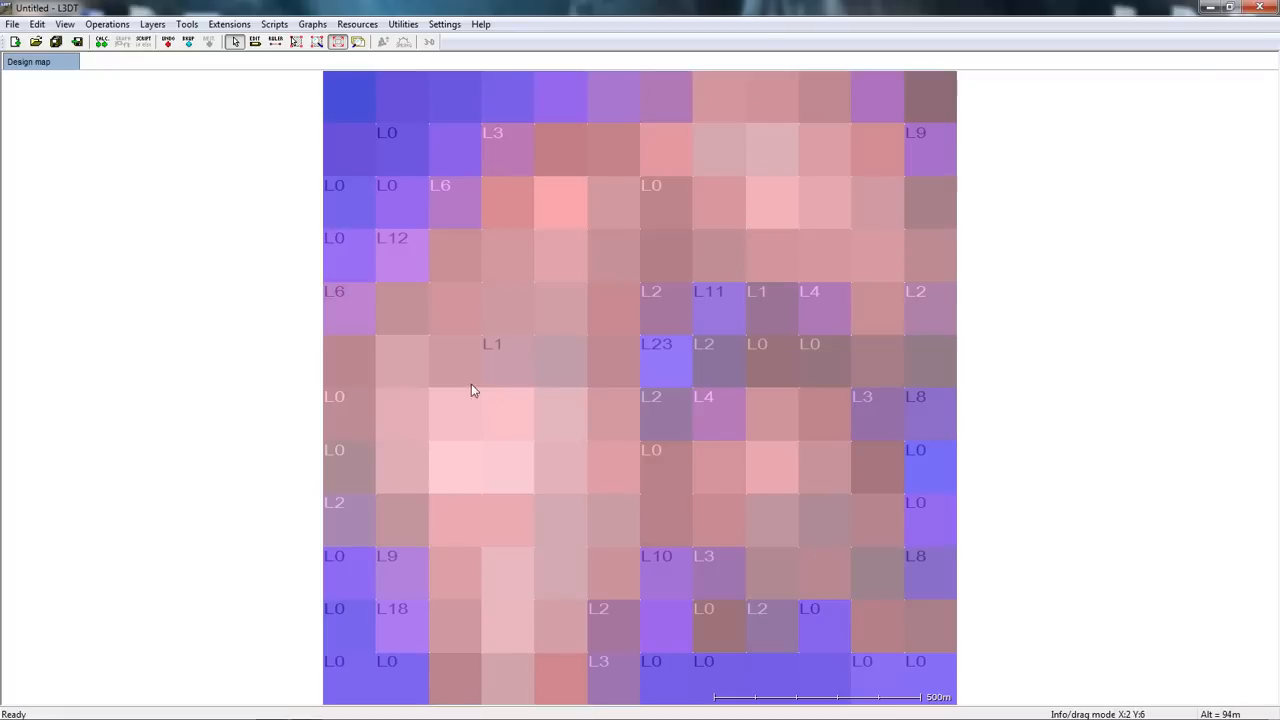
- Set the design map brush to paint only the Lakes property, at its minimum value
left_click(255, 41)
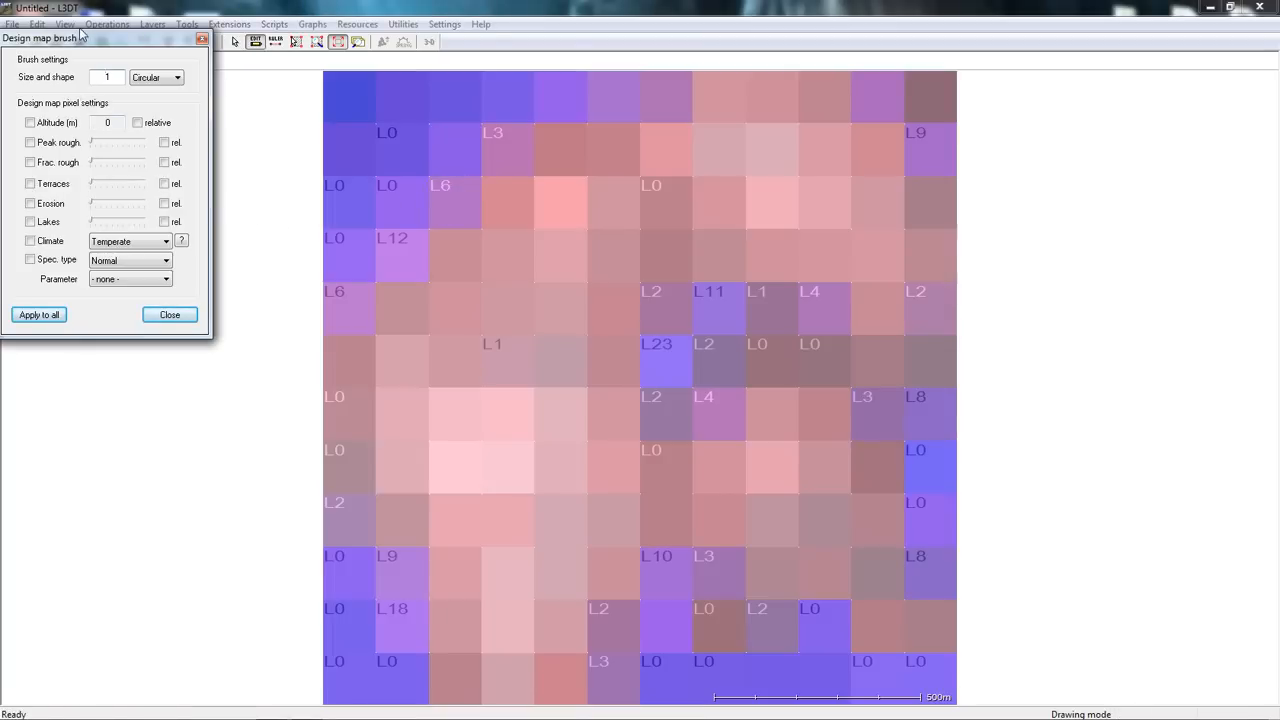
left_click_drag(88, 42, 170, 115)
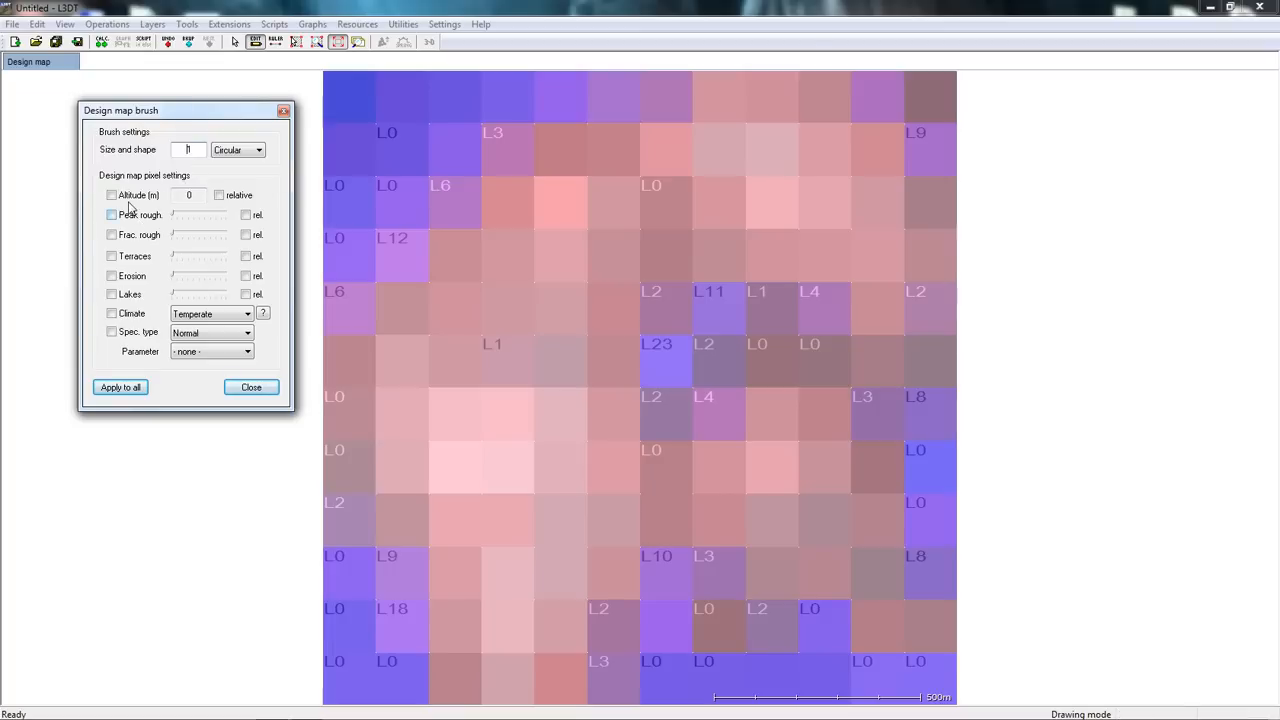
left_click(112, 294)
left_click(458, 254)
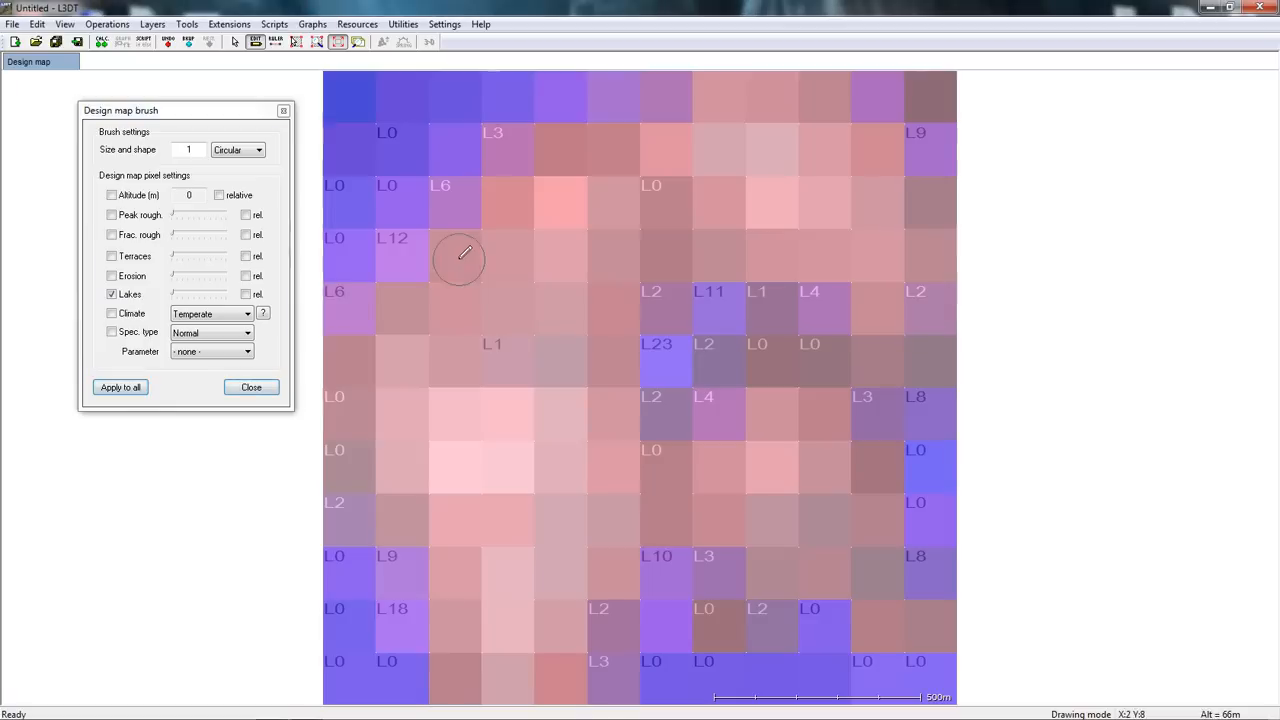
key("Escape")
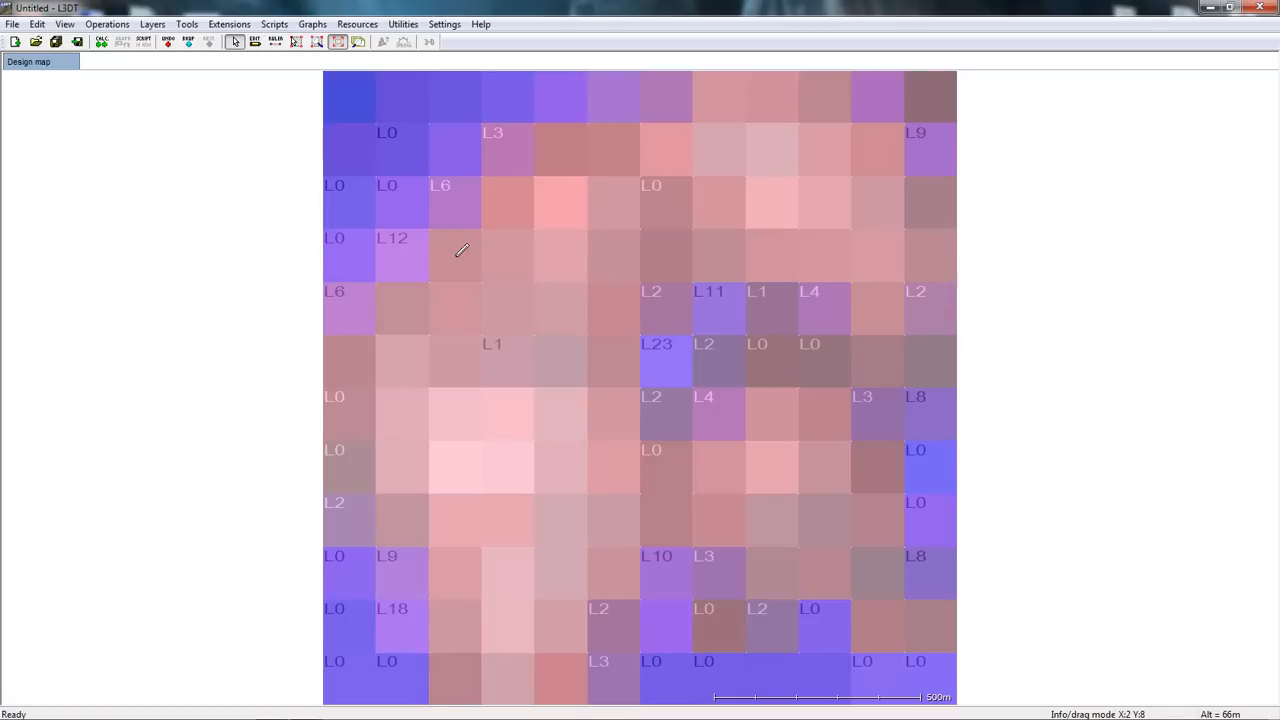
- Paint with the minimum Lakes brush over lake pixels near the design map's upper edge and lower corner, and finish brush editing
left_click(256, 42)
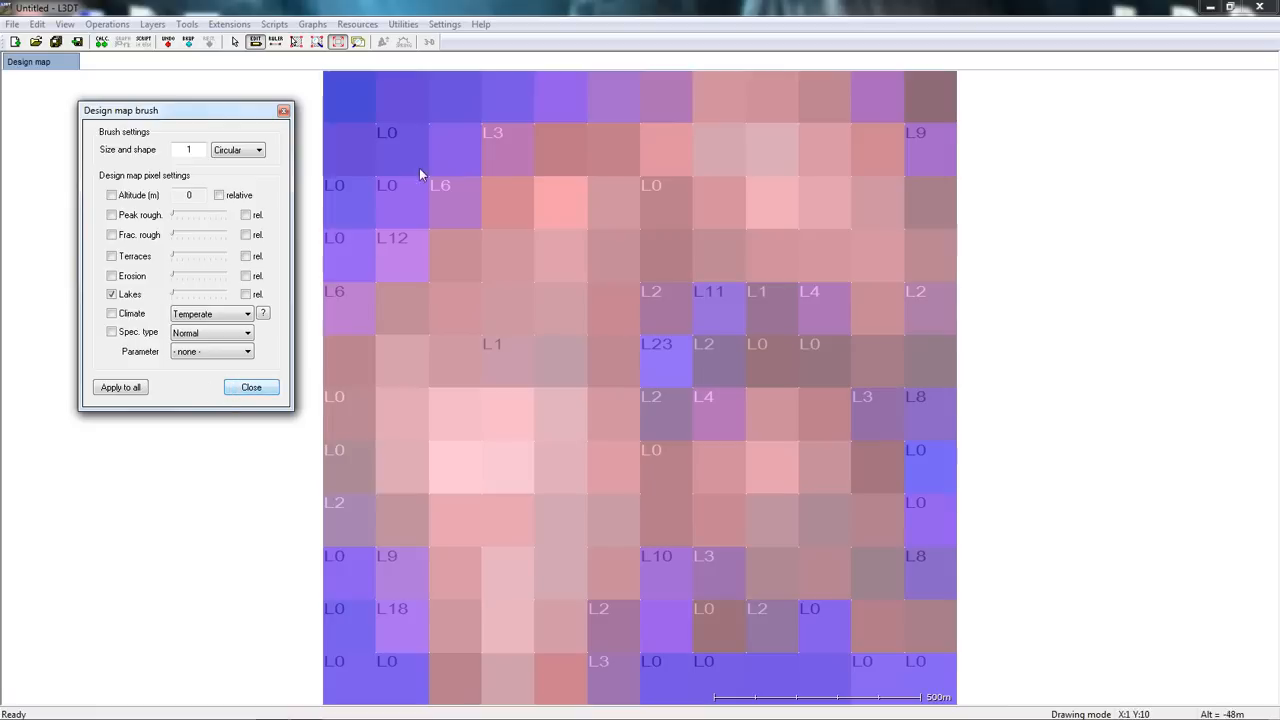
mouse_move(408, 107)
left_mouse_down()
mouse_move(502, 119)
mouse_move(692, 109)
left_mouse_up()
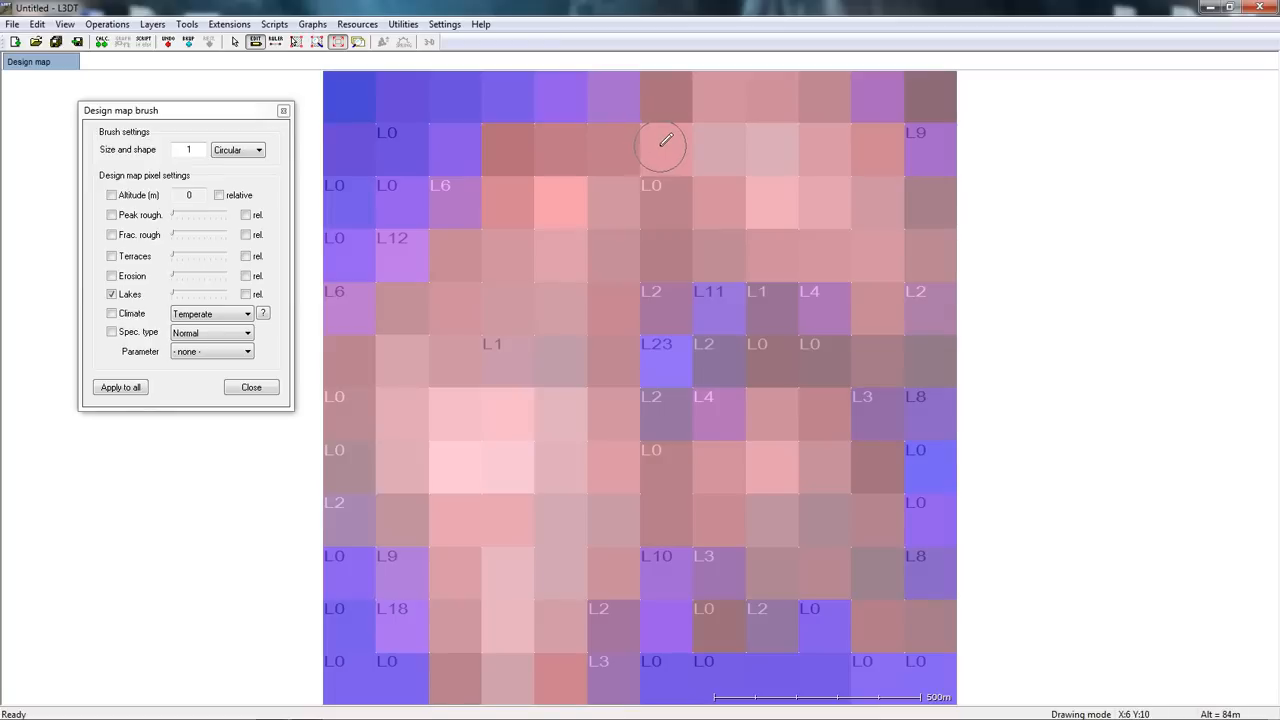
left_click(605, 84)
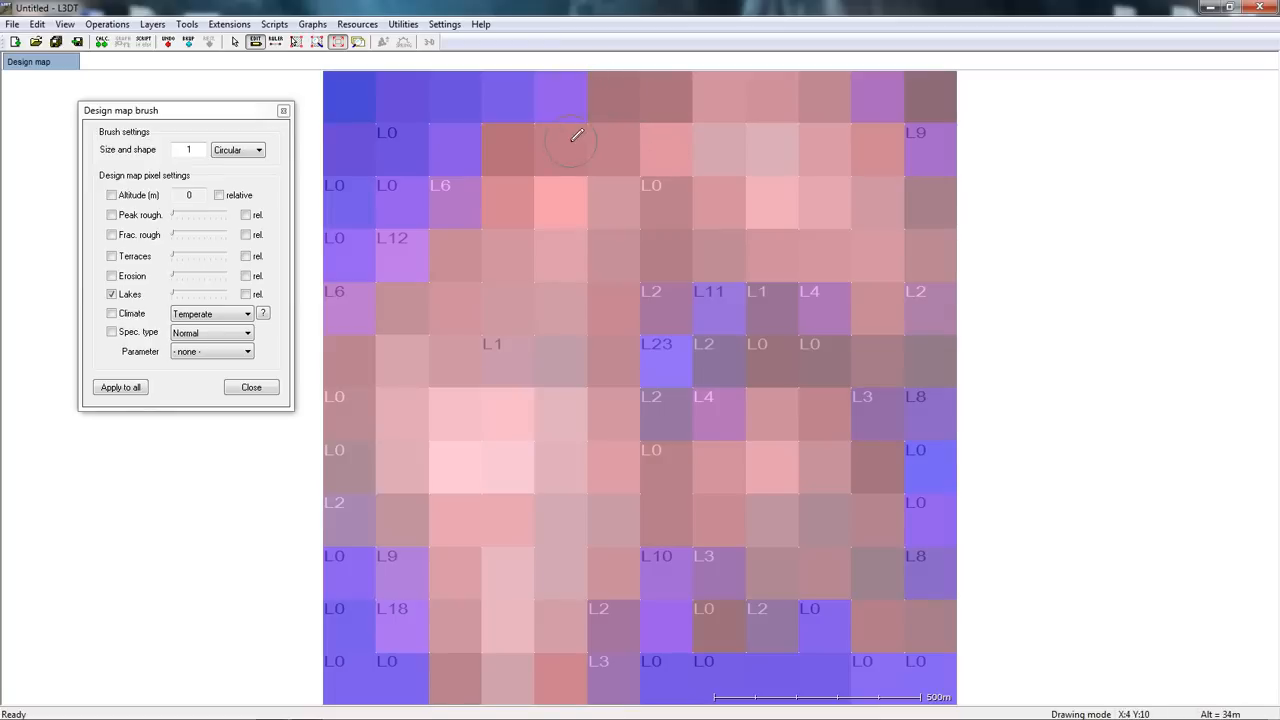
left_click(738, 677)
left_click(402, 619)
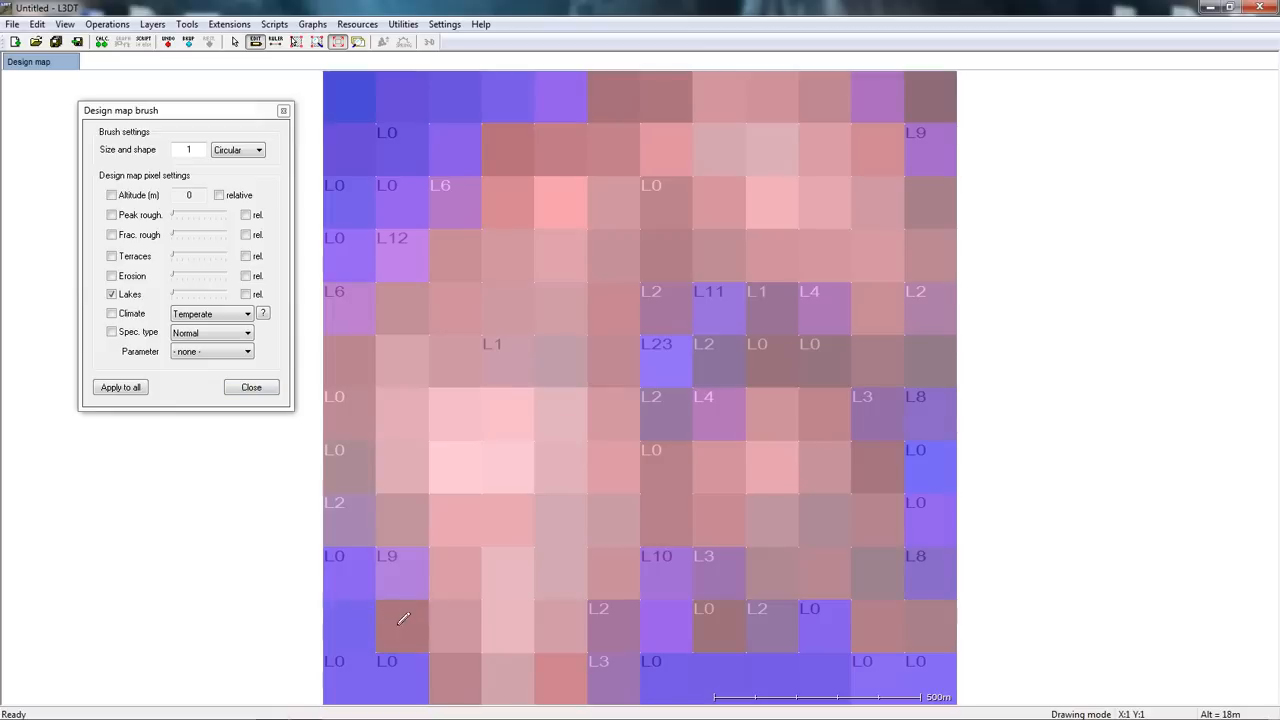
left_click(251, 386)
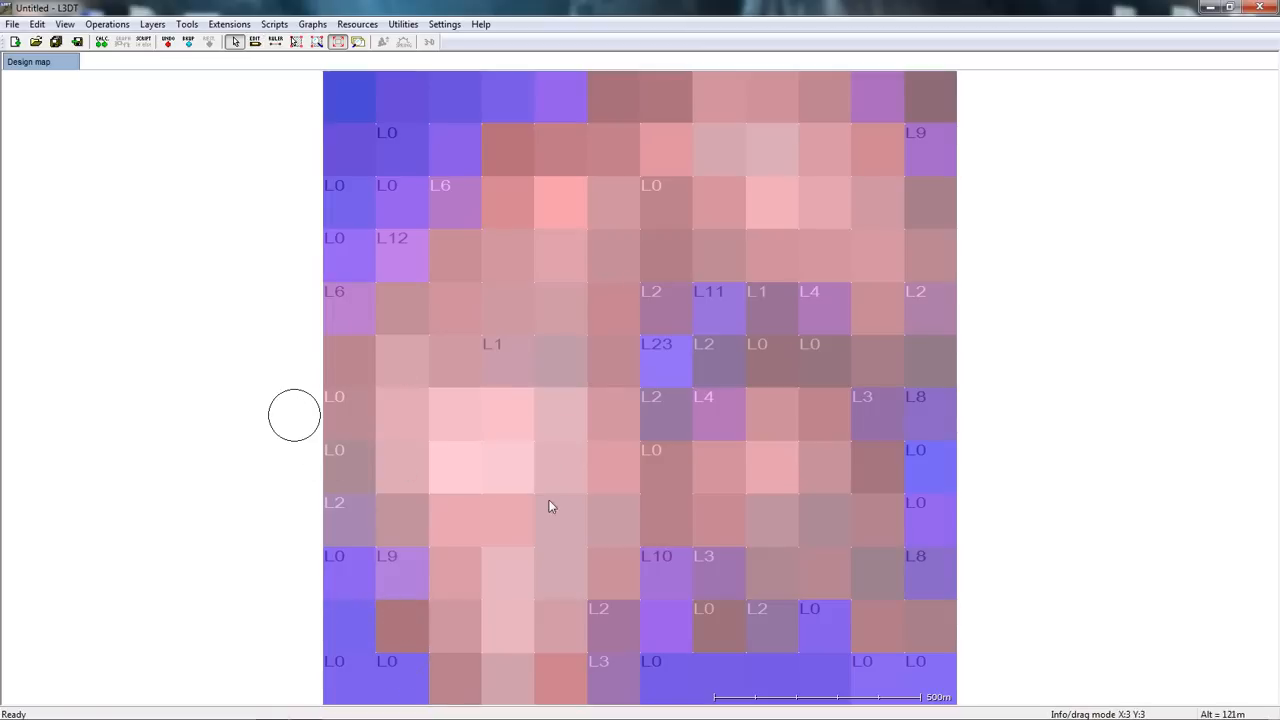
- Queue the heightfield, water map, attributes map, terrain normals, light map and texture map for calculation and proceed to the water flooding settings
left_click(102, 44)
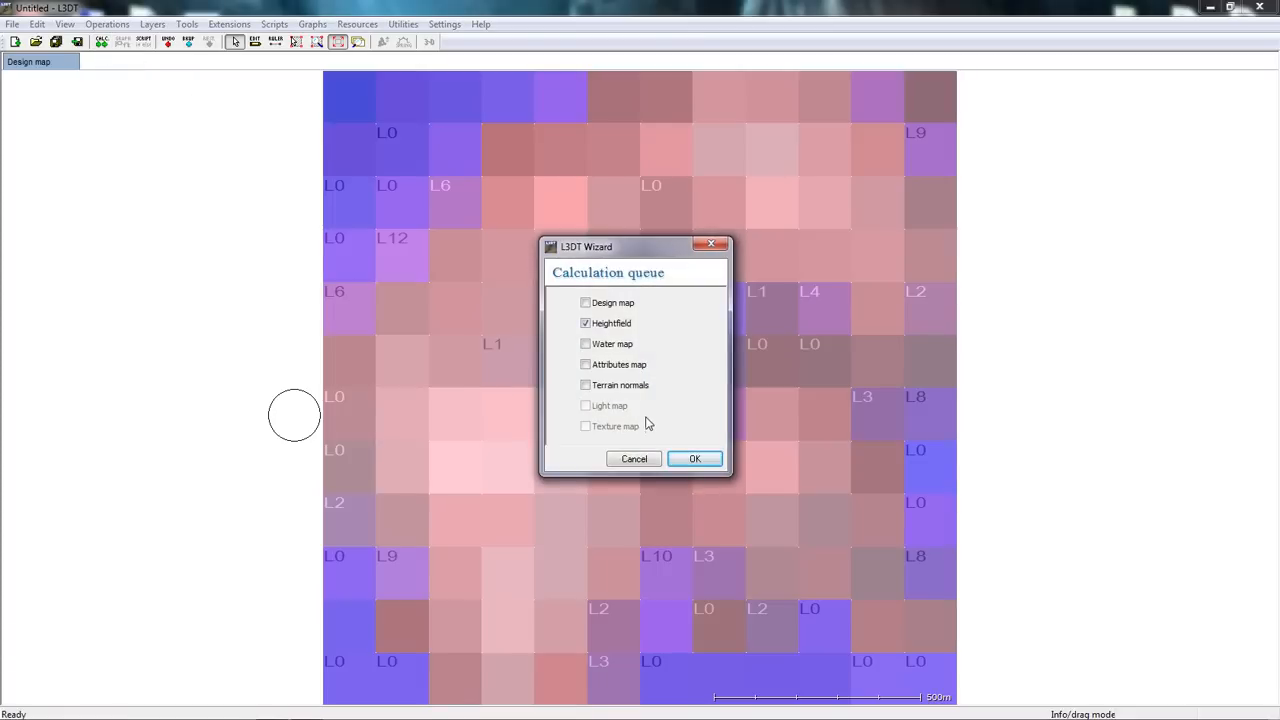
left_click(586, 344)
left_click(585, 365)
left_click(585, 385)
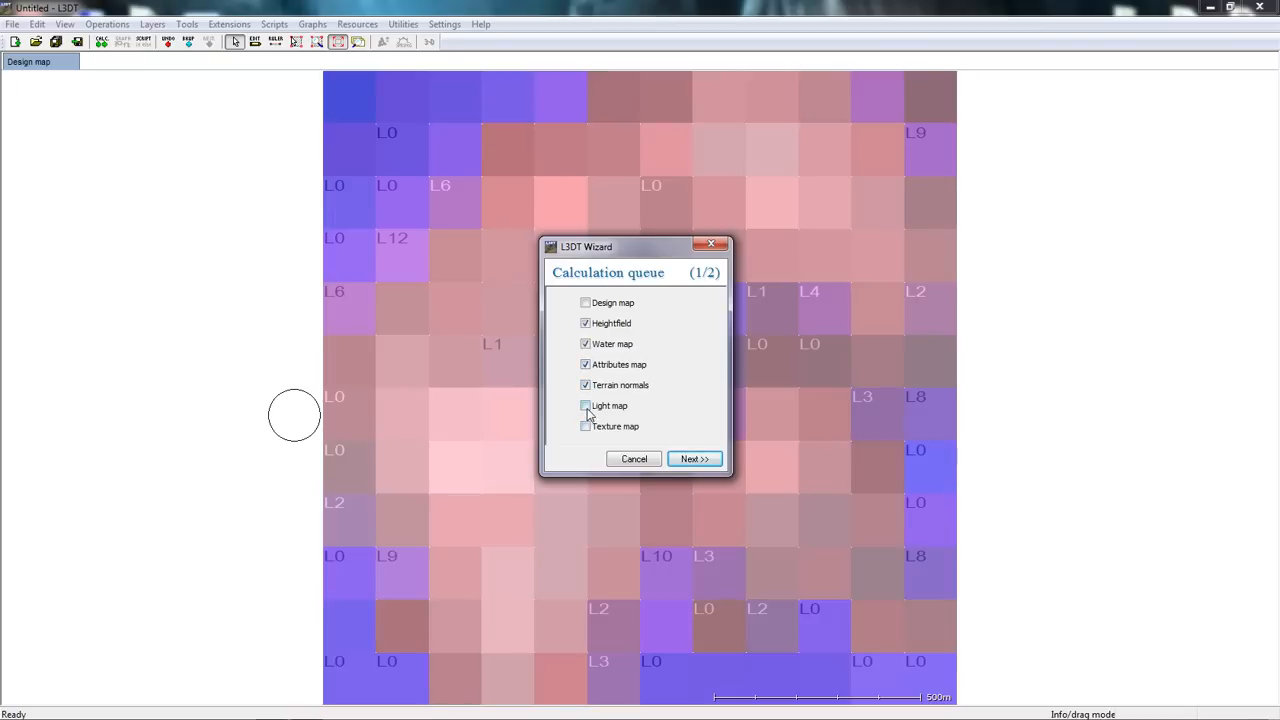
left_click(585, 405)
left_click(585, 426)
left_click(600, 305)
left_click(703, 463)
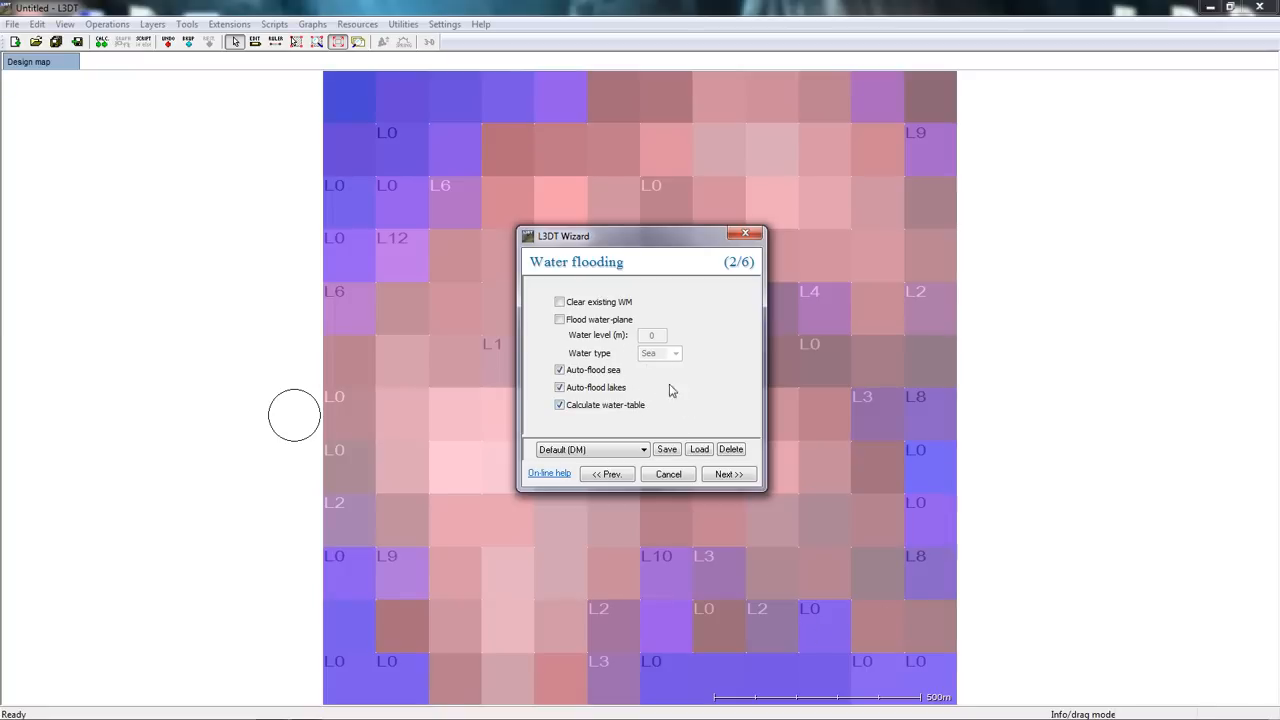
- Accept the water flooding and water-table settings, and set the sun's direction to 70 and its elevation to 13
left_click(728, 474)
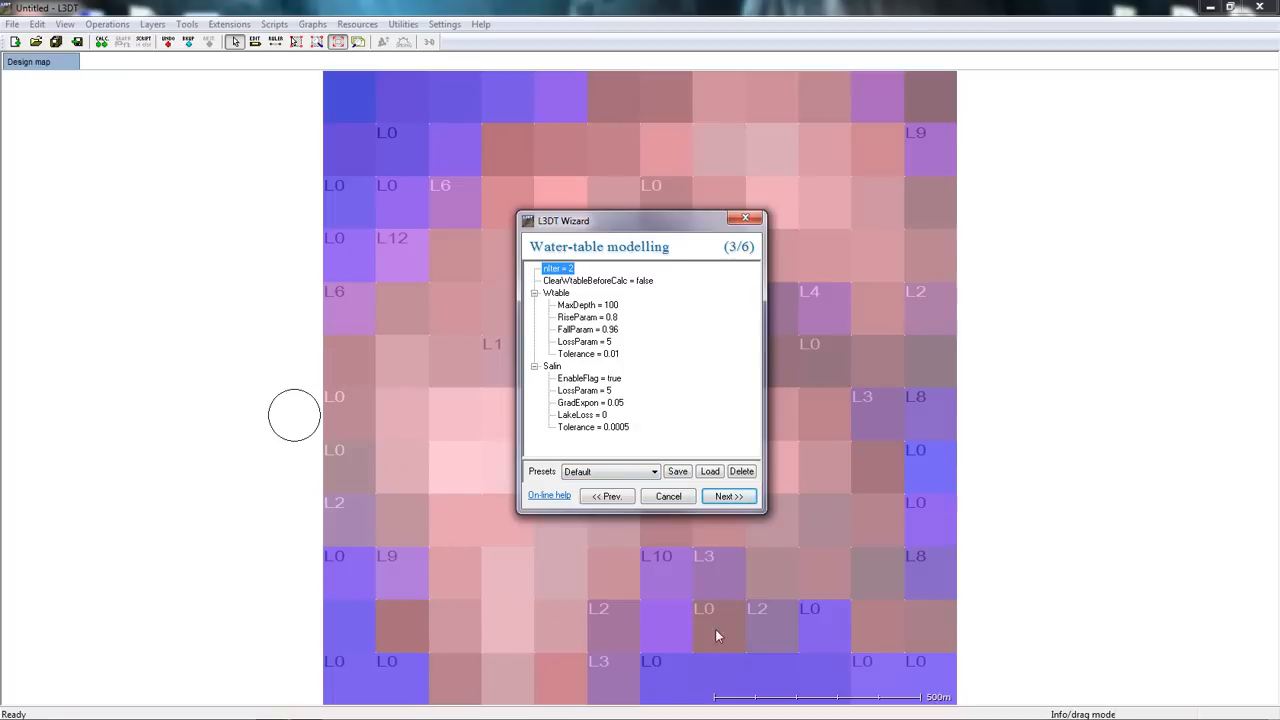
left_click(733, 497)
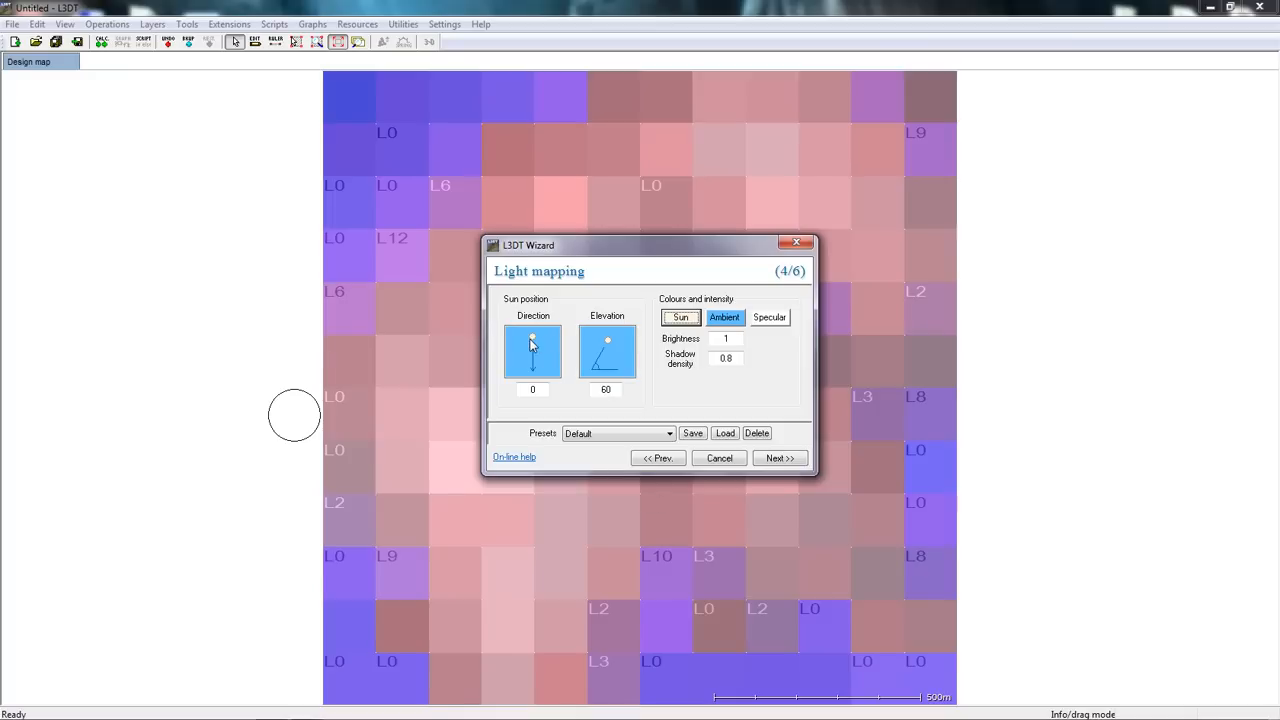
left_click_drag(532, 344, 548, 344)
left_click_drag(549, 343, 633, 366)
- Change the sun light colour to a yellow of red 243, green 251, blue 106
left_click(680, 318)
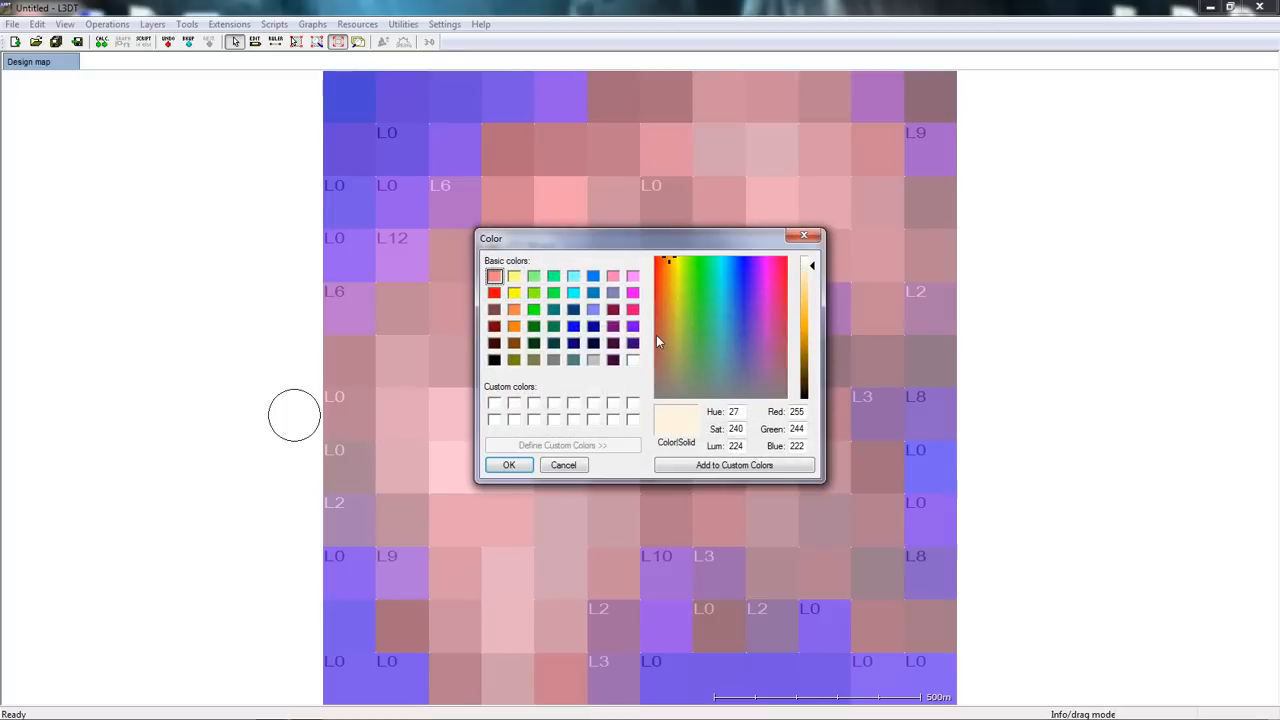
left_click_drag(675, 274, 678, 264)
left_click_drag(813, 266, 812, 305)
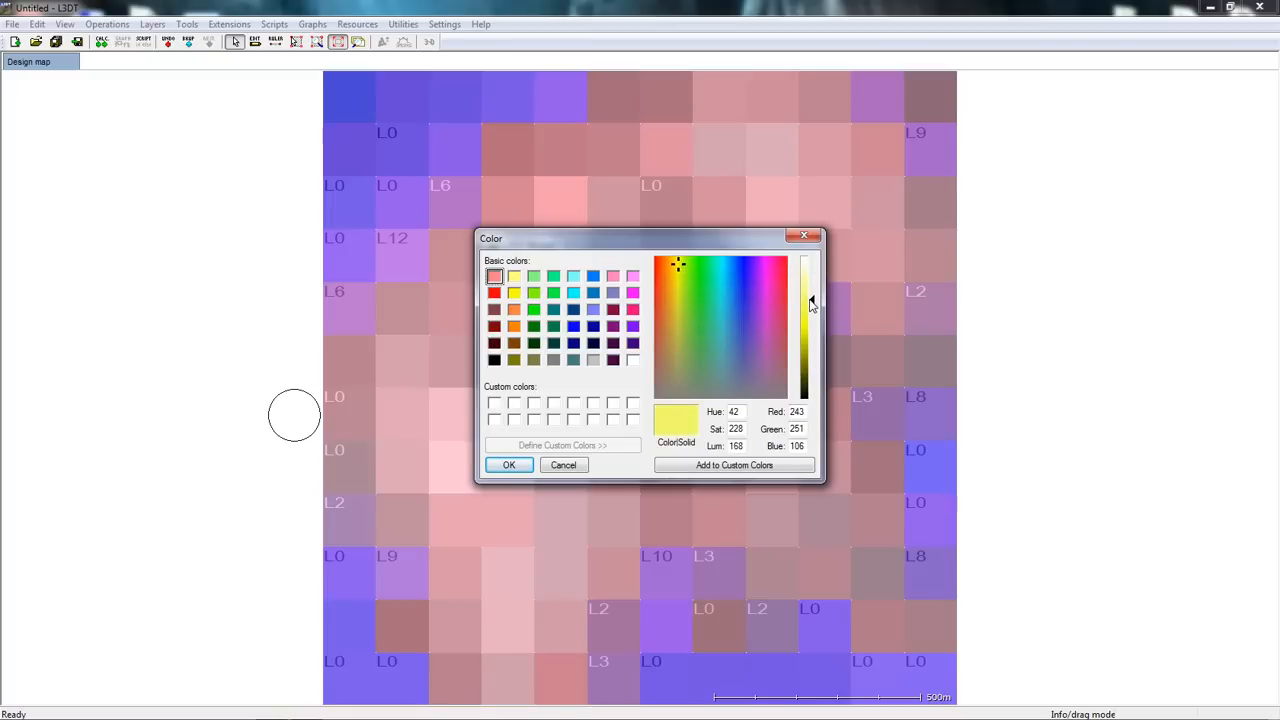
left_click(508, 465)
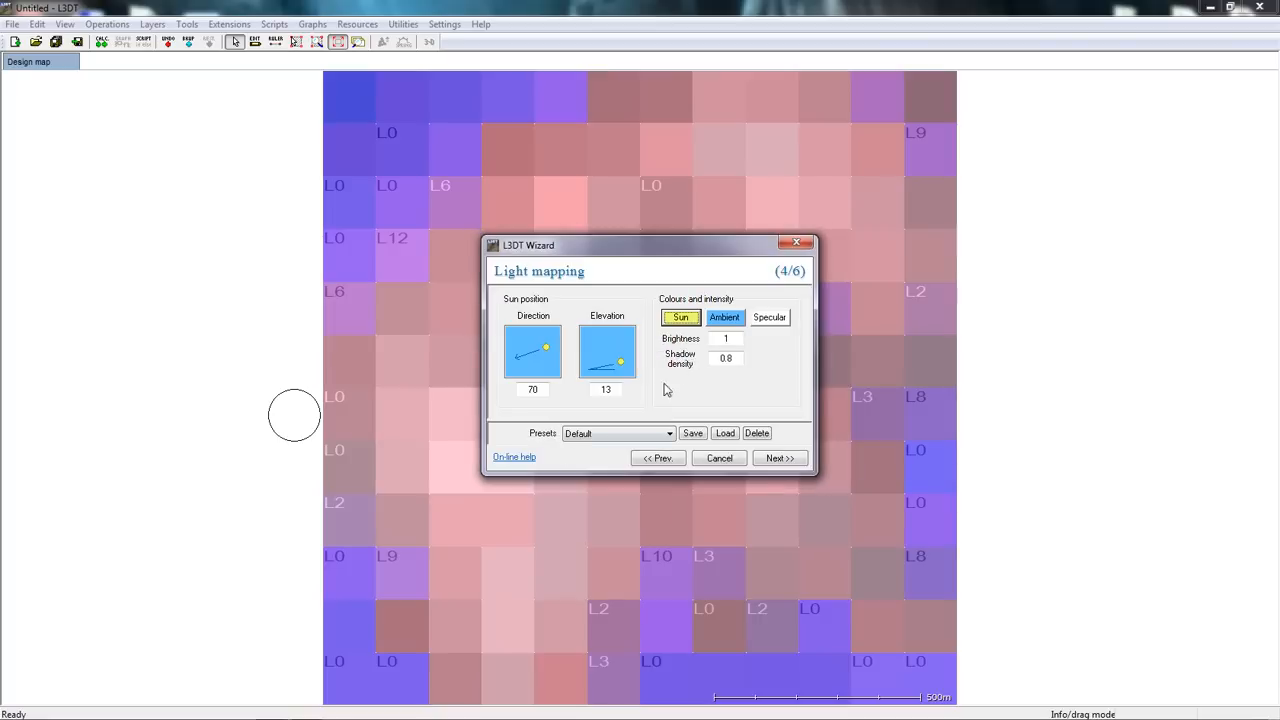
- Shift the ambient light to a slightly deeper blue and darken the specular colour to light grey (238, 238, 238)
left_click(728, 317)
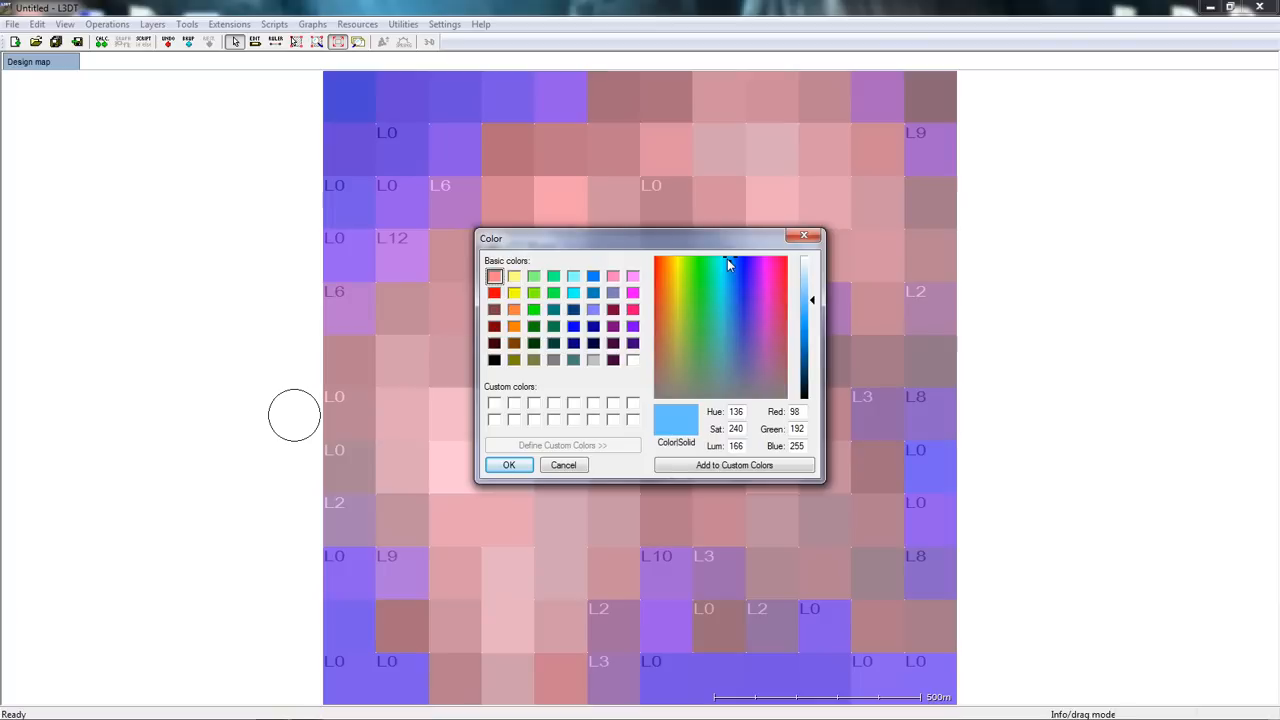
left_click_drag(728, 258, 733, 259)
left_click(512, 466)
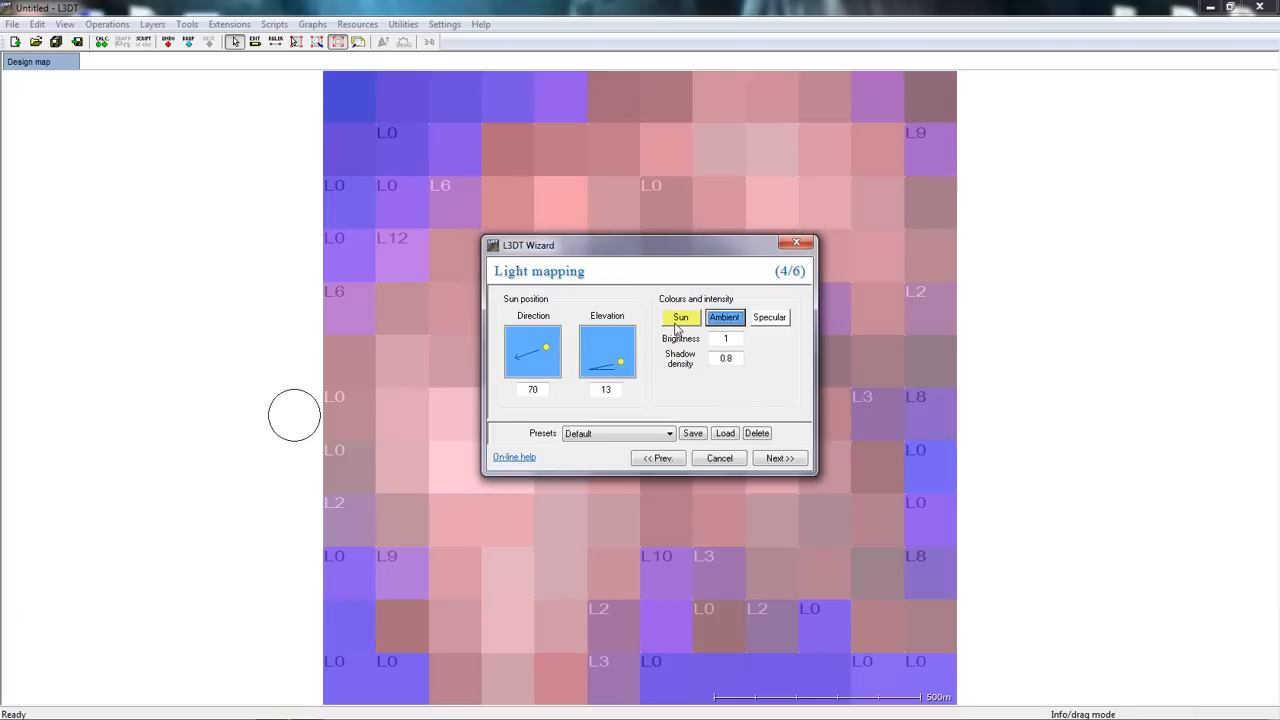
left_click(780, 321)
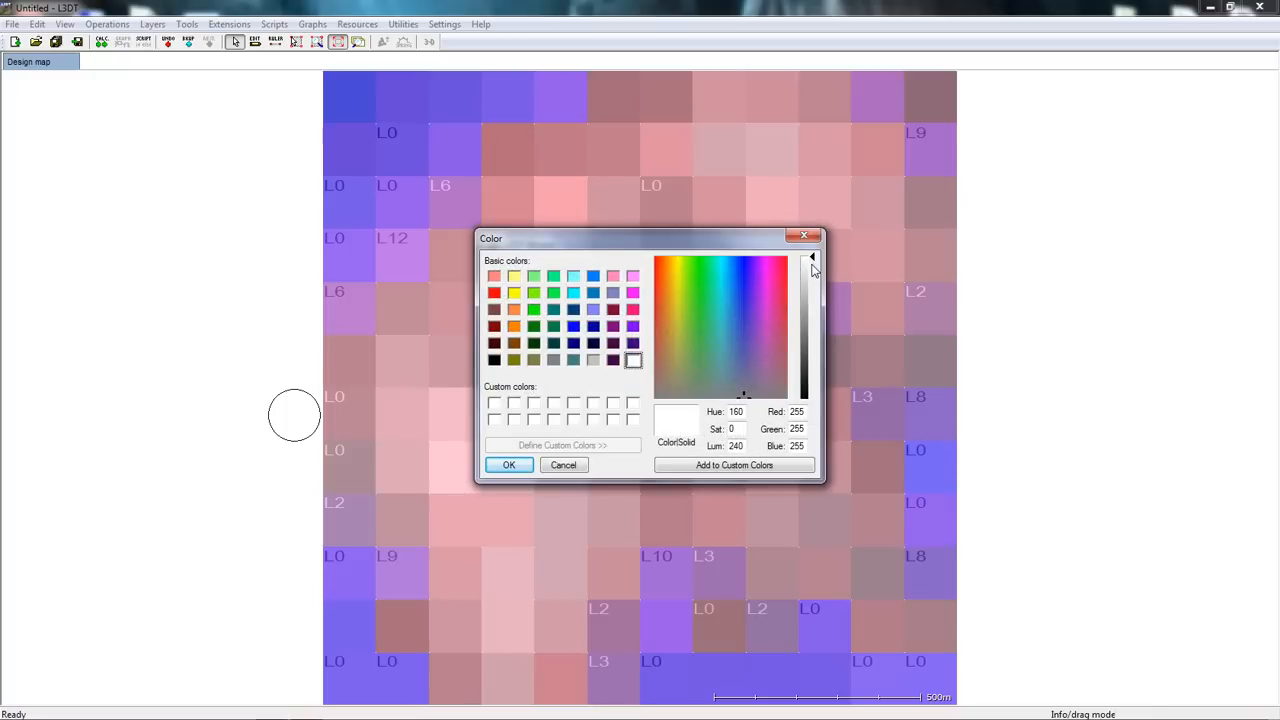
left_click(812, 266)
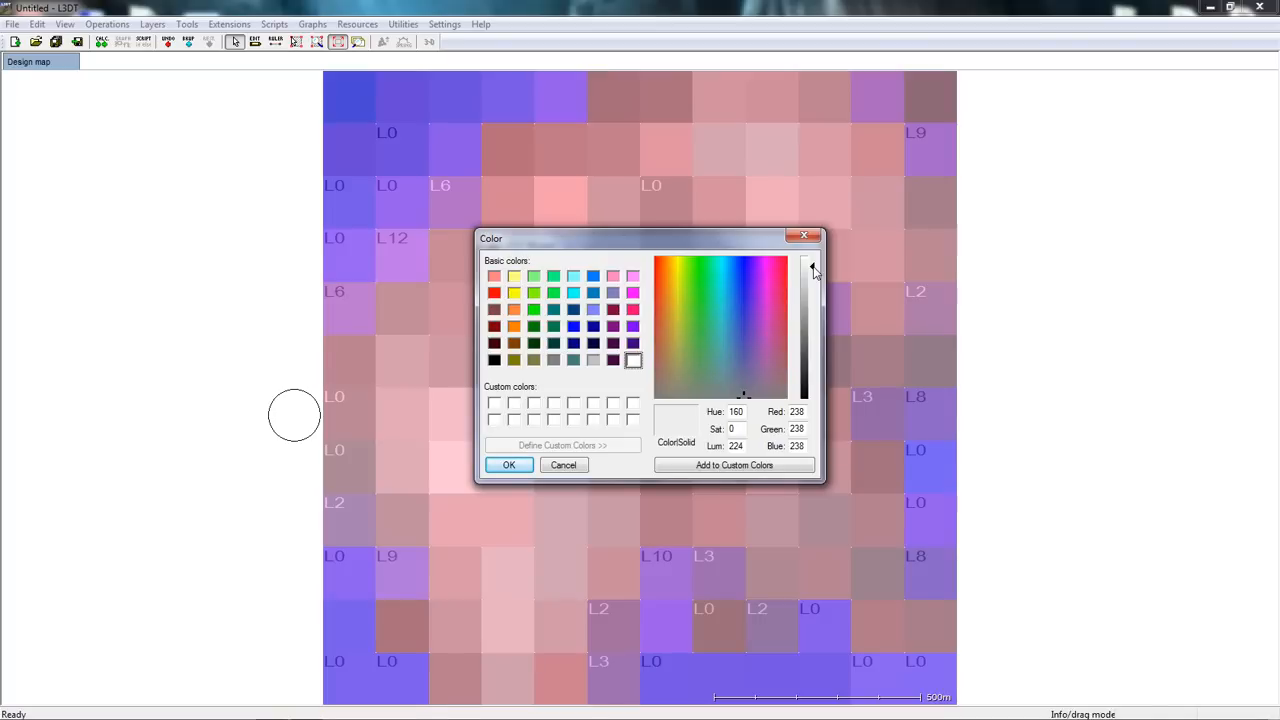
left_click(512, 468)
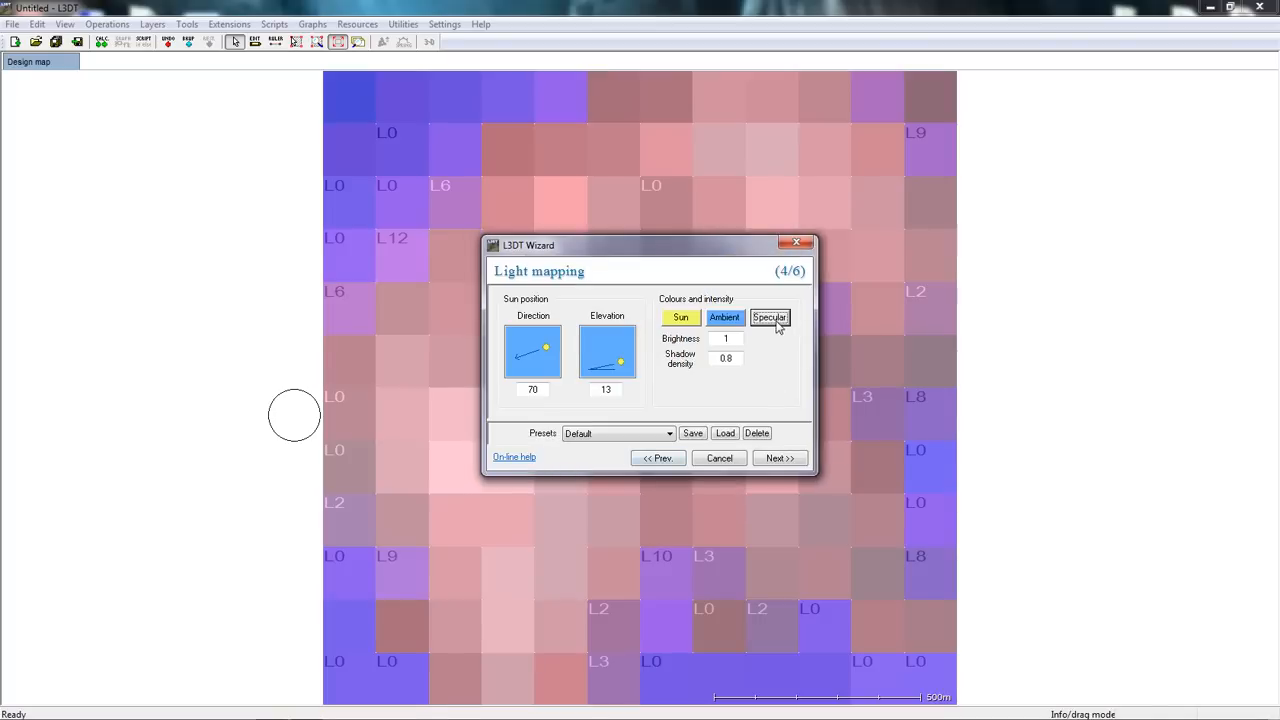
- Keep shadow map, specular lighting and water effects enabled for light mapping, and adjust the water's colour absorption half-depths
left_click(780, 458)
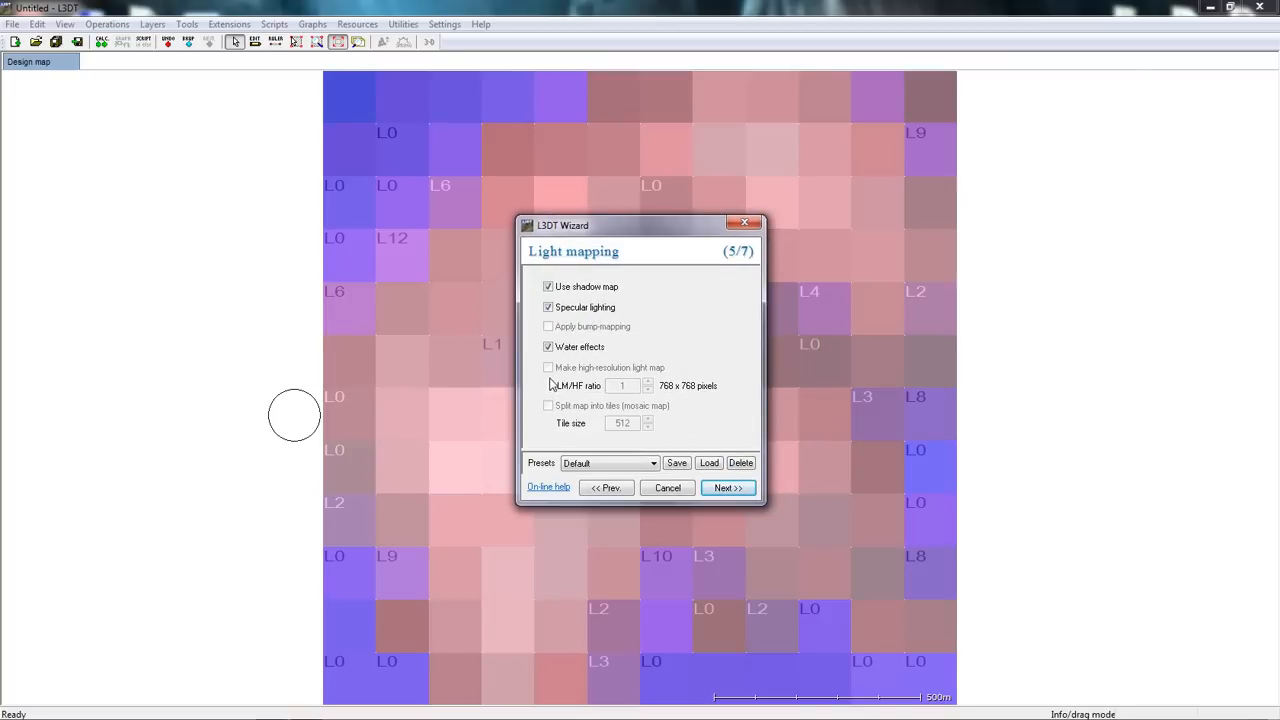
left_click(548, 346)
left_click(729, 492)
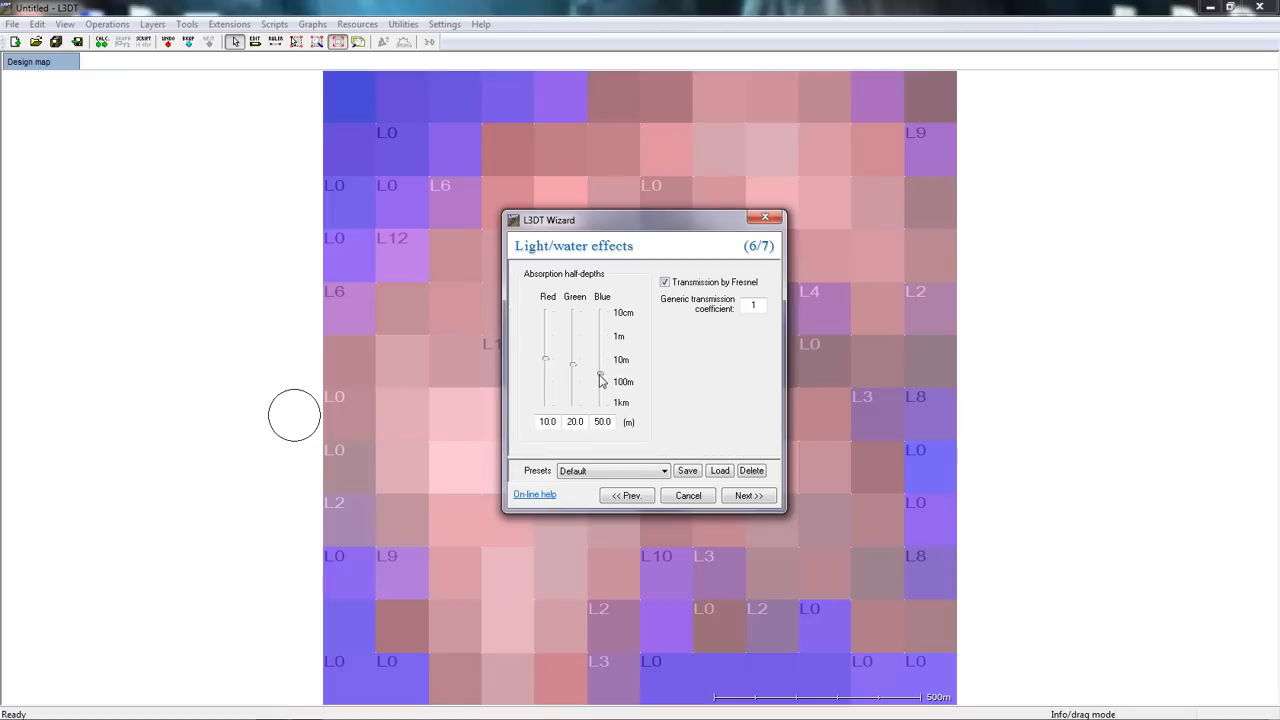
left_click_drag(600, 378, 600, 382)
left_click_drag(573, 364, 546, 353)
- Enable a high-resolution texture with a TX/HF ratio of 1 and start calculating all queued maps
left_click(745, 496)
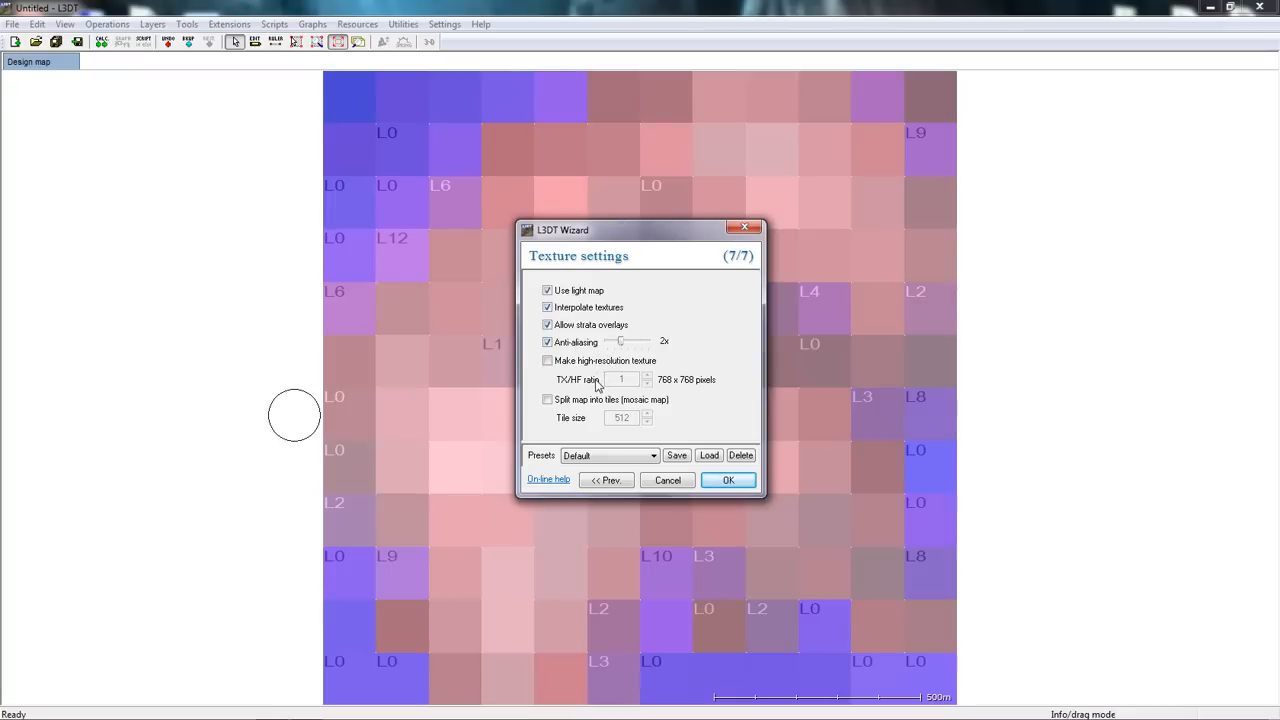
left_click(547, 360)
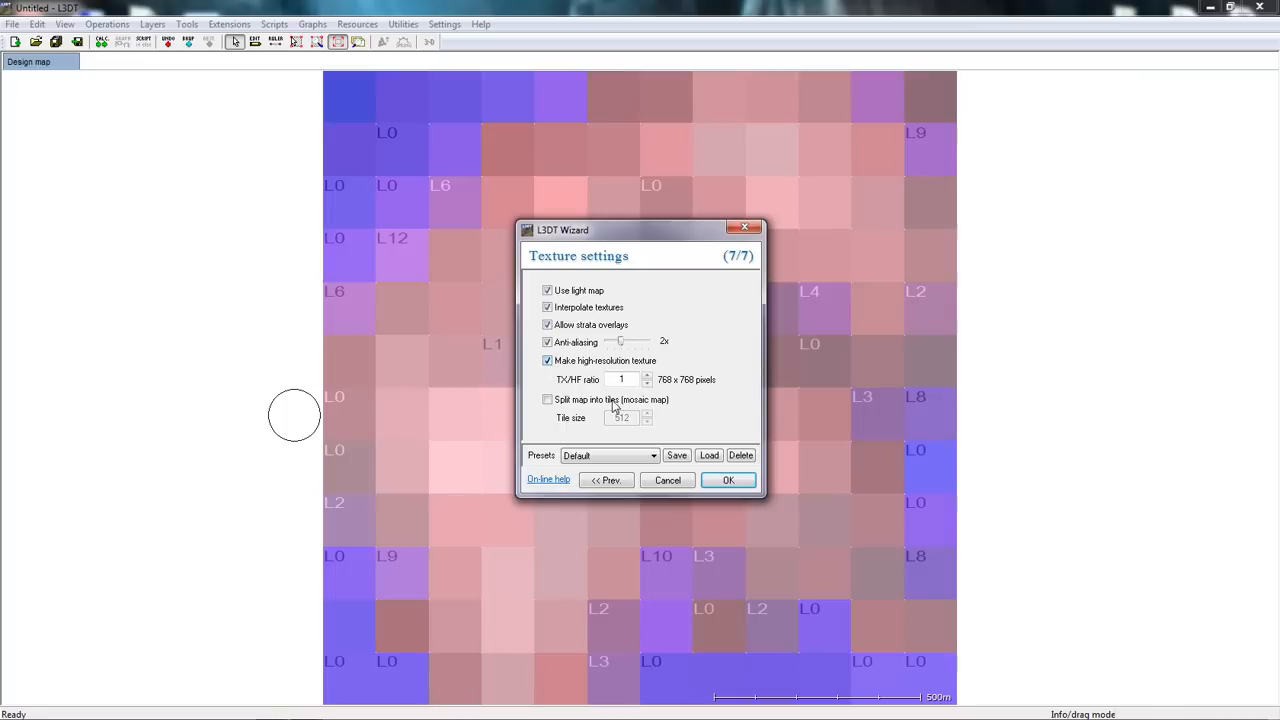
left_click(727, 481)
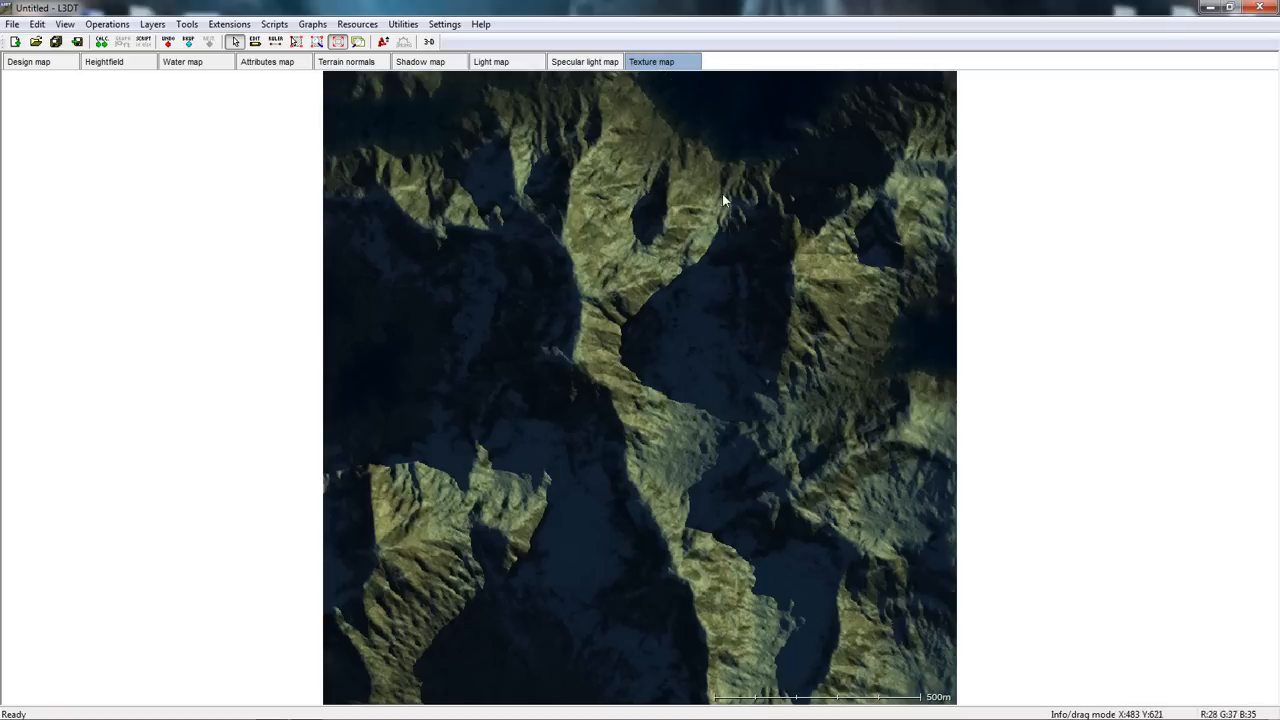
- Review each calculated layer from the specular light map back to the design map, and return to the texture map
left_click(590, 62)
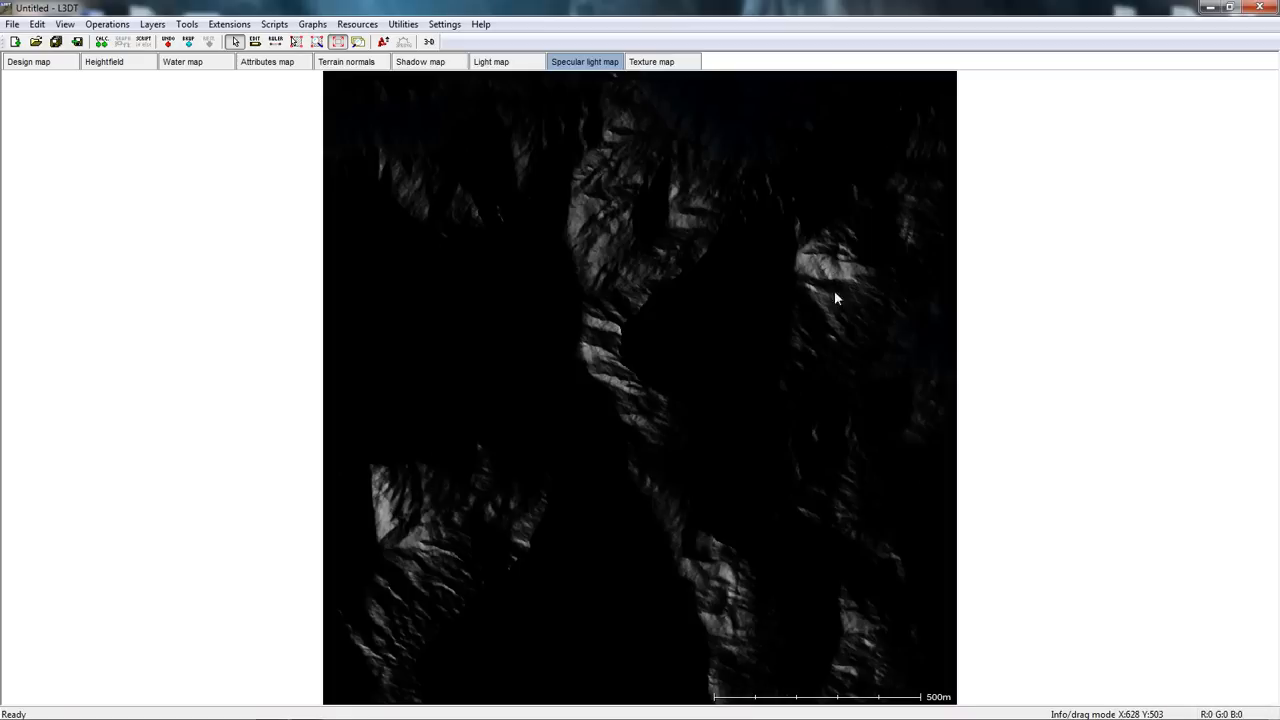
left_click(499, 64)
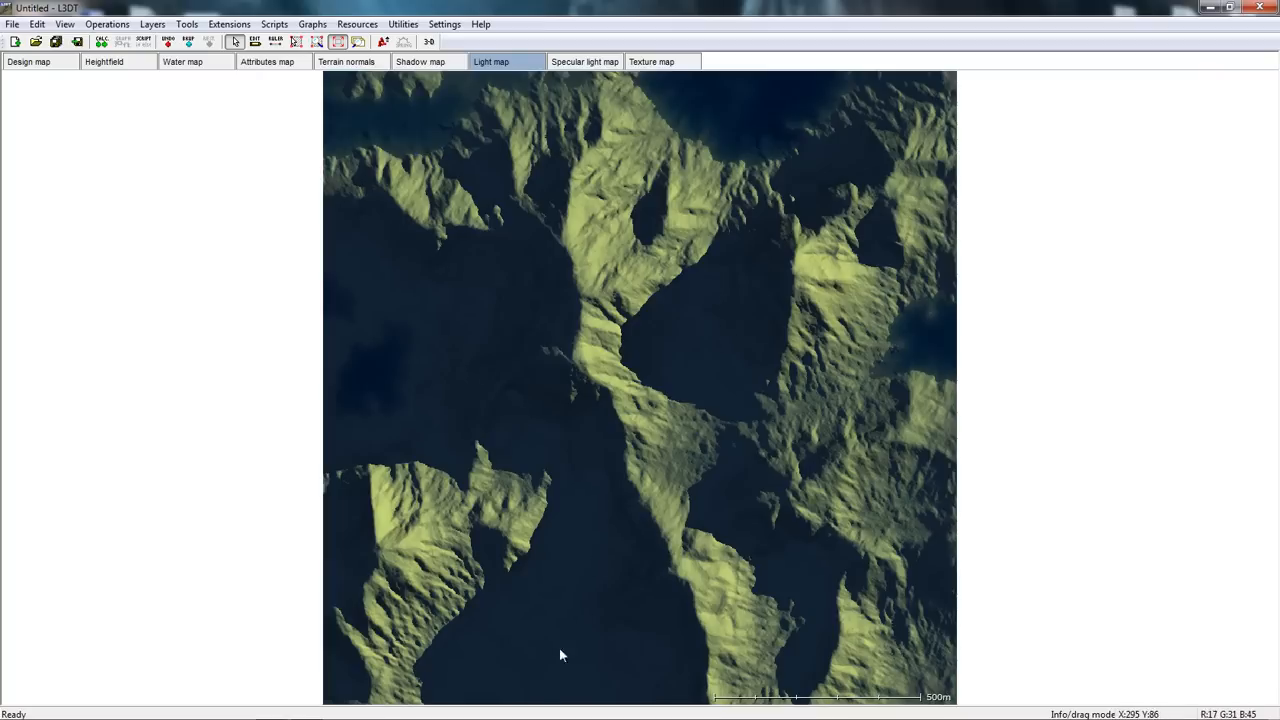
left_click(418, 62)
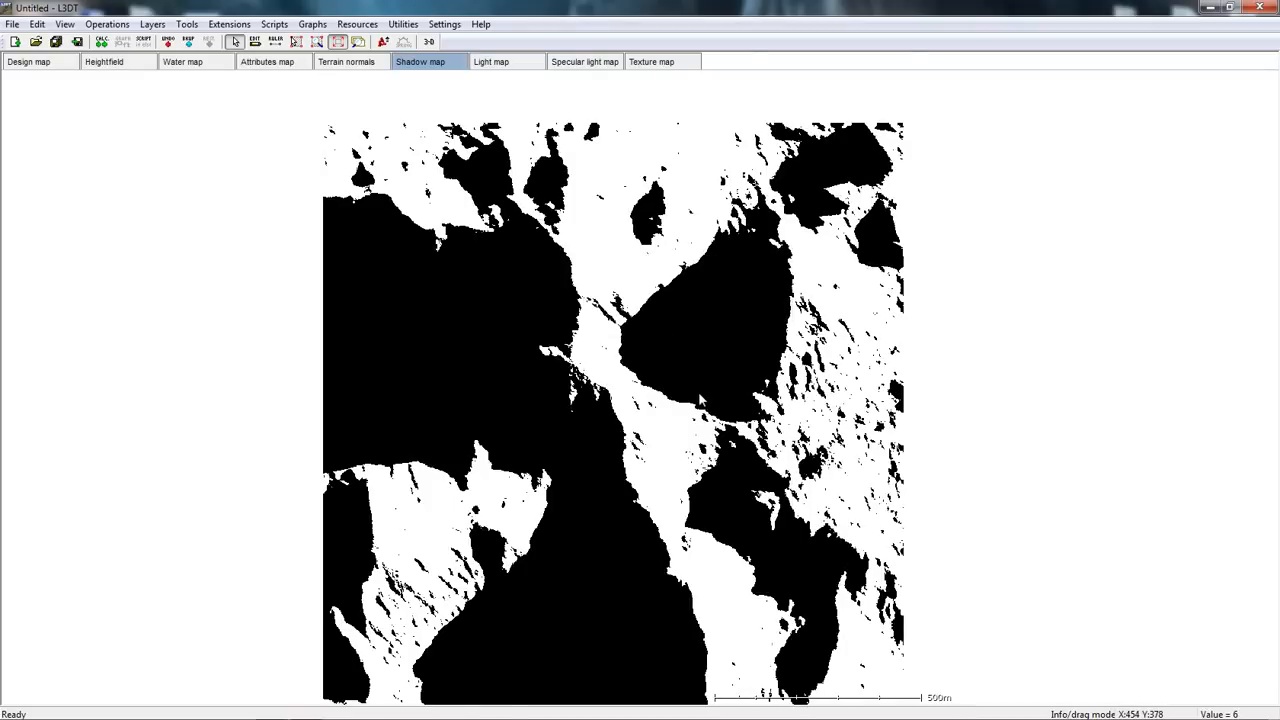
left_click(350, 64)
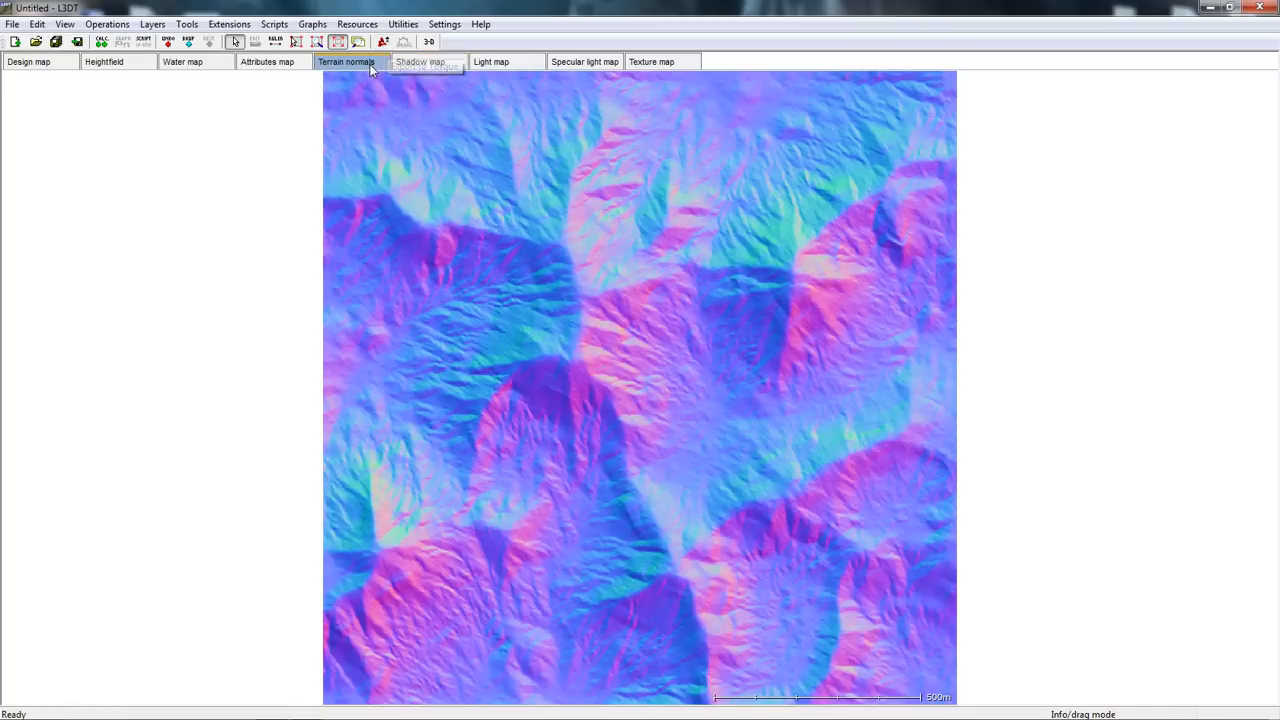
left_click(285, 69)
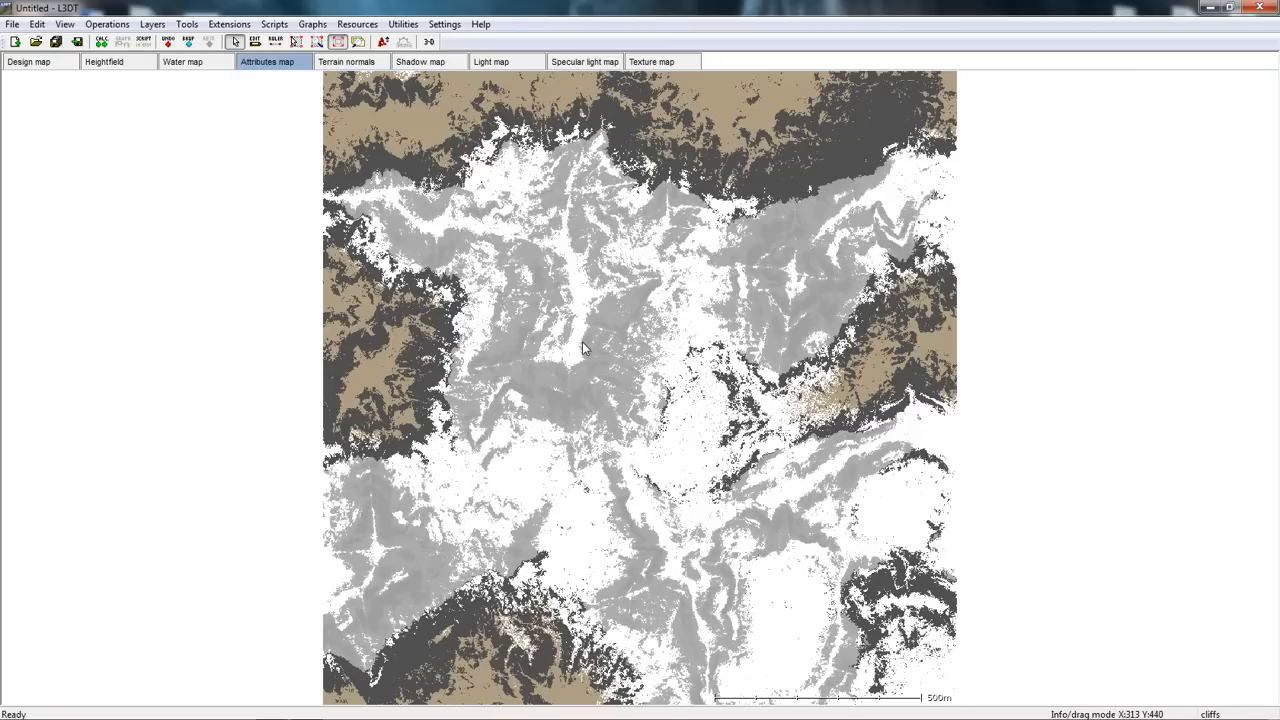
left_click(199, 65)
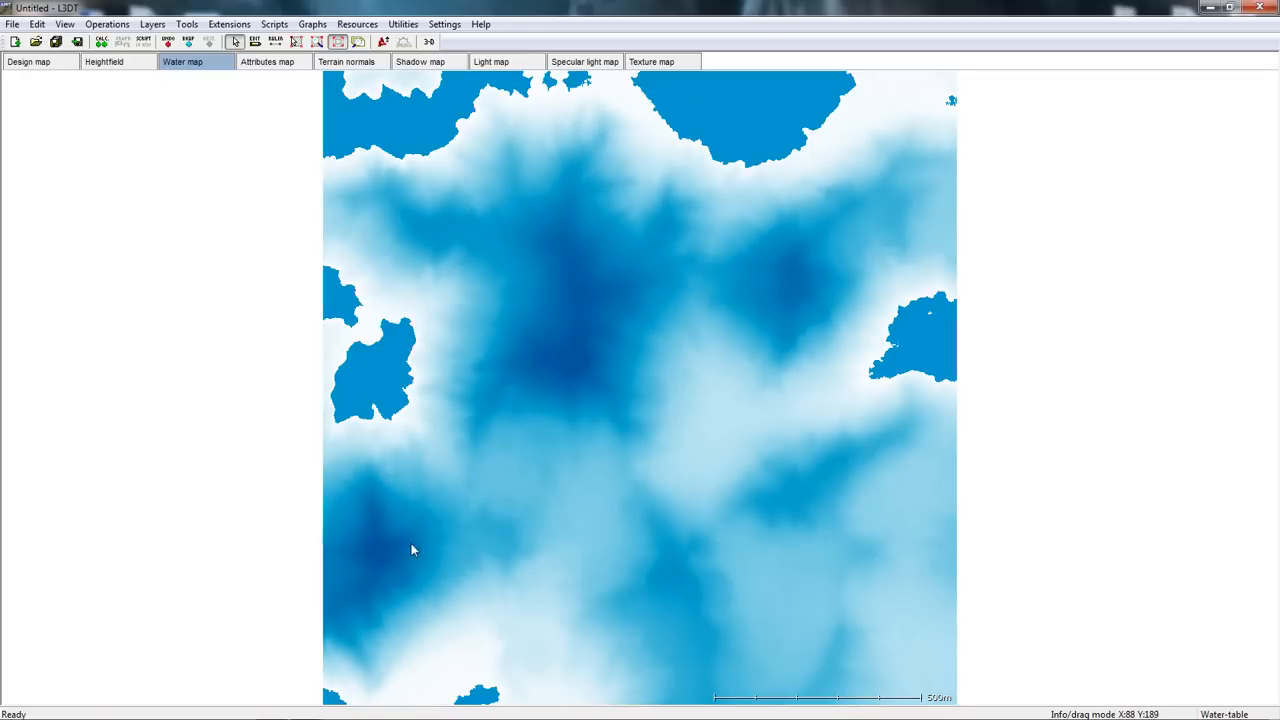
left_click(127, 70)
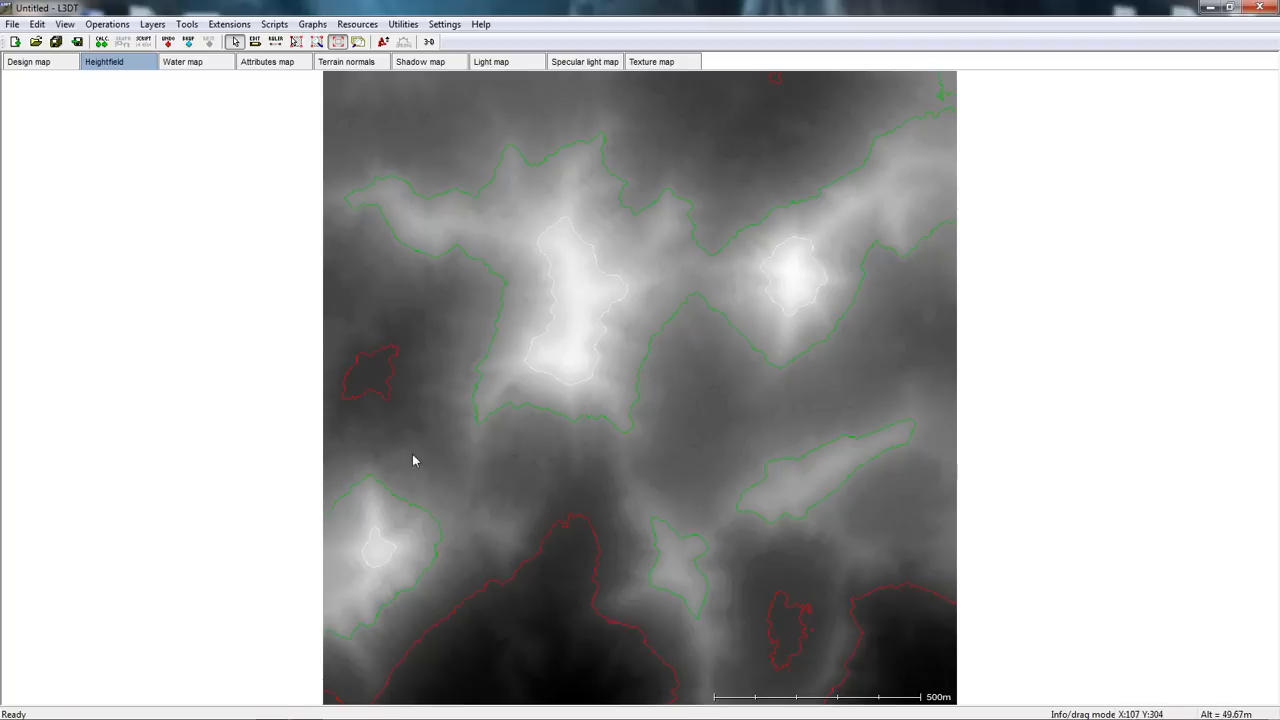
left_click(33, 66)
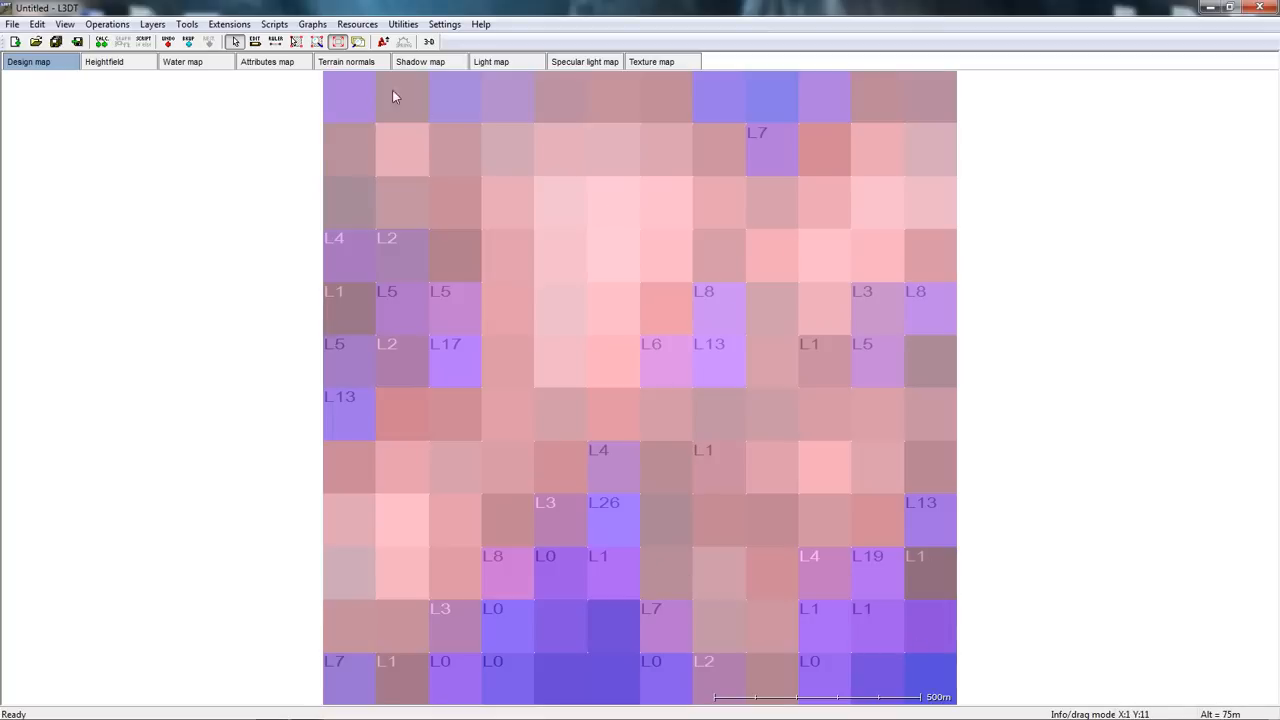
left_click(670, 60)
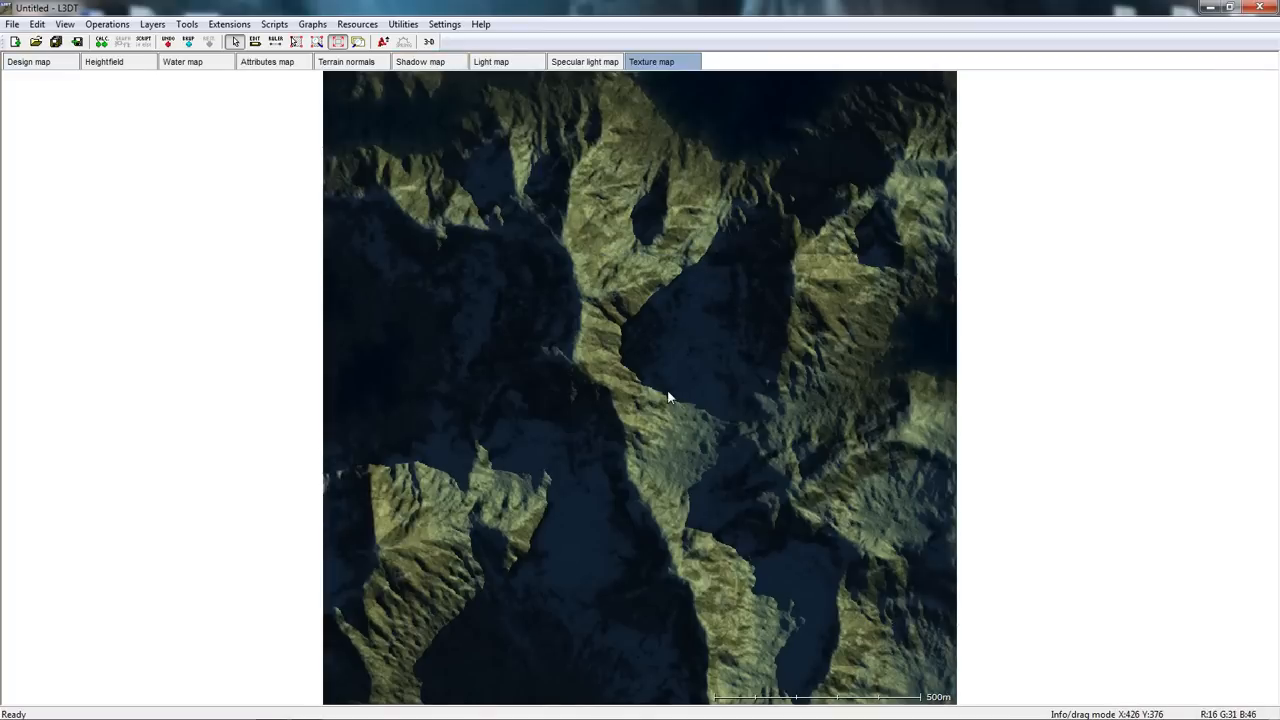
- Open the textured terrain in the Sapphire 3D viewer and look up toward the mountains and sky
left_click(429, 42)
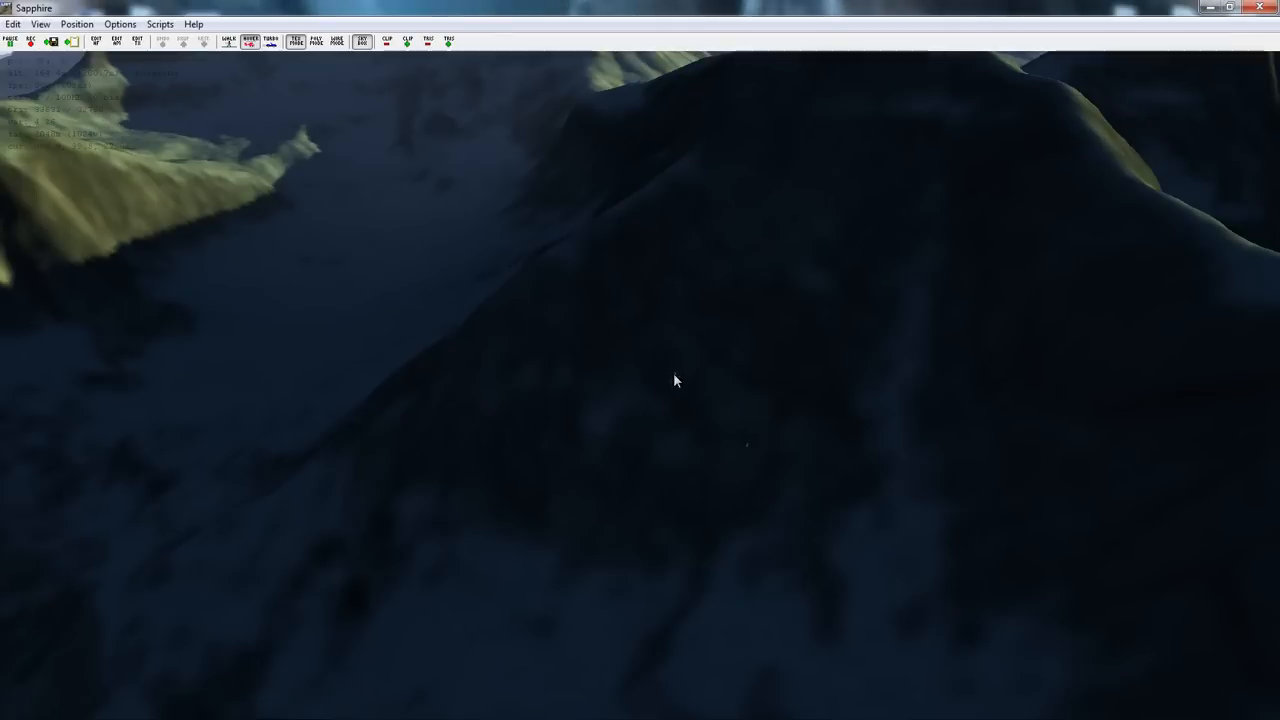
mouse_move(640, 358)
left_mouse_down()
mouse_move(568, 364)
mouse_move(671, 345)
mouse_move(600, 364)
mouse_move(611, 366)
mouse_move(500, 352)
mouse_move(640, 366)
left_mouse_up()
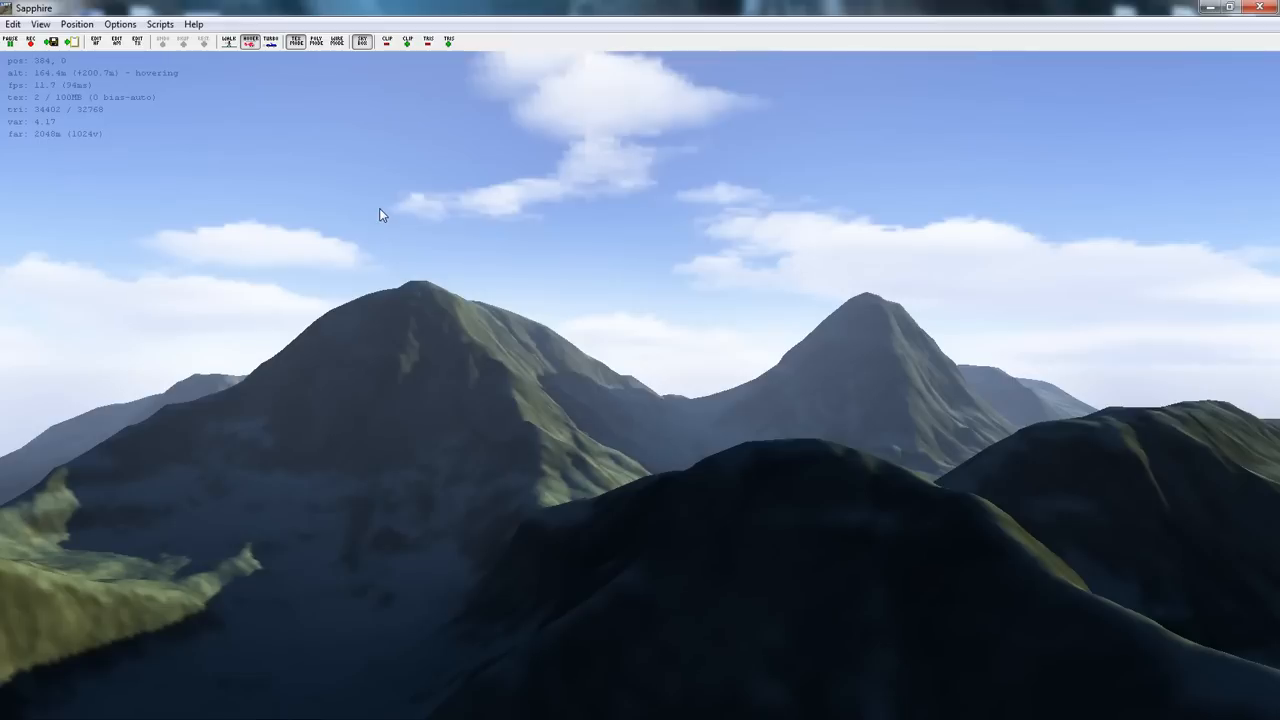
left_click_drag(643, 366, 690, 400)
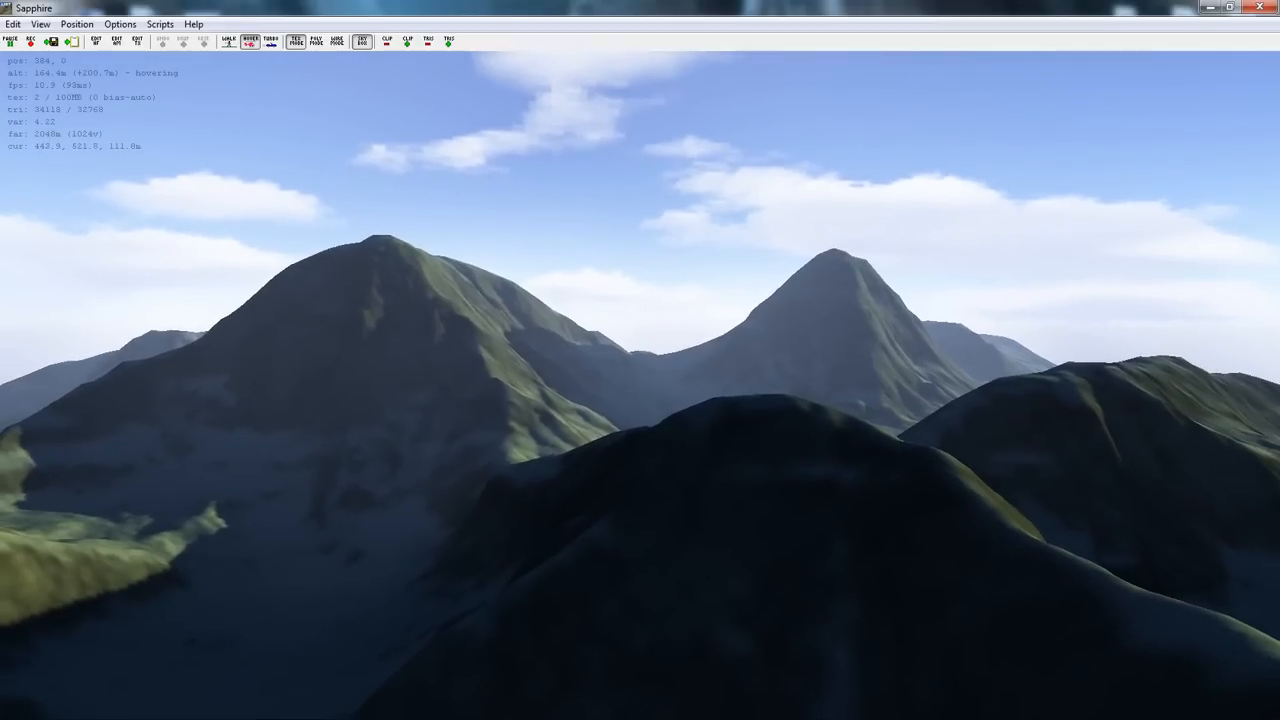
- Toggle the sky box off and back on to compare the 3D view with and without it
left_click(362, 41)
left_click(362, 41)
left_click(362, 41)
left_click(362, 42)
- Fly over the terrain in hover mode, turning around to examine the peaks, valleys and shadowed slopes up close
left_click_drag(441, 258, 593, 363)
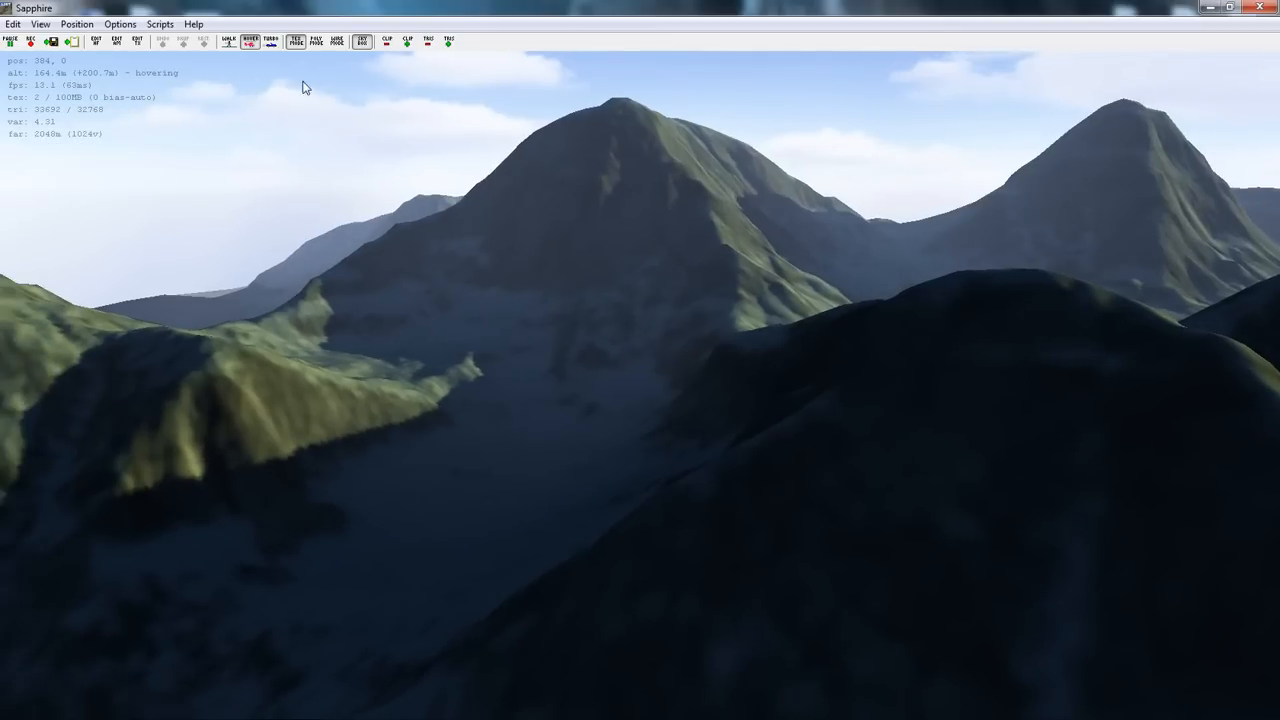
key("w")
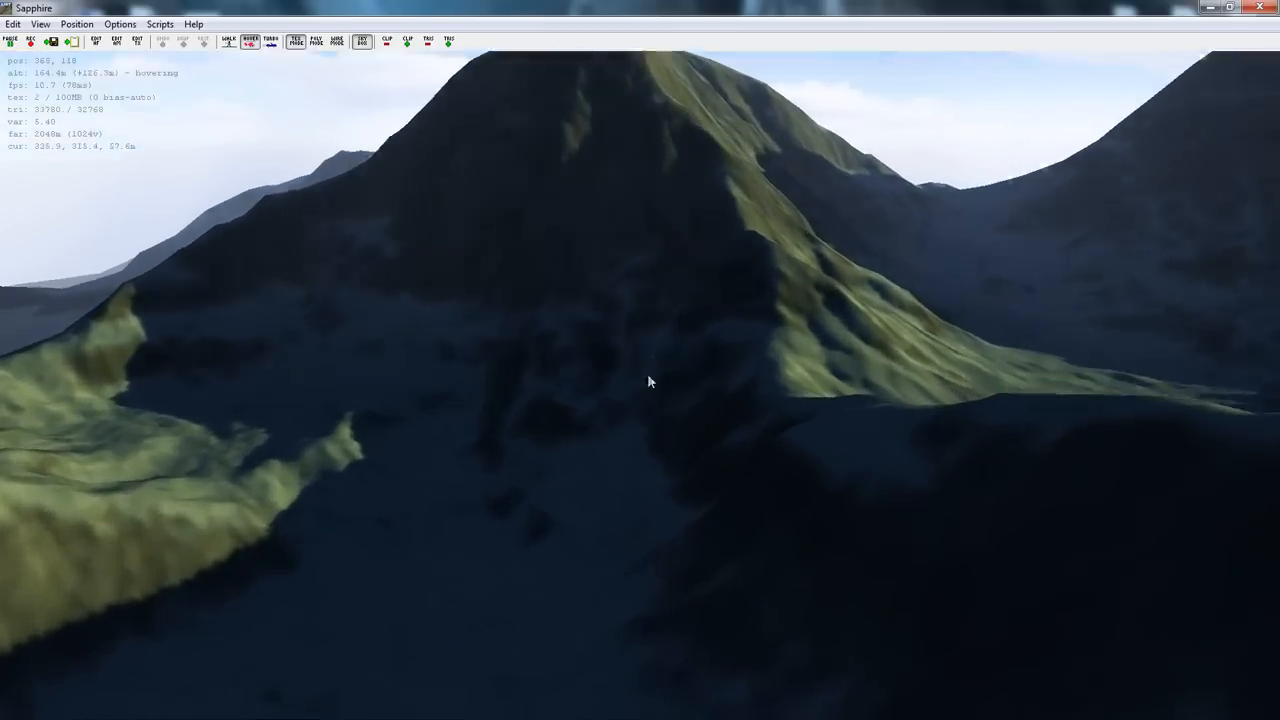
left_click_drag(647, 373, 692, 390)
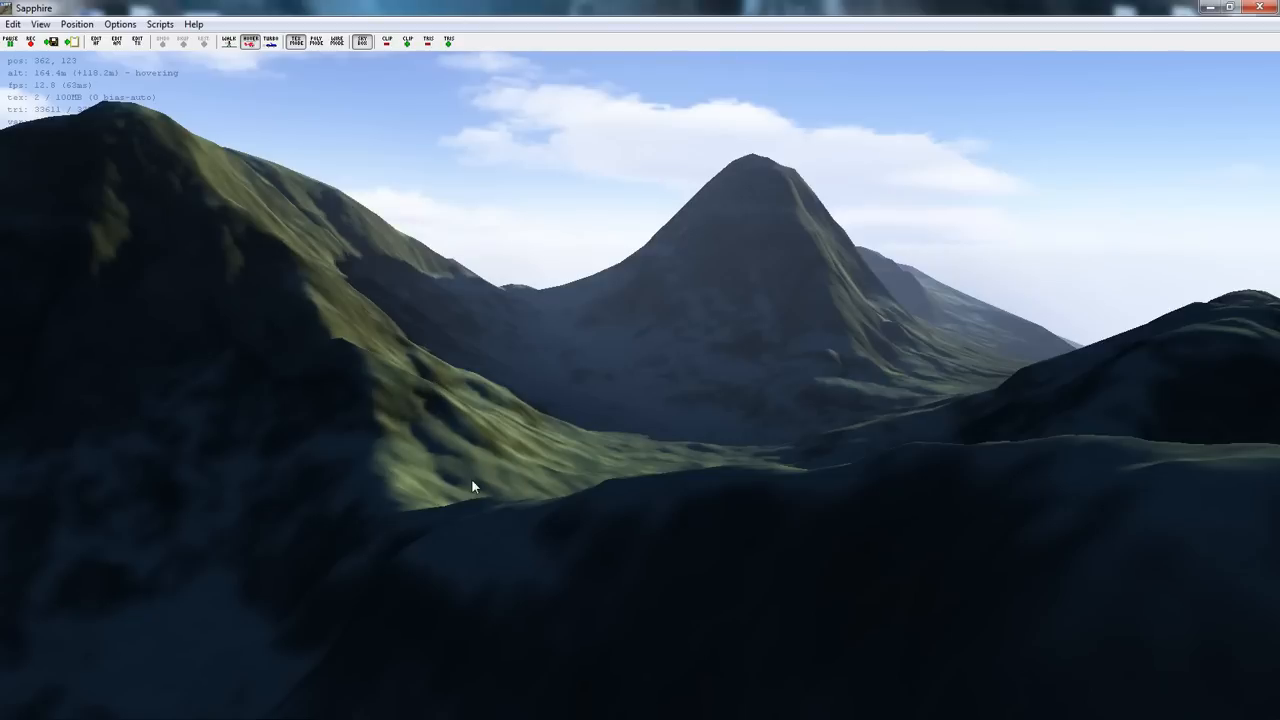
left_click(1065, 454)
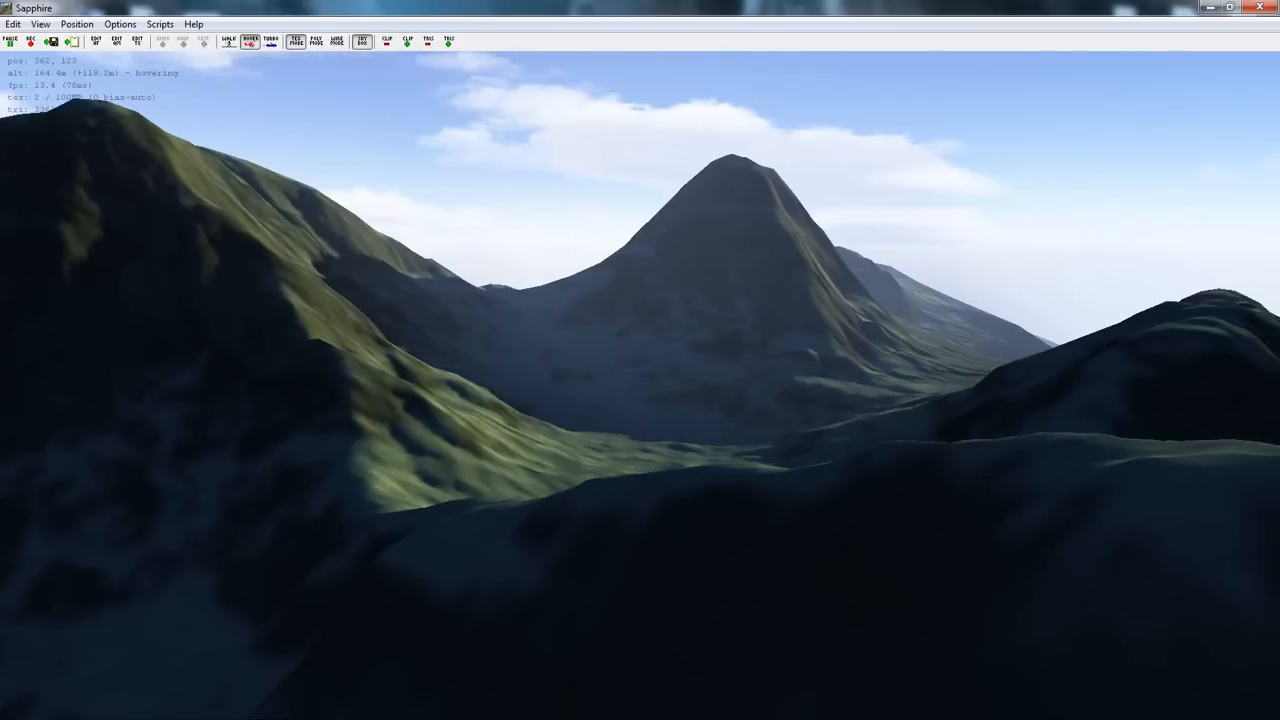
key("w")
left_click_drag(691, 423, 920, 423)
left_click_drag(640, 360, 792, 402)
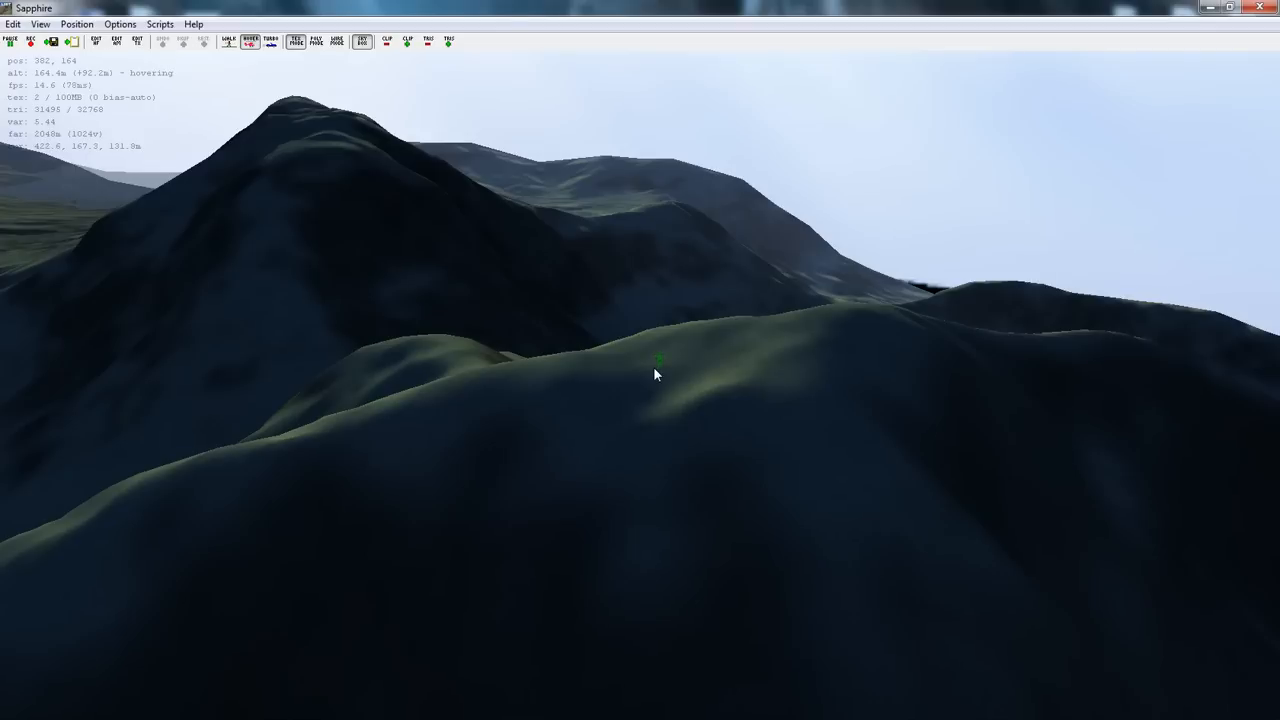
left_click_drag(654, 367, 661, 385)
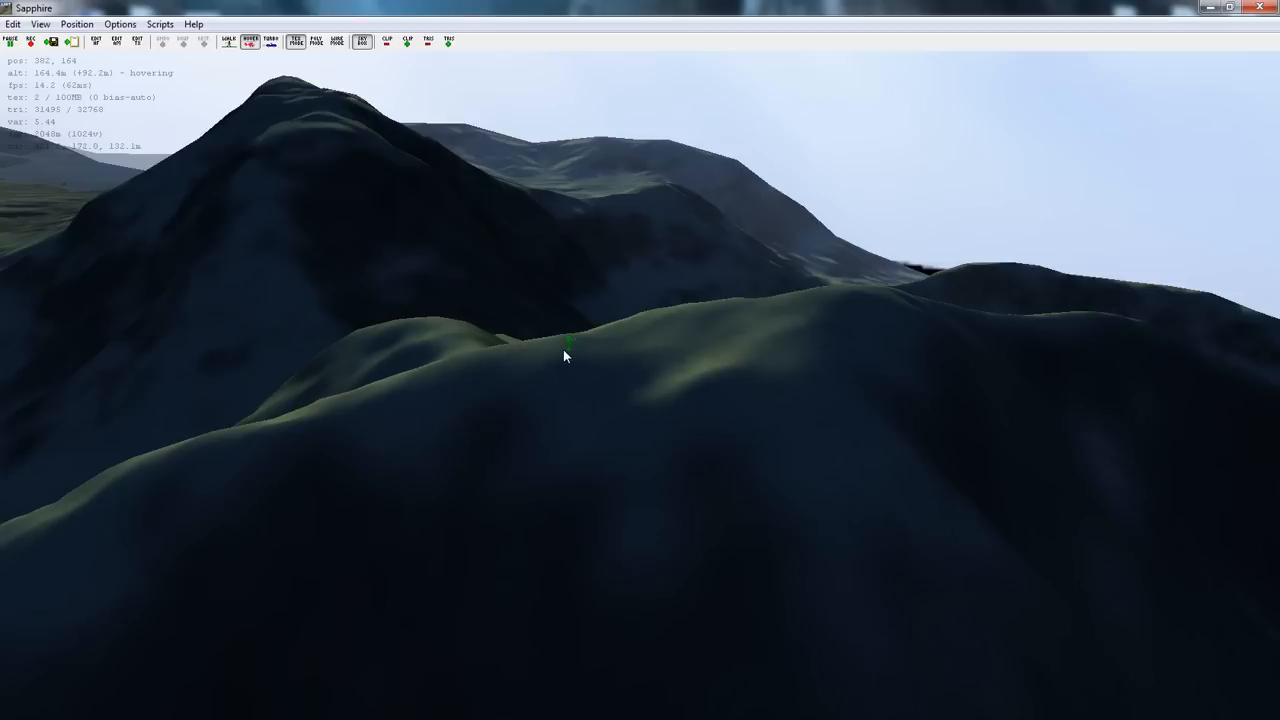
key("w")
key("s")
key("w")
left_click_drag(589, 413, 595, 401)
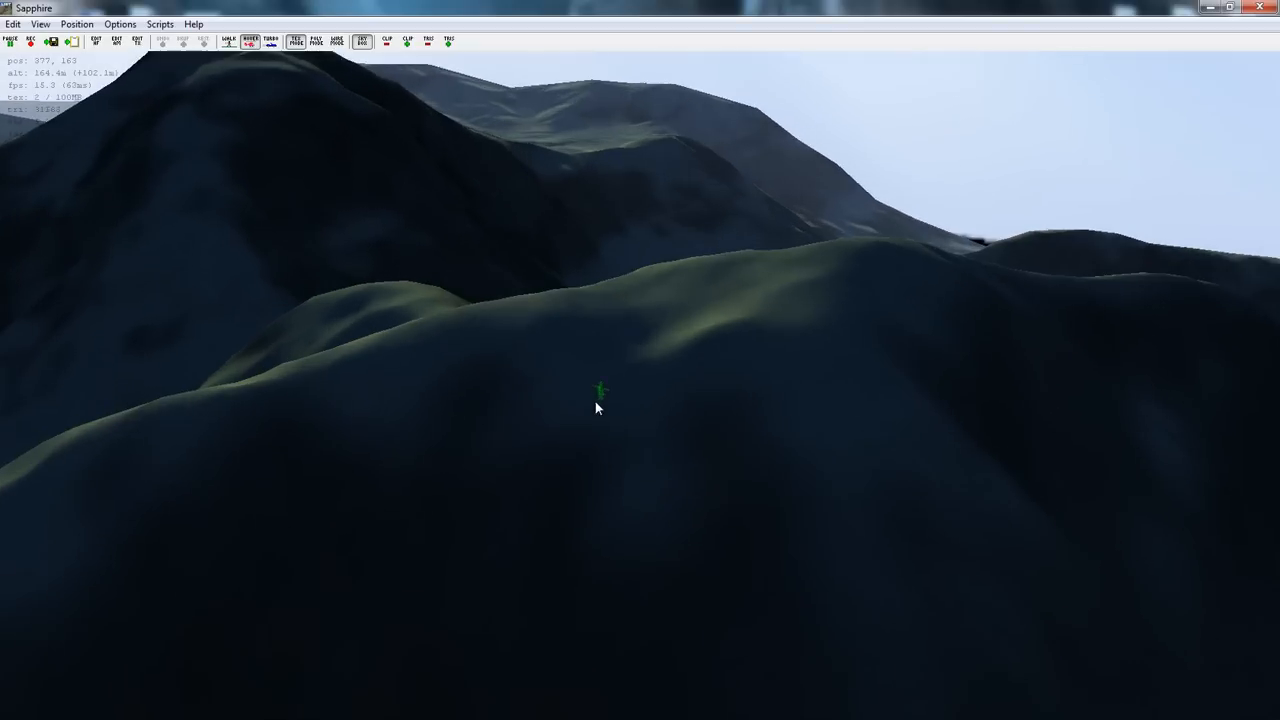
scroll(595, 401, "up", 3)
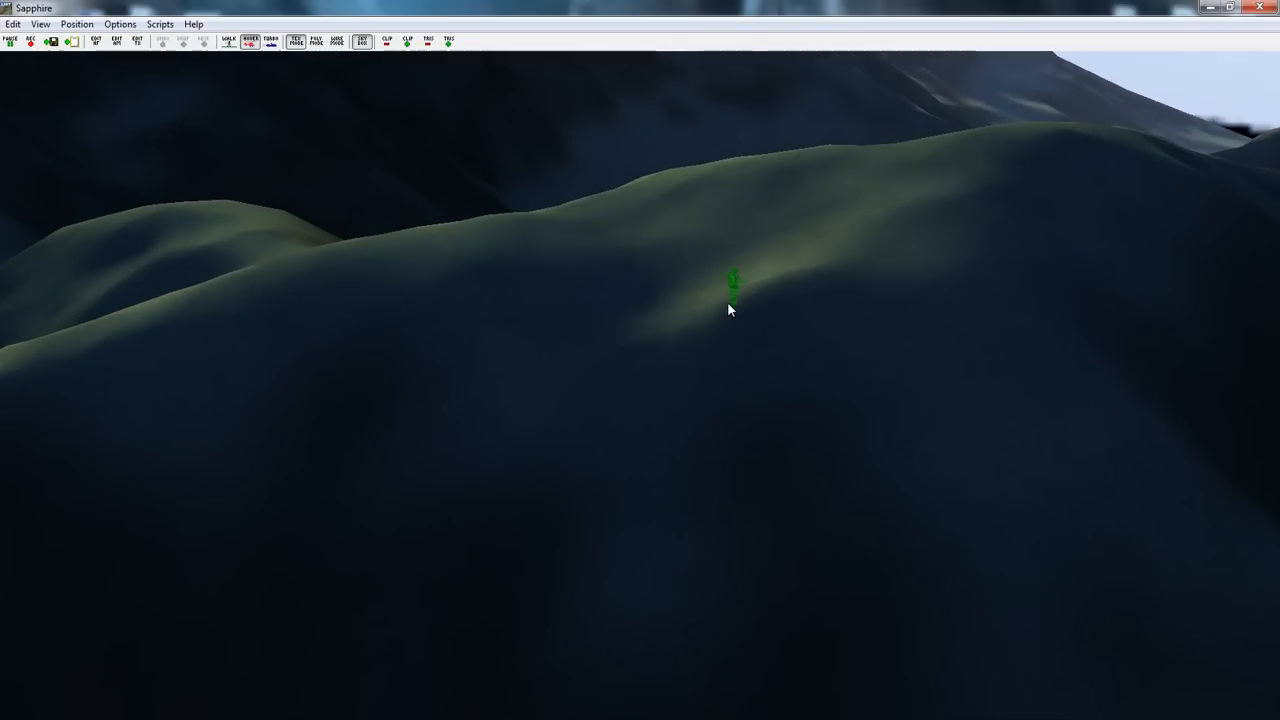
- Turn around over the shadowed valley and fly up the large mountain to its summit in hover mode
scroll(727, 303, "down", 4)
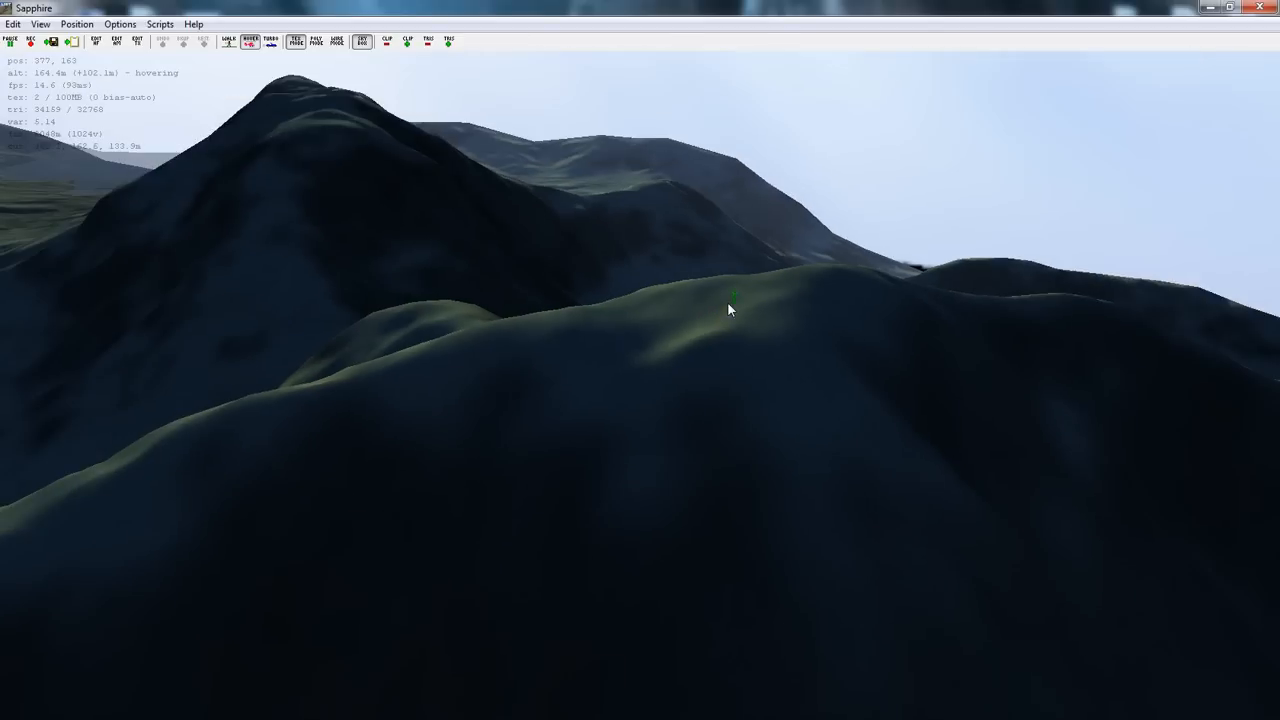
left_click_drag(647, 352, 590, 357)
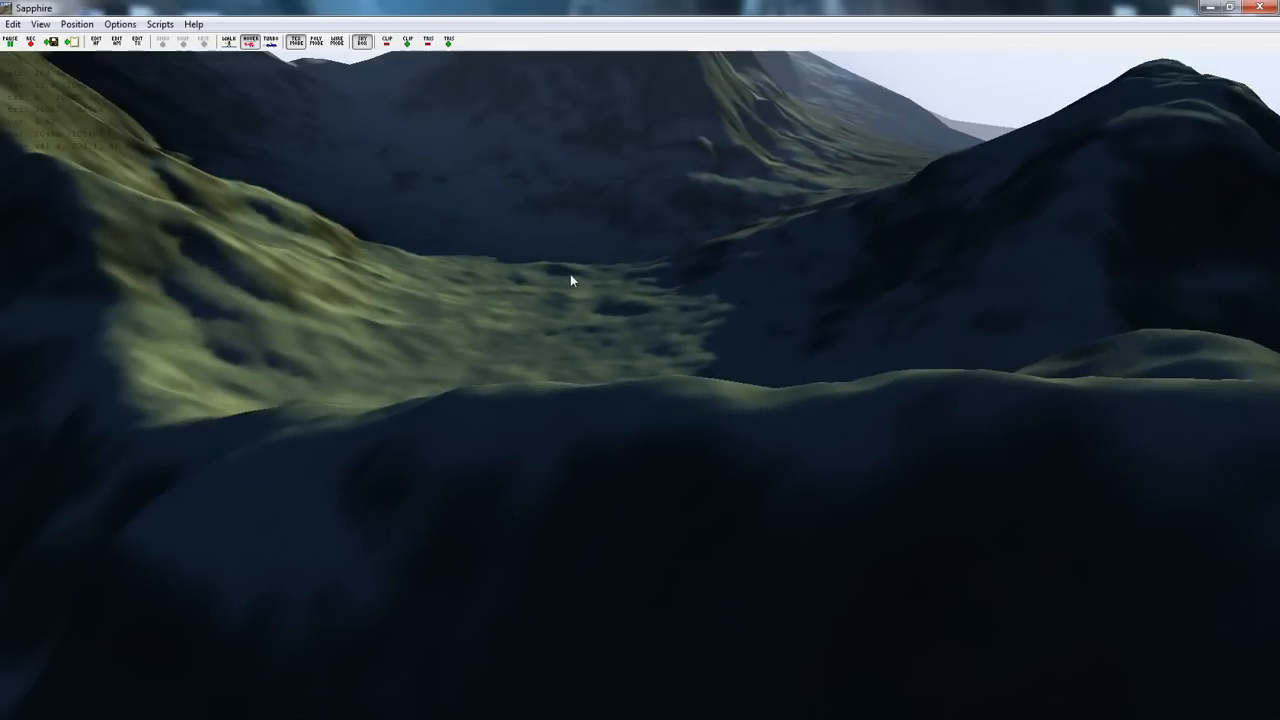
left_click_drag(657, 360, 270, 415)
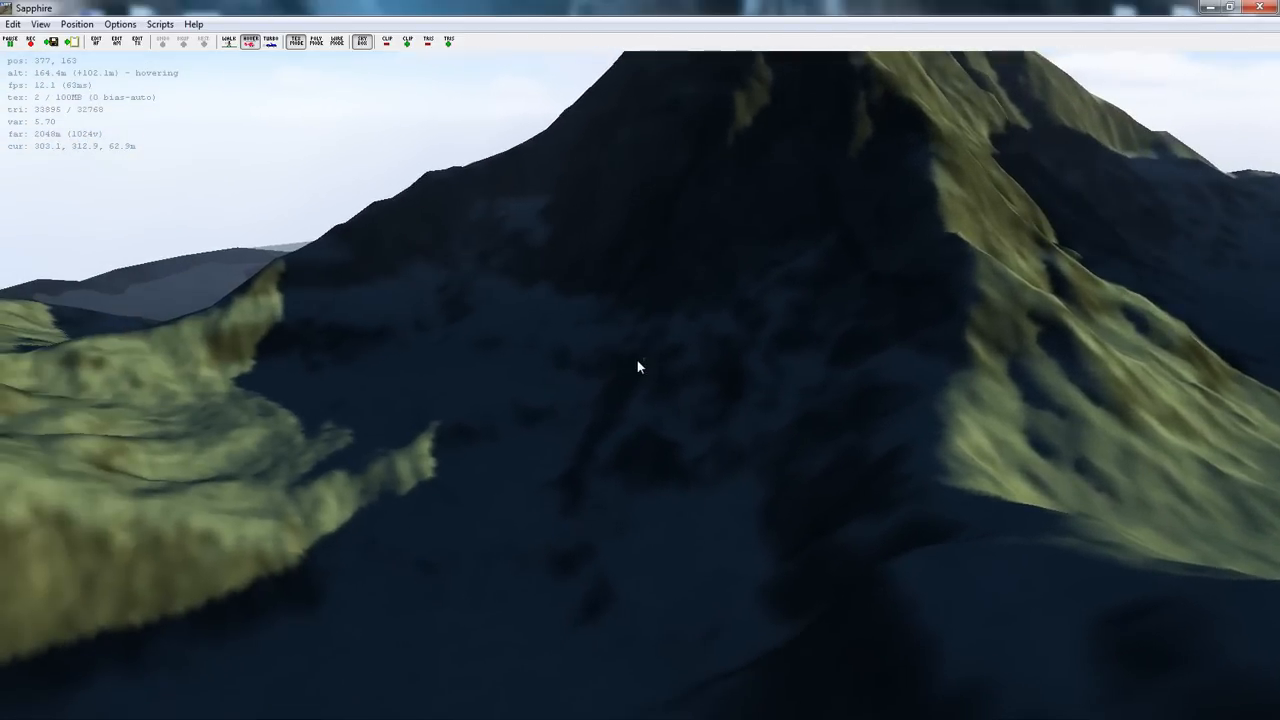
key("w")
key("d")
key("a")
key("d")
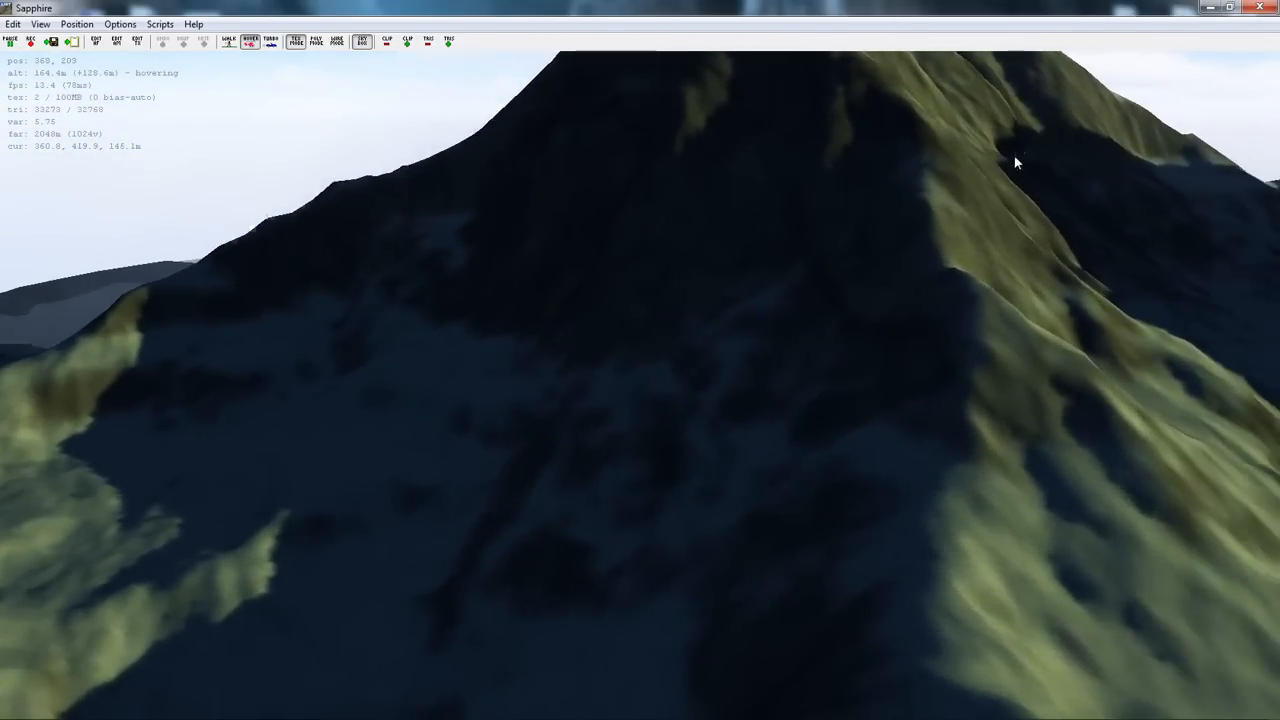
key("w")
key("d")
left_click_drag(866, 341, 858, 170)
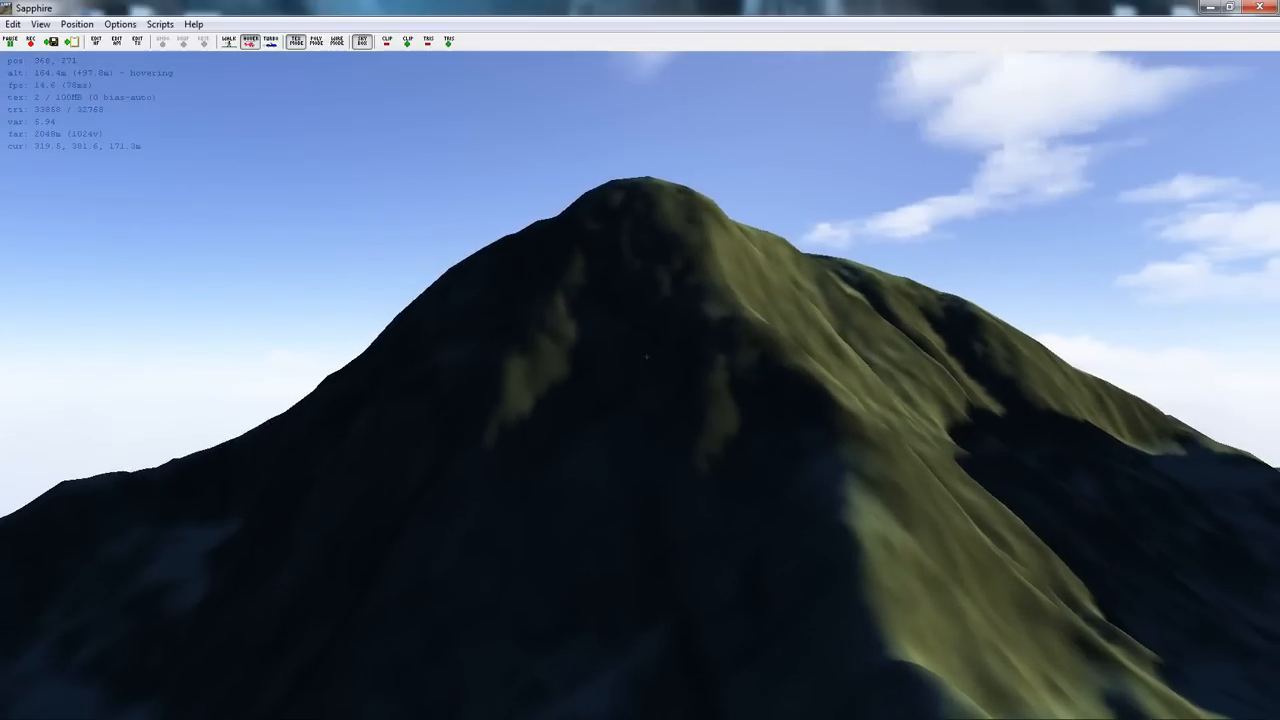
key("w")
left_click_drag(668, 394, 640, 130)
key("w")
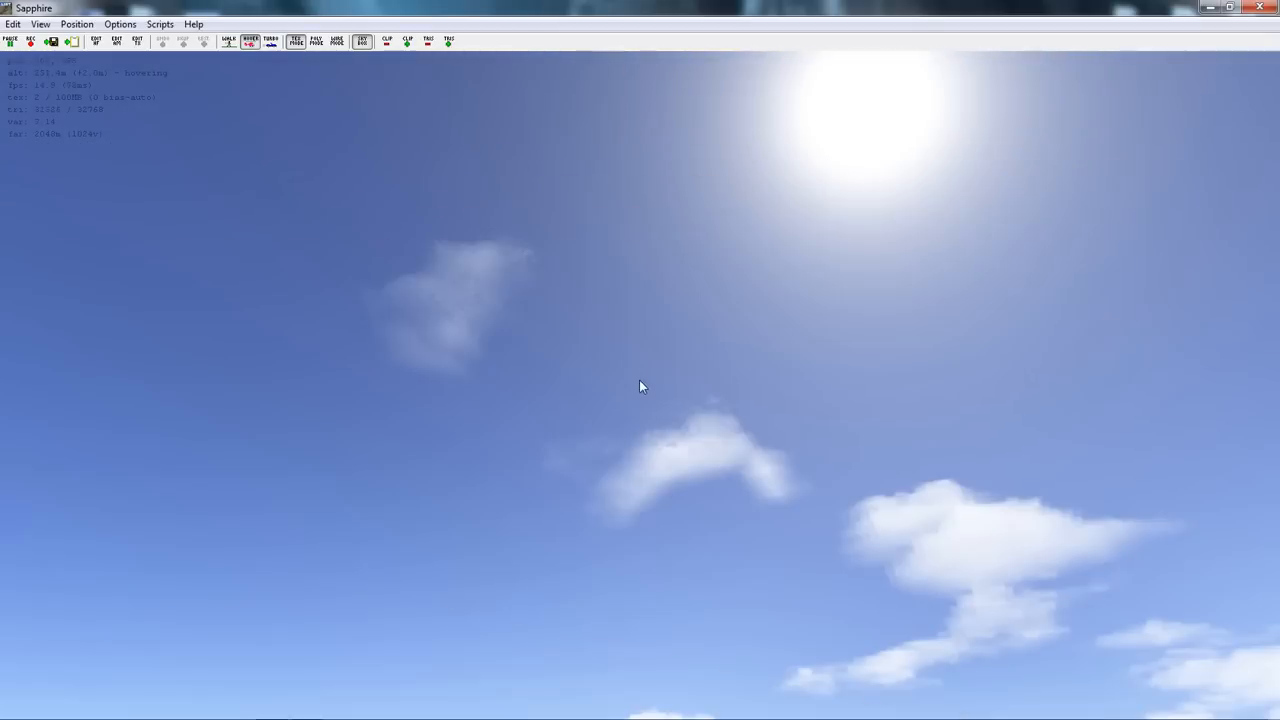
- Look around from the summit at the sun, clouds, neighbouring peaks and the horizon
mouse_move(641, 717)
left_click_drag(845, 143, 576, 291)
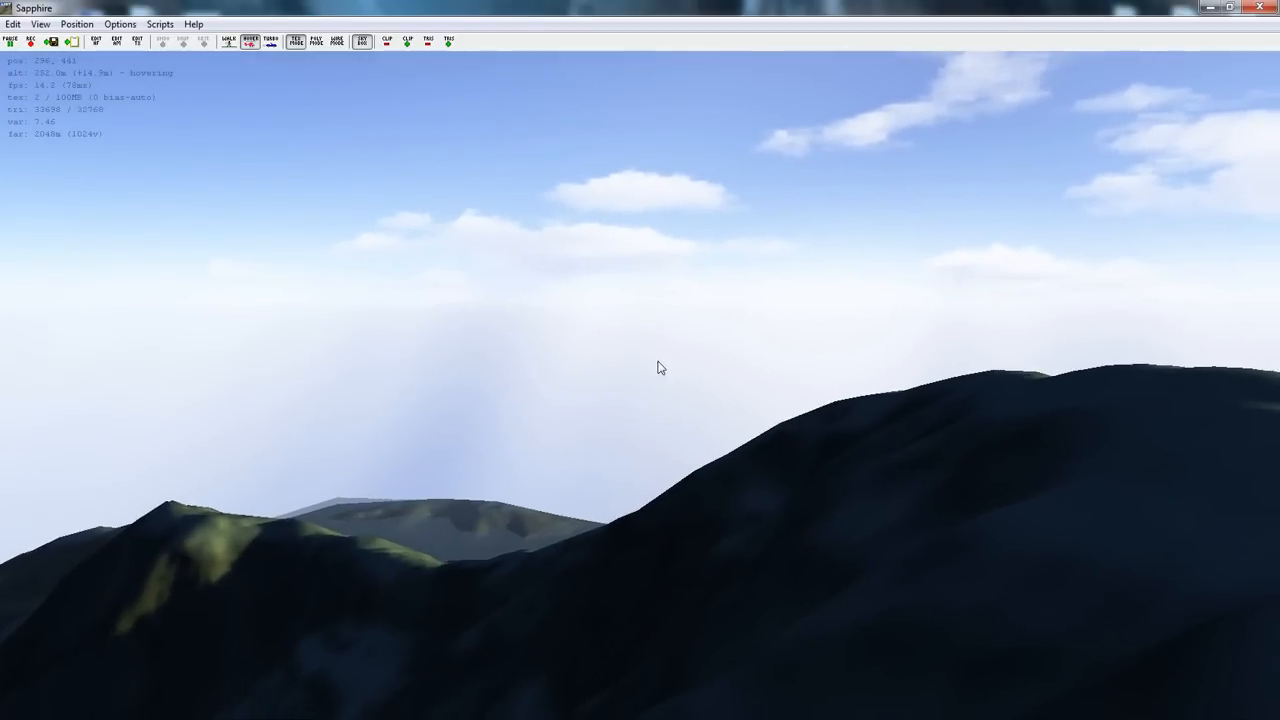
mouse_move(658, 362)
left_mouse_down()
mouse_move(677, 351)
mouse_move(662, 360)
left_mouse_up()
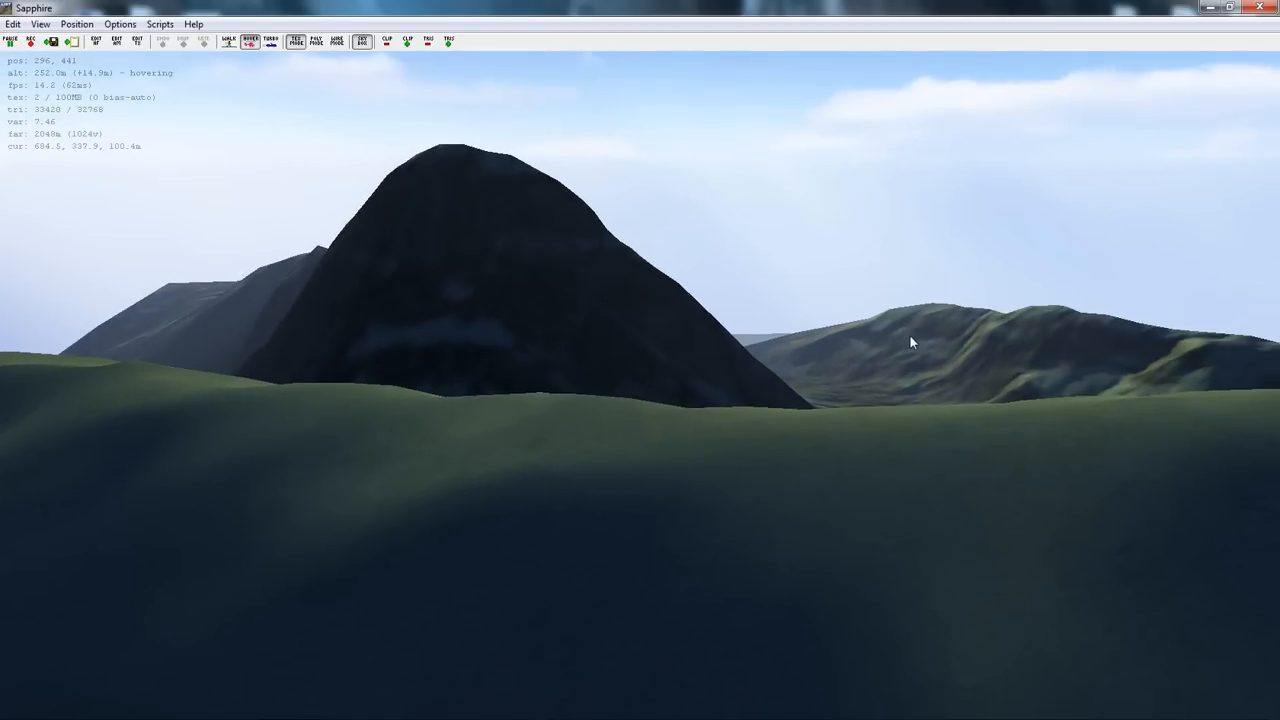
left_click_drag(910, 342, 2, 328)
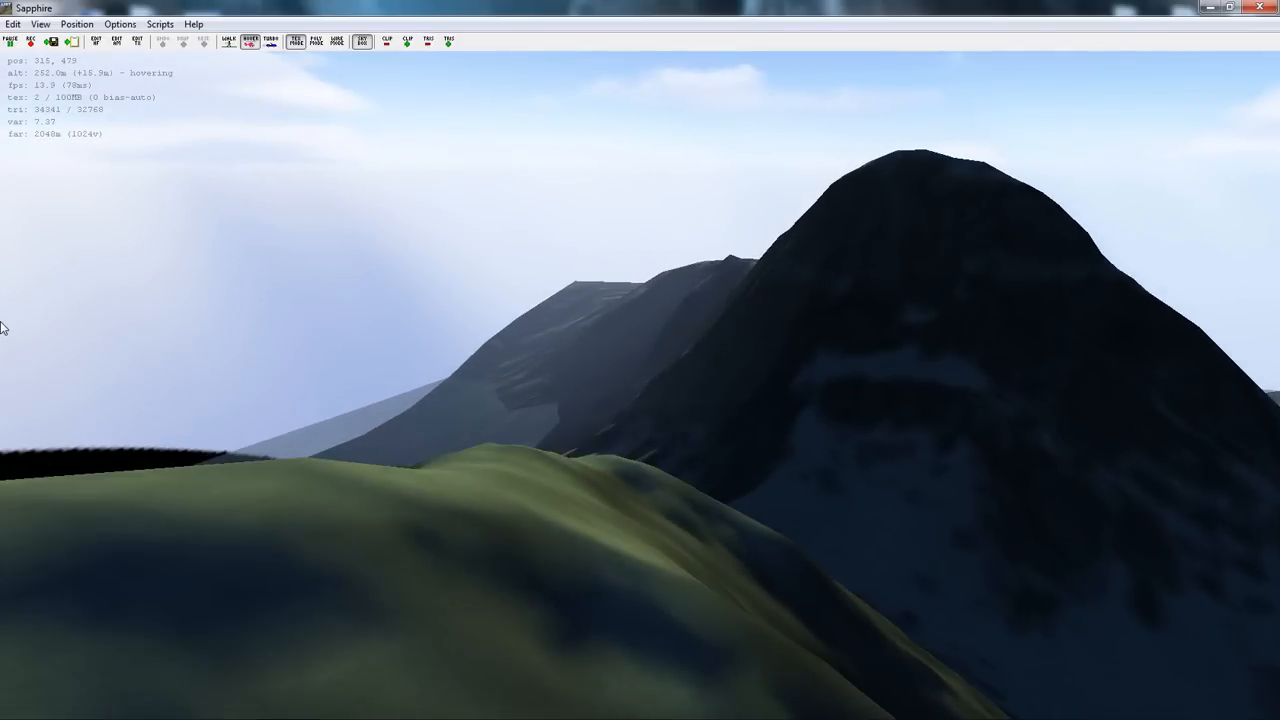
key("a")
key("d")
left_click_drag(979, 430, 640, 347)
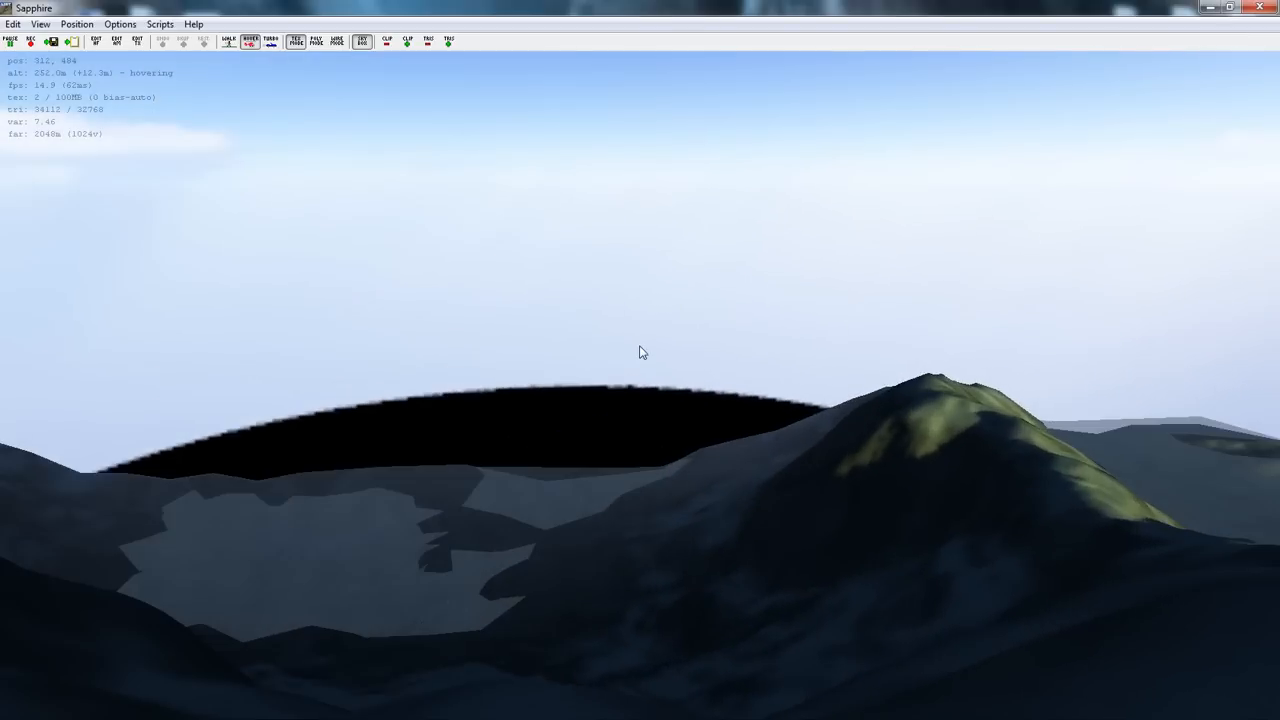
left_click_drag(590, 394, 20, 456)
key("w")
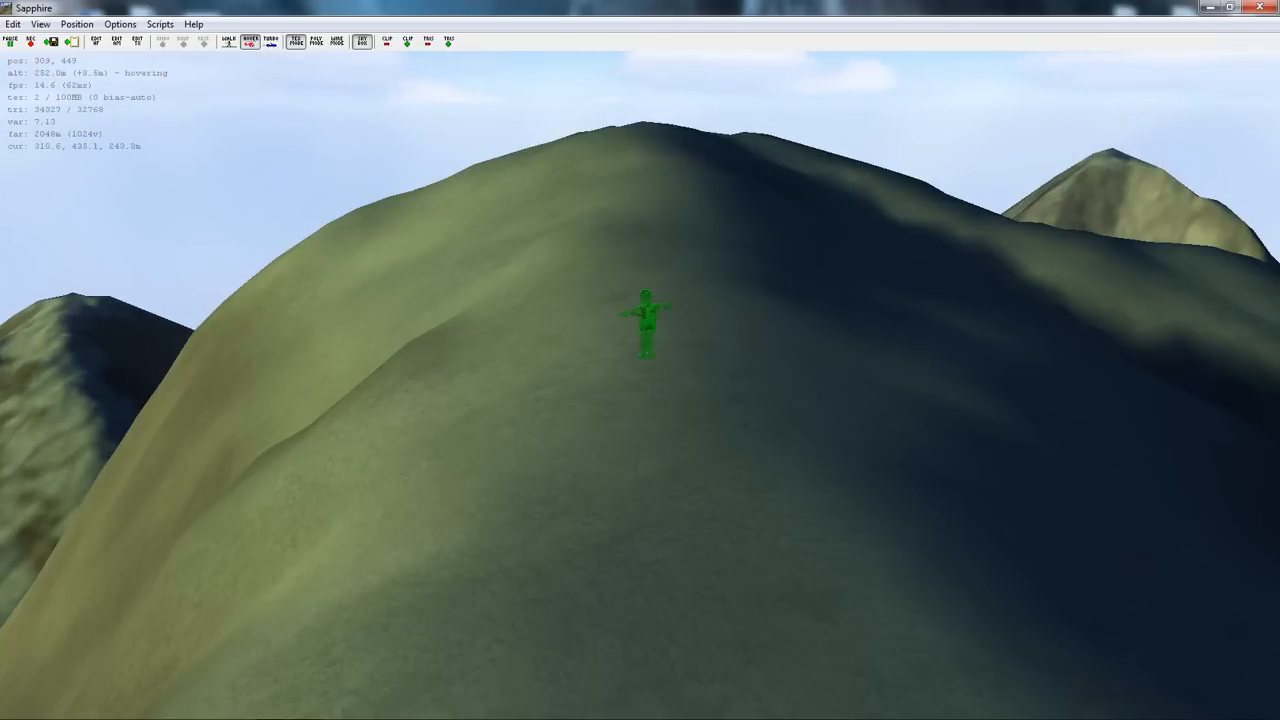
- Circle over the summit ridge to examine the sunlit slopes and the valleys below from different directions
key("w")
left_click_drag(645, 355, 2, 268)
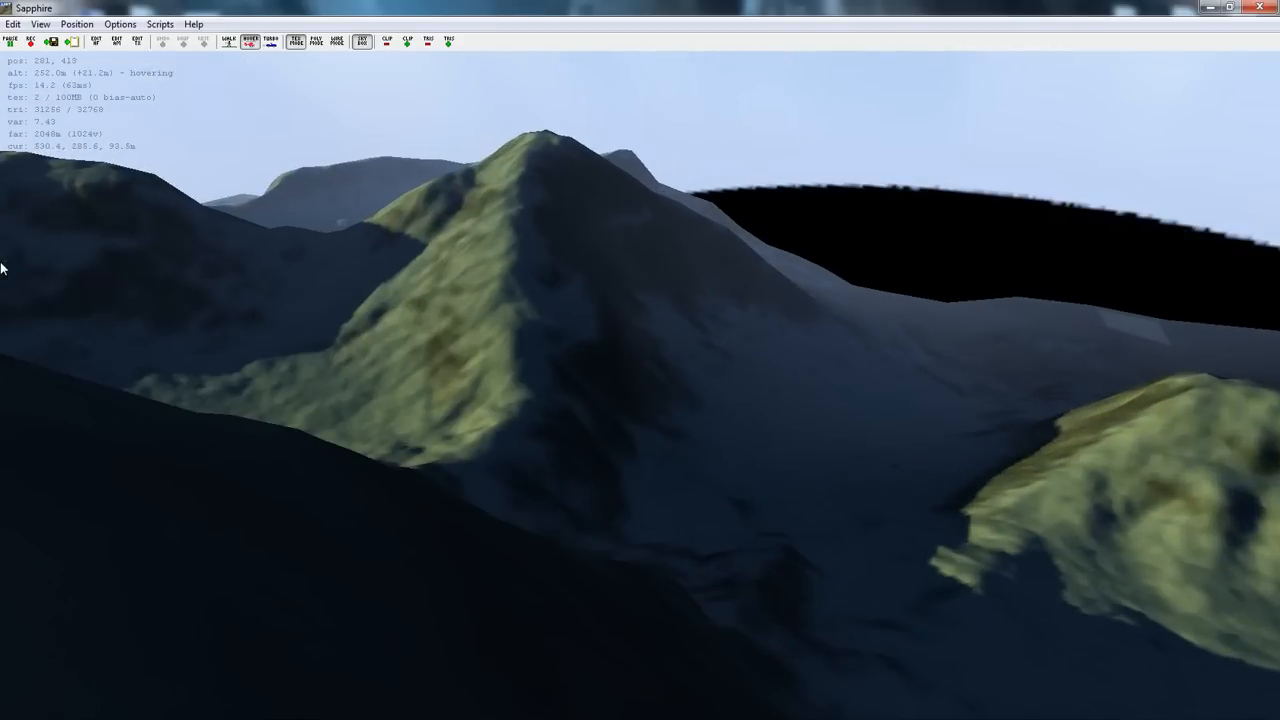
left_click_drag(382, 315, 424, 357)
key("w")
key("w")
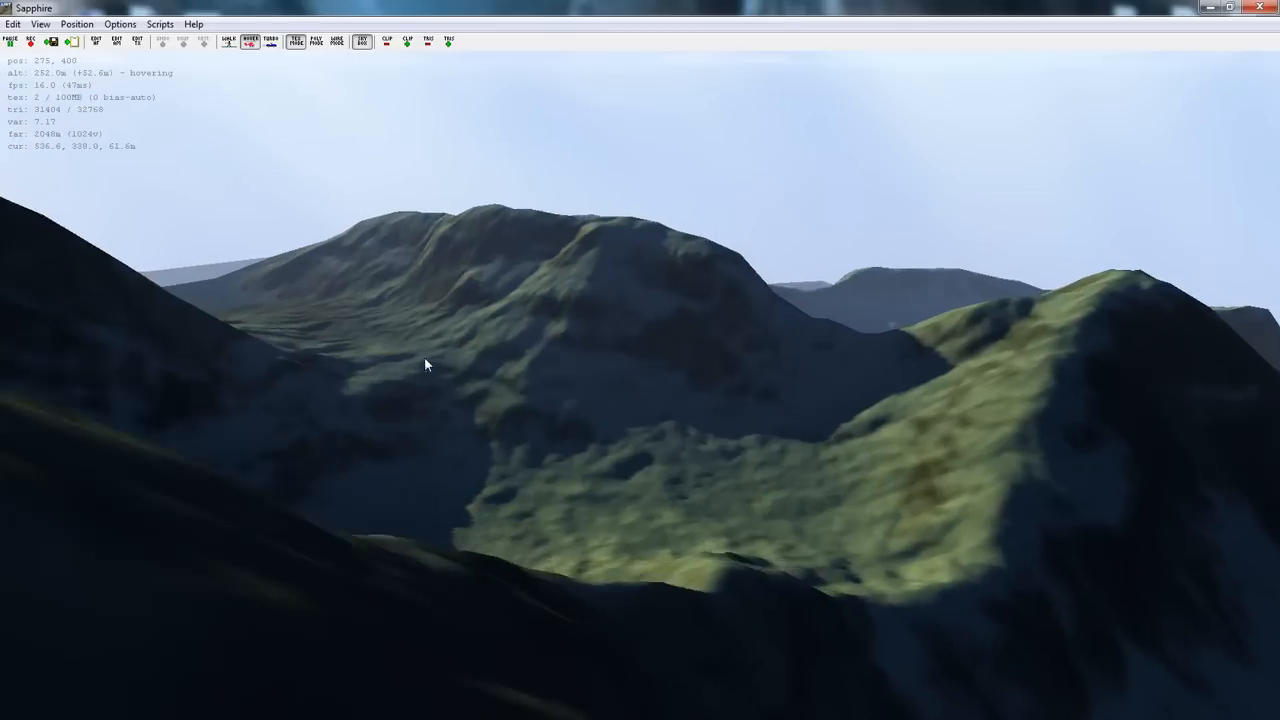
left_click_drag(699, 390, 418, 397)
key("w")
left_click_drag(1050, 403, 362, 410)
left_click_drag(661, 322, 1240, 388)
left_click_drag(440, 330, 1130, 522)
left_click_drag(440, 480, 1189, 331)
left_click_drag(500, 380, 557, 366)
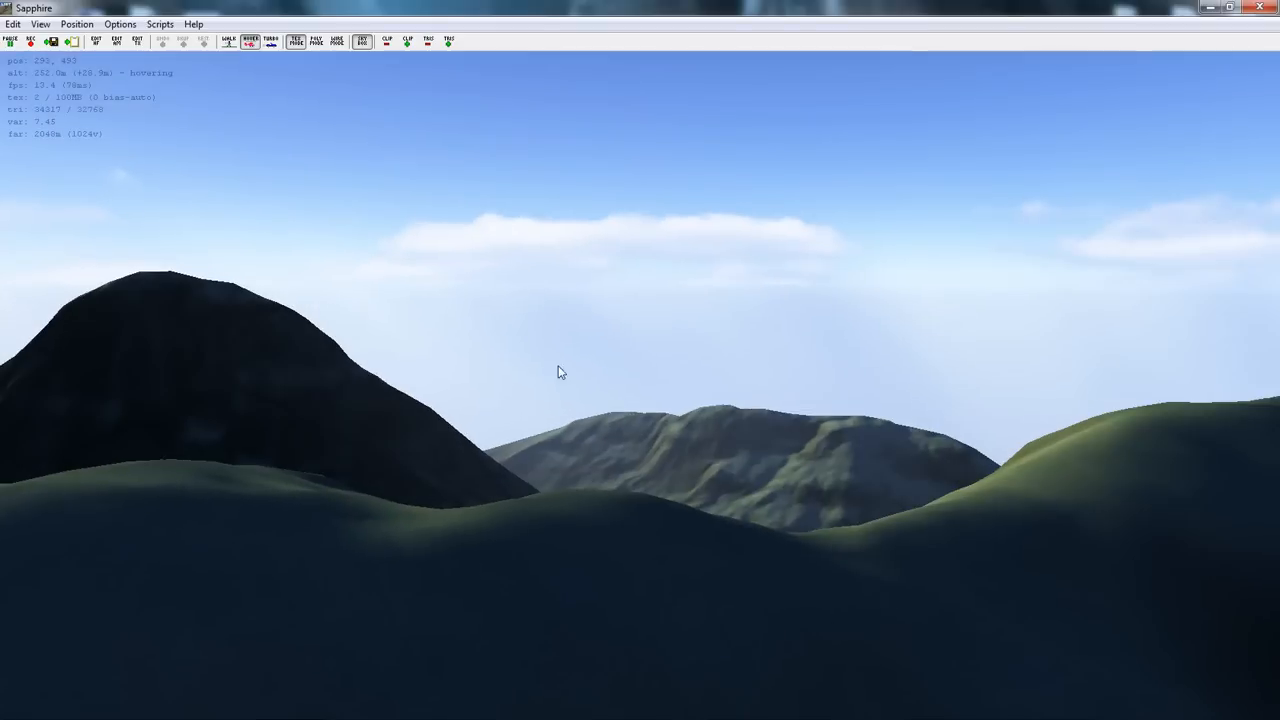
- Fly off the grassy ridge and across the valley to the top of the dark neighbouring mountain
left_click_drag(685, 367, 646, 349)
key("a")
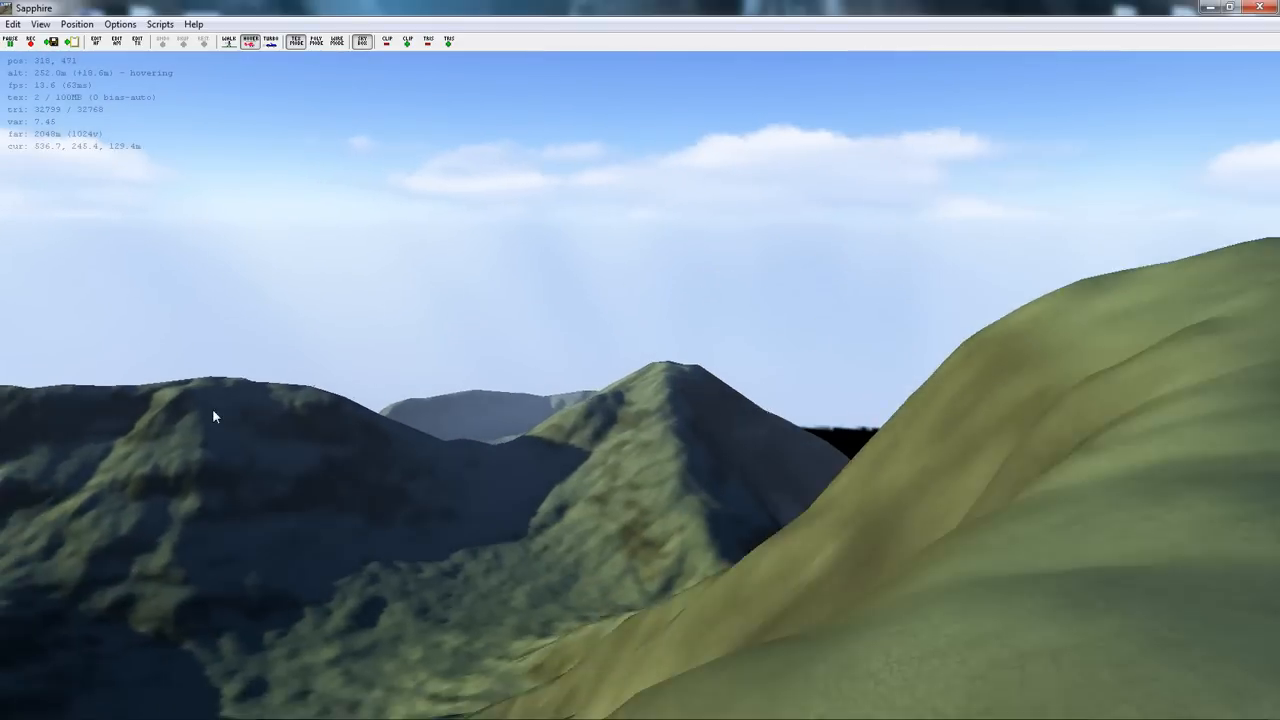
left_click_drag(212, 408, 0, 388)
left_click_drag(747, 371, 850, 368)
key("w")
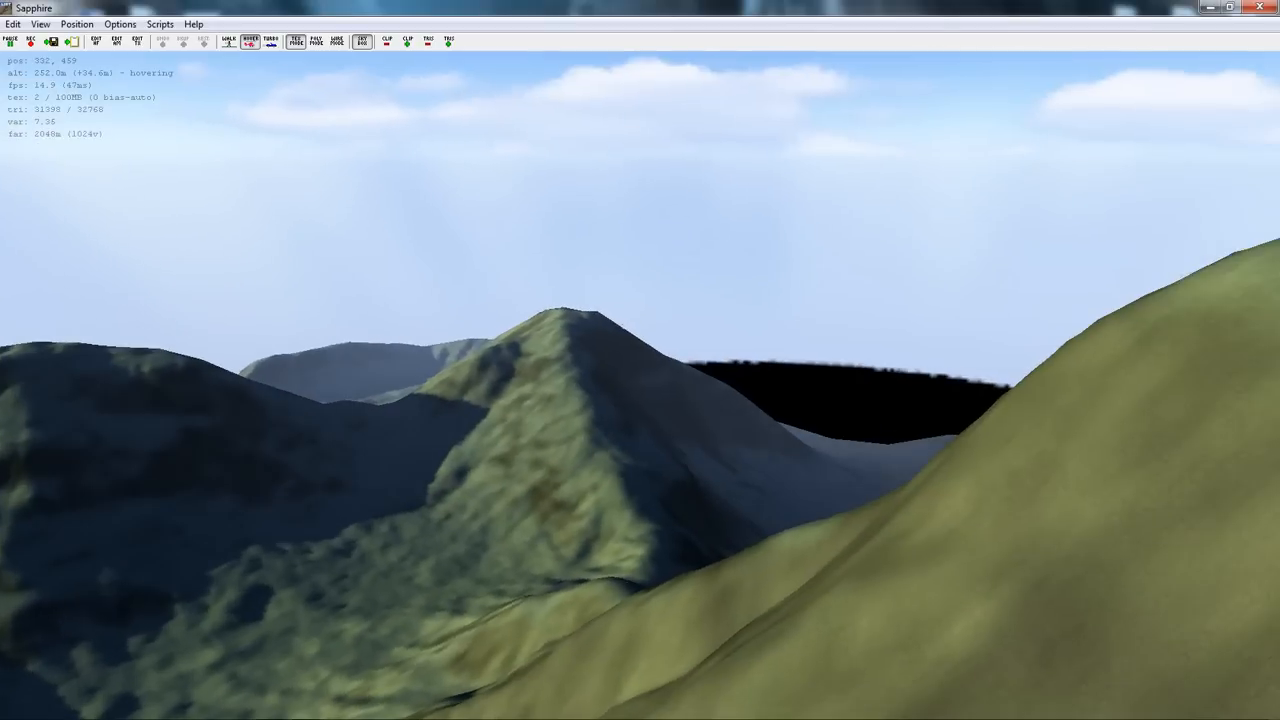
left_click_drag(725, 387, 850, 392)
left_click_drag(643, 361, 284, 434)
key("w")
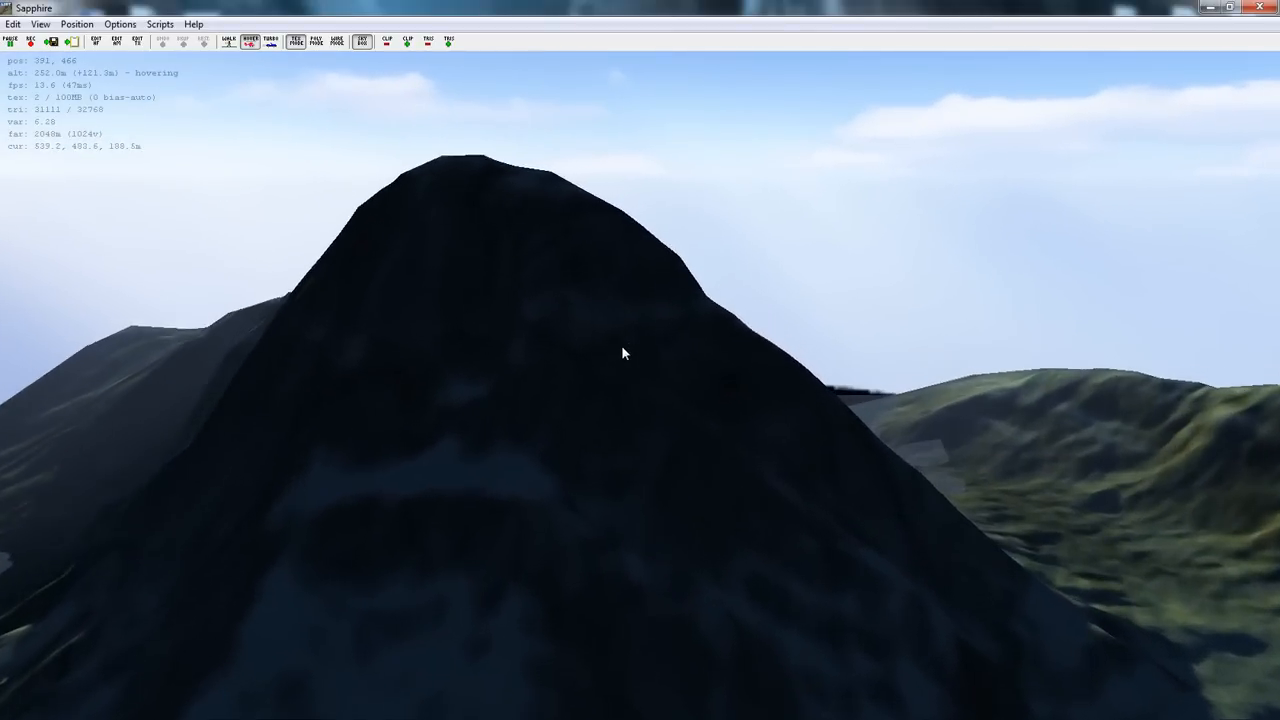
left_click_drag(621, 346, 531, 307)
key("w")
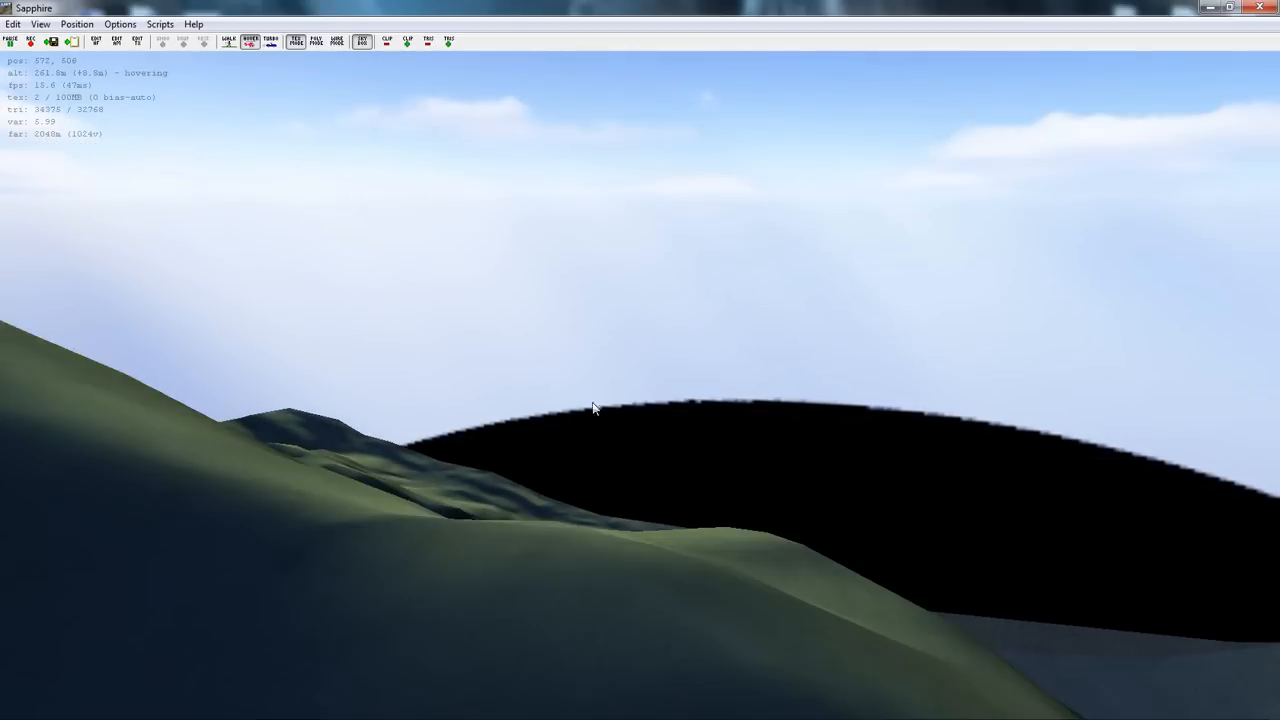
- Examine the second mountain's summit and slopes up close, comparing the terrain scale with the green figure
key("w")
left_click_drag(593, 408, 170, 300)
left_click_drag(608, 405, 400, 427)
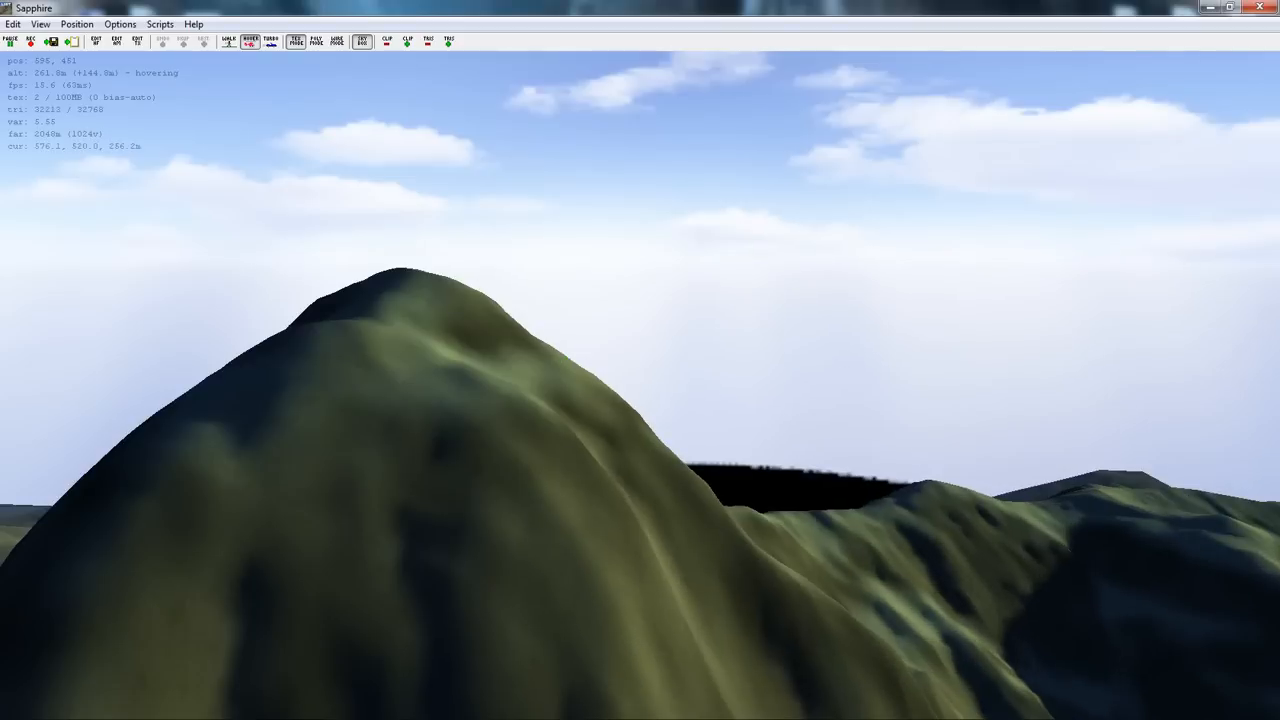
key("w")
left_click_drag(608, 385, 588, 415)
left_click_drag(640, 337, 541, 351)
key("w")
key("w")
left_click_drag(623, 365, 486, 307)
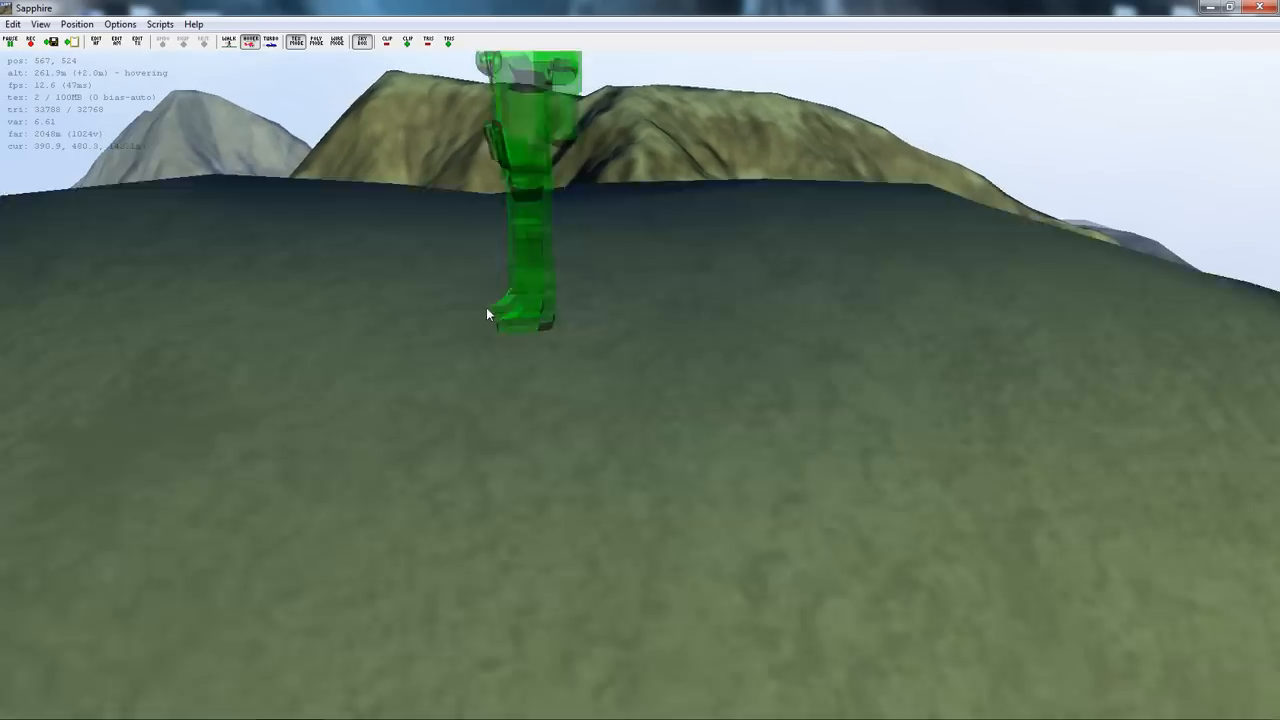
key("s")
left_click_drag(447, 215, 440, 75)
left_click_drag(608, 440, 330, 490)
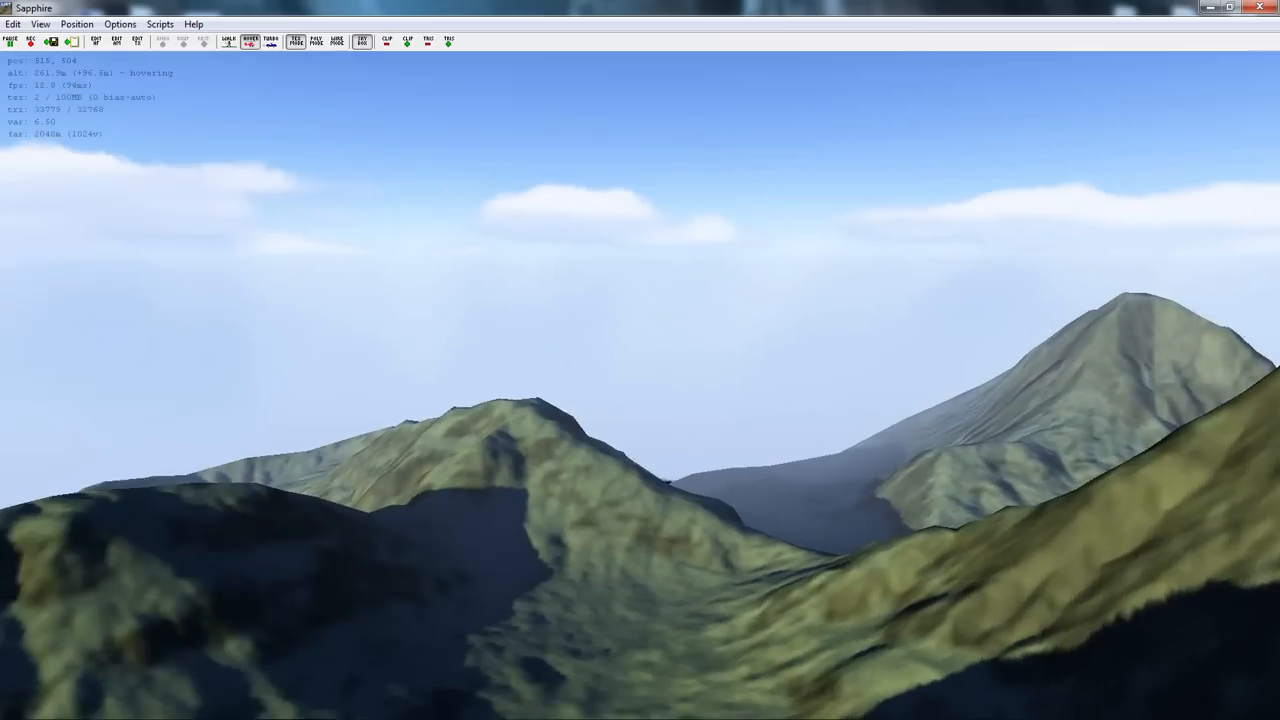
- Fly past the valley and lake and turn back to face the shadowed side of the mountain
mouse_move(641, 345)
left_mouse_down()
mouse_move(567, 379)
mouse_move(641, 345)
mouse_move(403, 312)
mouse_move(10, 312)
mouse_move(637, 355)
left_mouse_up()
key("Down")
key("d")
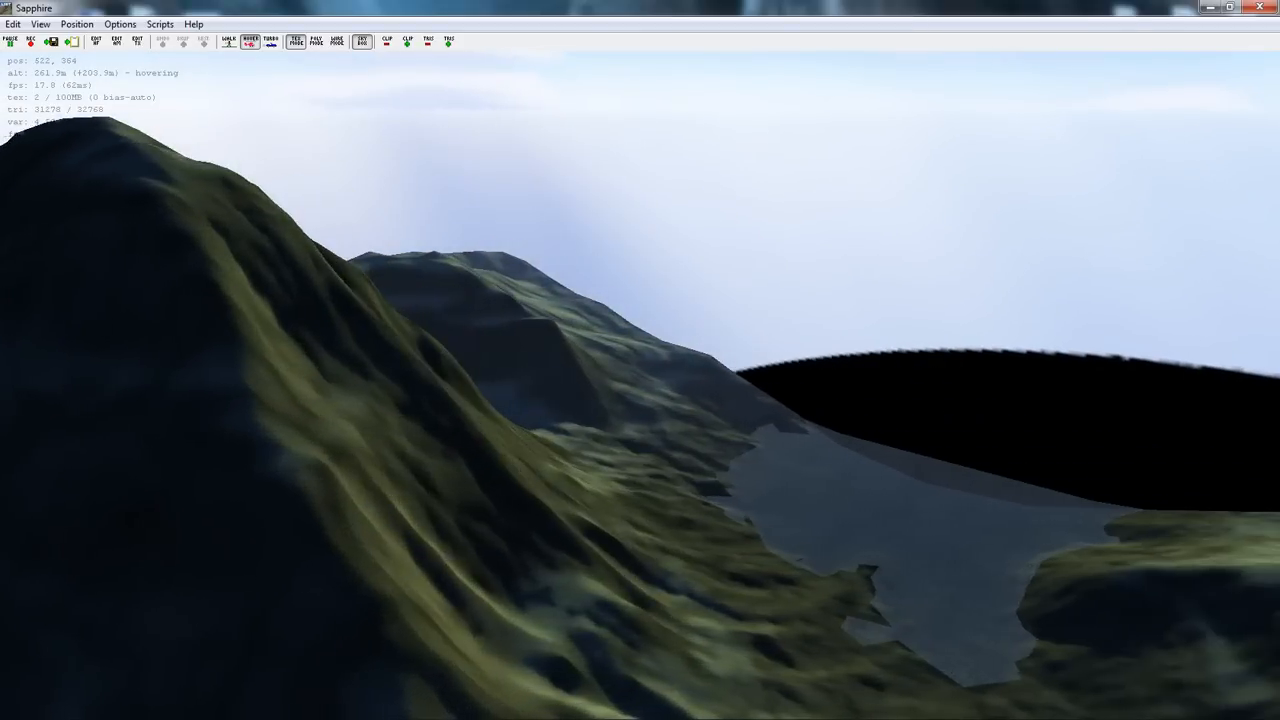
key("a")
key("w")
left_click_drag(584, 372, 460, 361)
key("w")
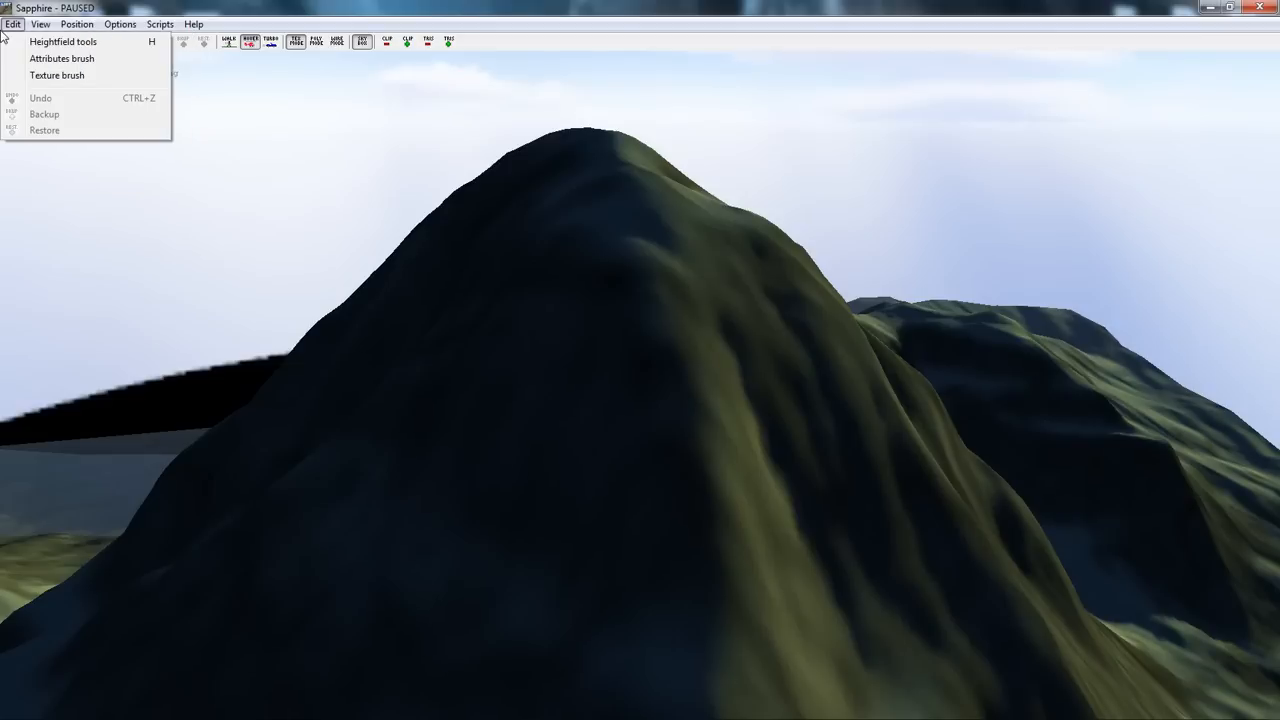
- Open the heightfield tools and raise the ridge running down the front of the mountain with the Raise brush
left_click(84, 47)
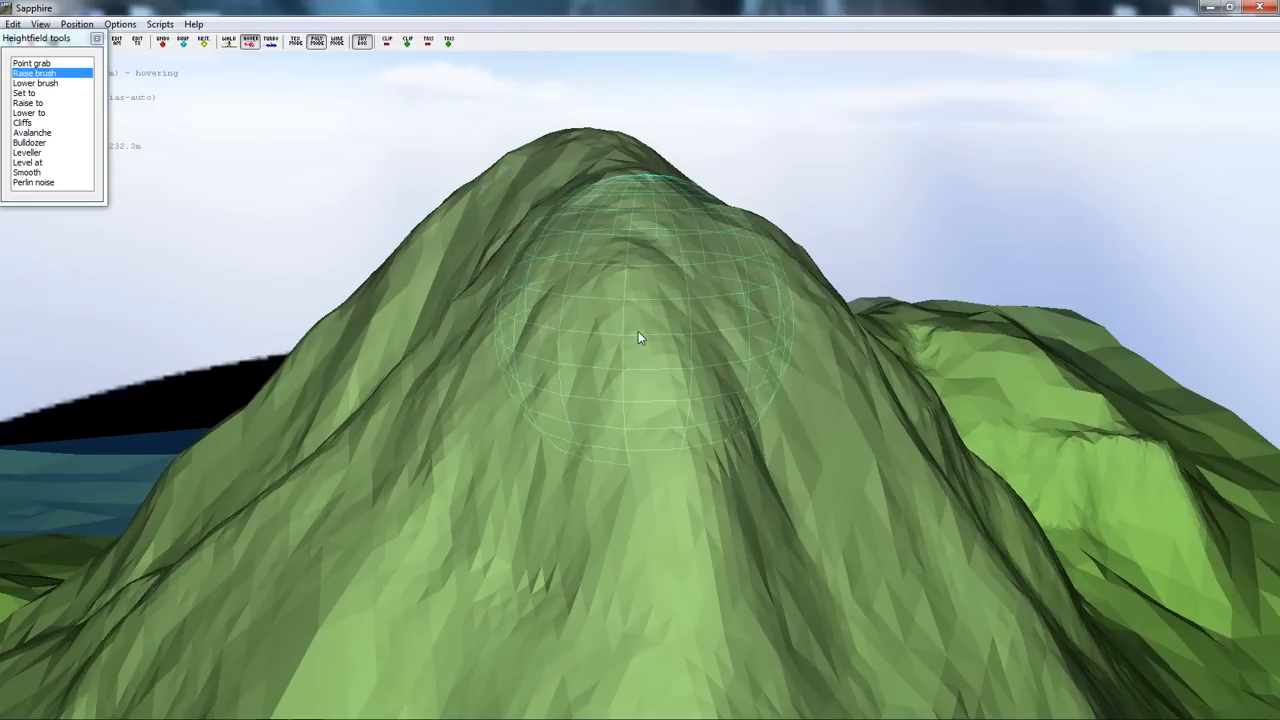
key("Down")
left_click(678, 564)
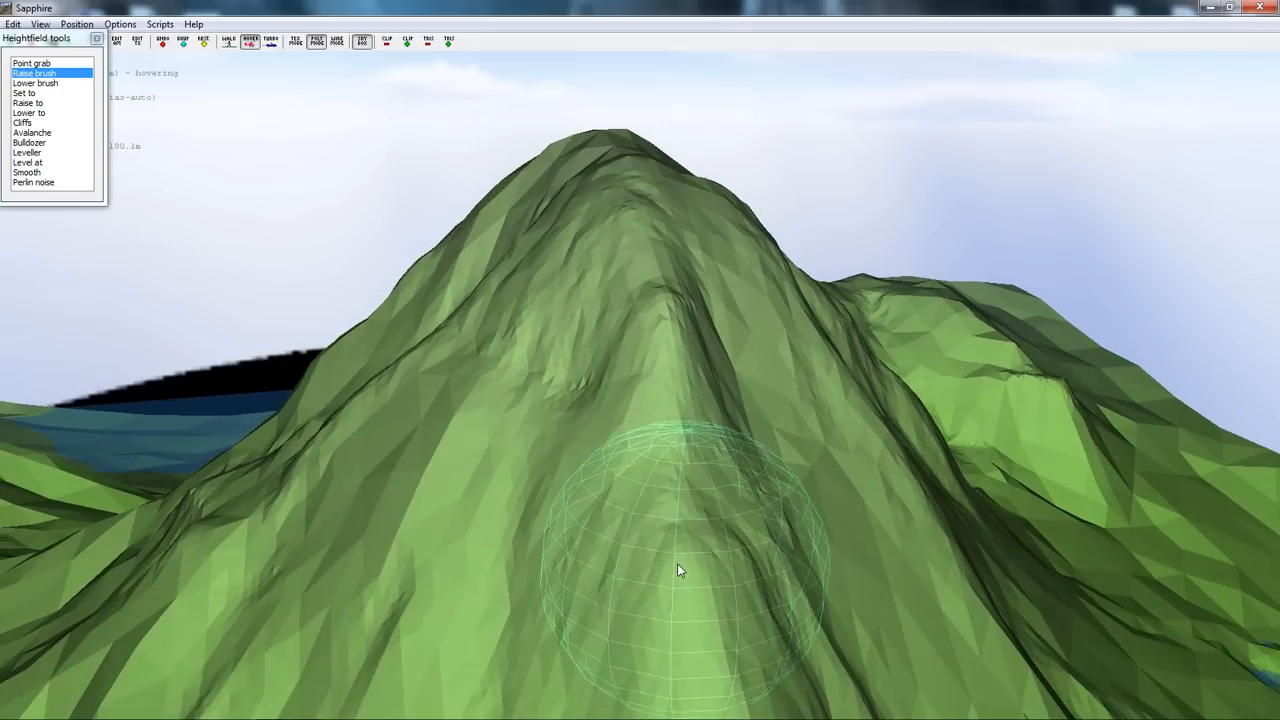
key("Down")
left_click(678, 560)
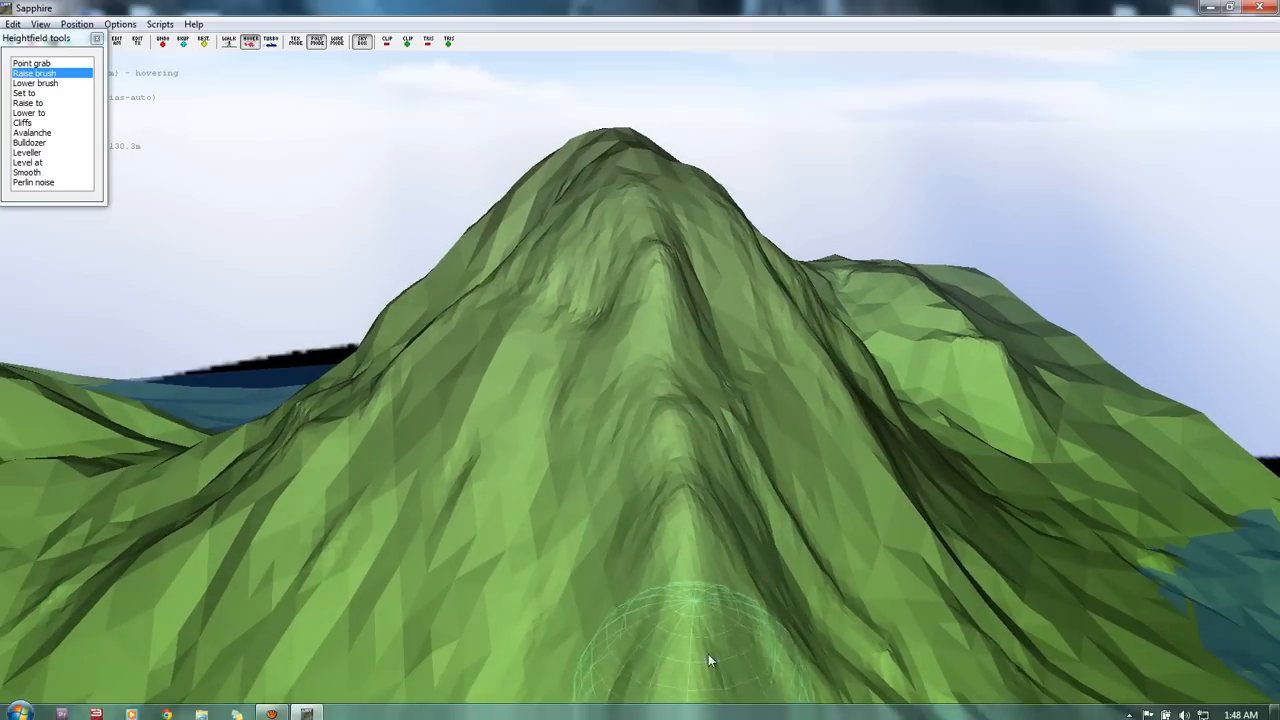
- Raise the mountain's front slope beside the main ridge with two downhill Raise brush strokes, forming a secondary spur
key("Left")
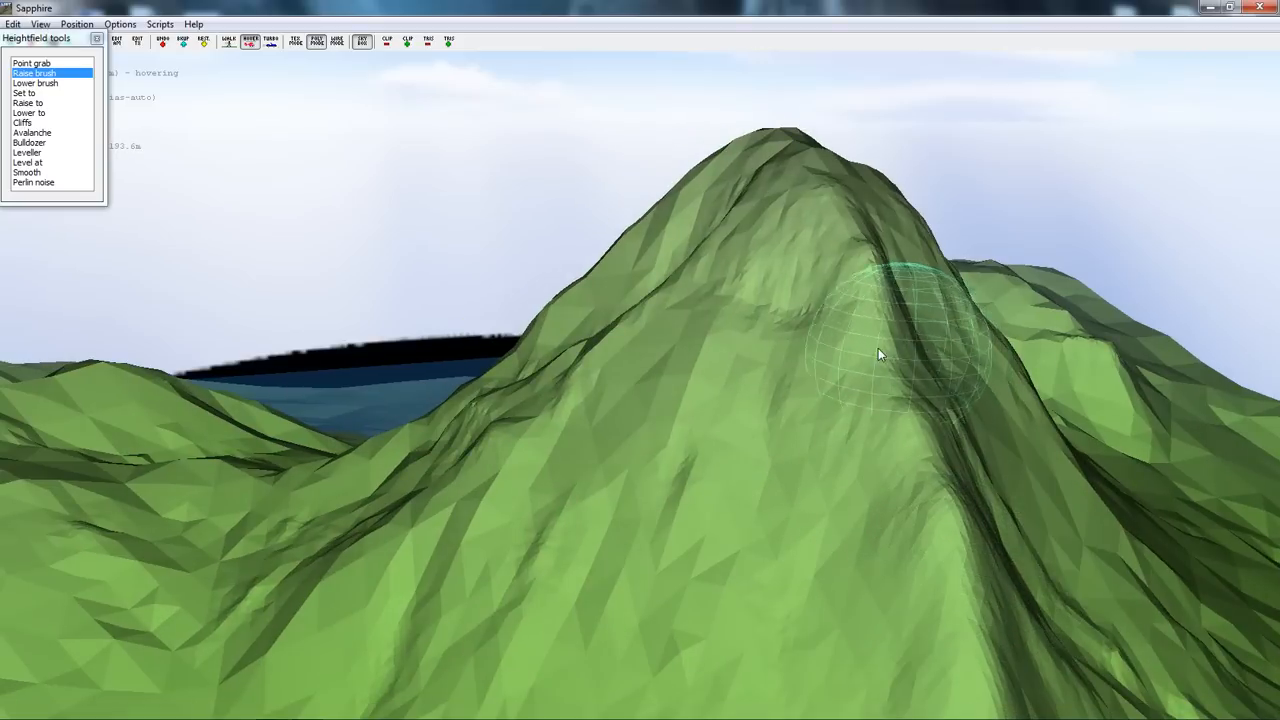
key("Left")
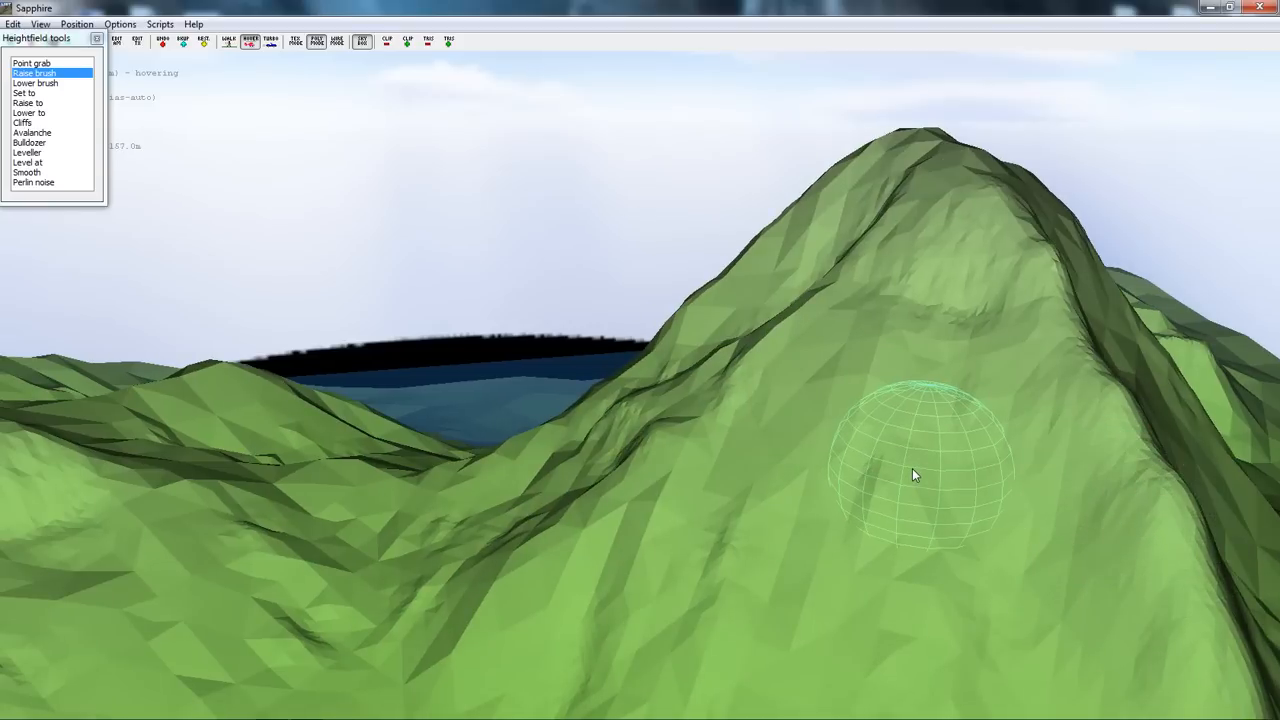
key("Right")
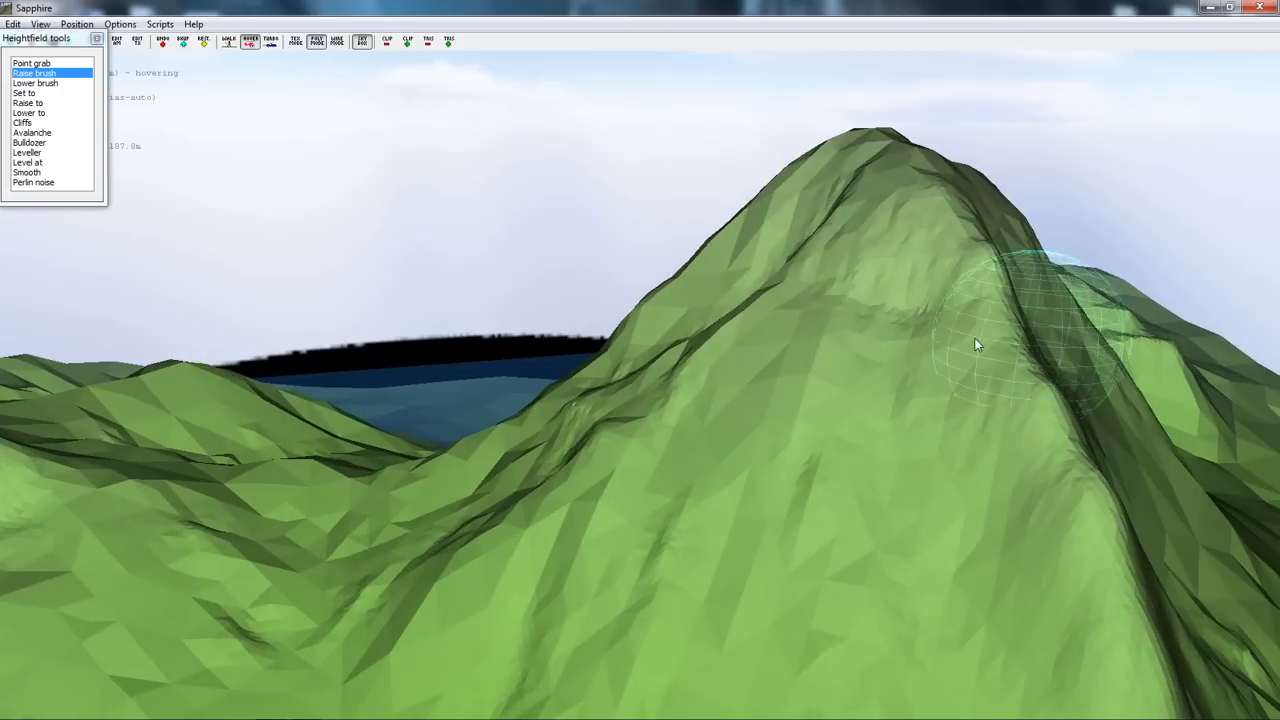
key("w")
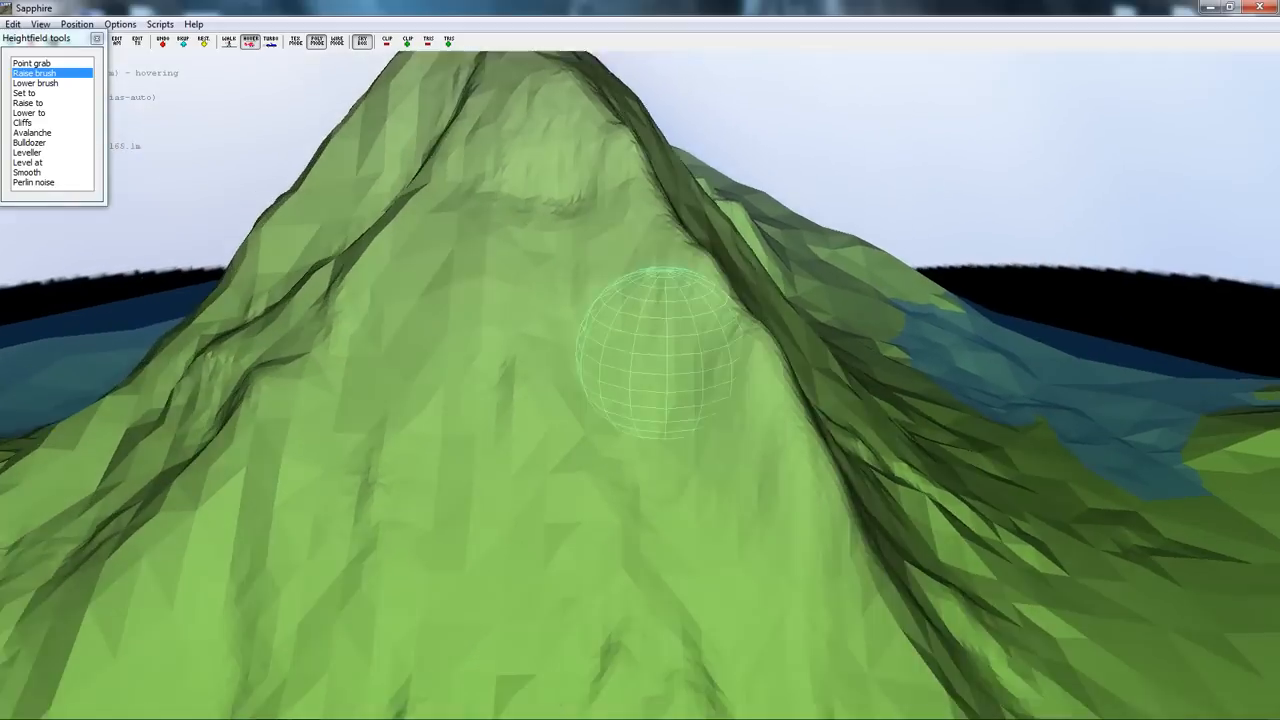
key("a")
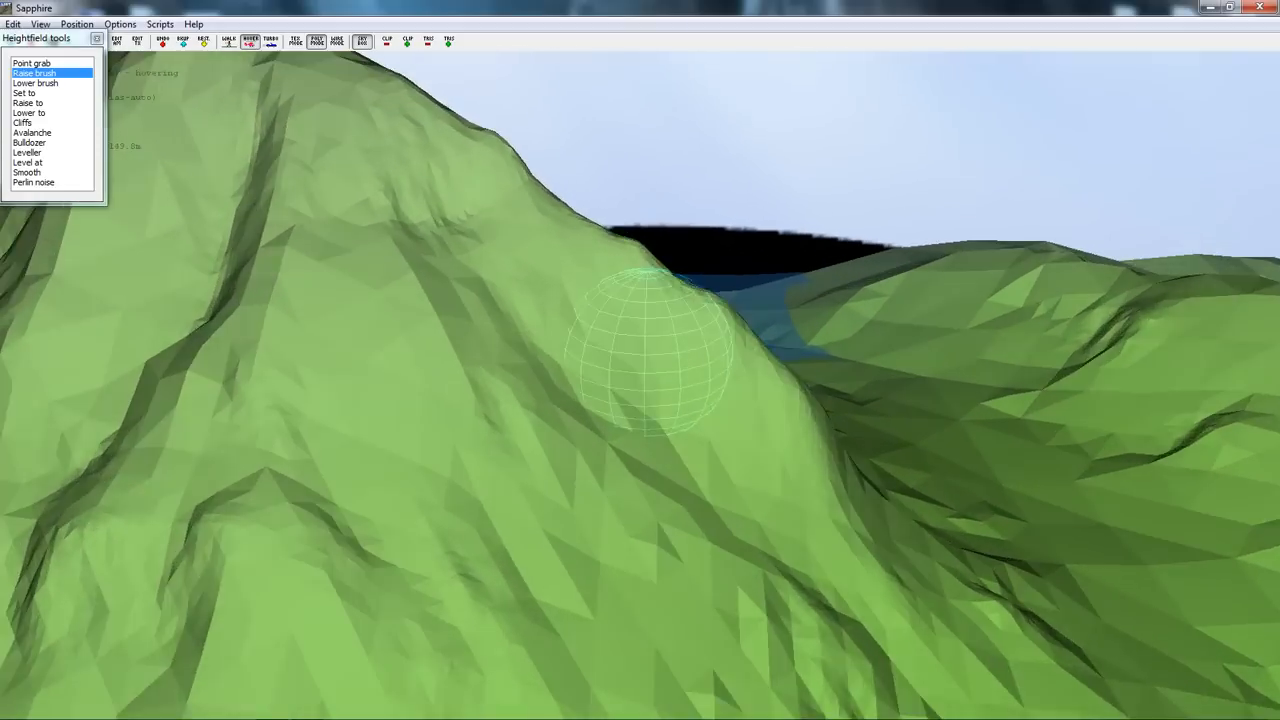
key("d")
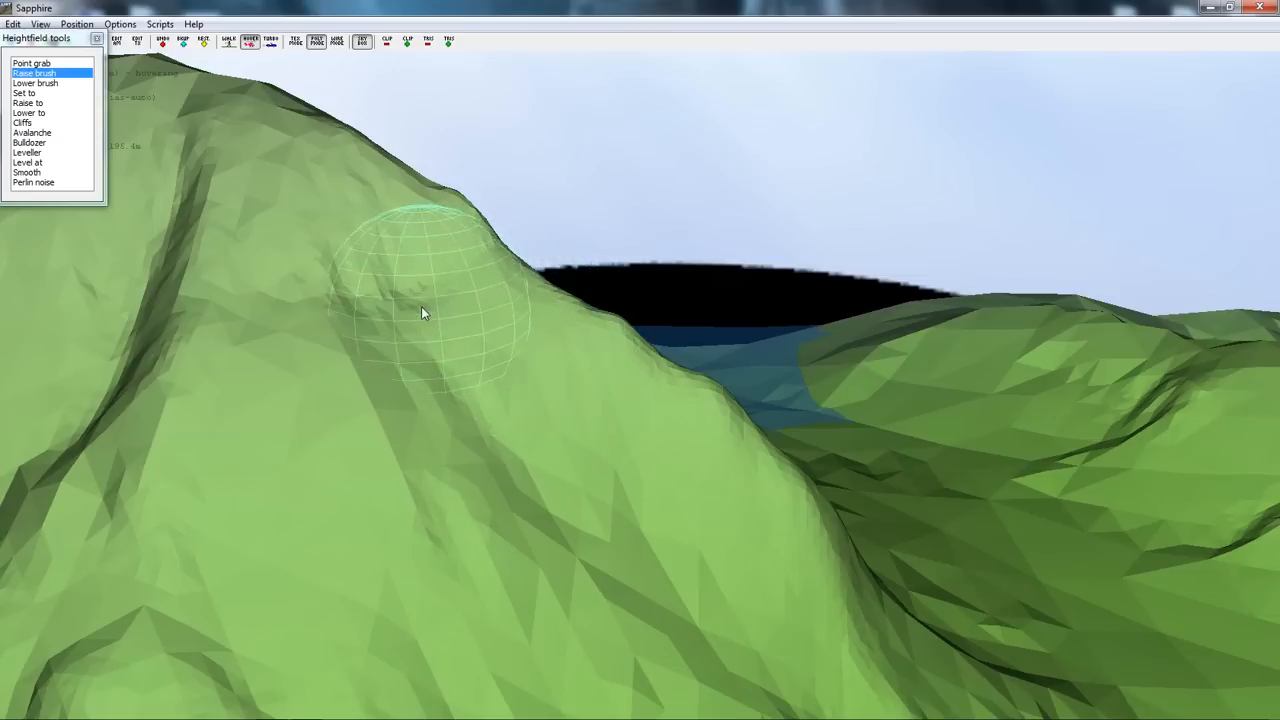
left_click_drag(421, 306, 479, 400)
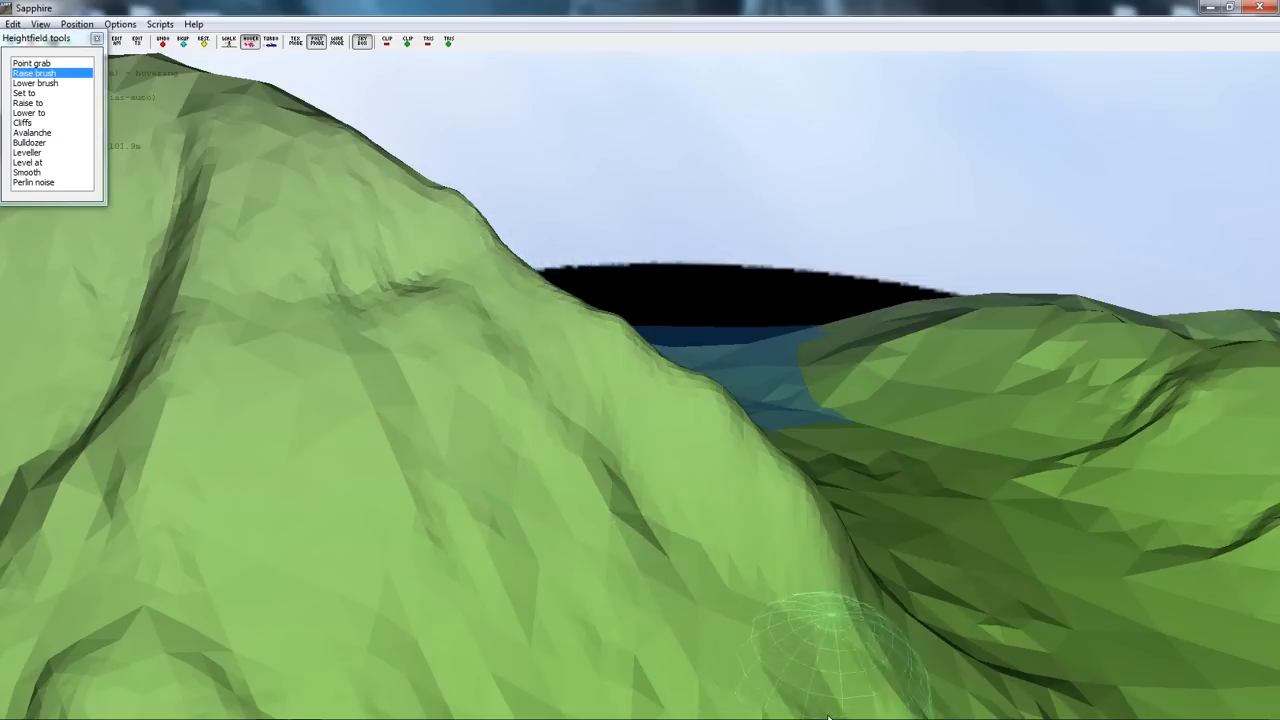
left_click_drag(362, 230, 447, 346)
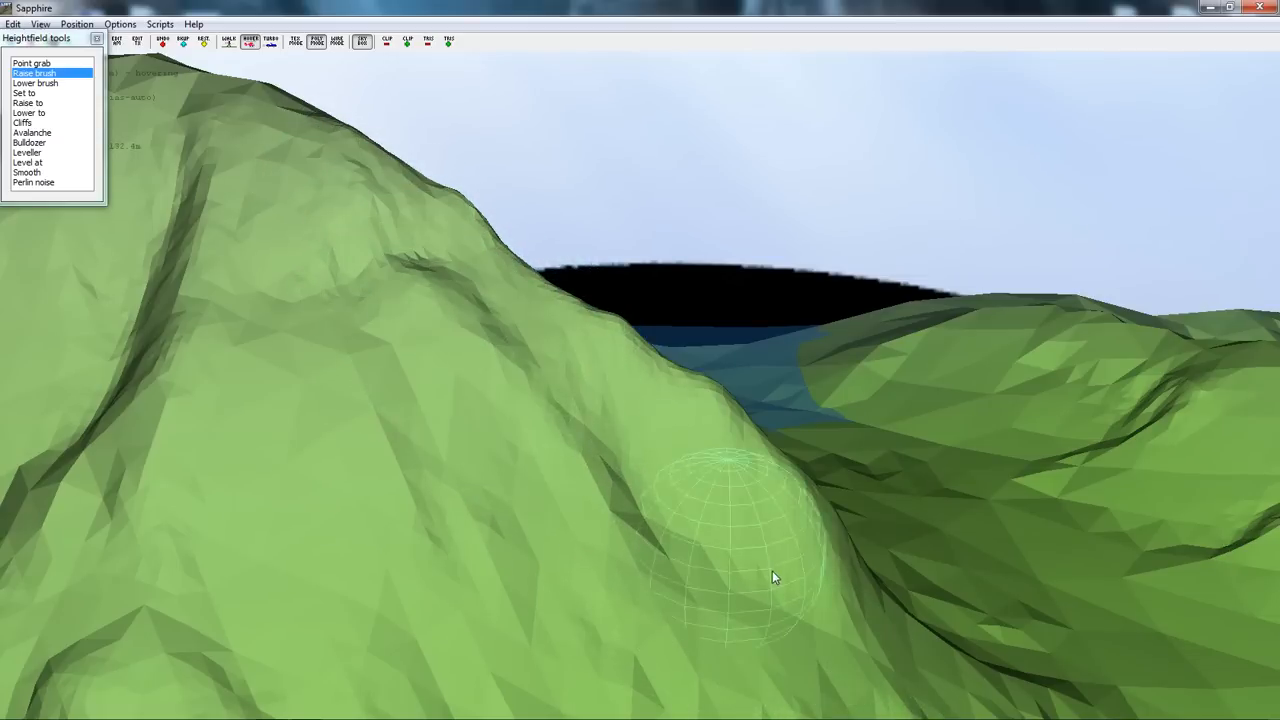
- Fly around the mountain and raise the shoulder beside its summit with the Raise brush to form a second peak
key("a")
key("d")
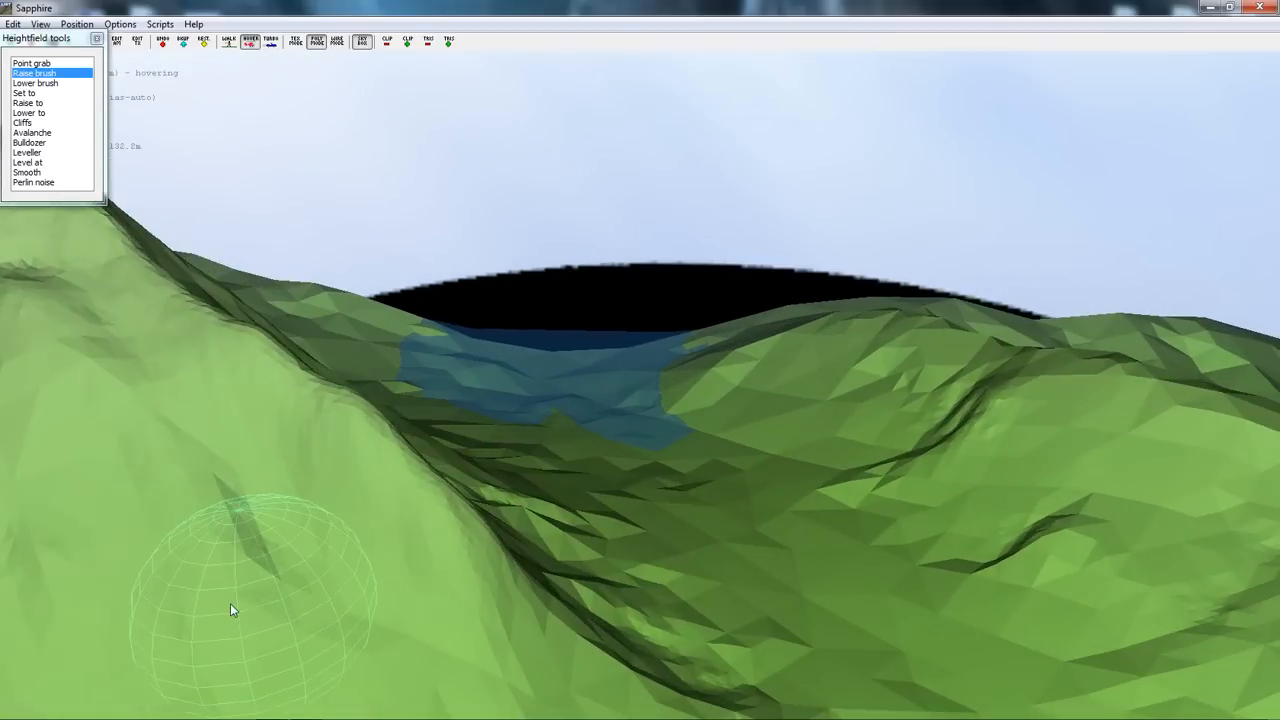
key("d")
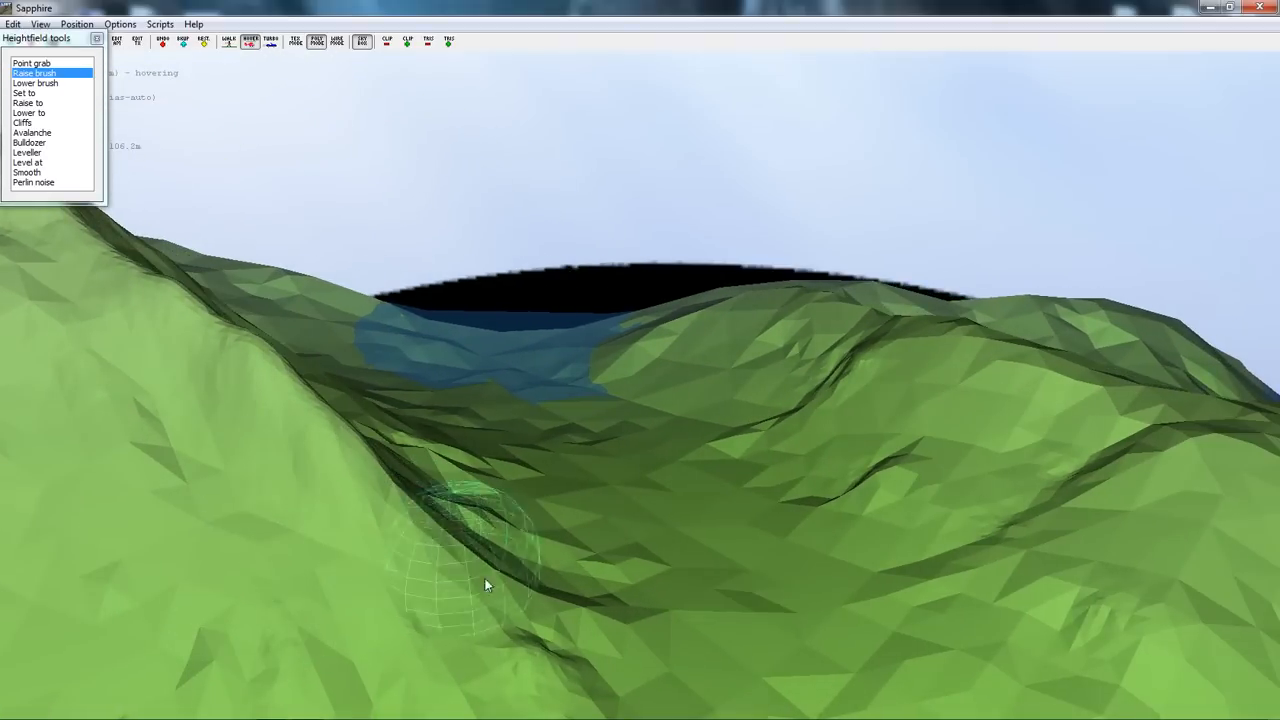
mouse_move(600, 354)
right_mouse_down()
mouse_move(638, 360)
mouse_move(619, 359)
right_mouse_up()
key("d")
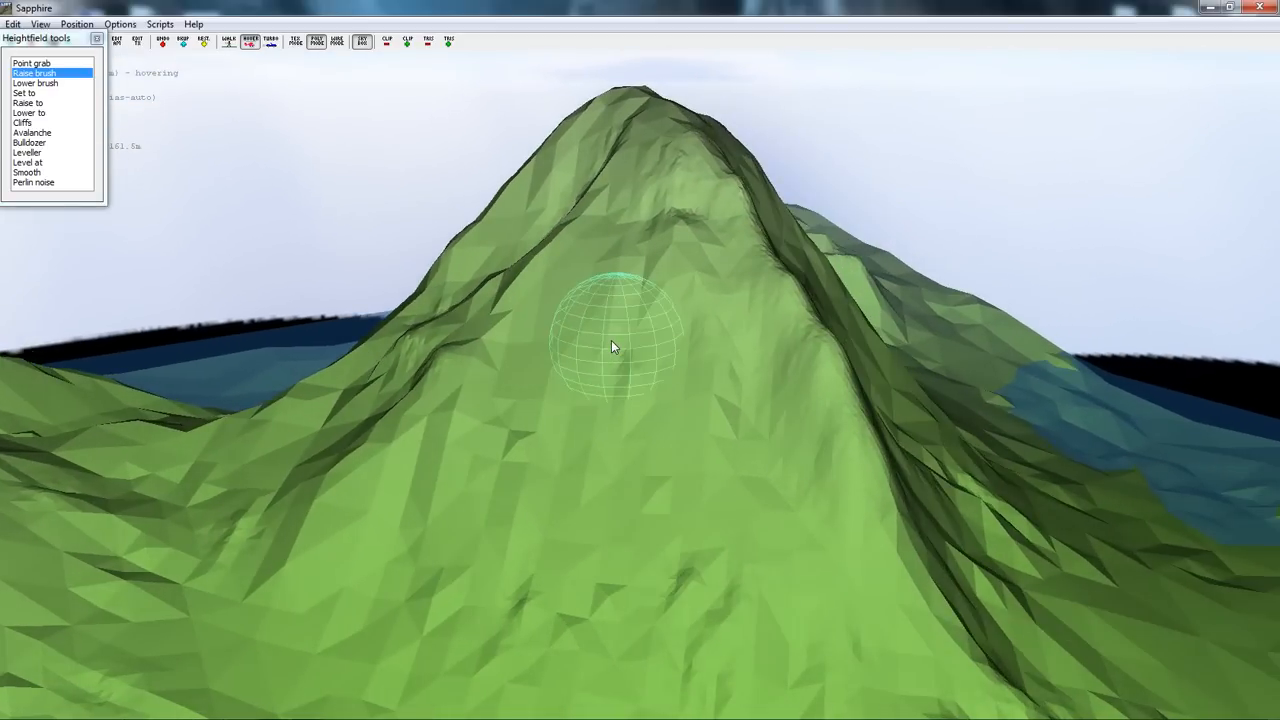
key("a")
key("a")
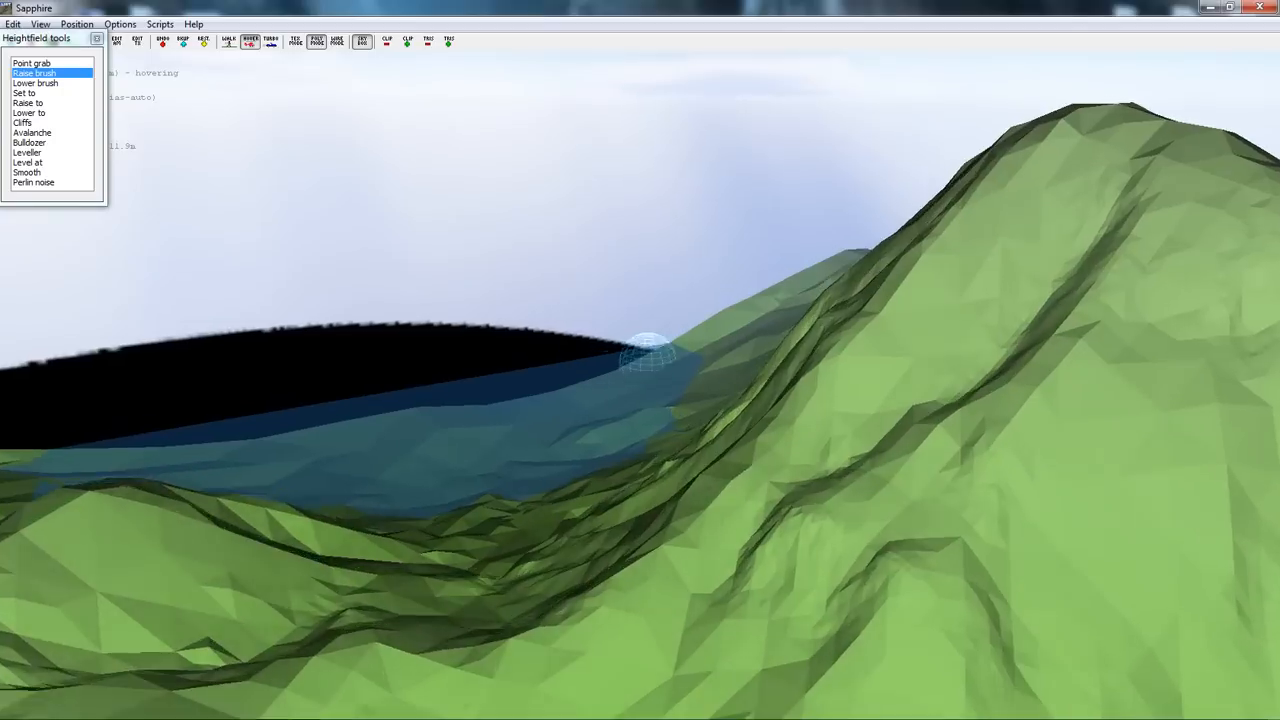
right_click_drag(644, 360, 641, 358)
key("a")
right_click_drag(640, 360, 662, 354)
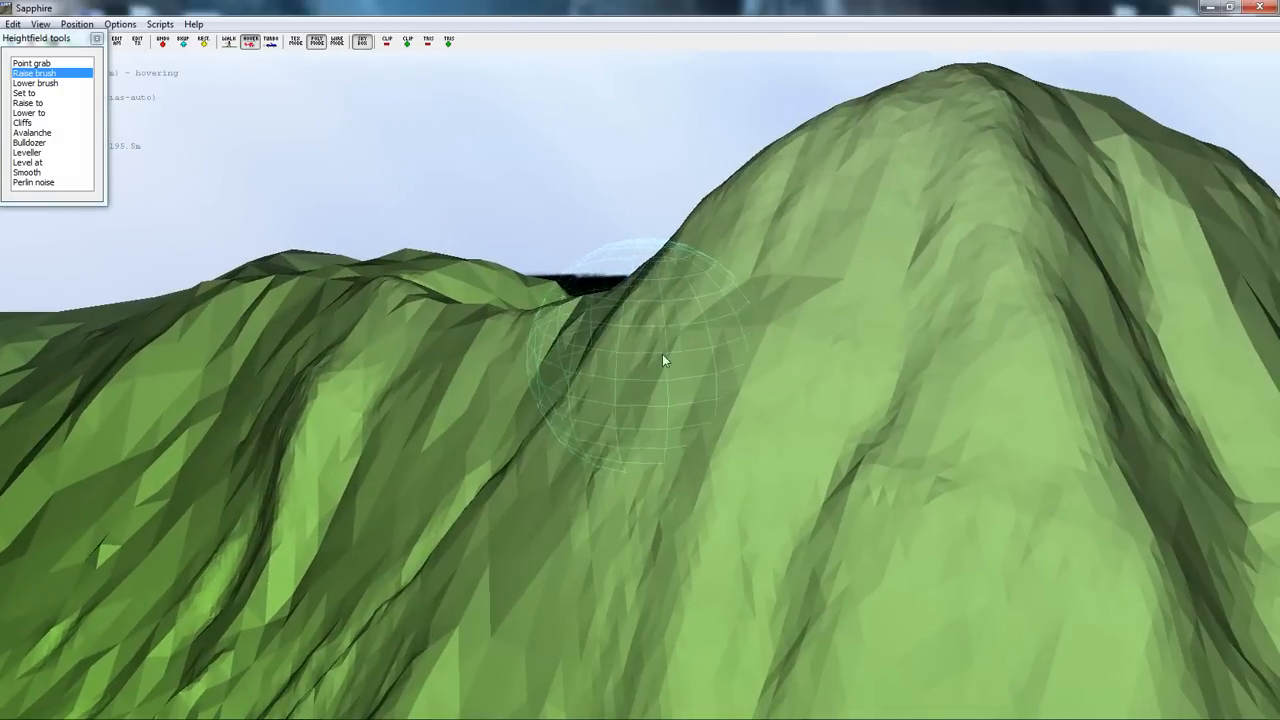
key("w")
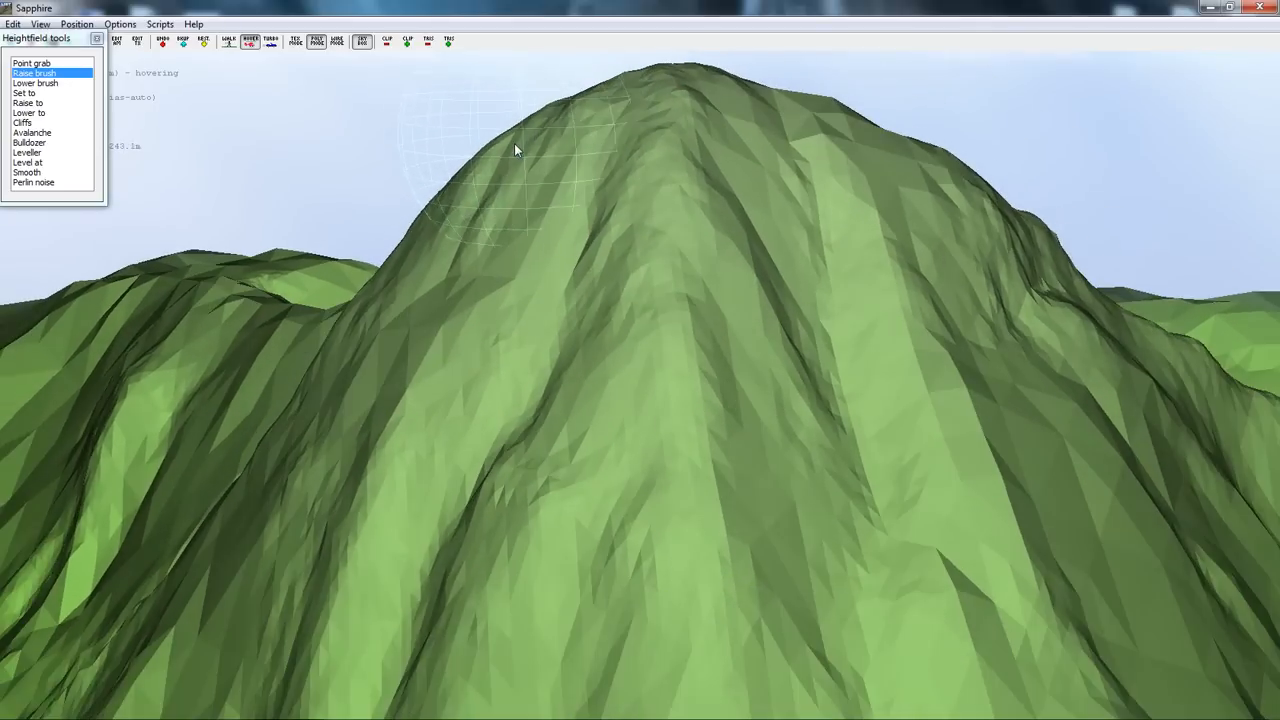
left_click_drag(514, 144, 452, 137)
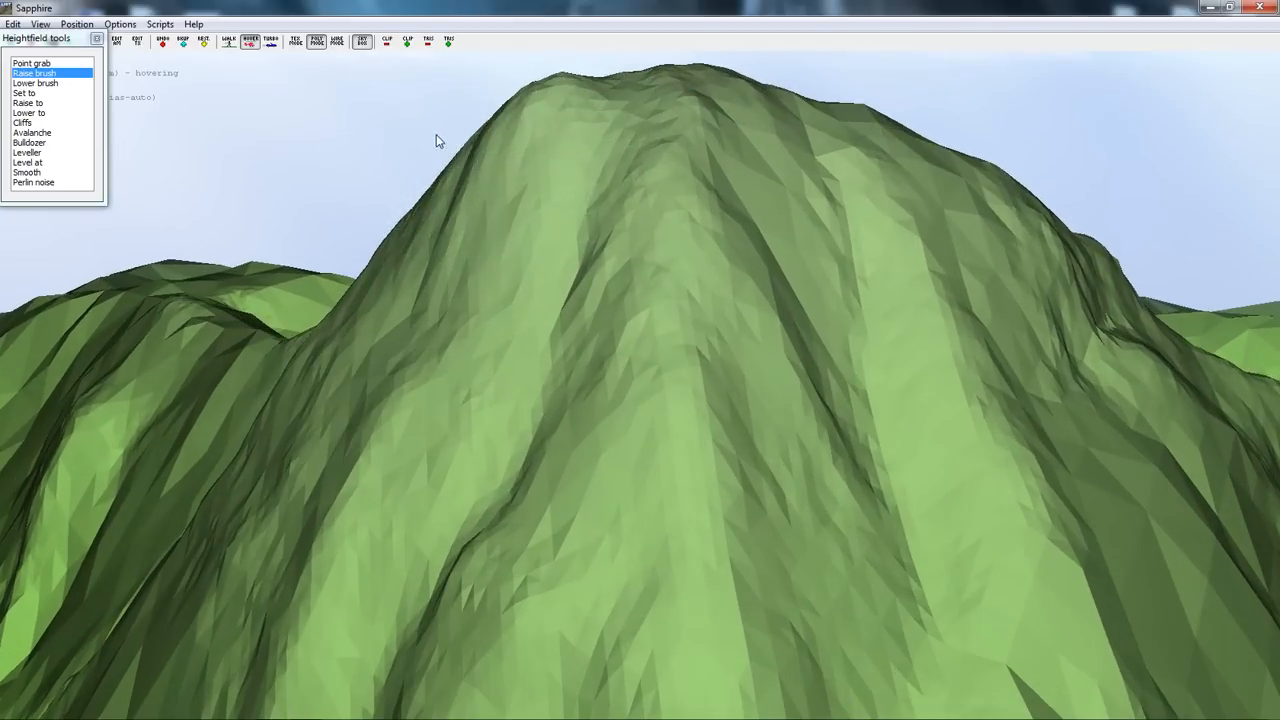
- Extend the foot of the mountain's side ridge out into the valley with the Raise brush
key("d")
key("d")
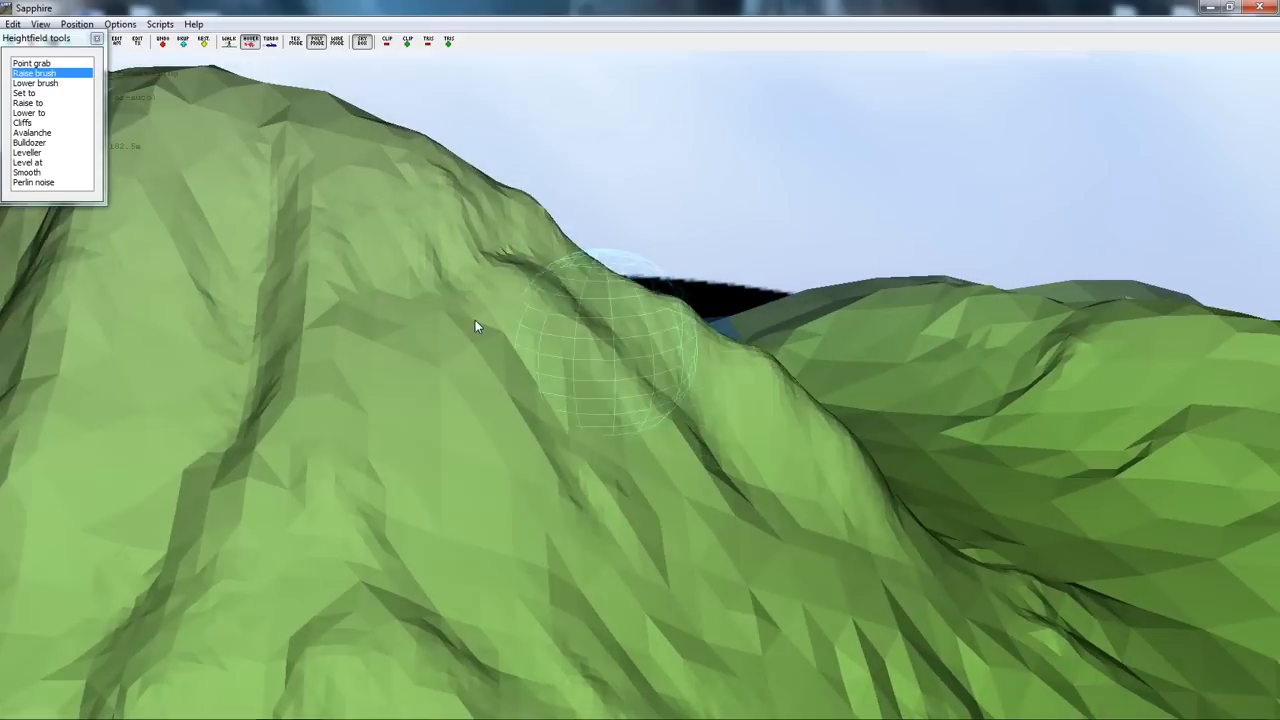
left_click_drag(952, 572, 1195, 626)
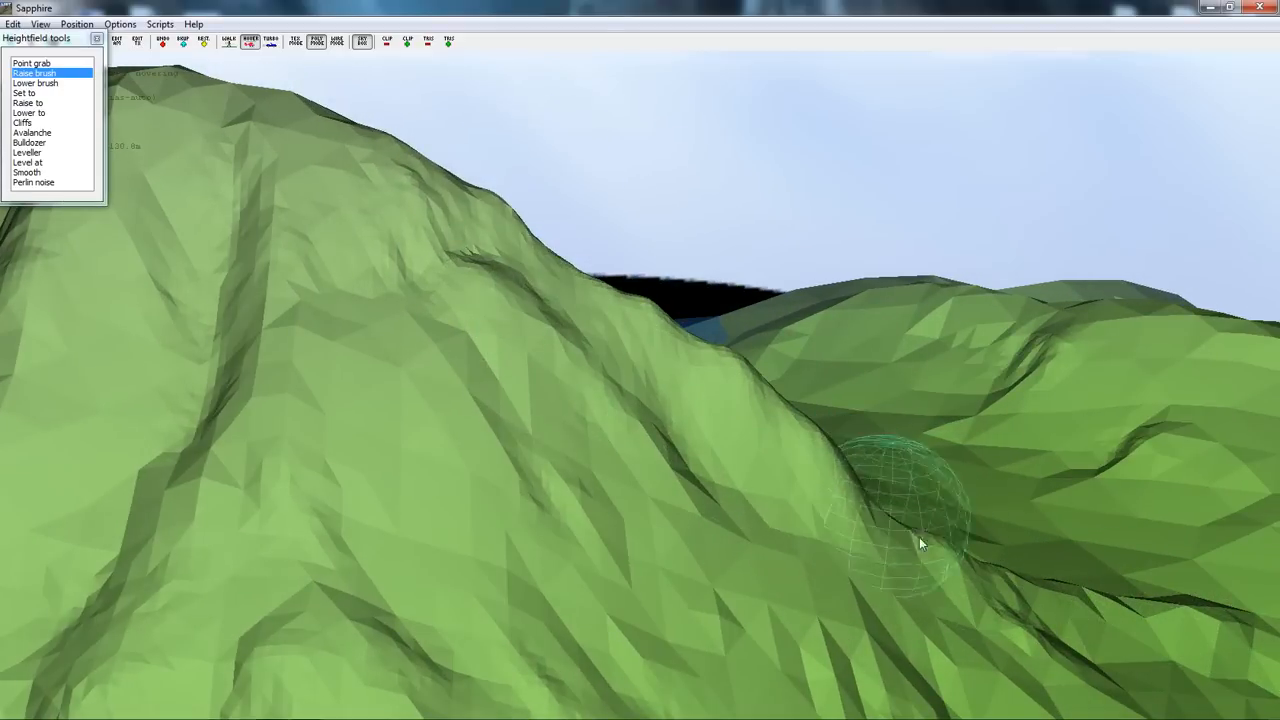
- Shrink the Raise brush and build up the dip between the two peaks, adding small knobs along the summit crest
key("a")
key("a")
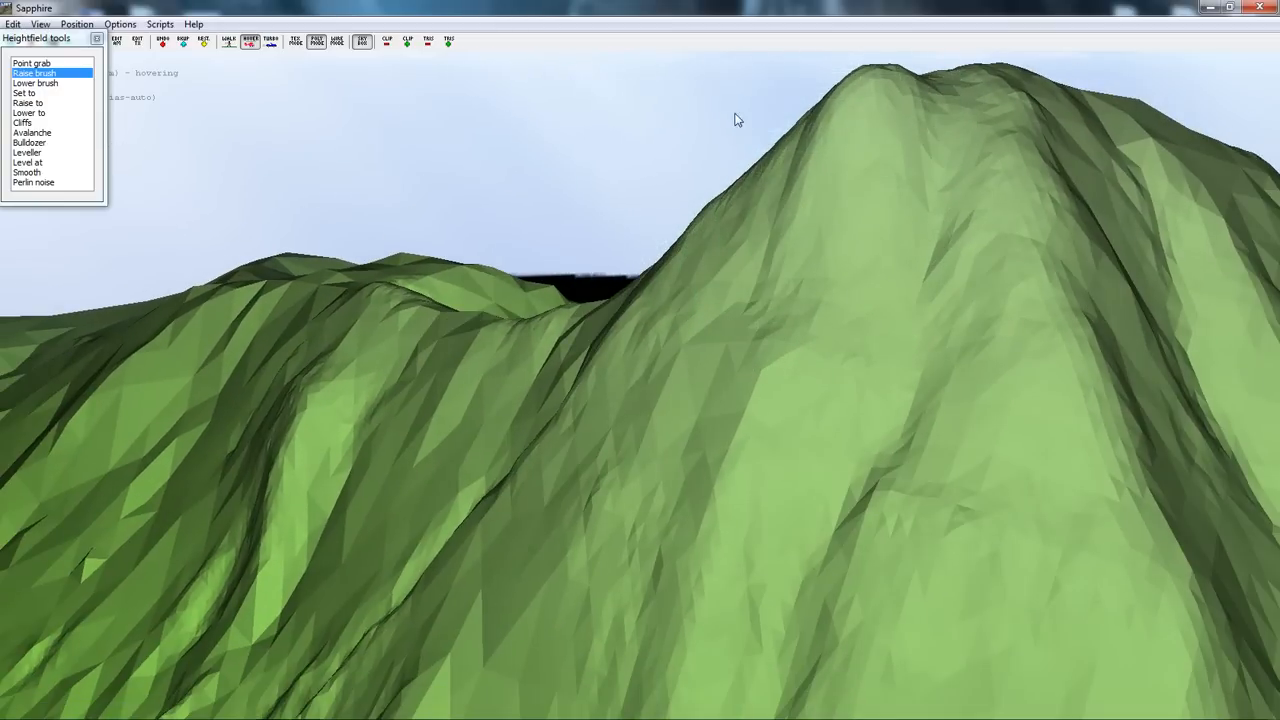
key("d")
key("w")
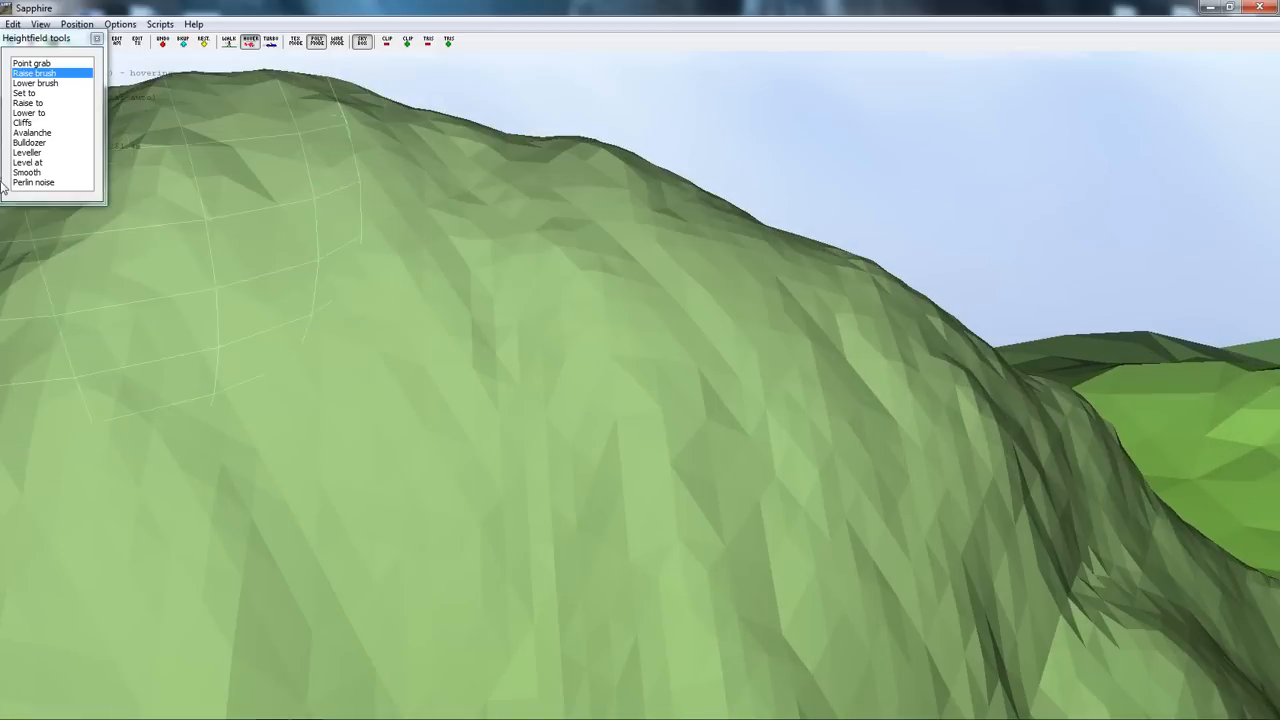
right_click(205, 197)
key("s")
key("a")
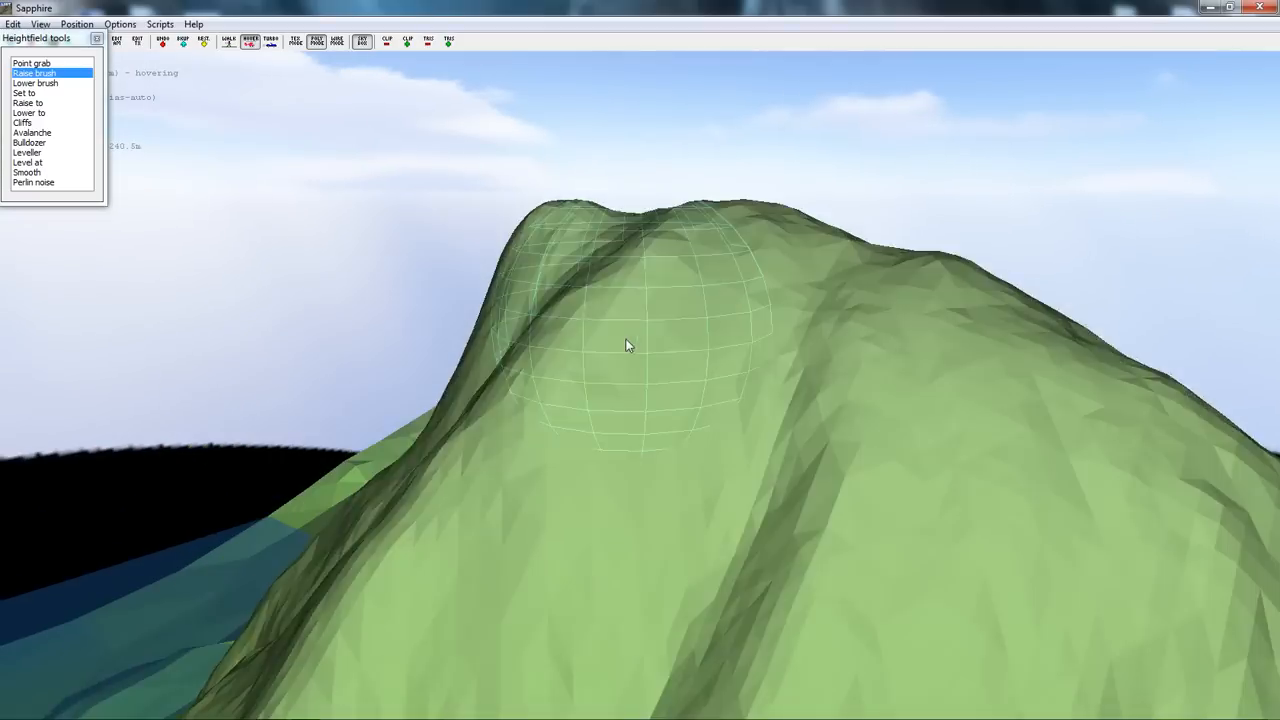
scroll(724, 246, "down", 3)
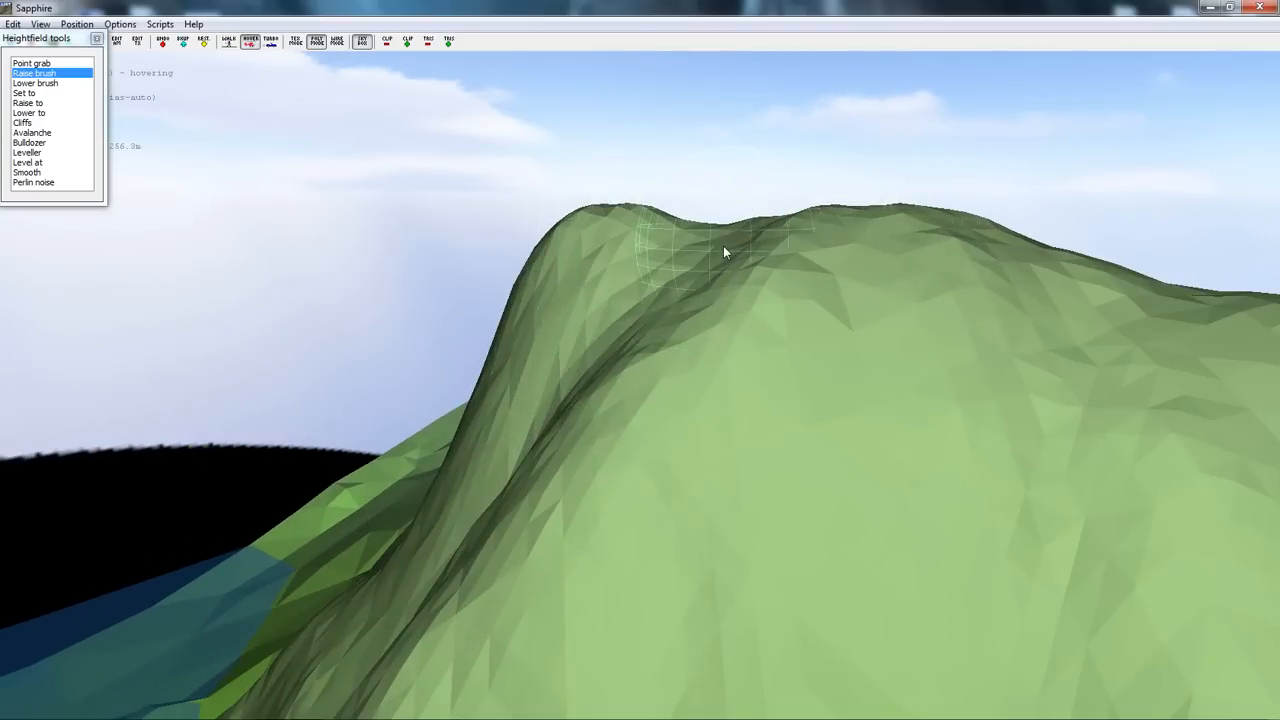
mouse_move(704, 236)
left_mouse_down()
mouse_move(693, 196)
mouse_move(711, 246)
mouse_move(571, 229)
mouse_move(700, 246)
left_mouse_up()
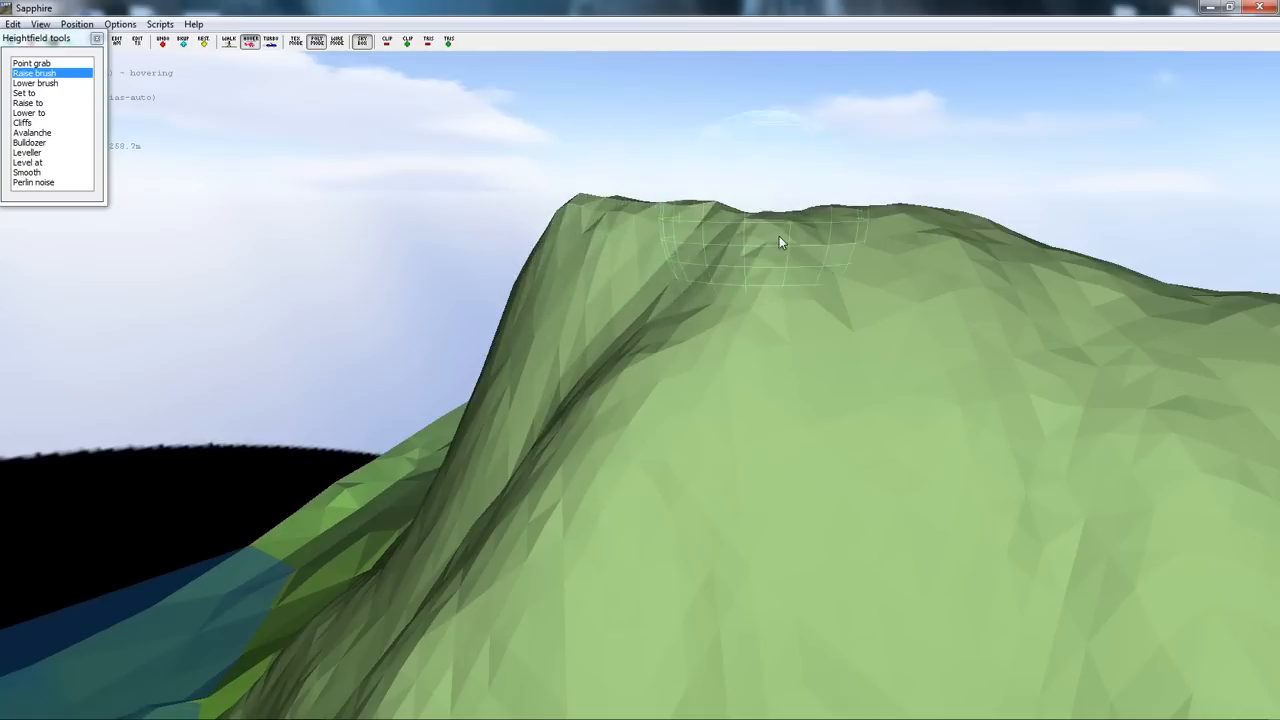
left_click_drag(779, 240, 814, 240)
- Raise the summit crest a little more beside the new knobs, working from another side of the mountain
key("d")
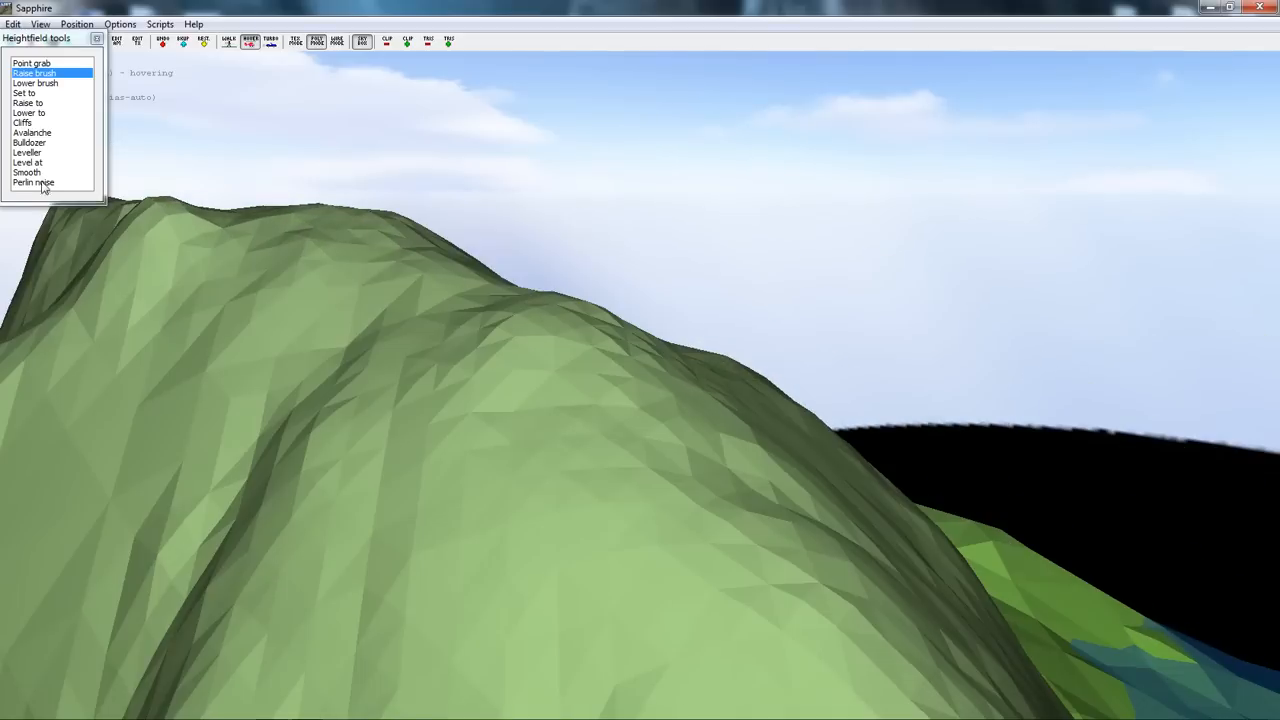
left_click(3, 207)
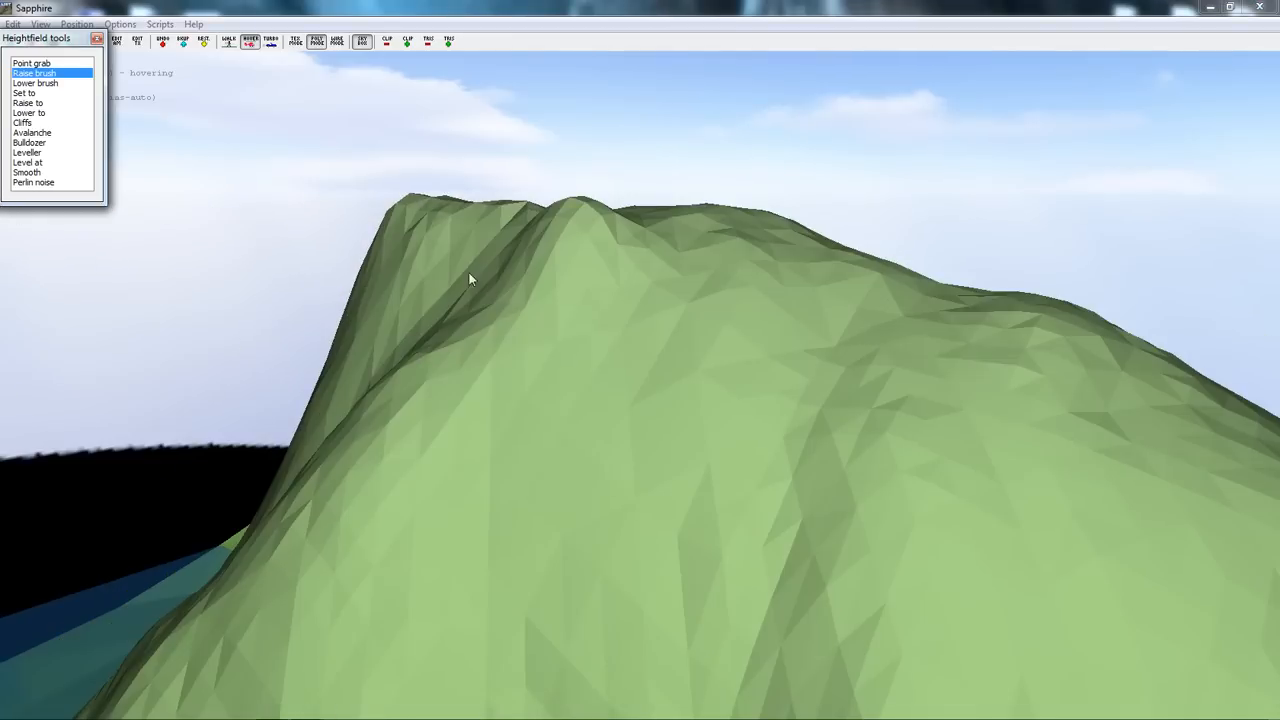
key("a")
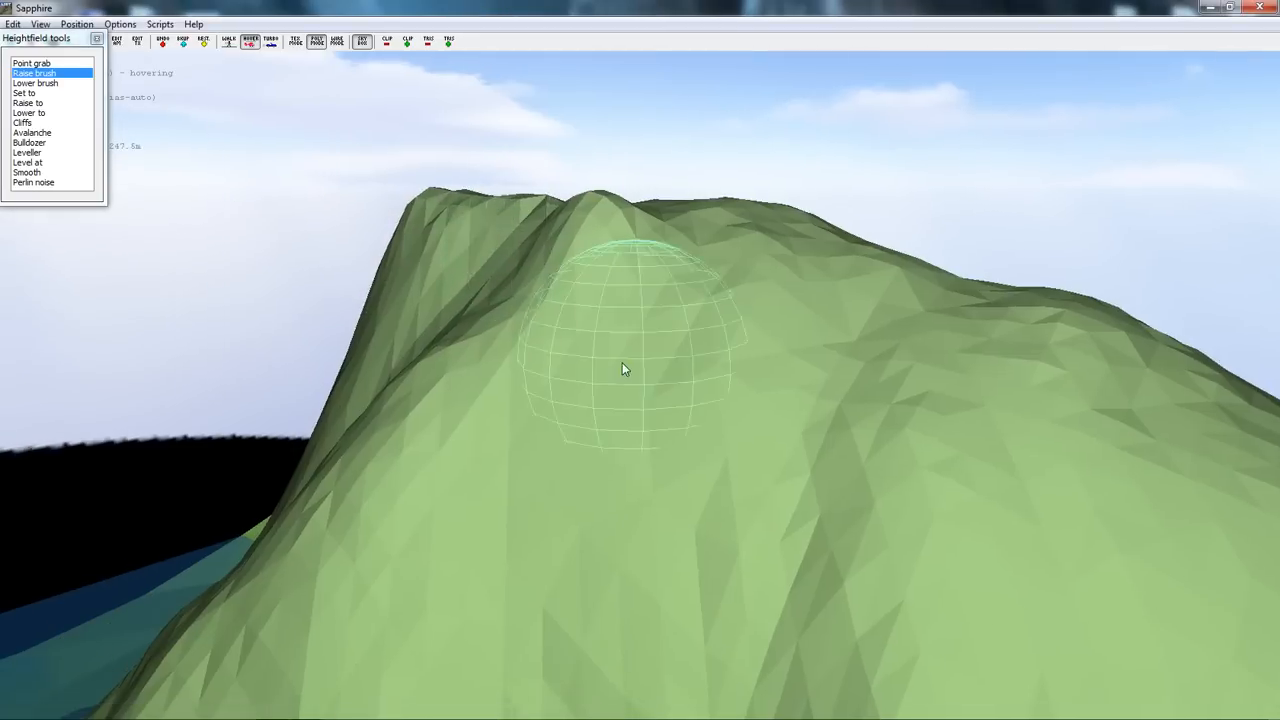
right_click_drag(622, 362, 640, 357)
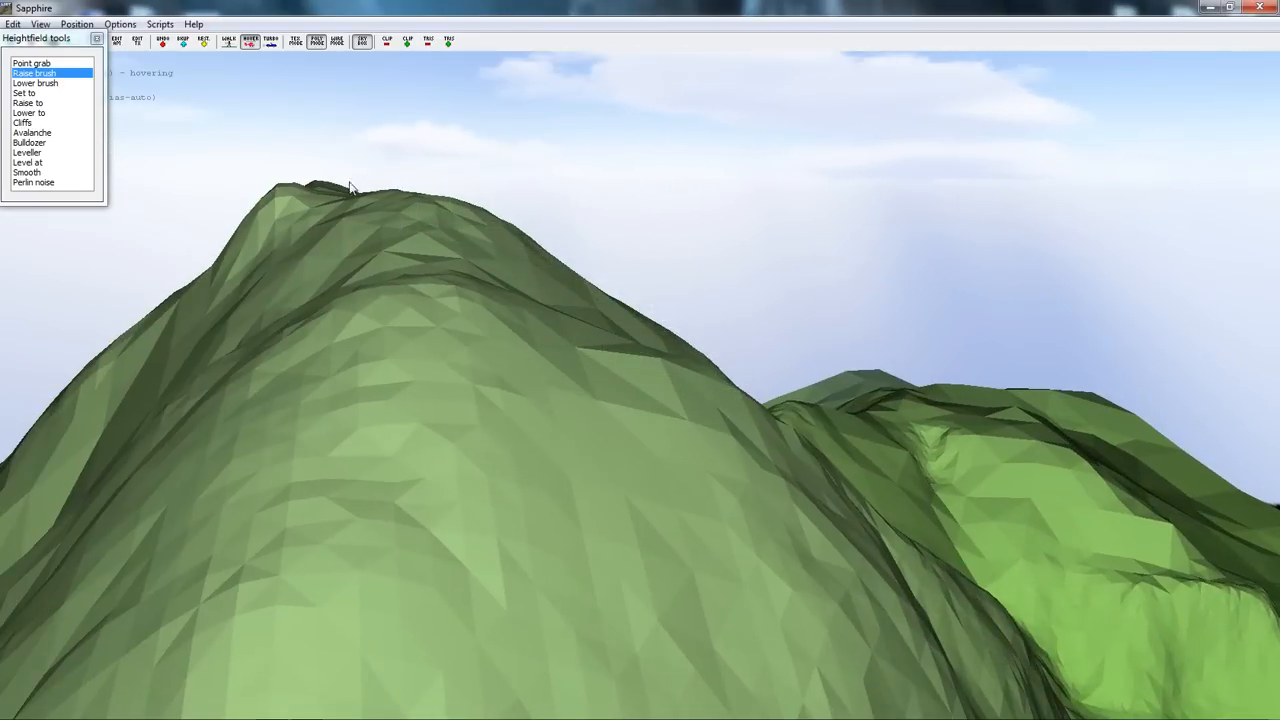
left_click_drag(360, 206, 352, 178)
- Circle to the far side of the mountain and raise several bumps along the summit's skyline with the Raise brush
key("a")
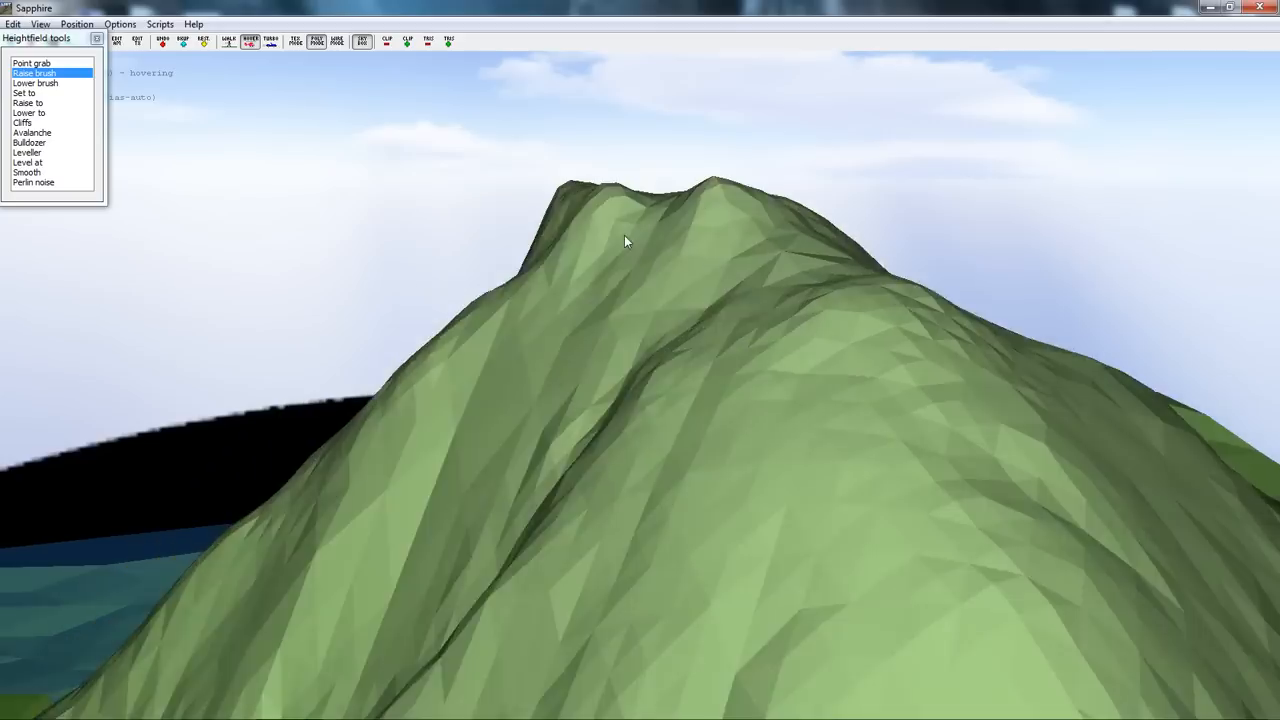
mouse_move(640, 360)
right_mouse_down()
mouse_move(662, 357)
mouse_move(654, 350)
mouse_move(686, 368)
mouse_move(734, 349)
mouse_move(580, 364)
right_mouse_up()
key("a")
key("a")
key("a")
key("a")
key("w")
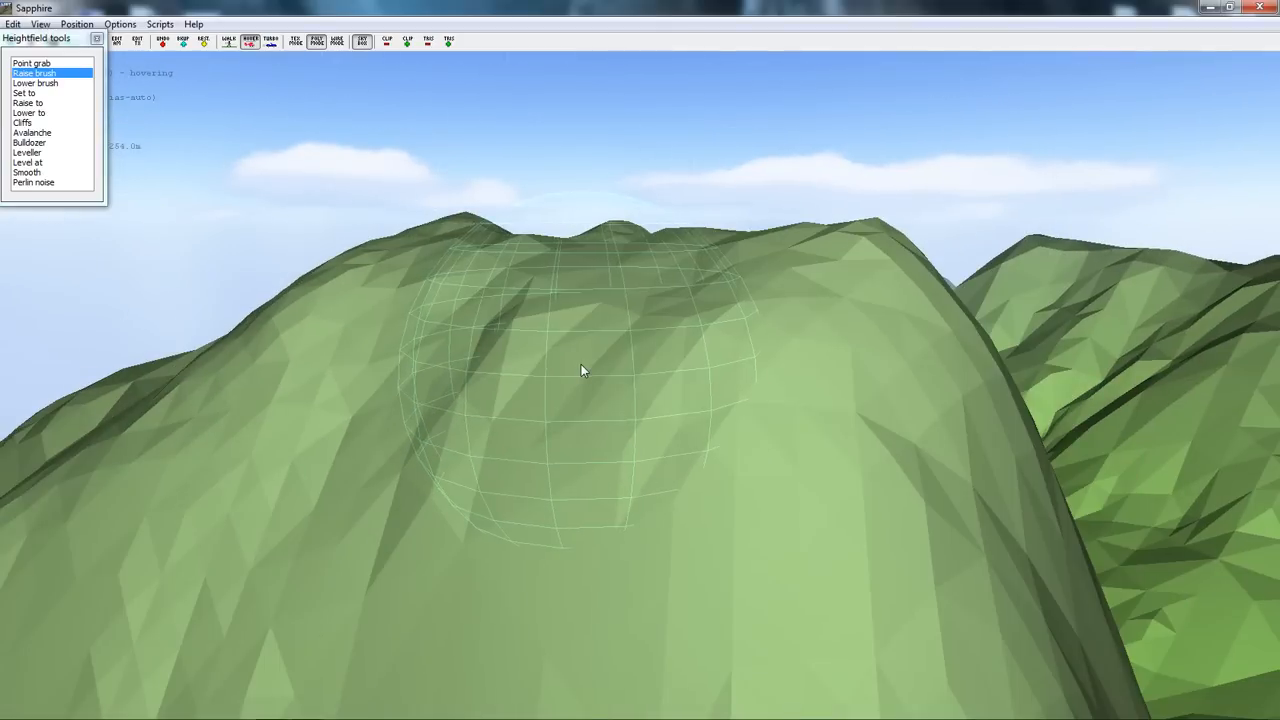
left_click(535, 249)
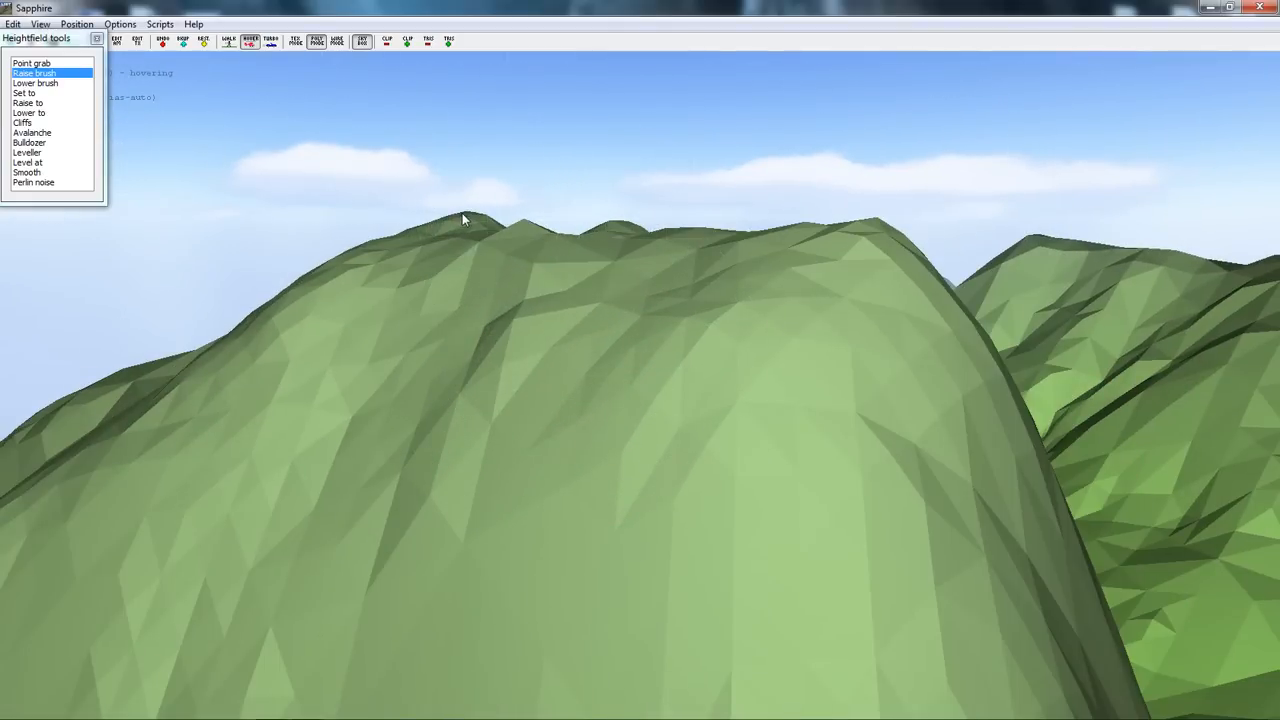
mouse_move(466, 230)
left_mouse_down()
mouse_move(568, 232)
mouse_move(664, 256)
mouse_move(596, 223)
mouse_move(674, 243)
mouse_move(786, 230)
mouse_move(723, 223)
mouse_move(737, 243)
mouse_move(488, 211)
mouse_move(438, 230)
left_mouse_up()
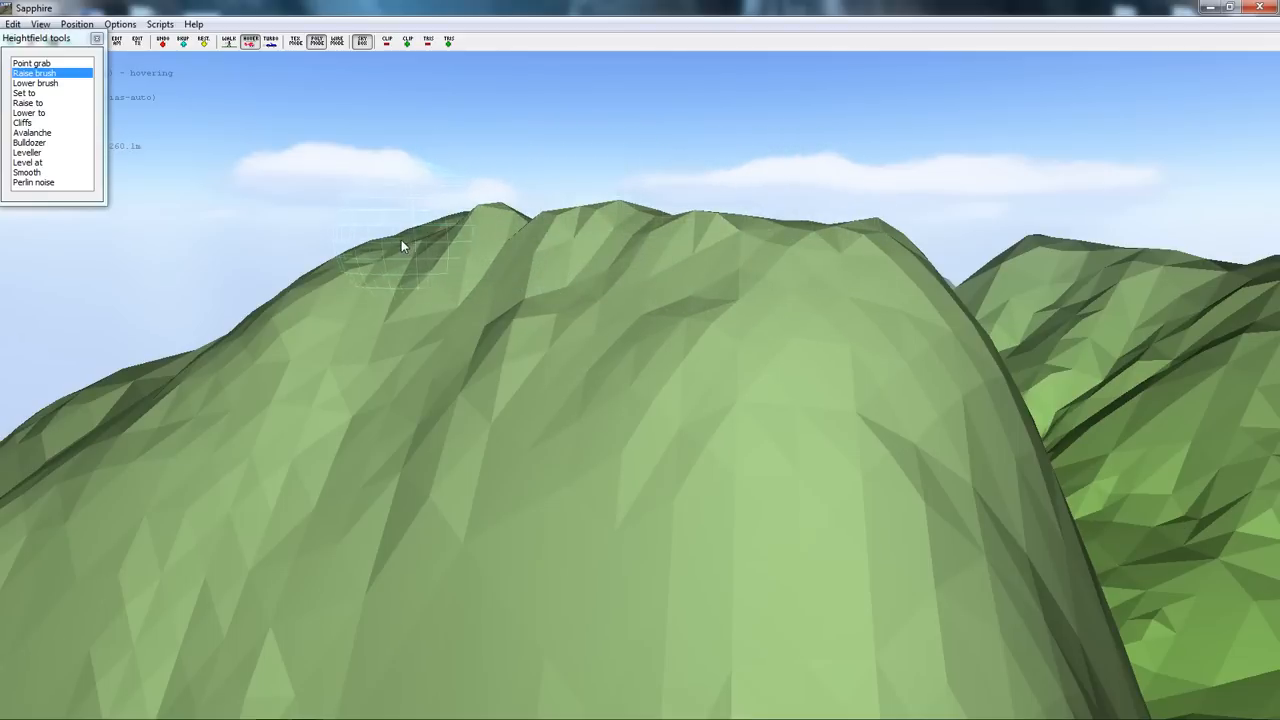
- Circle the reshaped mountain and examine its summit crest and steep slopes from several sides
key("d")
key("a")
key("a")
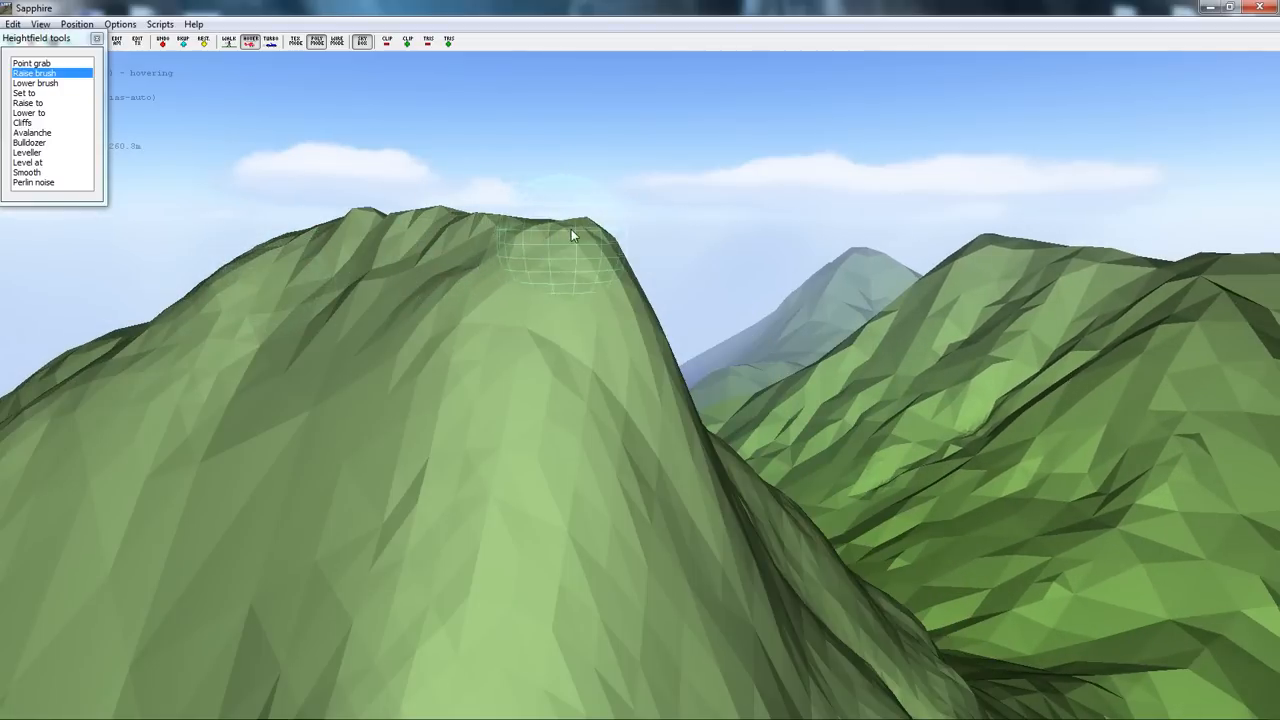
key("d")
right_click_drag(215, 277, 637, 355)
key("a")
key("a")
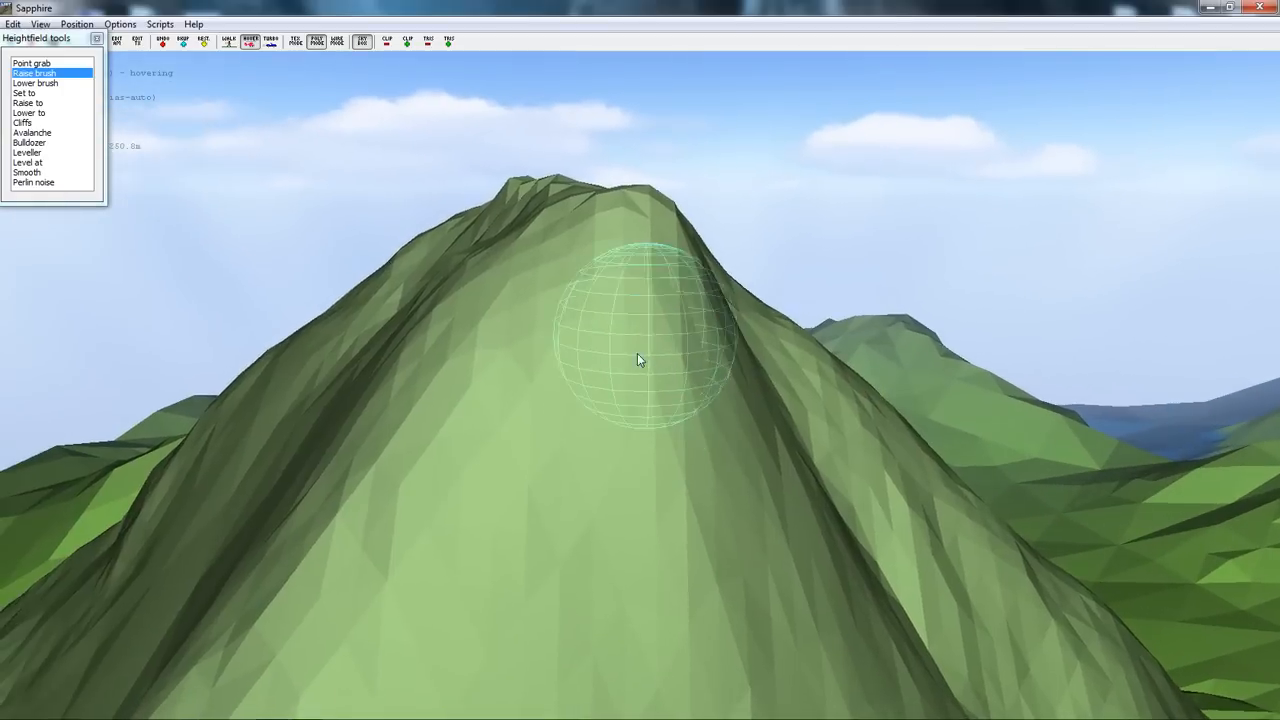
key("d")
right_click_drag(268, 290, 643, 374)
key("a")
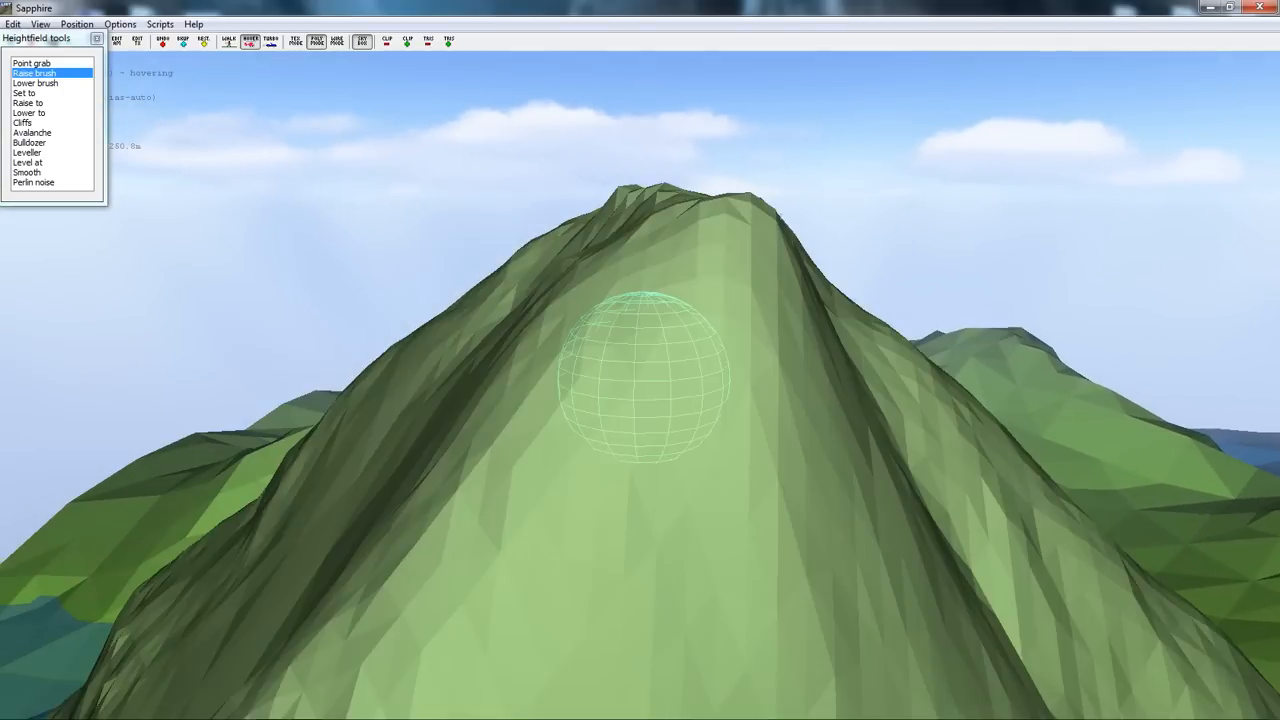
key("d")
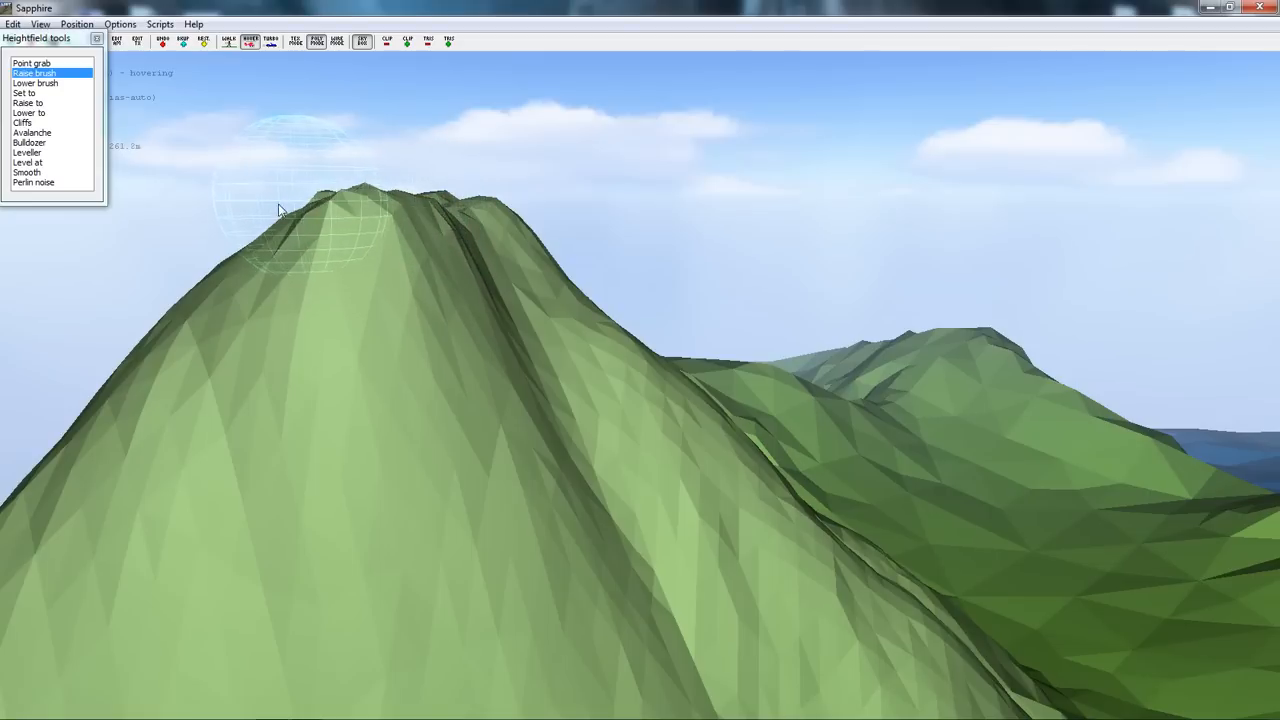
key("a")
right_click_drag(291, 215, 651, 374)
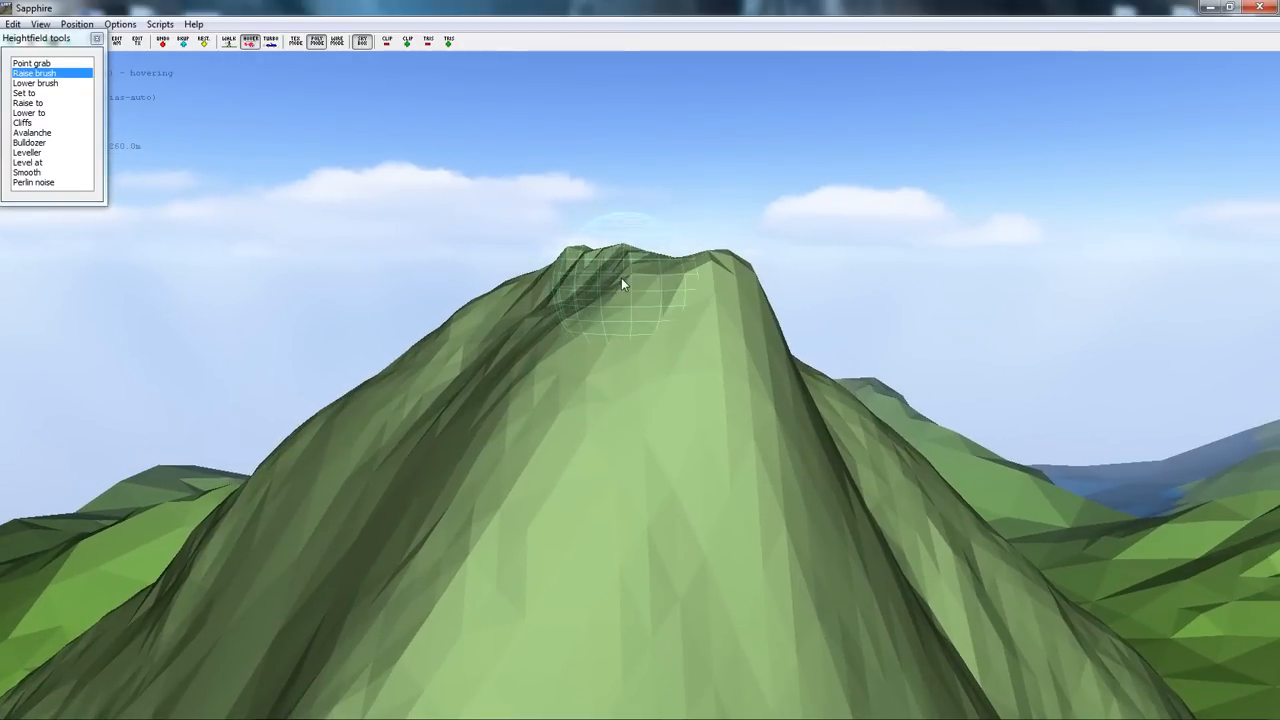
- Fly around and over the mountain's summit and examine the raised knobs and dips along its crest up close
key("a")
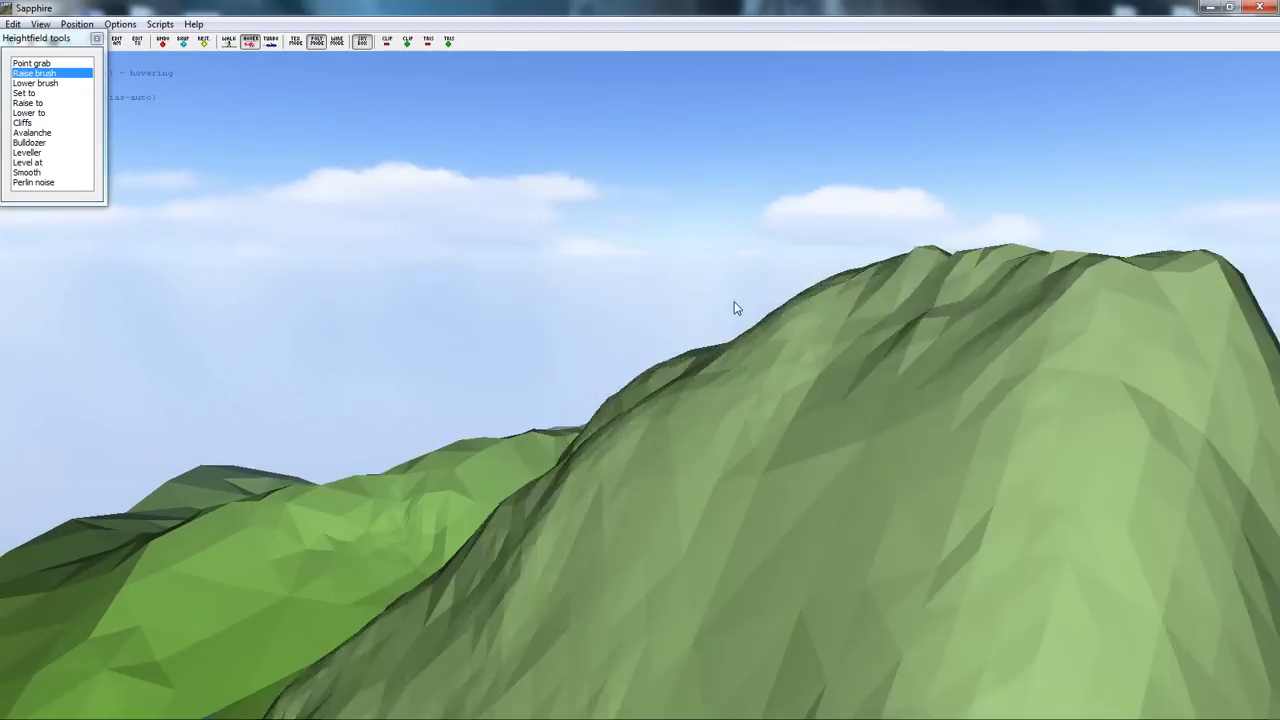
mouse_move(734, 301)
right_mouse_down()
mouse_move(640, 360)
mouse_move(904, 310)
mouse_move(650, 358)
mouse_move(686, 361)
mouse_move(669, 373)
right_mouse_up()
key("w")
key("a")
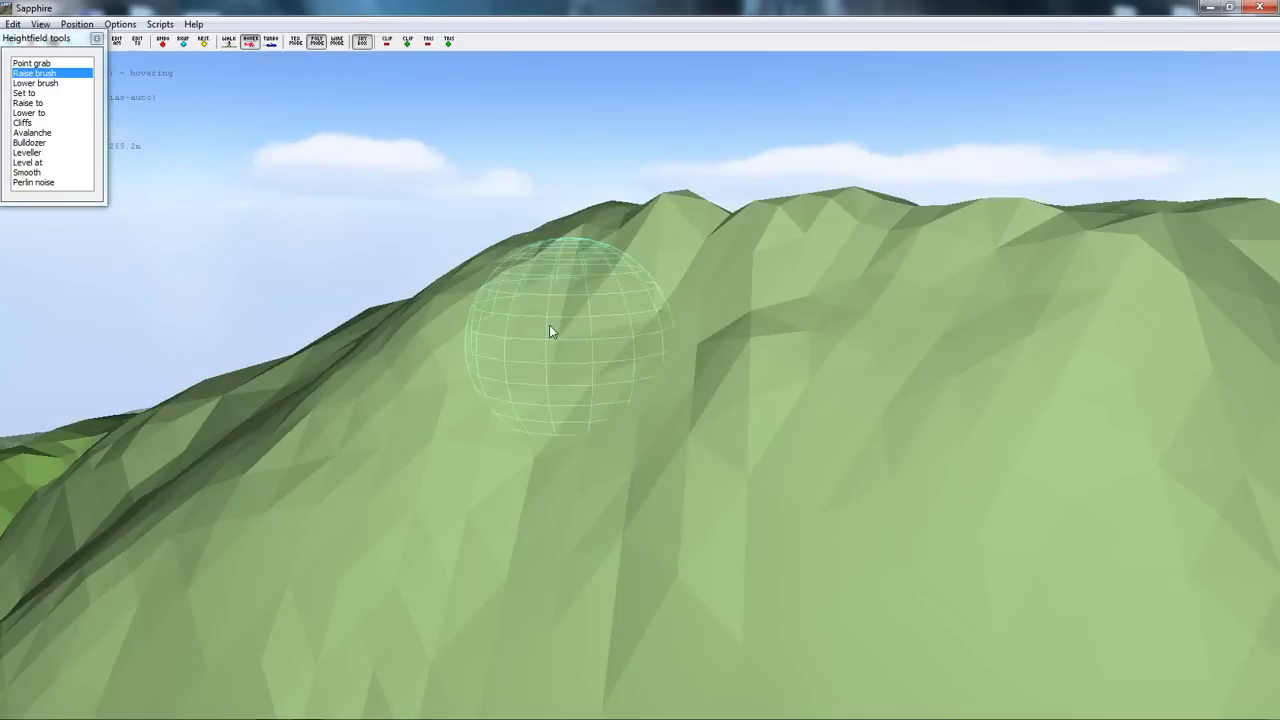
key("w")
key("s")
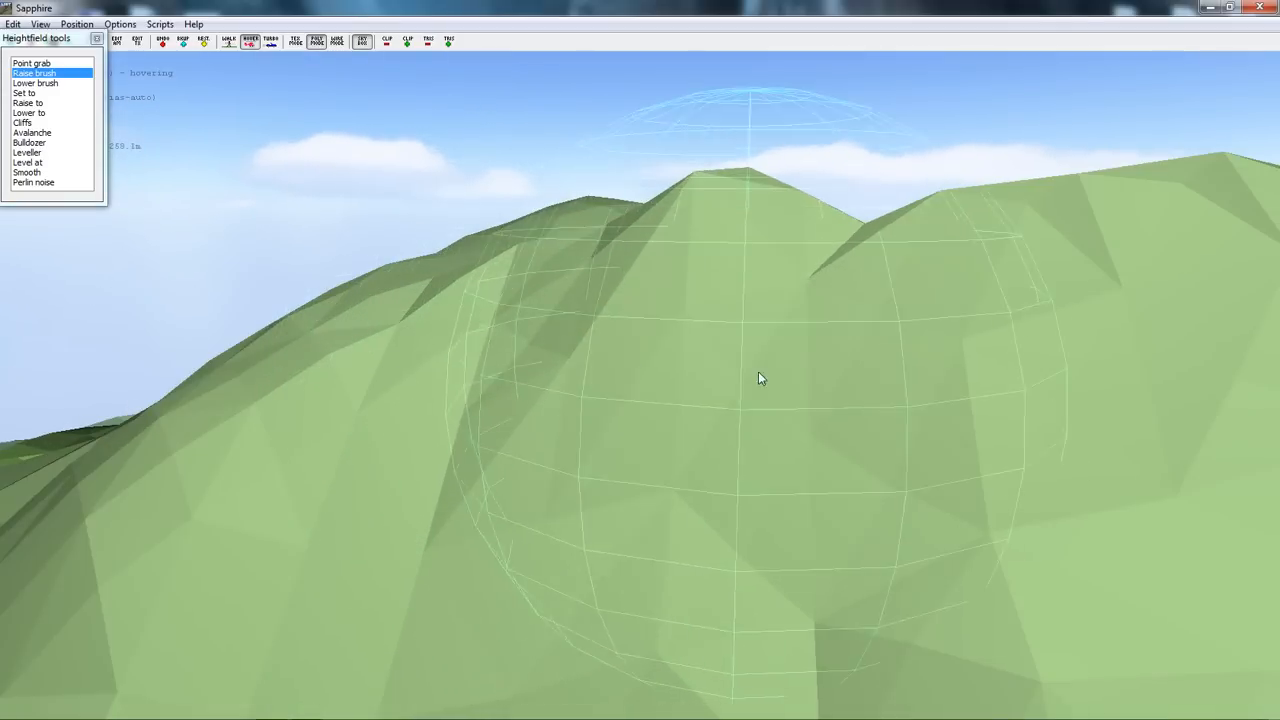
key("w")
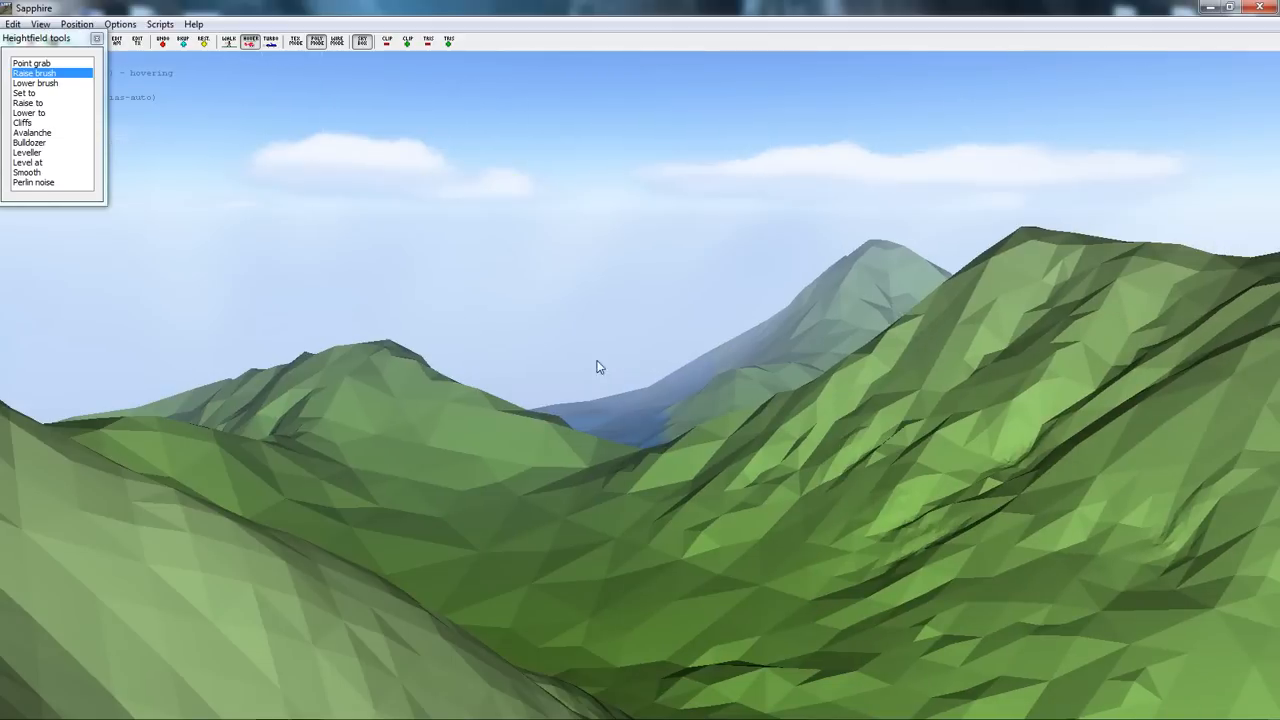
mouse_move(597, 361)
right_mouse_down()
mouse_move(577, 357)
mouse_move(598, 345)
mouse_move(524, 358)
mouse_move(680, 322)
right_mouse_up()
key("w")
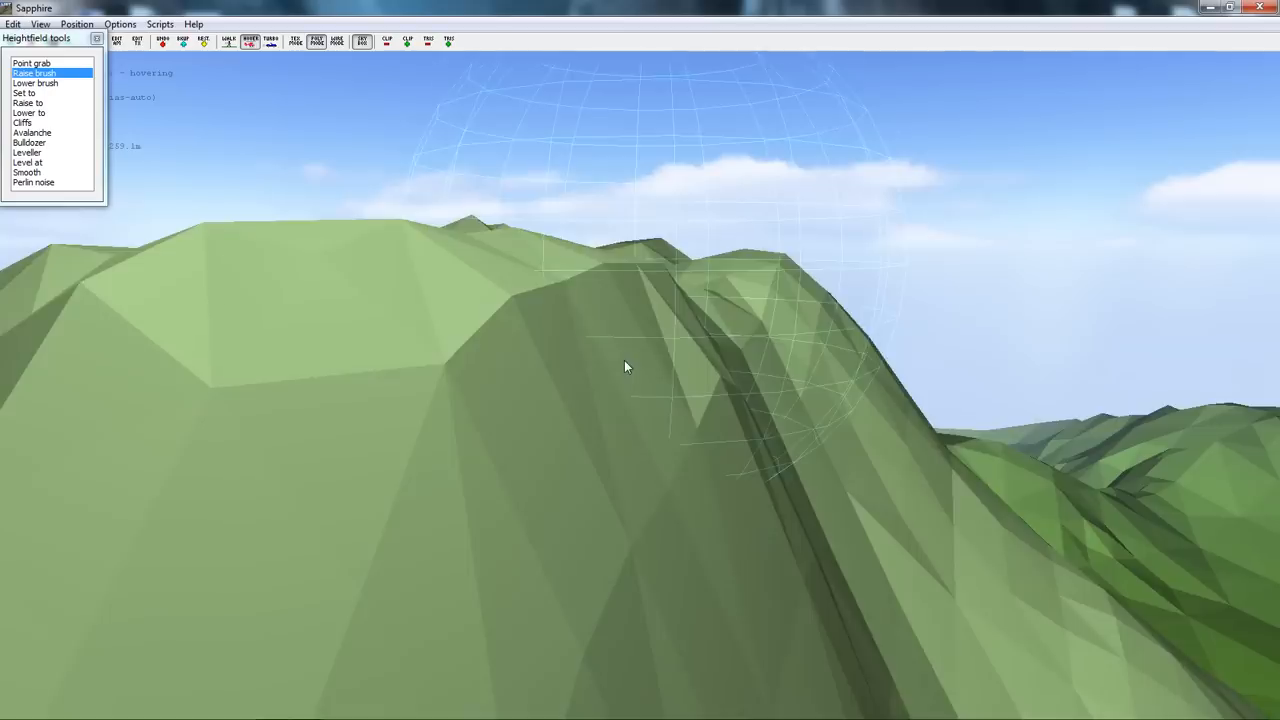
key("s")
key("a")
key("d")
key("w")
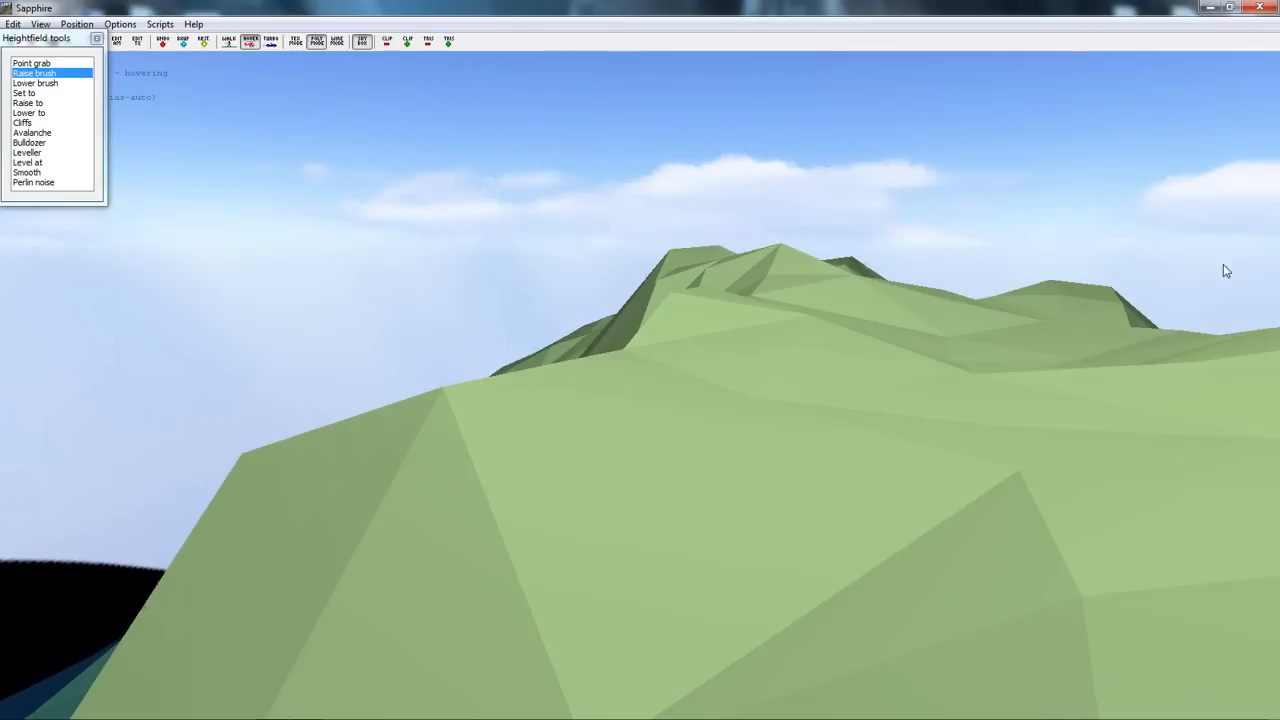
key("s")
key("d")
key("a")
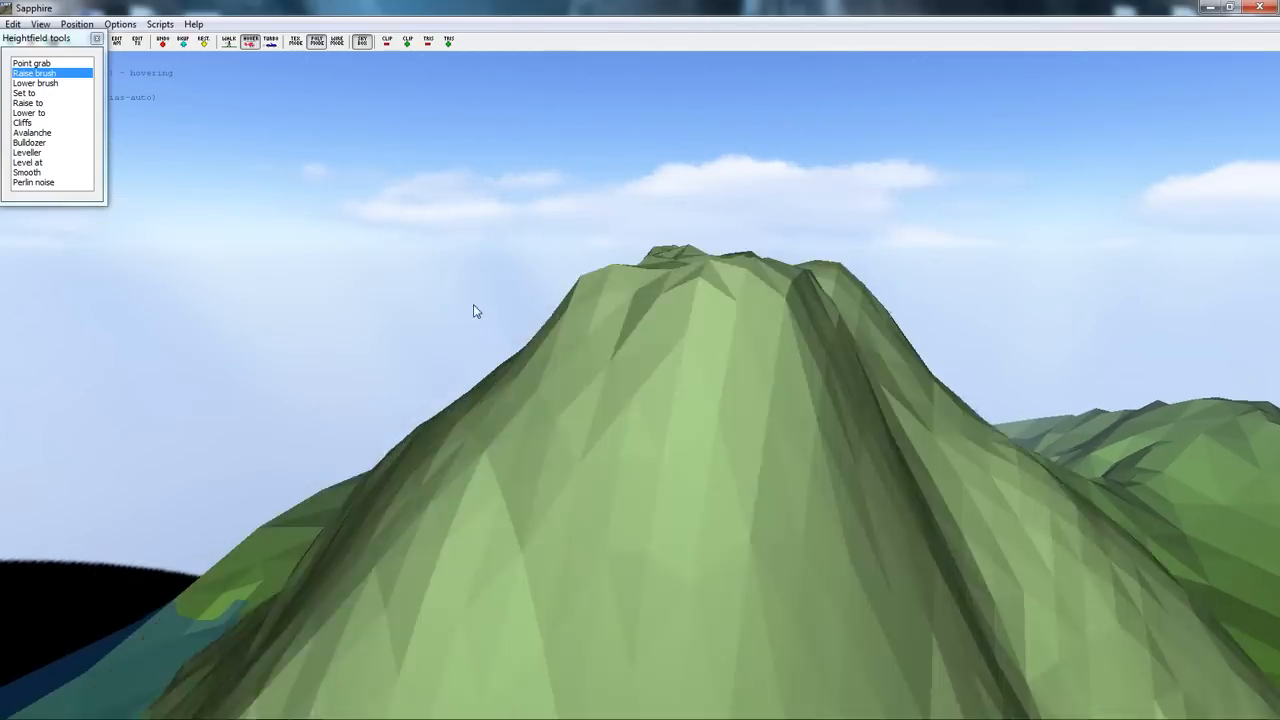
key("d")
key("a")
key("w")
key("d")
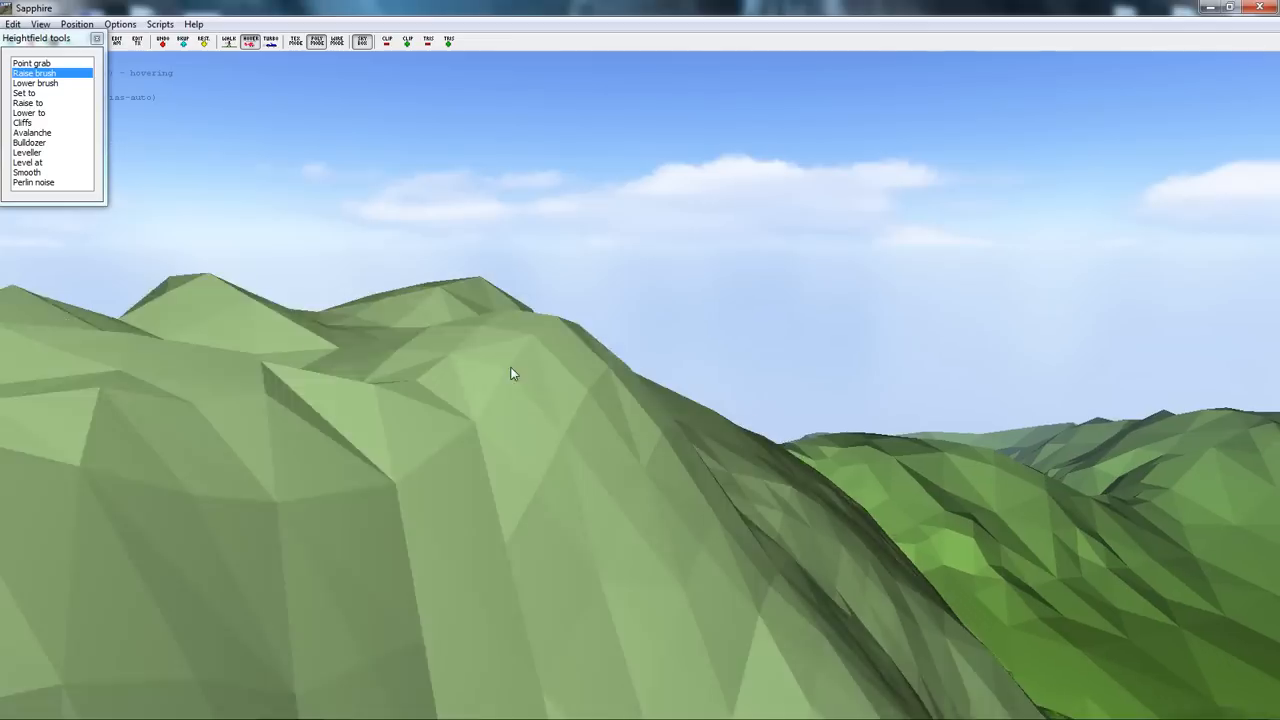
key("s")
key("w")
key("a")
key("d")
key("w")
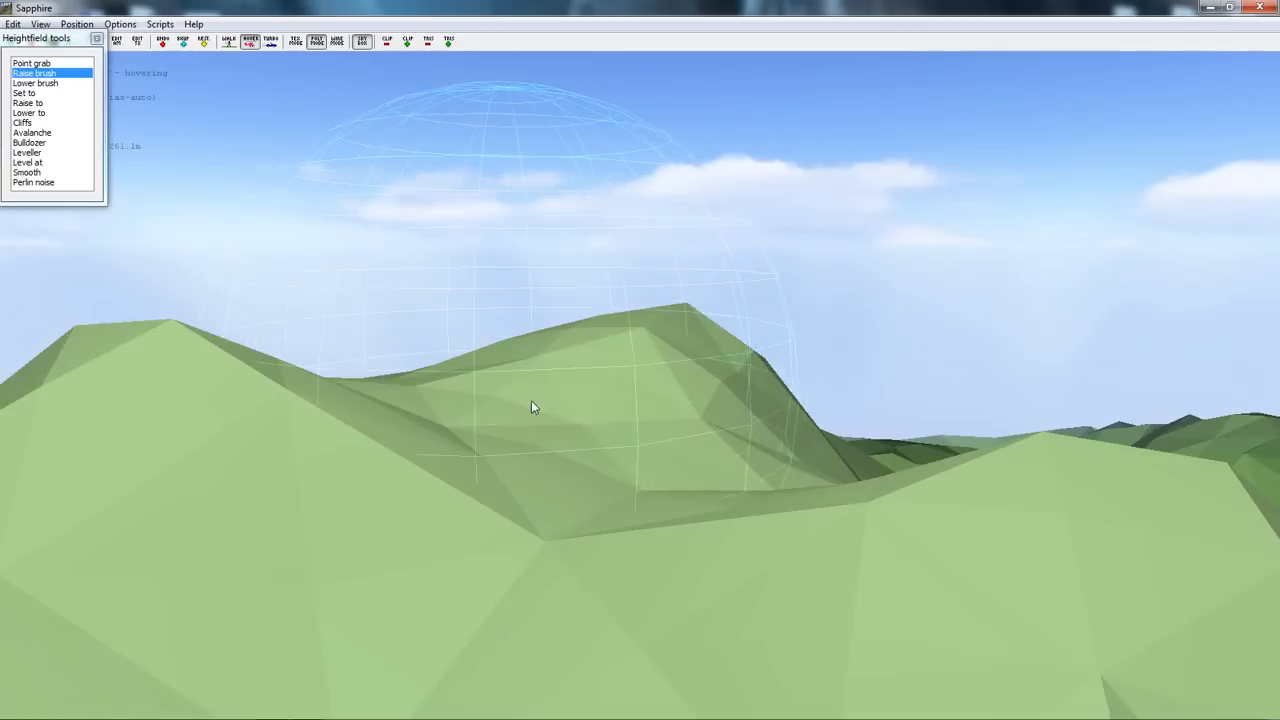
key("s")
key("w")
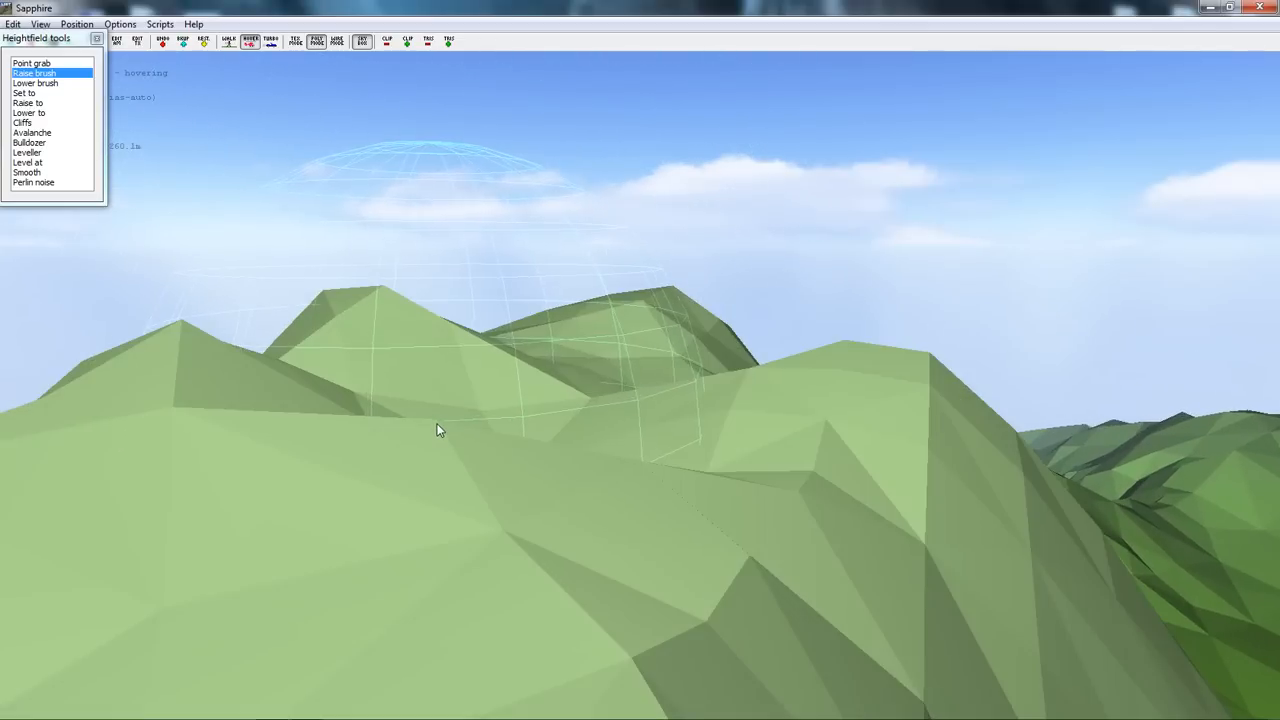
- Raise the ground beside the knobs on the summit crest a little more with the Raise brush
key("a")
key("d")
key("d")
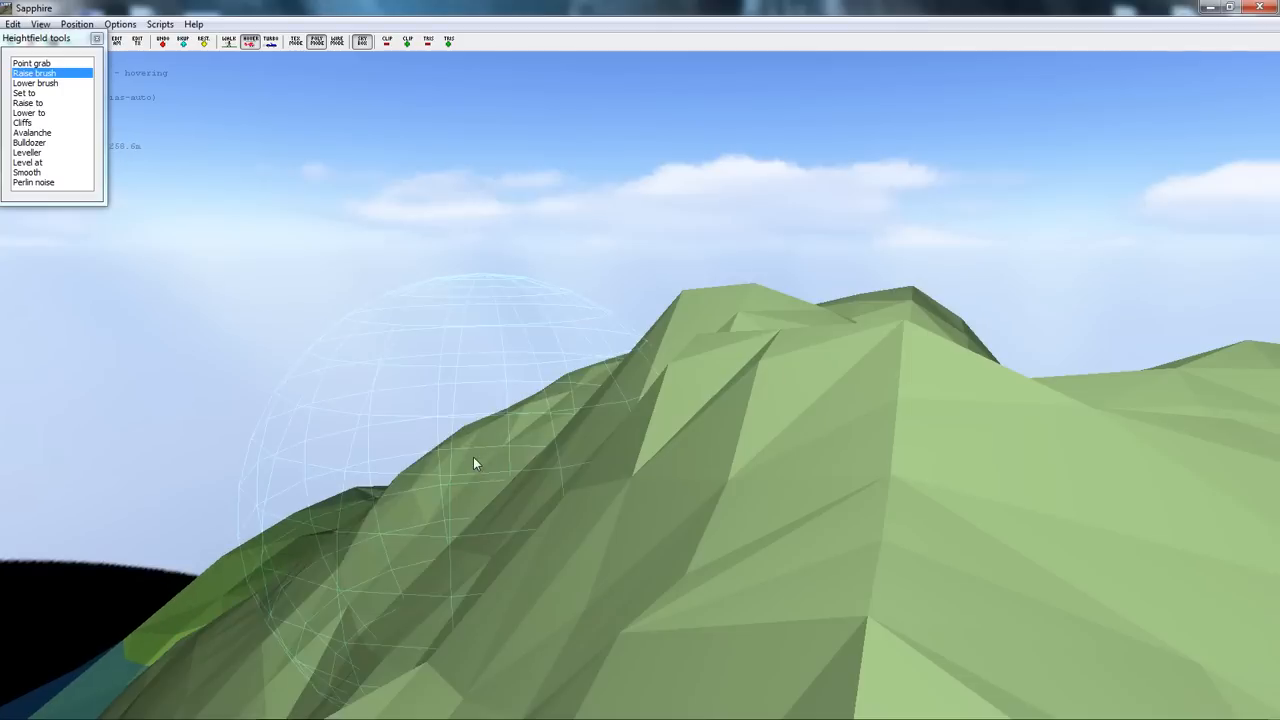
key("a")
key("d")
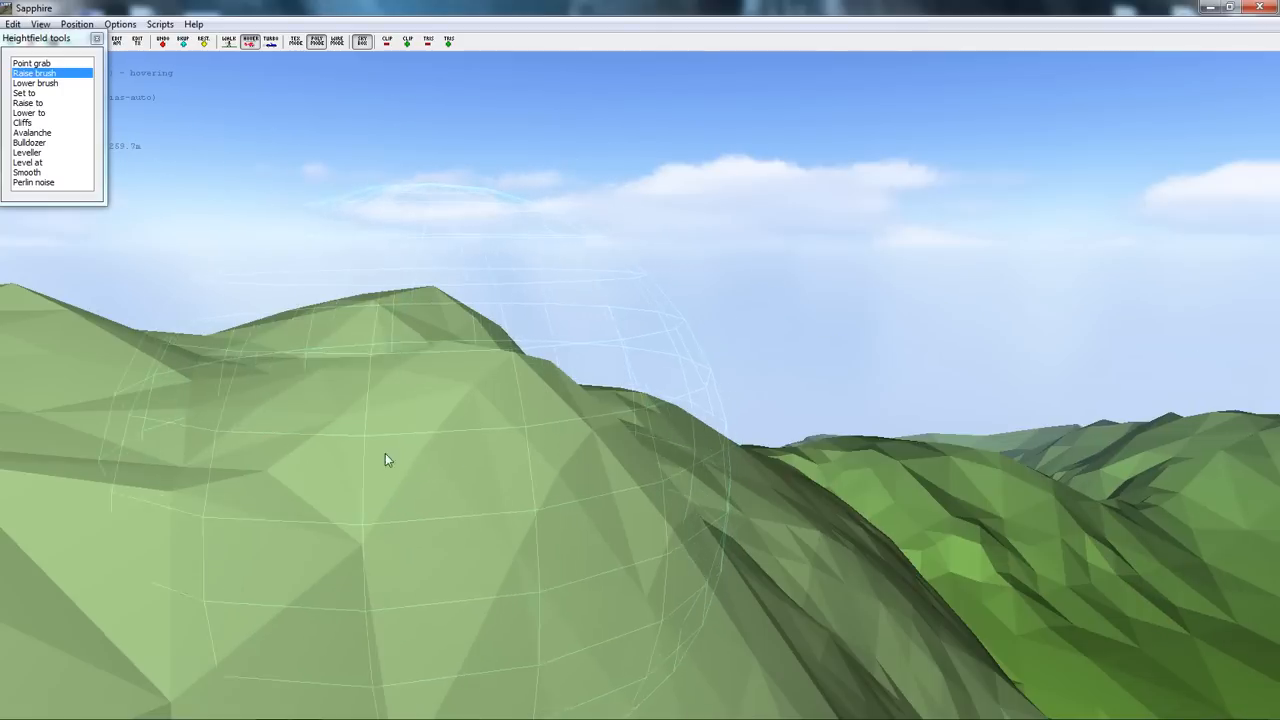
left_click(225, 422)
left_click(225, 422)
key("d")
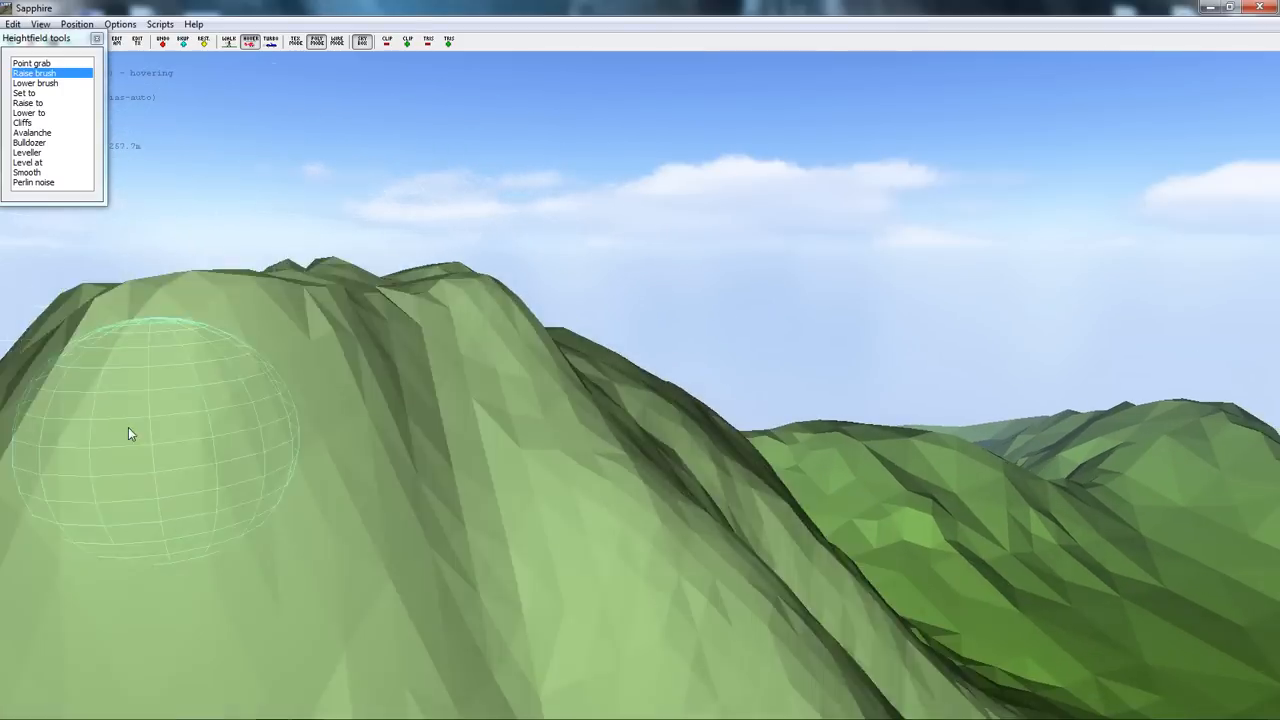
- Back away from the summit and examine the mountain's flanks and surrounding slopes from several sides
right_click_drag(71, 425, 637, 359)
key("s")
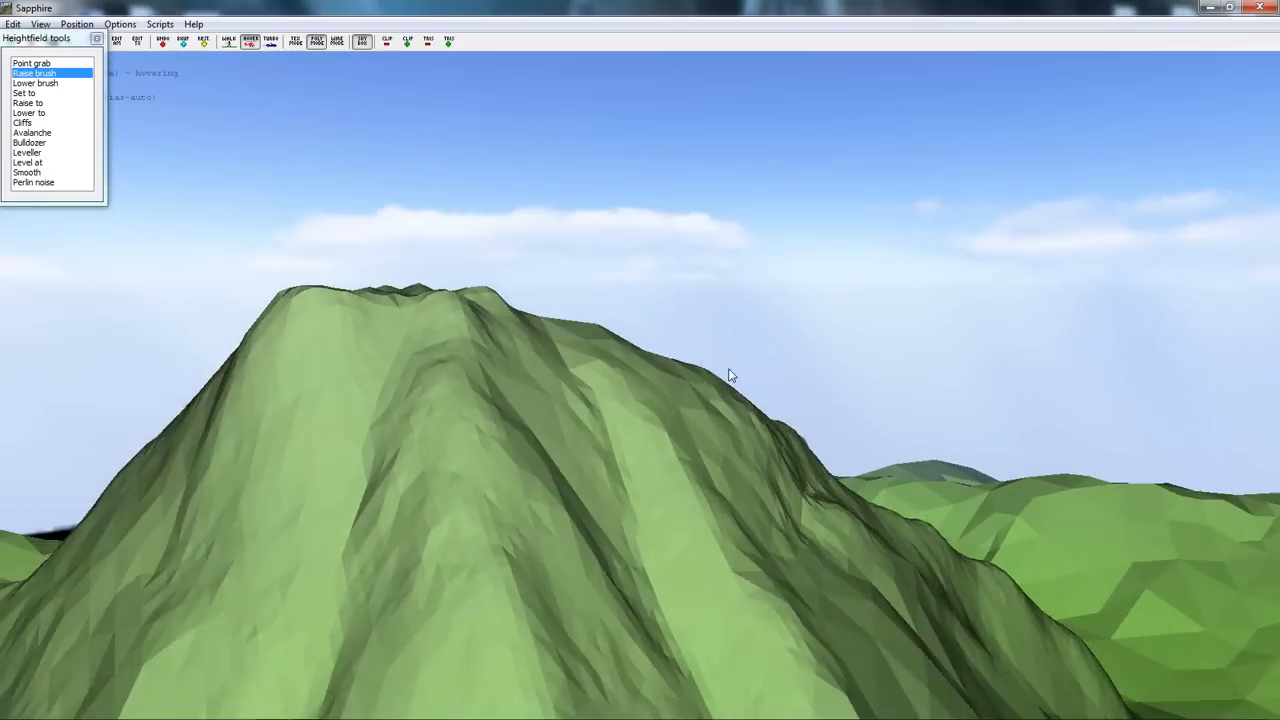
mouse_move(729, 374)
right_mouse_down()
mouse_move(557, 377)
mouse_move(614, 349)
right_mouse_up()
key("d")
key("d")
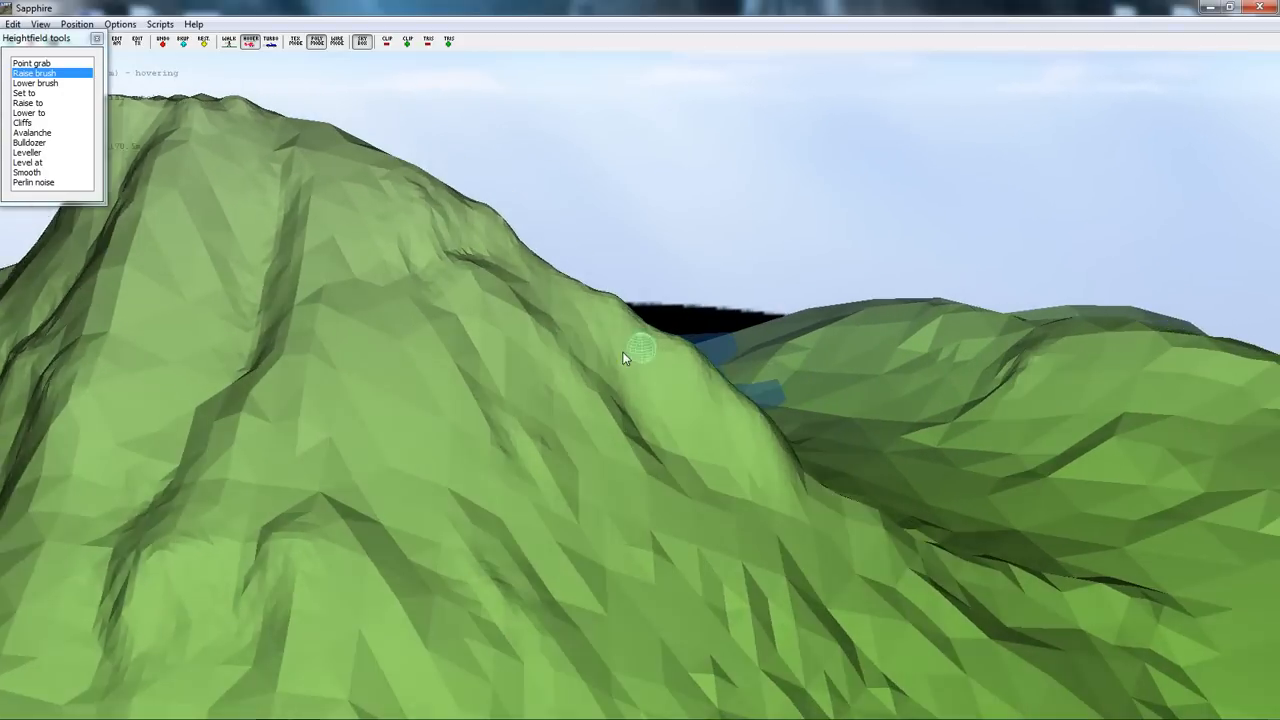
key("a")
key("s")
key("d")
key("a")
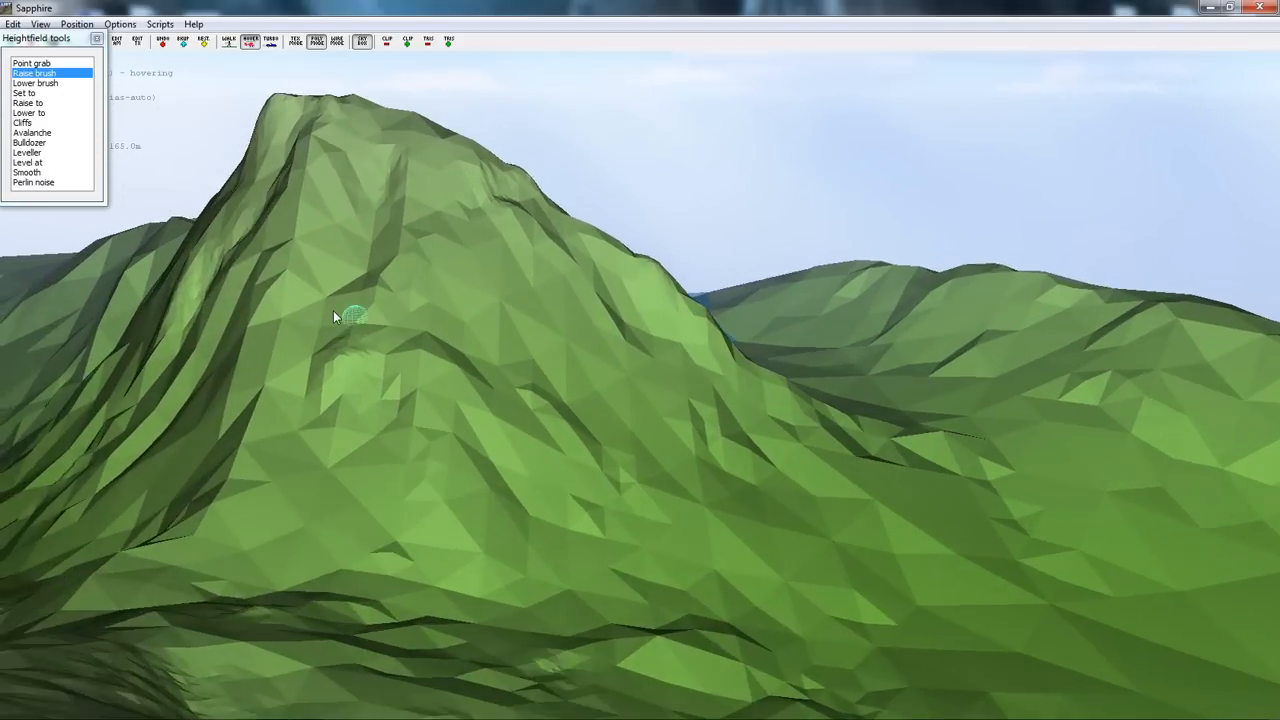
key("w")
key("a")
key("a")
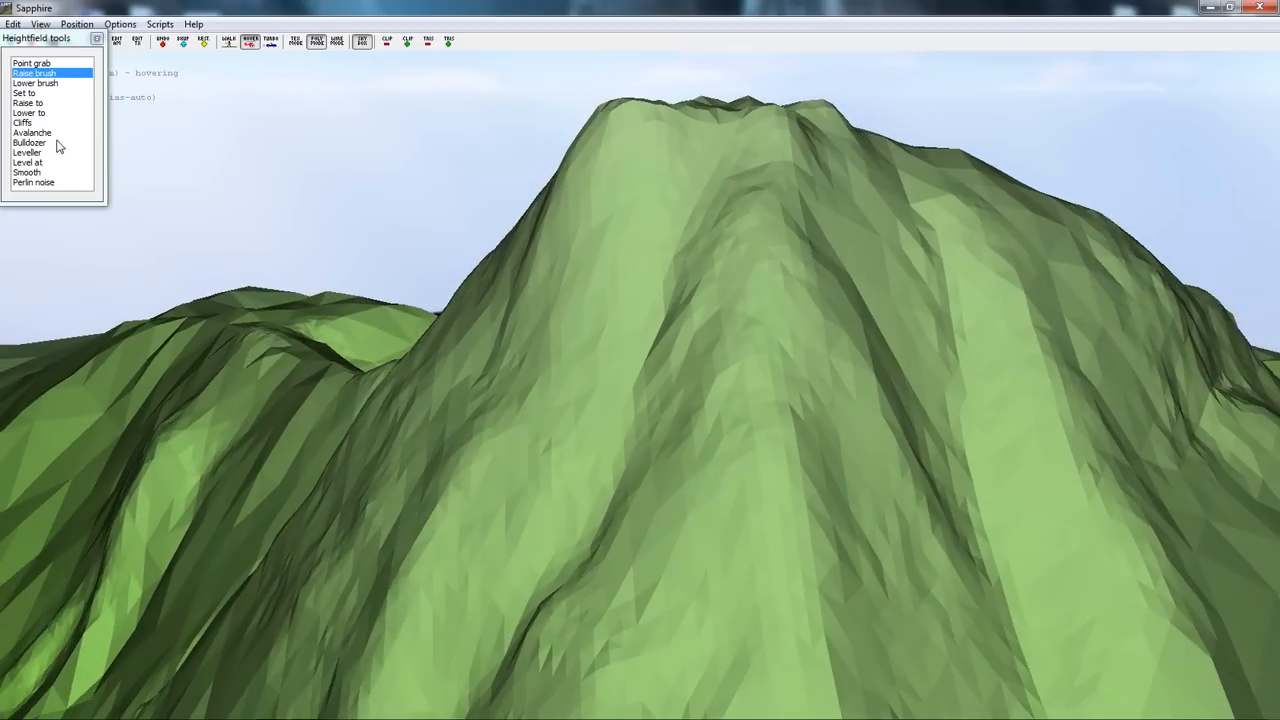
- Choose the Avalanche tool with a slope threshold of 0 degrees and a run length of 50, and approach the mountain's upper slope
left_click(40, 134)
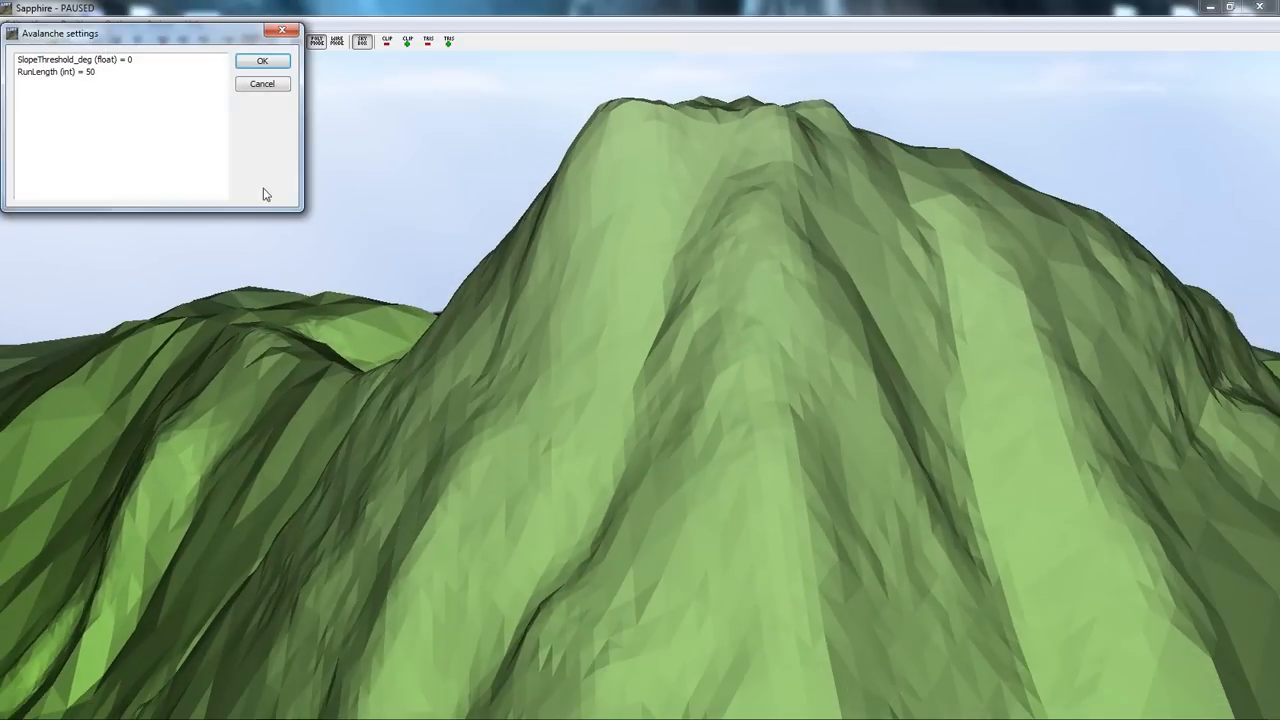
left_click(272, 60)
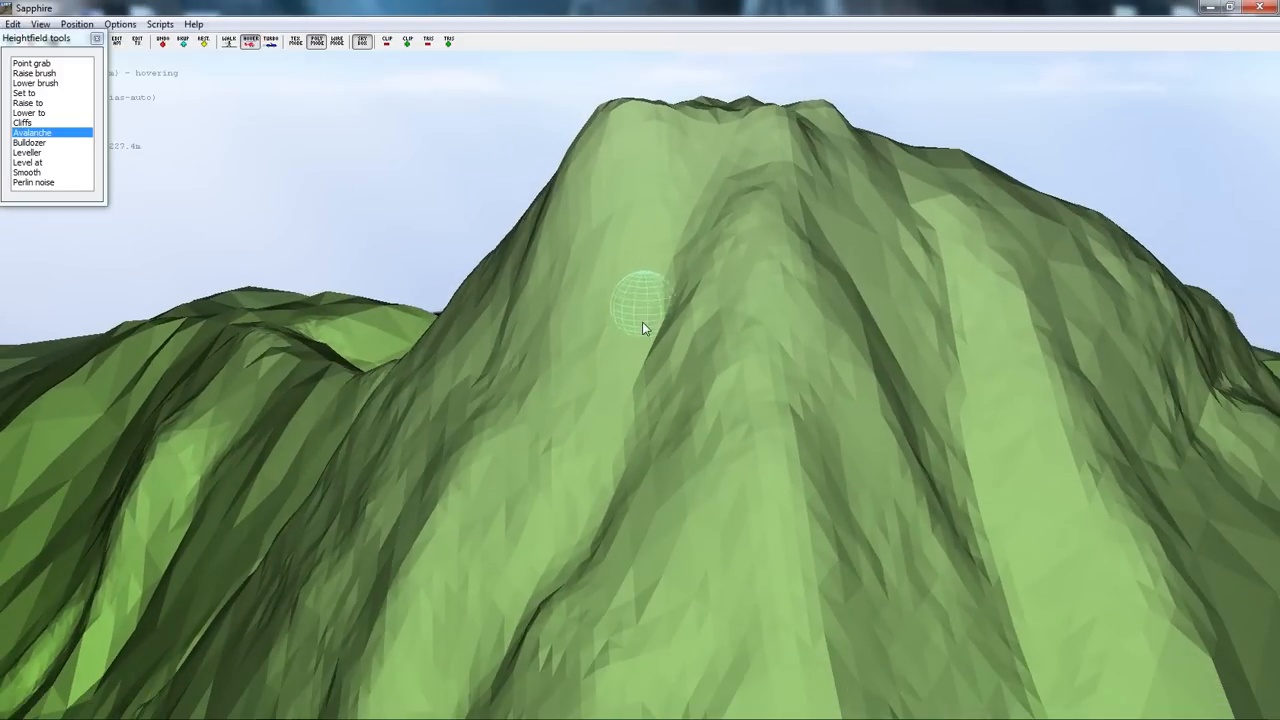
key("d")
key("d")
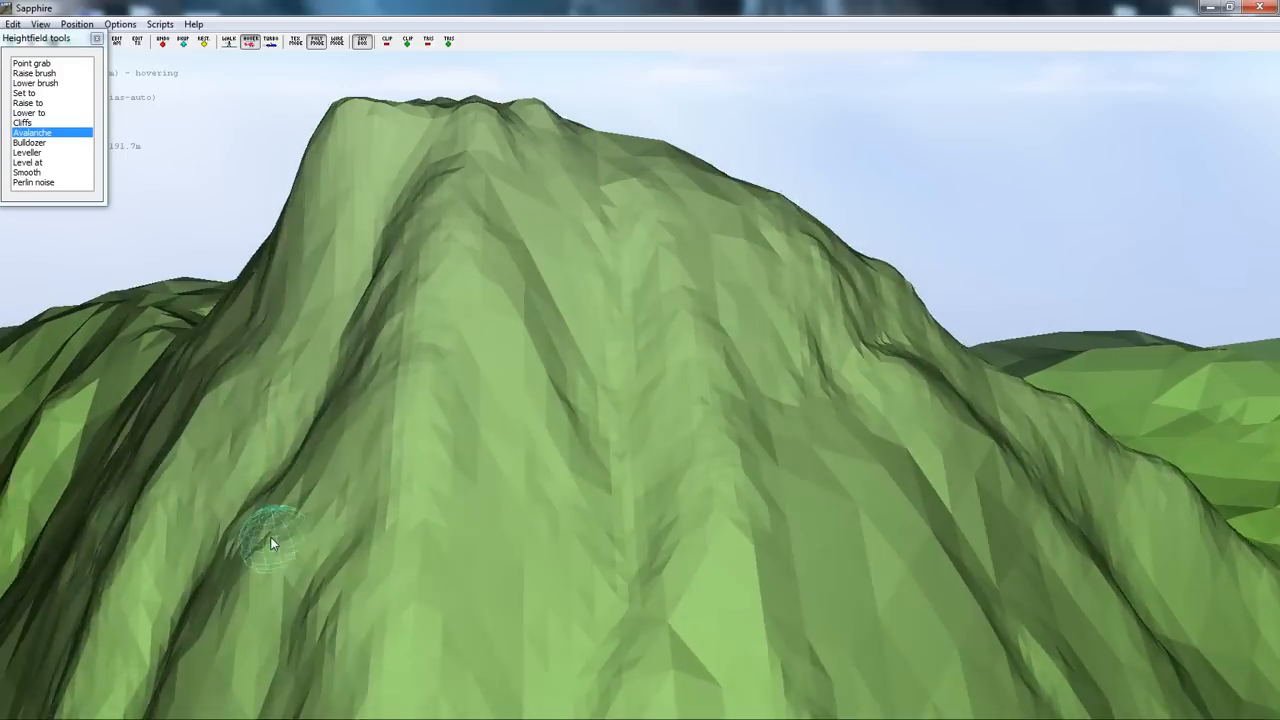
key("a")
key("a")
key("a")
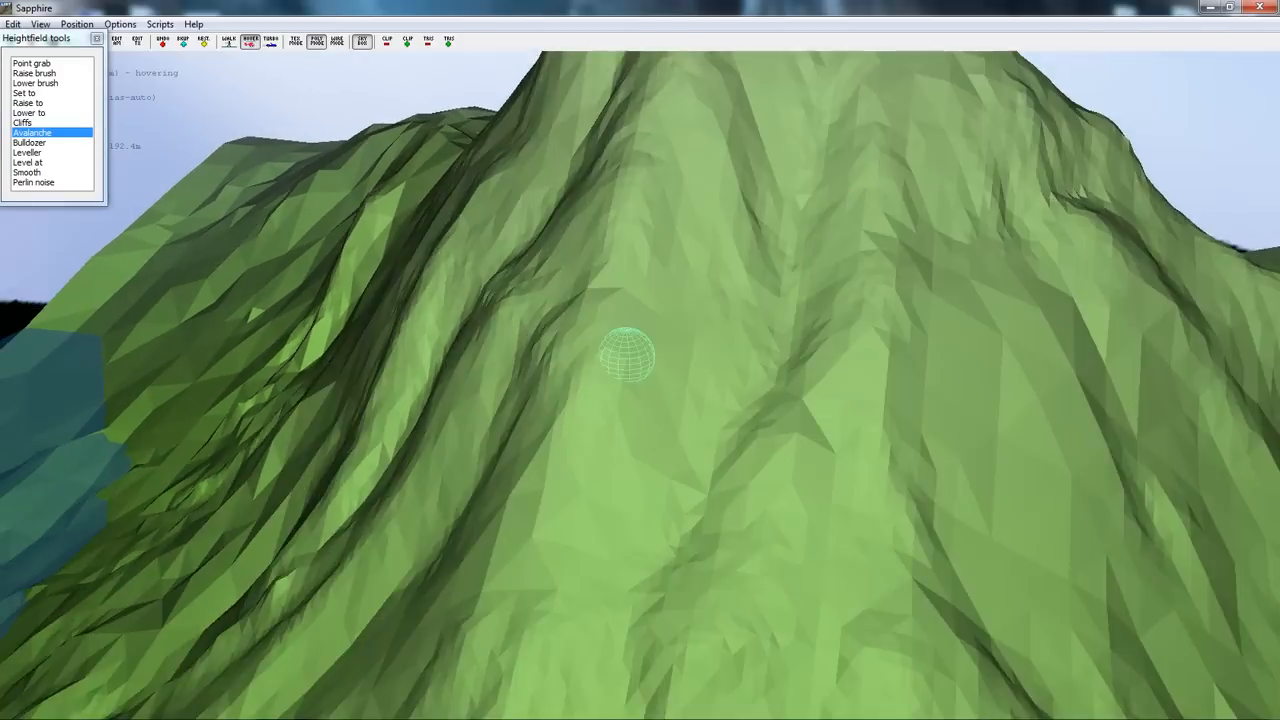
key("w")
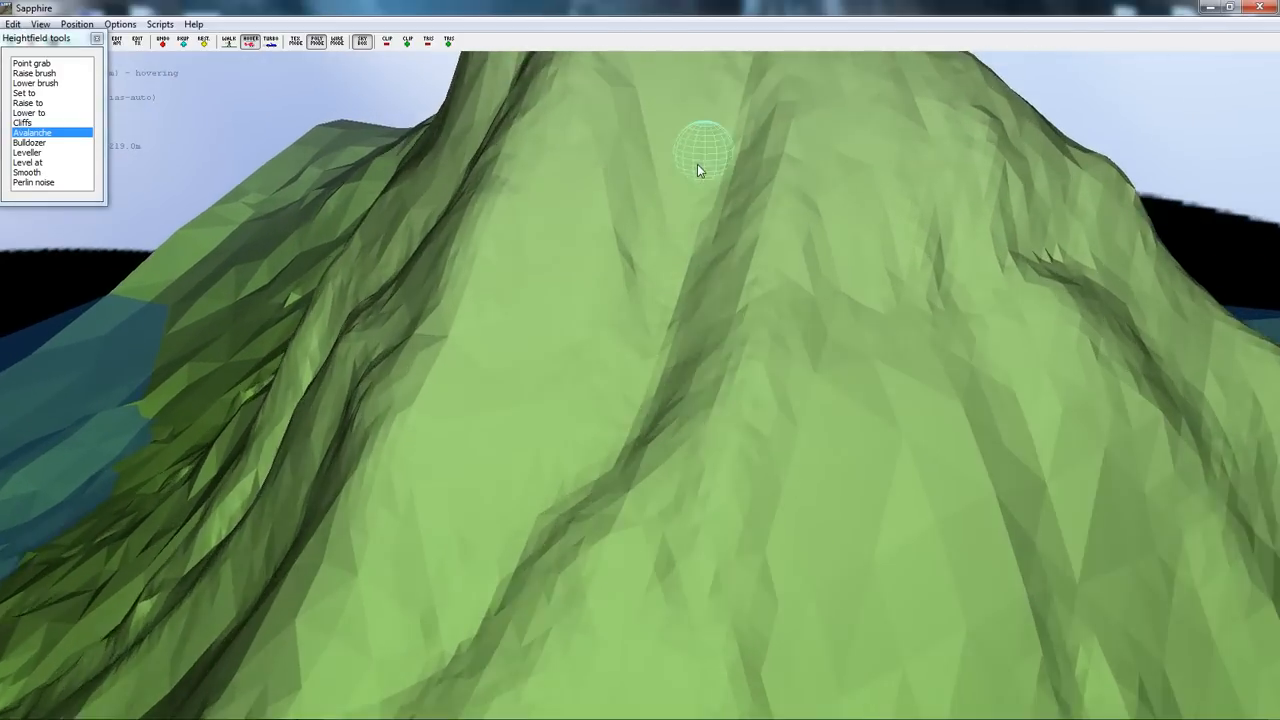
key("w")
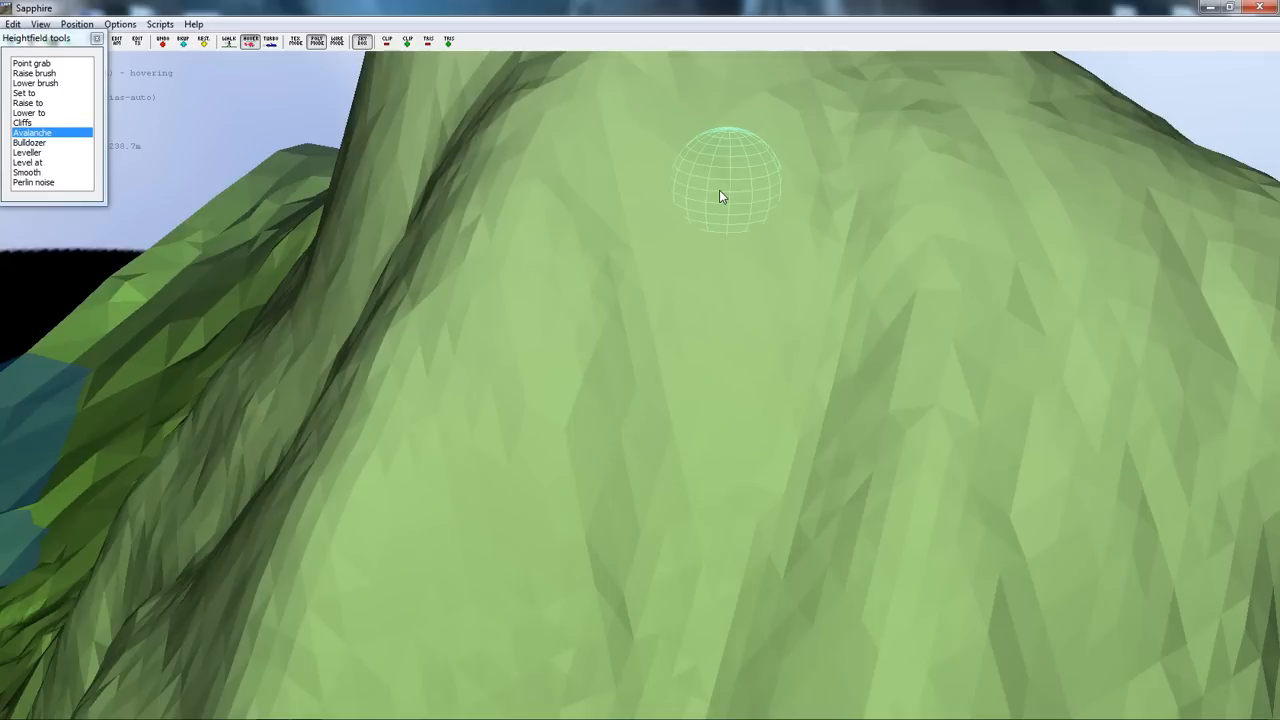
- Enlarge the Avalanche brush and carve a slide hollow into the slope just beneath the summit
scroll(719, 190, "down", 4)
scroll(719, 190, "up", 8)
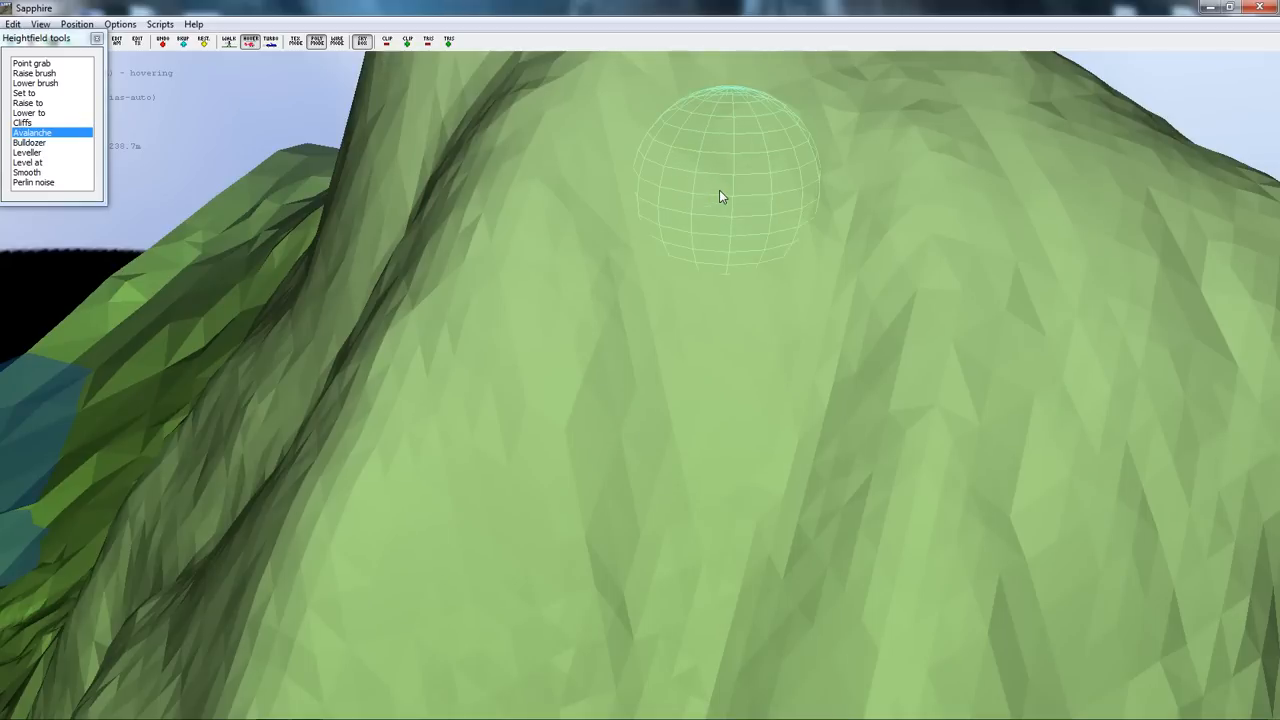
key("s")
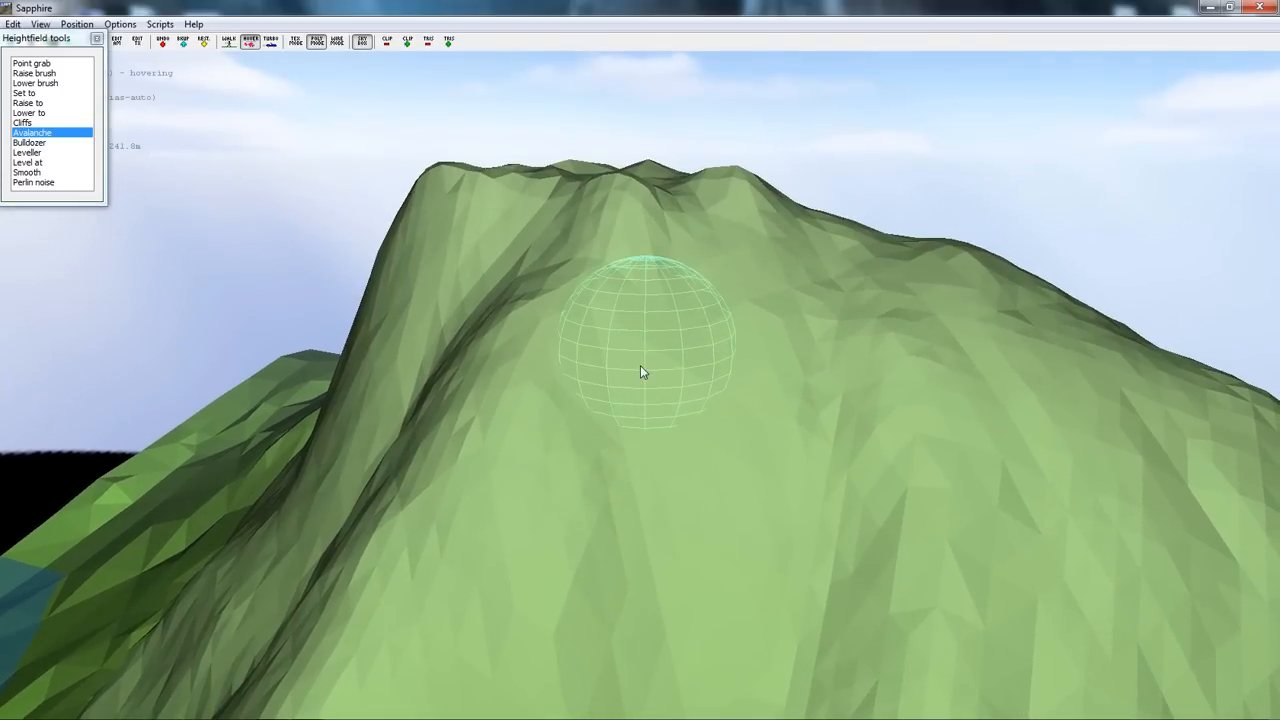
left_click_drag(640, 365, 610, 499)
key("d")
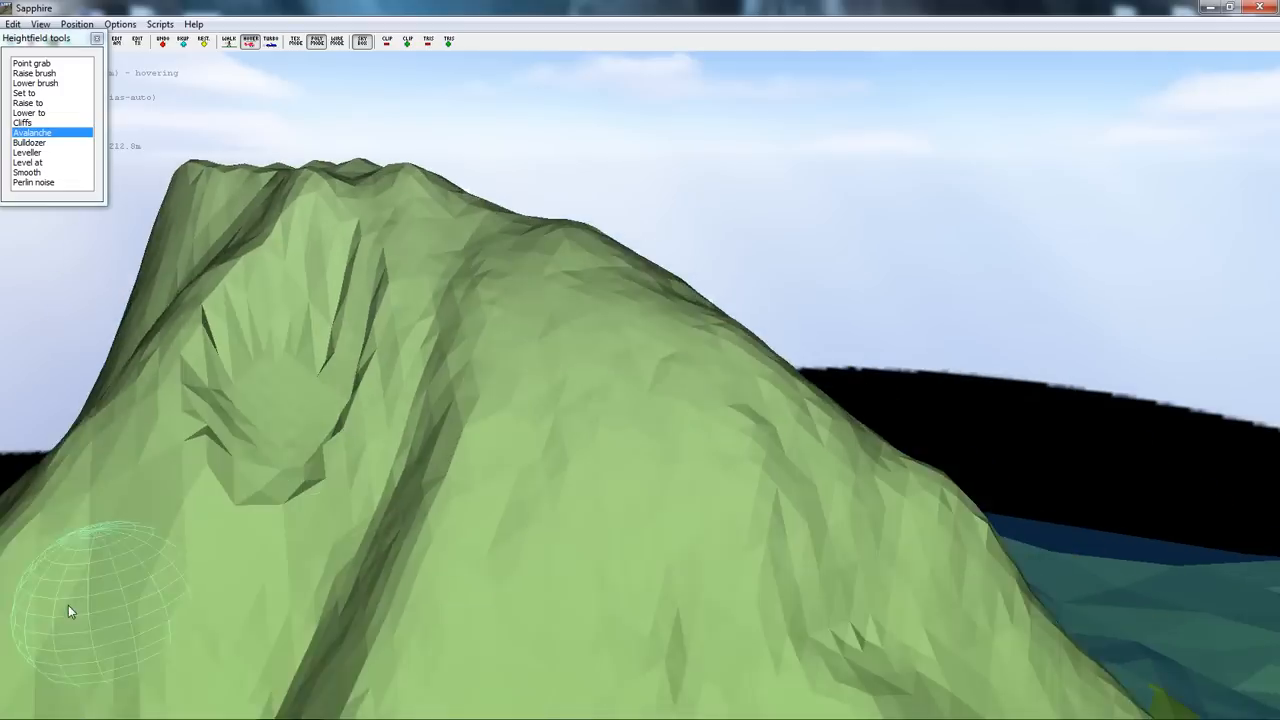
- Run the Avalanche brush from the hollow down the mountainside, roughening the slope as far as its lower flank
key("s")
key("a")
key("w")
key("d")
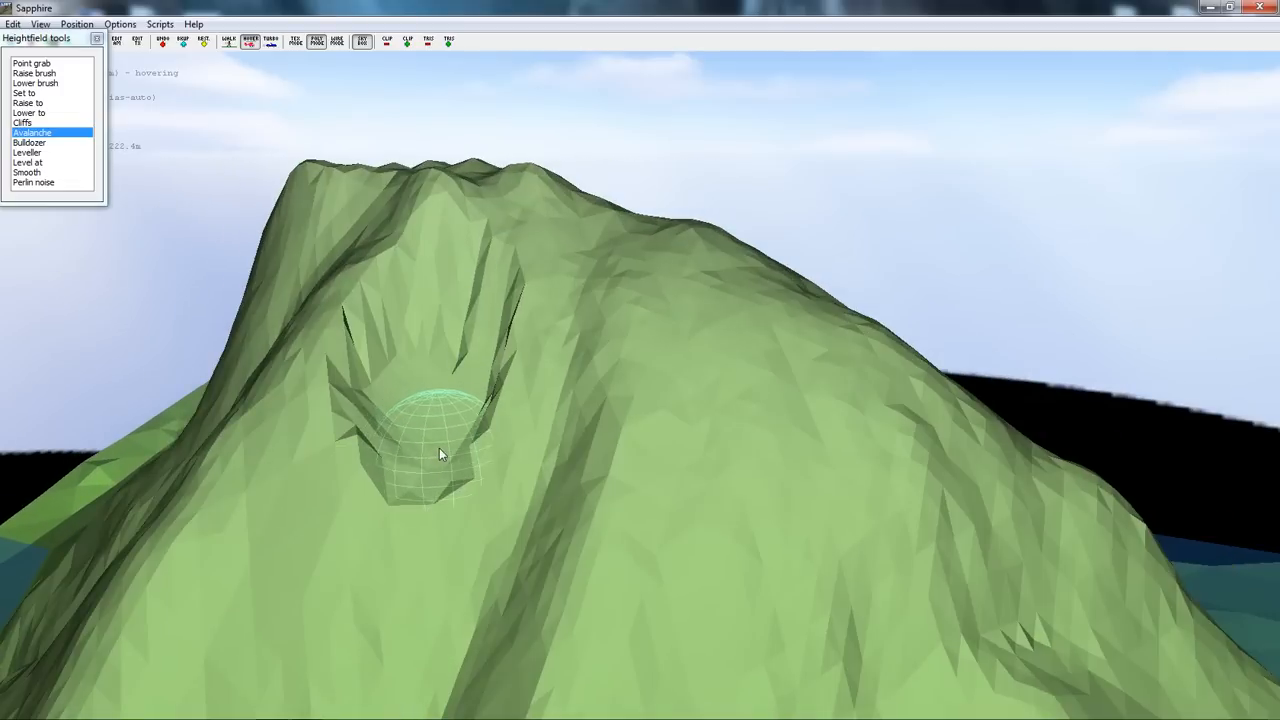
key("s")
key("w")
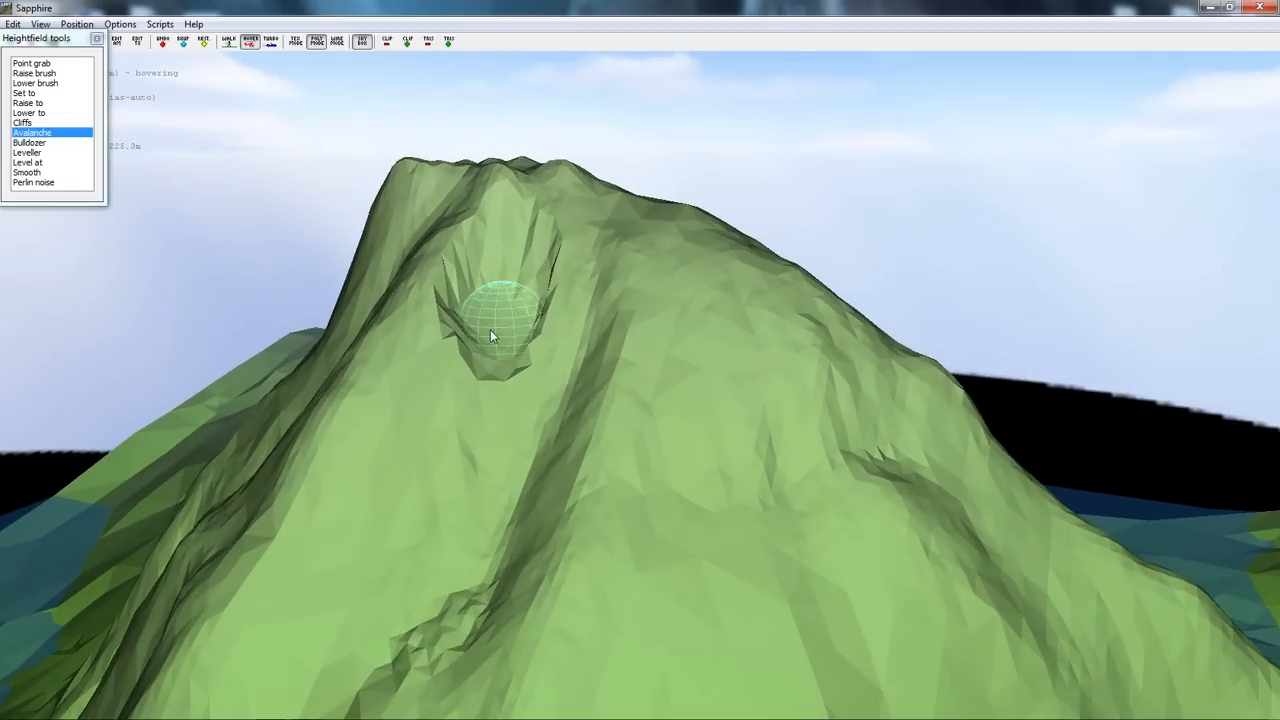
mouse_move(490, 337)
left_mouse_down()
mouse_move(279, 632)
mouse_move(192, 712)
mouse_move(380, 657)
mouse_move(223, 598)
left_mouse_up()
key("s")
key("d")
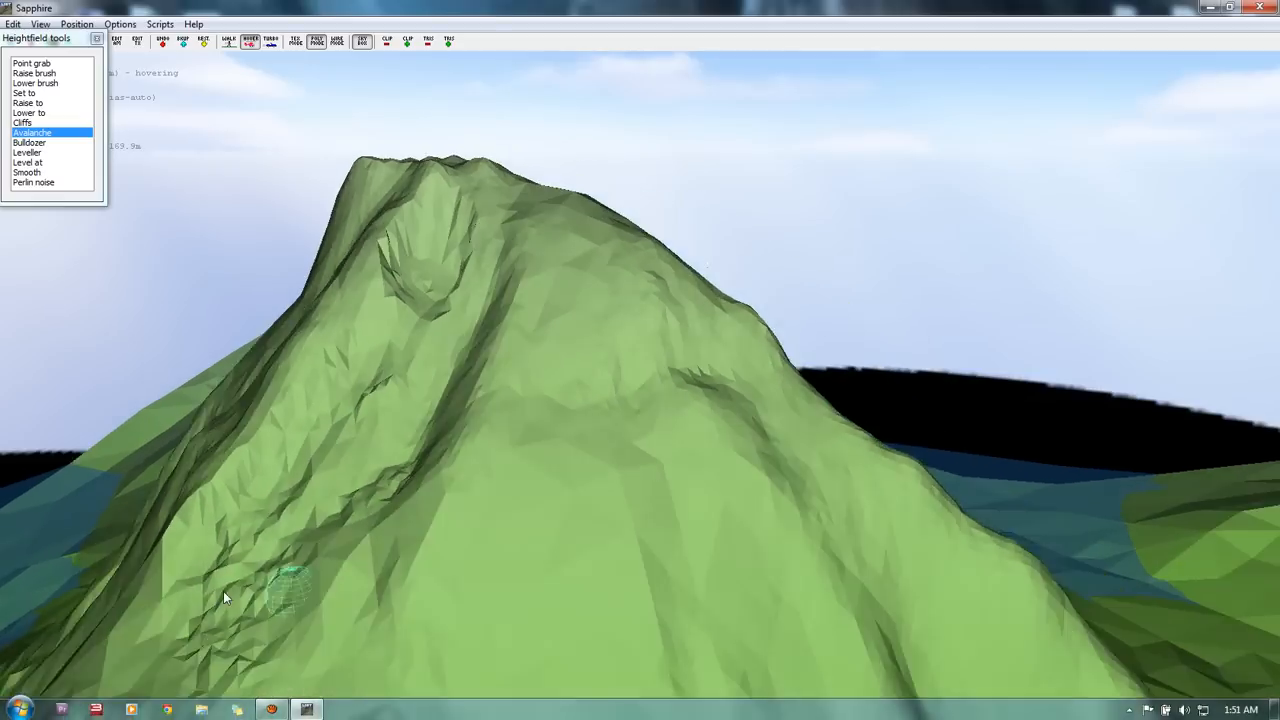
- Circle the eroded mountainside and apply the Avalanche brush along the foot of the roughened slope
key("d")
mouse_move(139, 517)
right_mouse_down()
mouse_move(598, 362)
mouse_move(635, 365)
right_mouse_up()
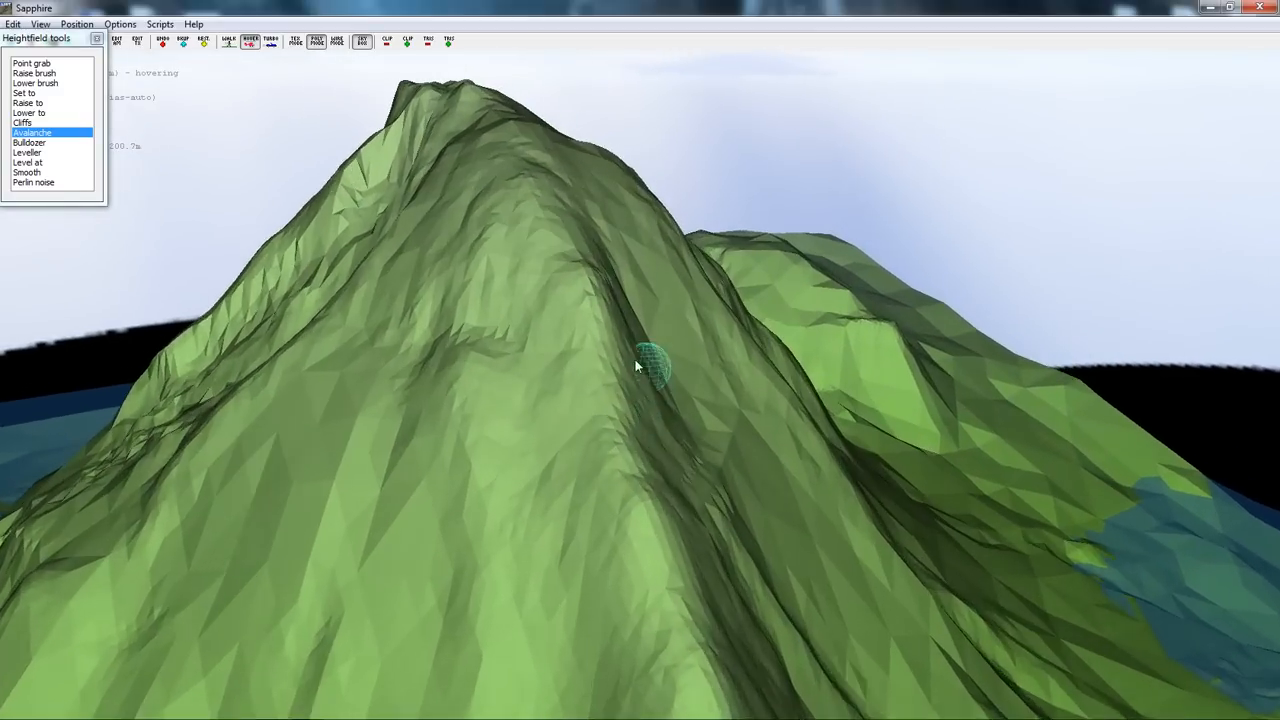
key("d")
key("a")
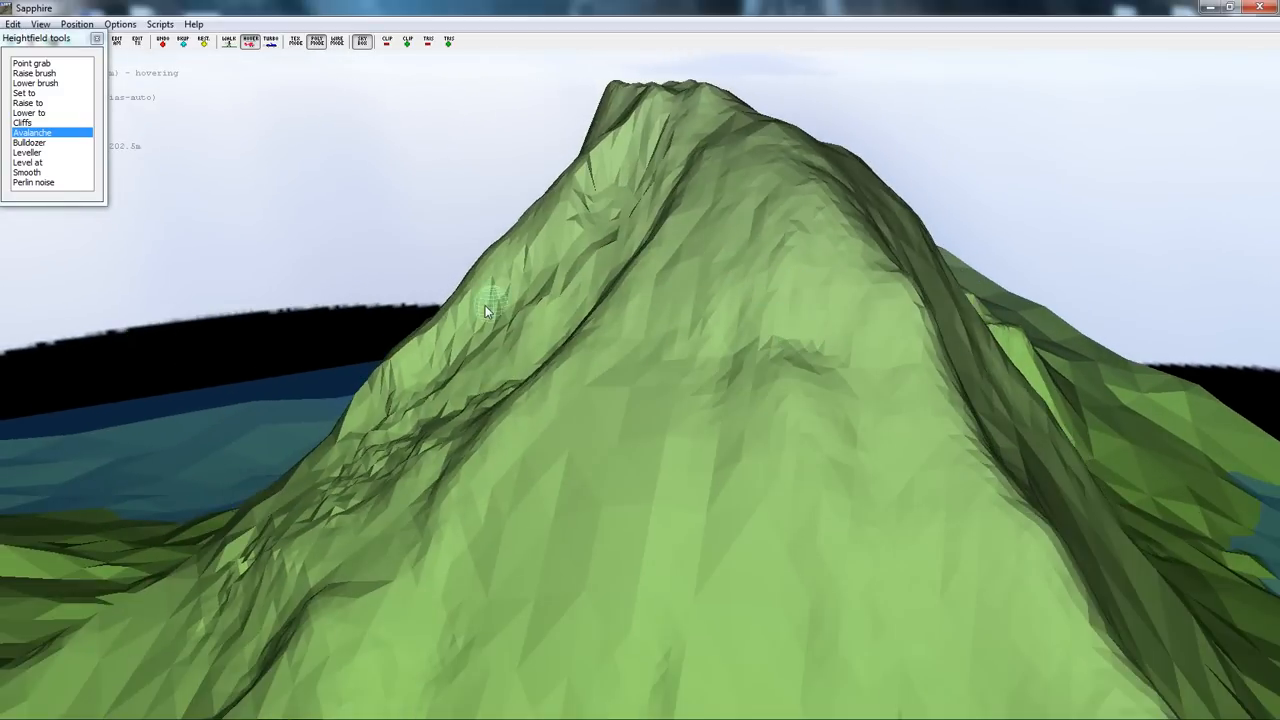
key("a")
key("w")
right_click_drag(661, 364, 646, 348)
key("s")
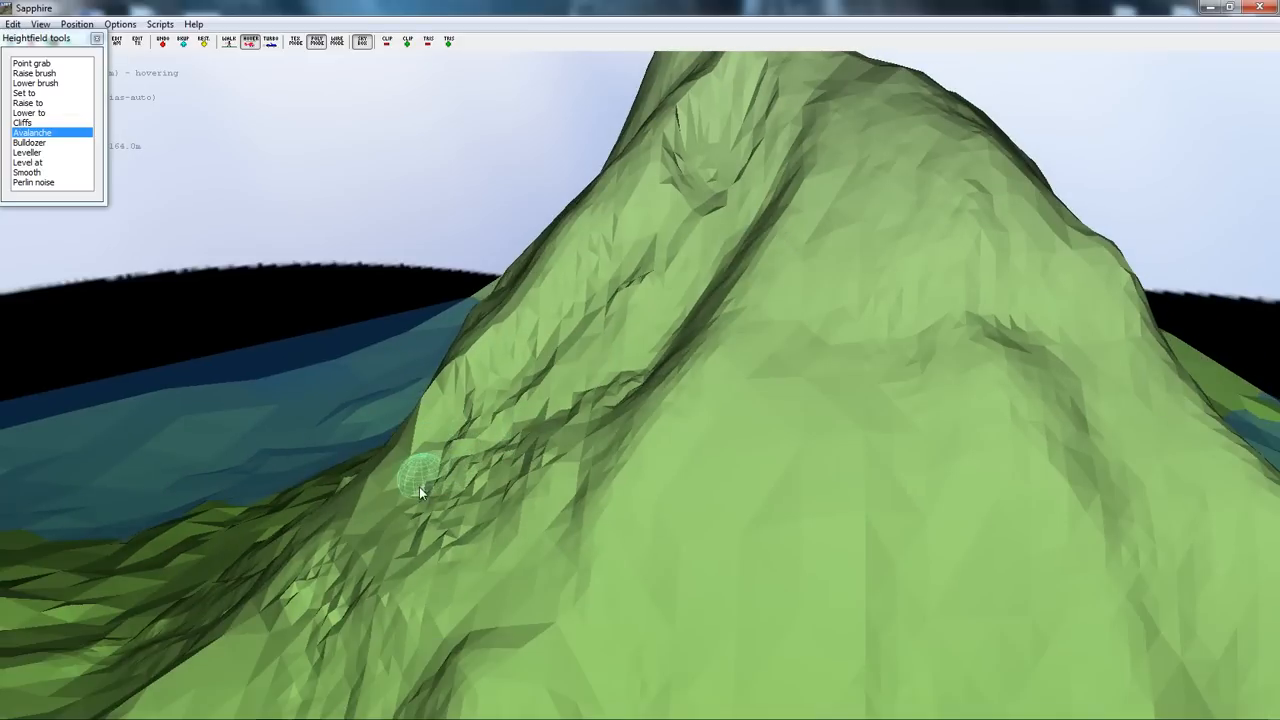
mouse_move(395, 476)
left_mouse_down()
mouse_move(362, 492)
mouse_move(370, 517)
mouse_move(338, 536)
left_mouse_up()
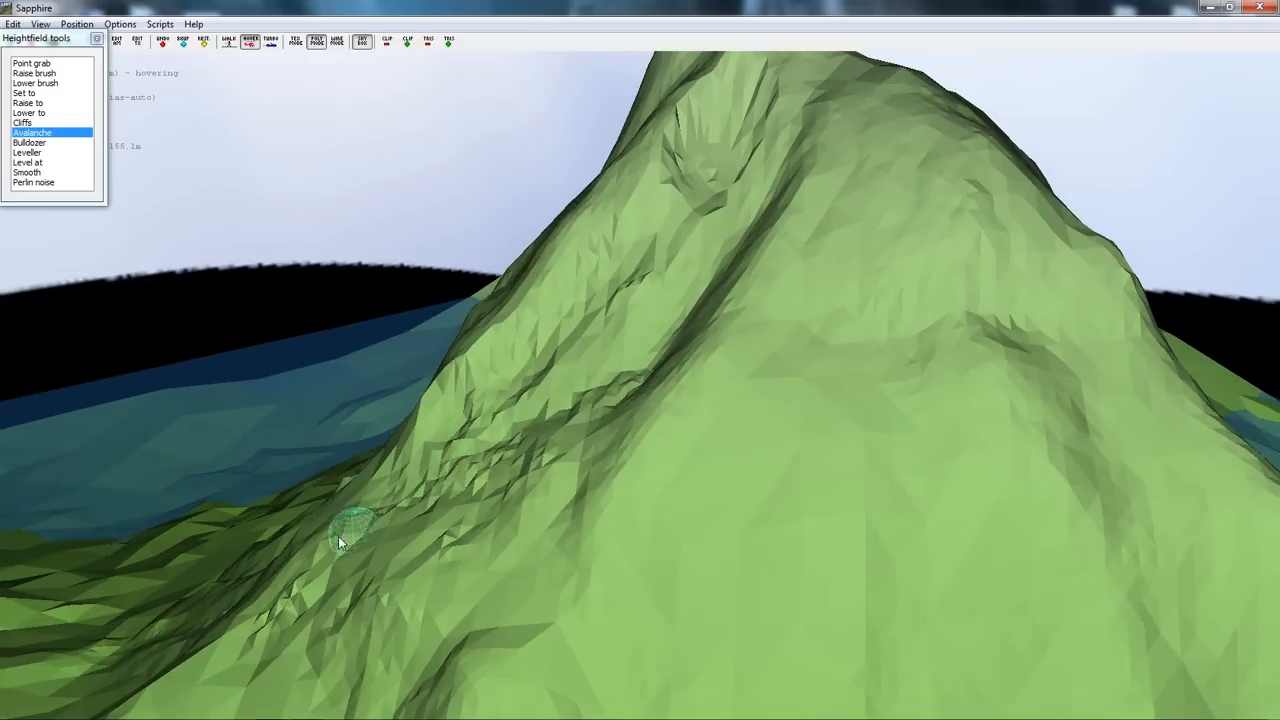
- Apply more Avalanche strokes to the lower gully and to the middle of the roughened slope
key("s")
key("a")
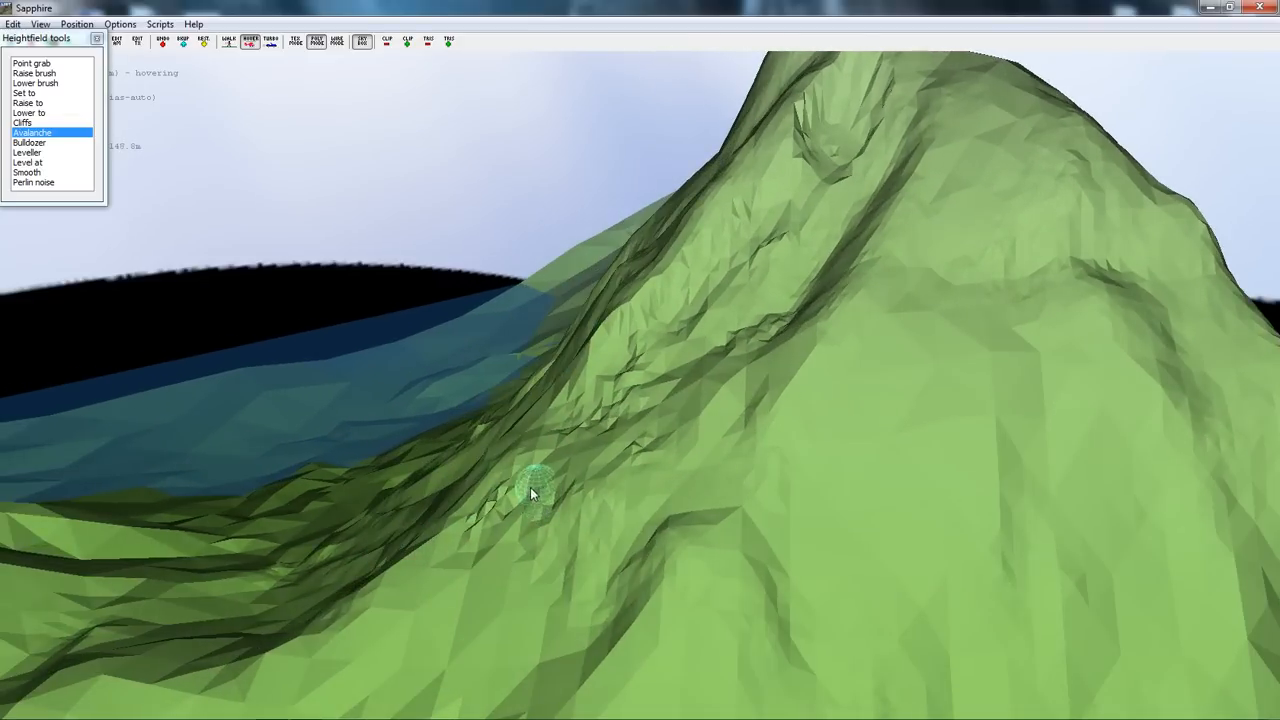
mouse_move(556, 452)
left_mouse_down()
mouse_move(515, 490)
mouse_move(526, 478)
left_mouse_up()
mouse_move(674, 330)
left_mouse_down()
mouse_move(580, 420)
mouse_move(652, 390)
left_mouse_up()
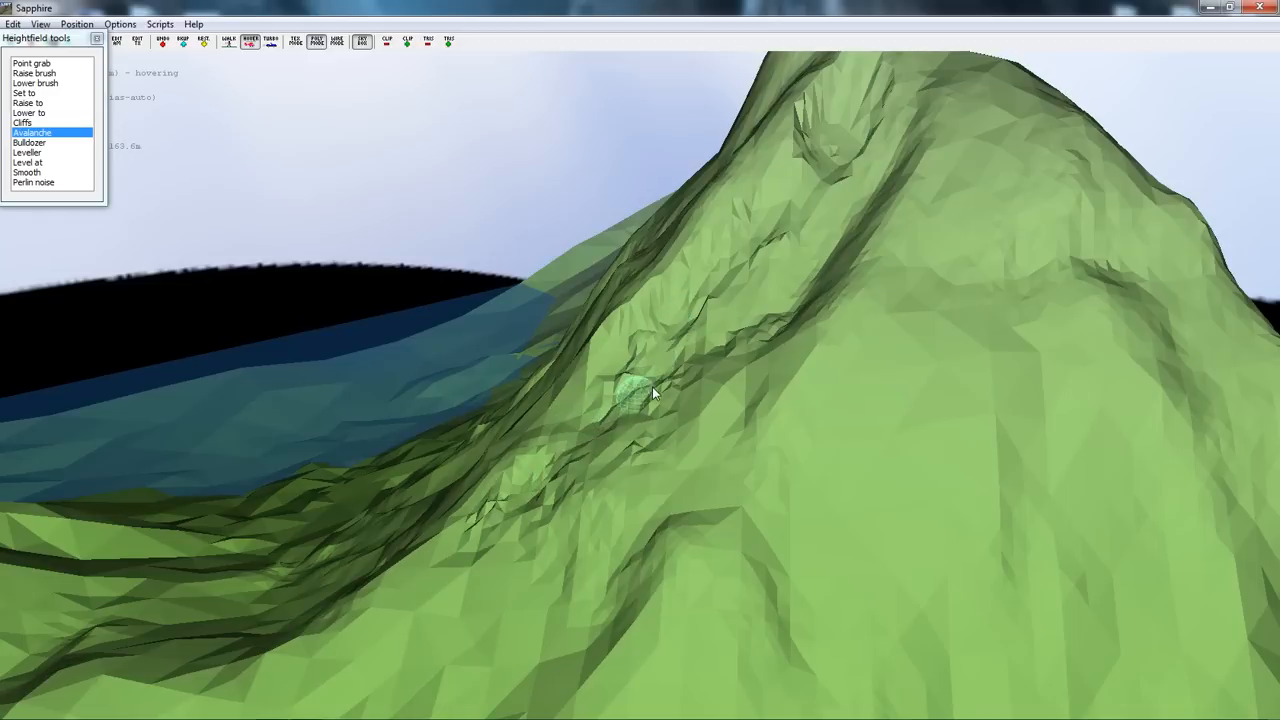
- Apply further Avalanche strokes from the hollow beneath the summit down the middle and lower parts of the roughened slope
left_click_drag(585, 451, 521, 485)
mouse_move(829, 173)
left_mouse_down()
mouse_move(800, 218)
mouse_move(661, 318)
mouse_move(493, 532)
left_mouse_up()
left_click_drag(732, 304, 648, 358)
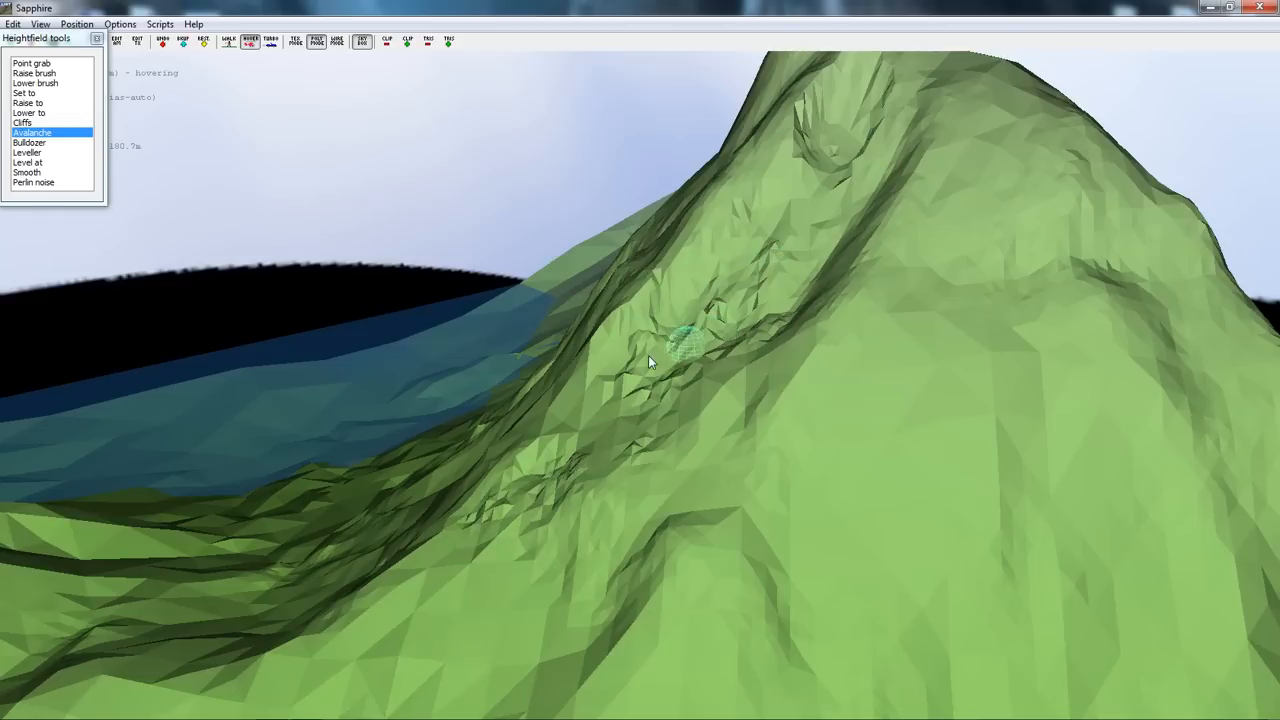
left_click_drag(696, 316, 518, 468)
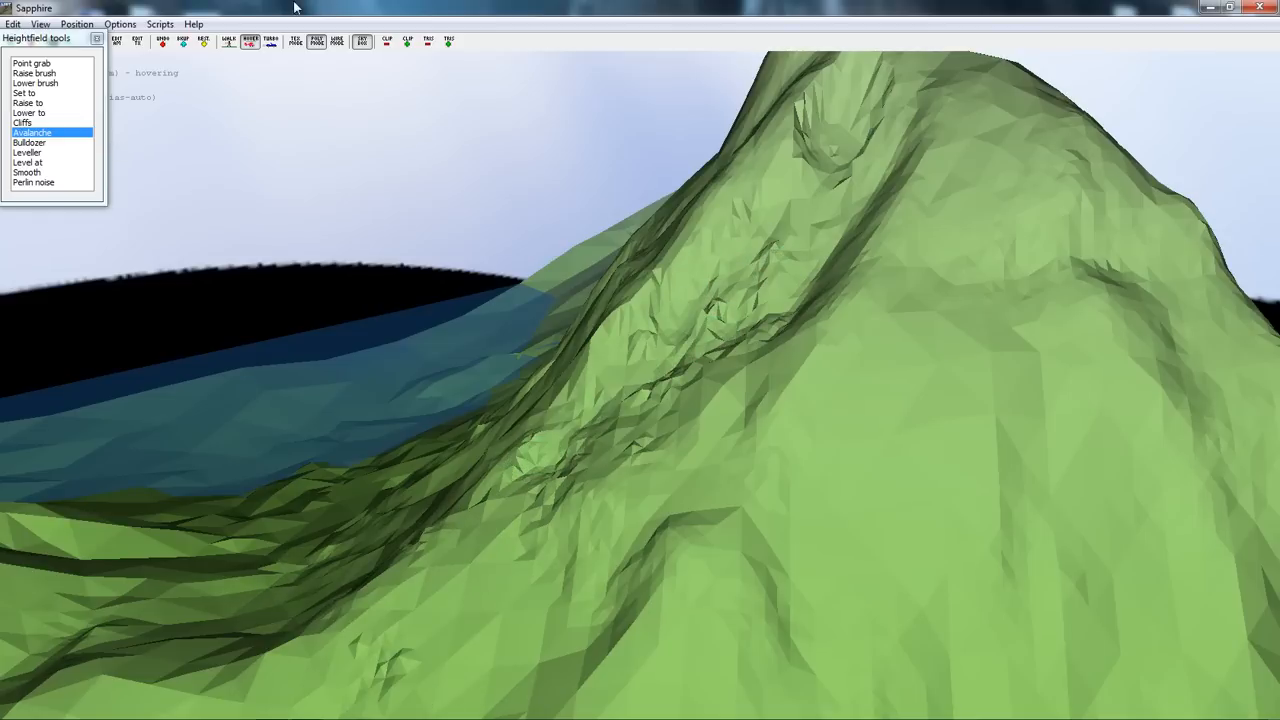
- Switch the terrain to textured display and examine the eroded mountain and surrounding shoreline from several viewpoints
left_click(295, 41)
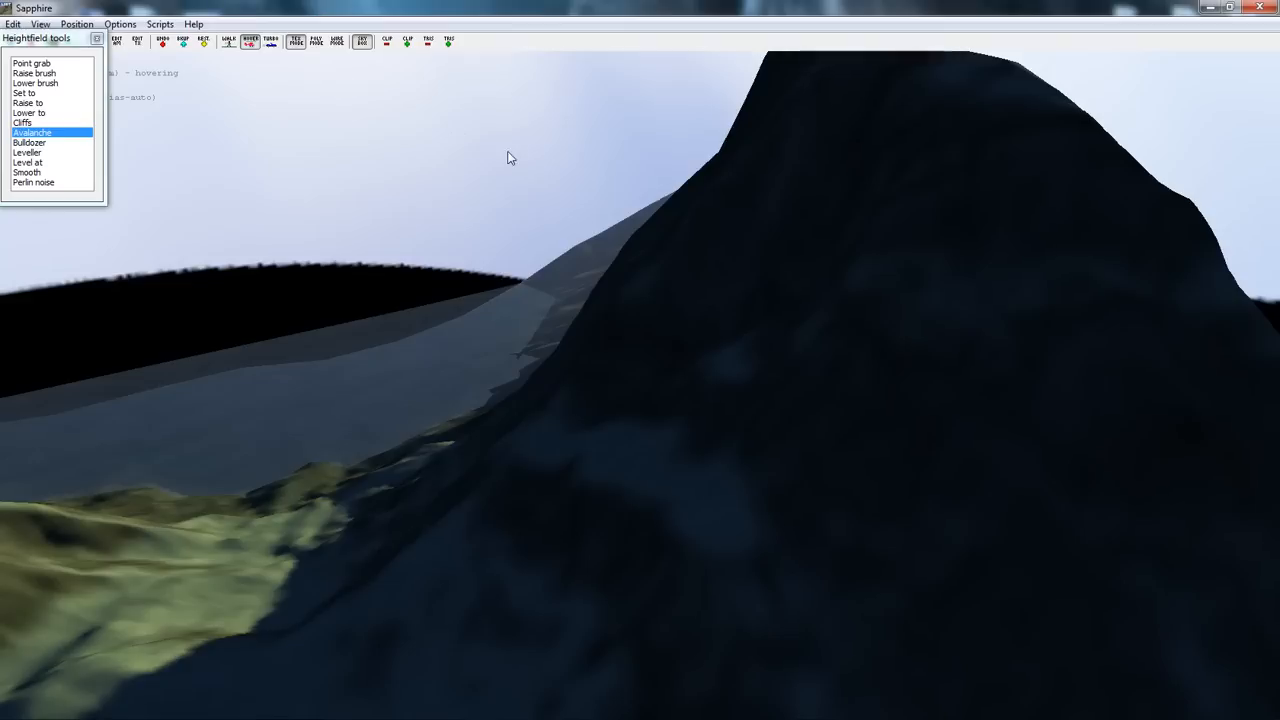
key("a")
key("s")
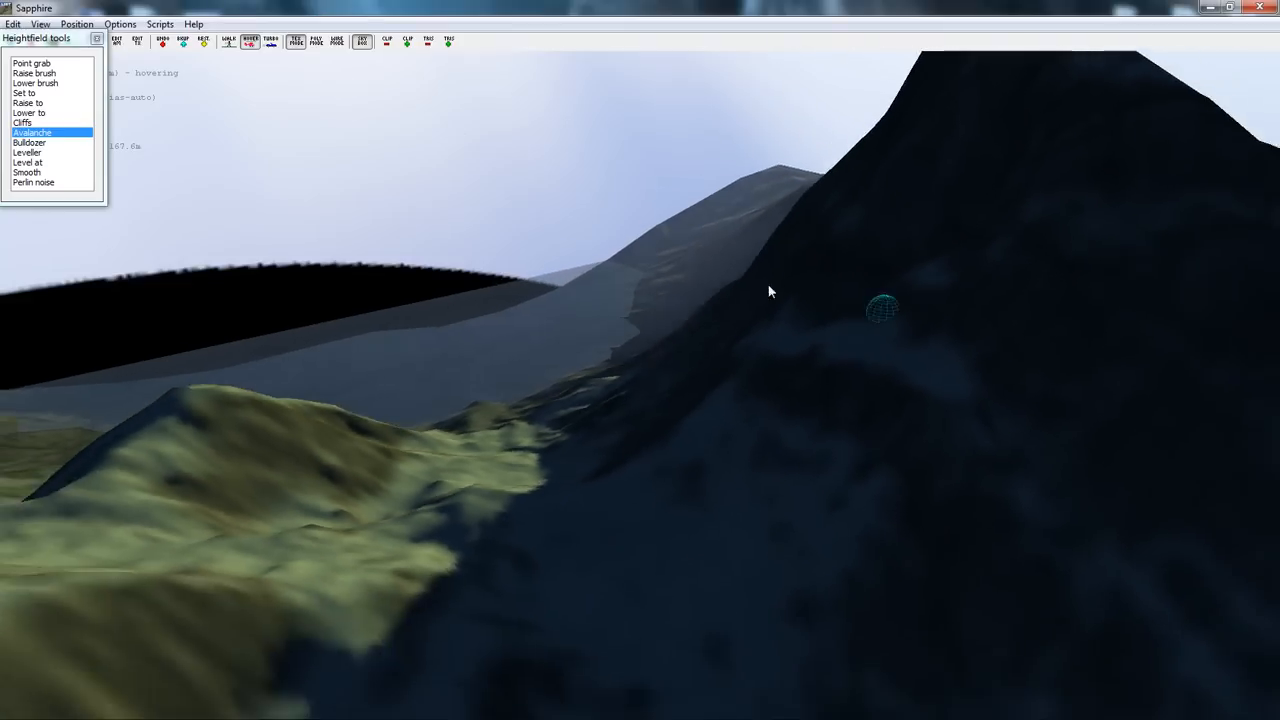
key("d")
key("d")
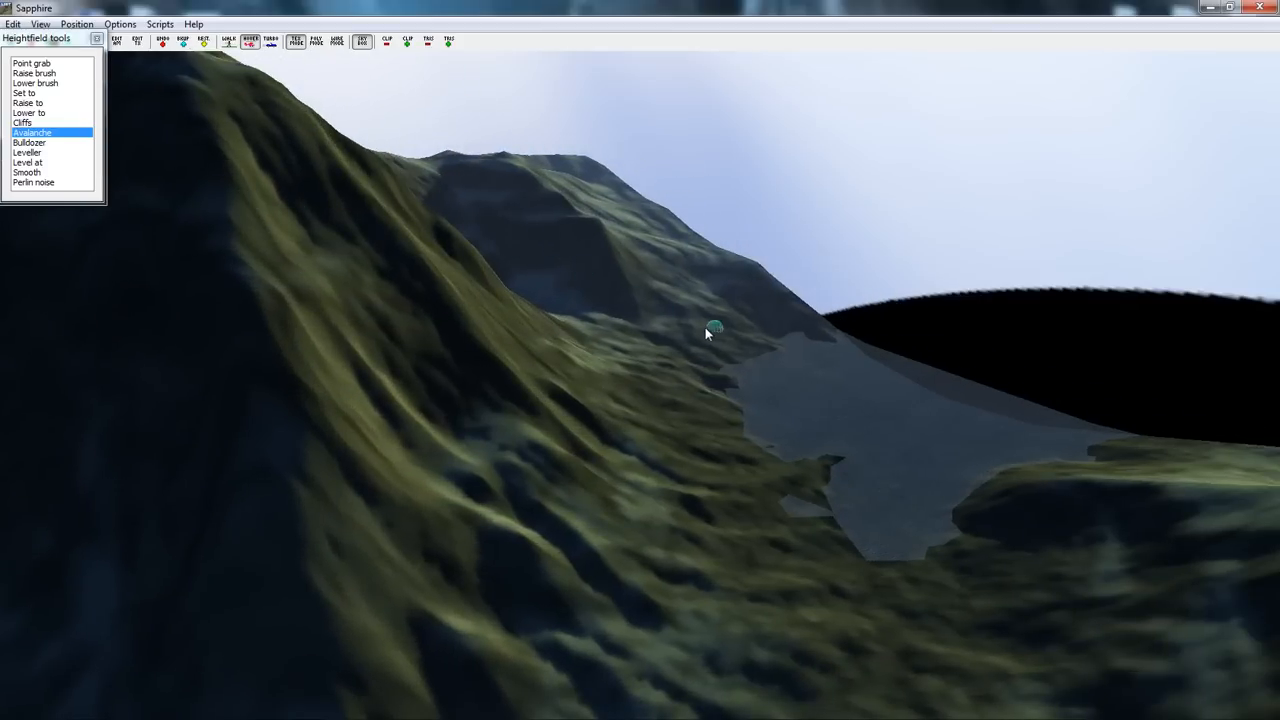
key("a")
key("a")
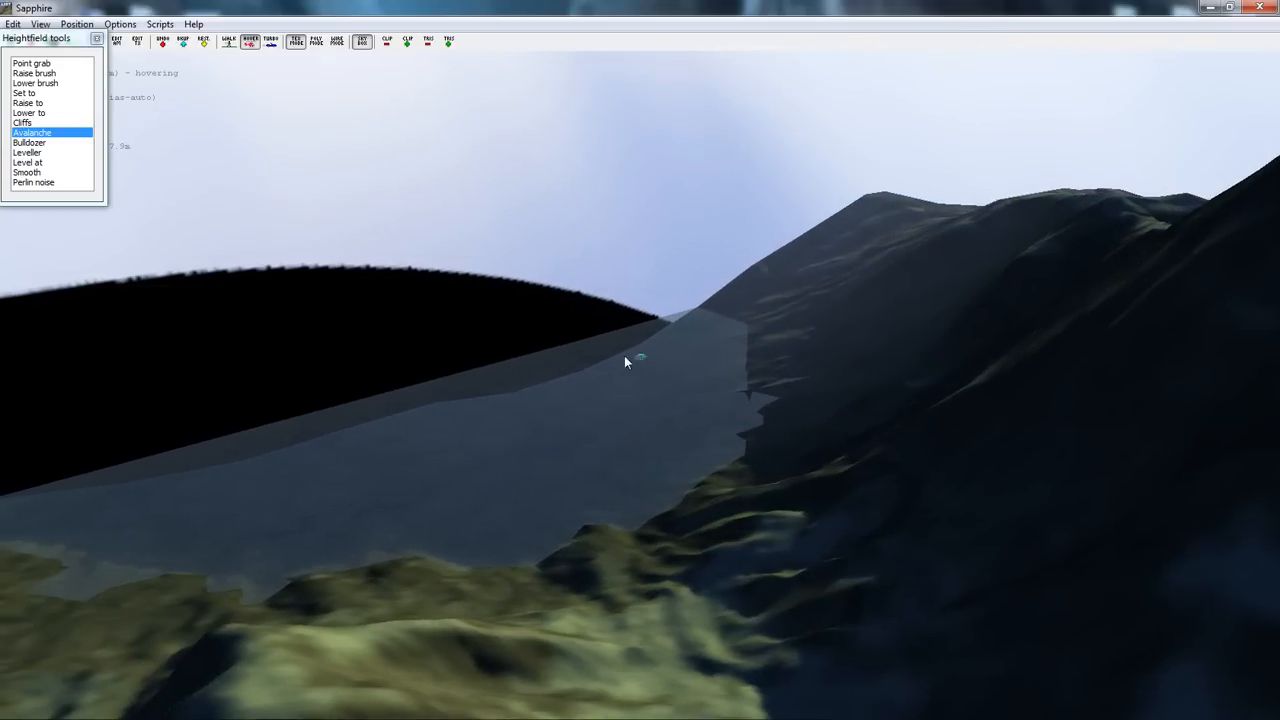
right_click_drag(632, 356, 590, 350)
key("s")
key("d")
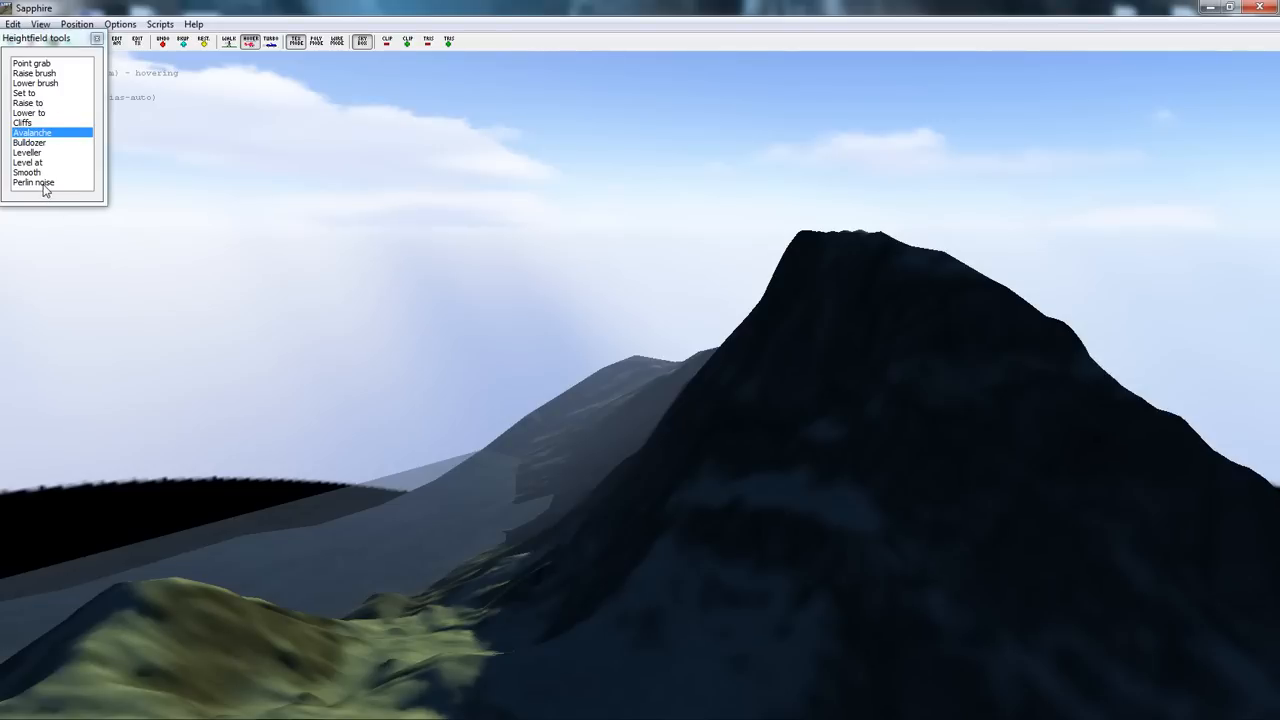
- Show the terrain as shaded polygons and apply an enlarged Perlin noise brush to the slope below the summit hollow
left_click(33, 182)
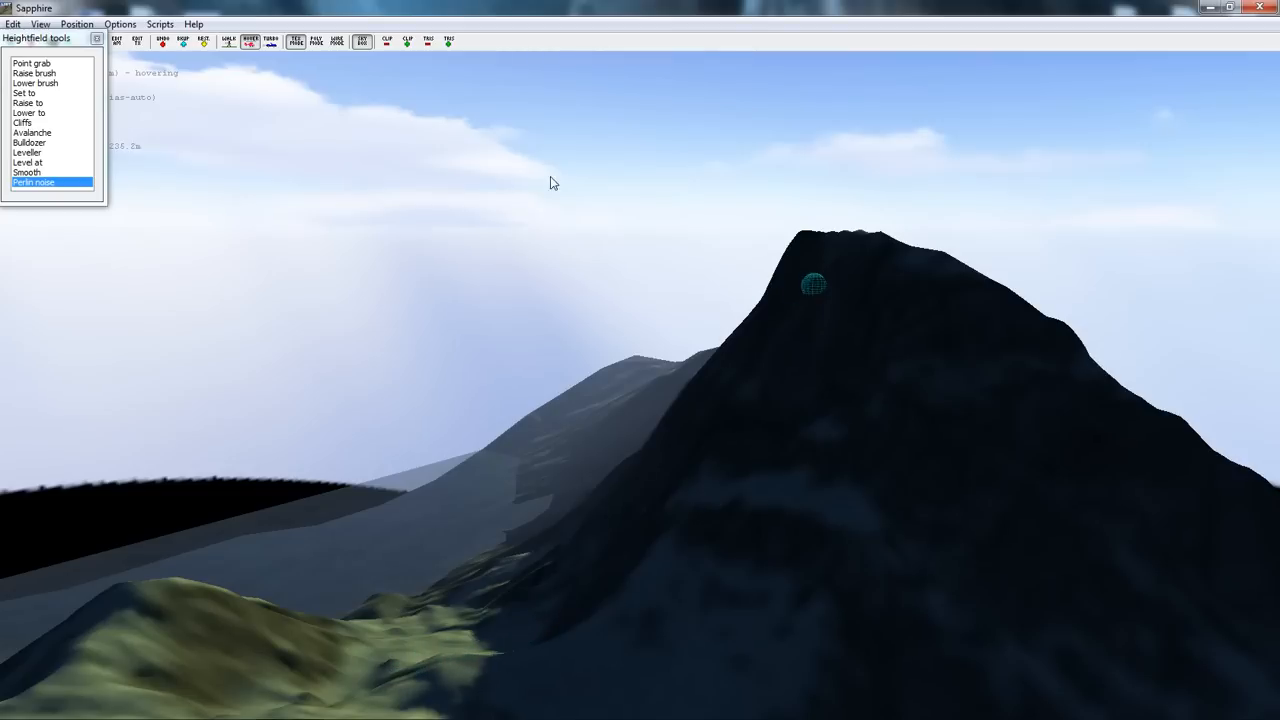
left_click(316, 41)
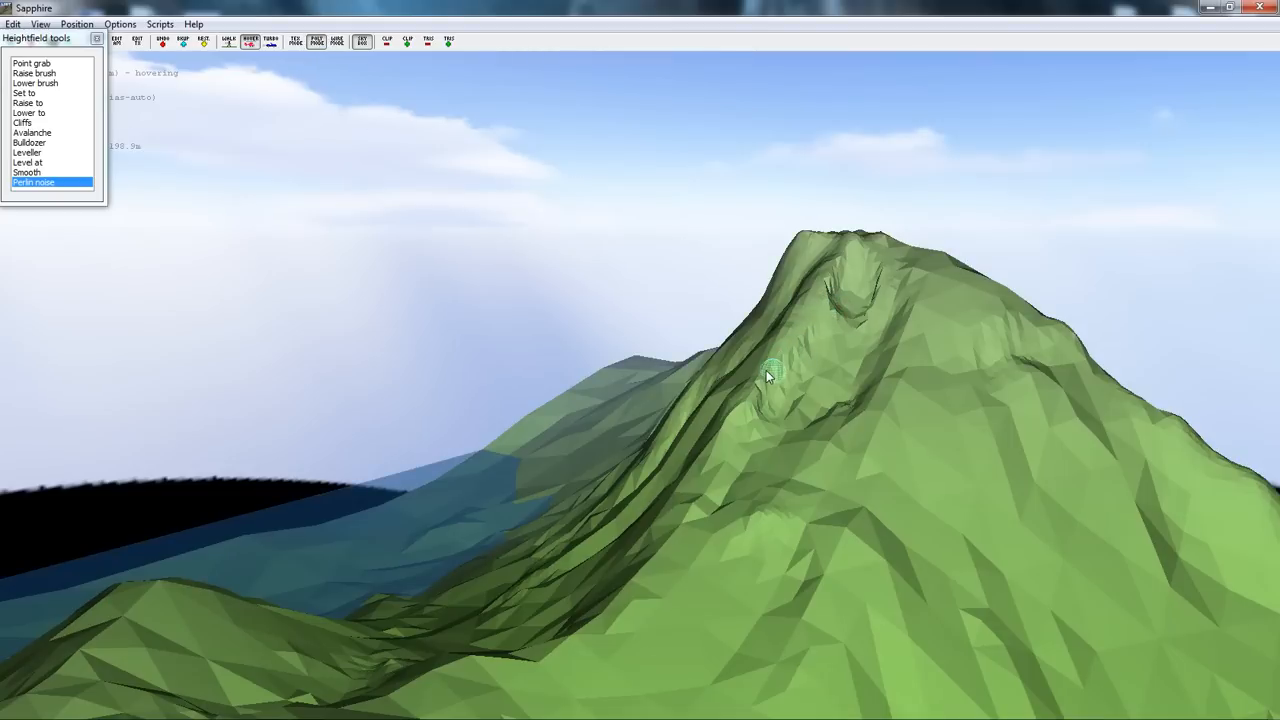
mouse_move(766, 374)
left_mouse_down()
mouse_move(832, 357)
mouse_move(921, 420)
left_mouse_up()
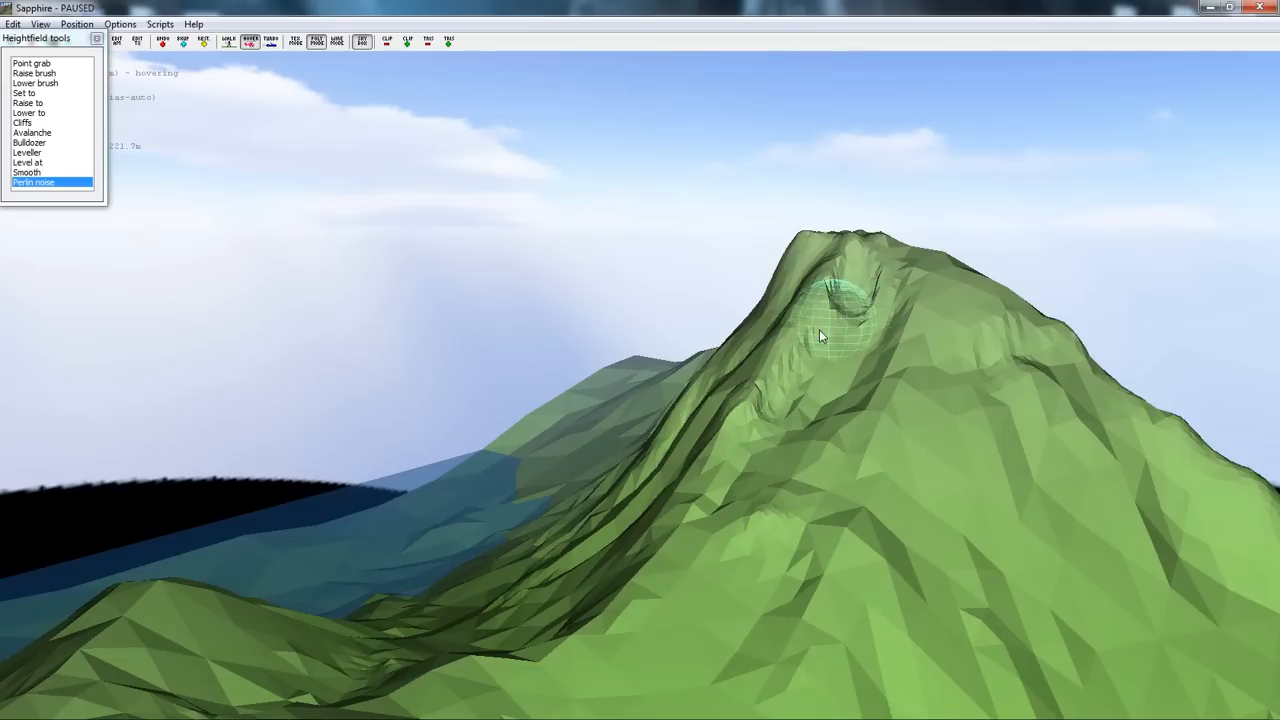
left_click_drag(785, 384, 603, 560)
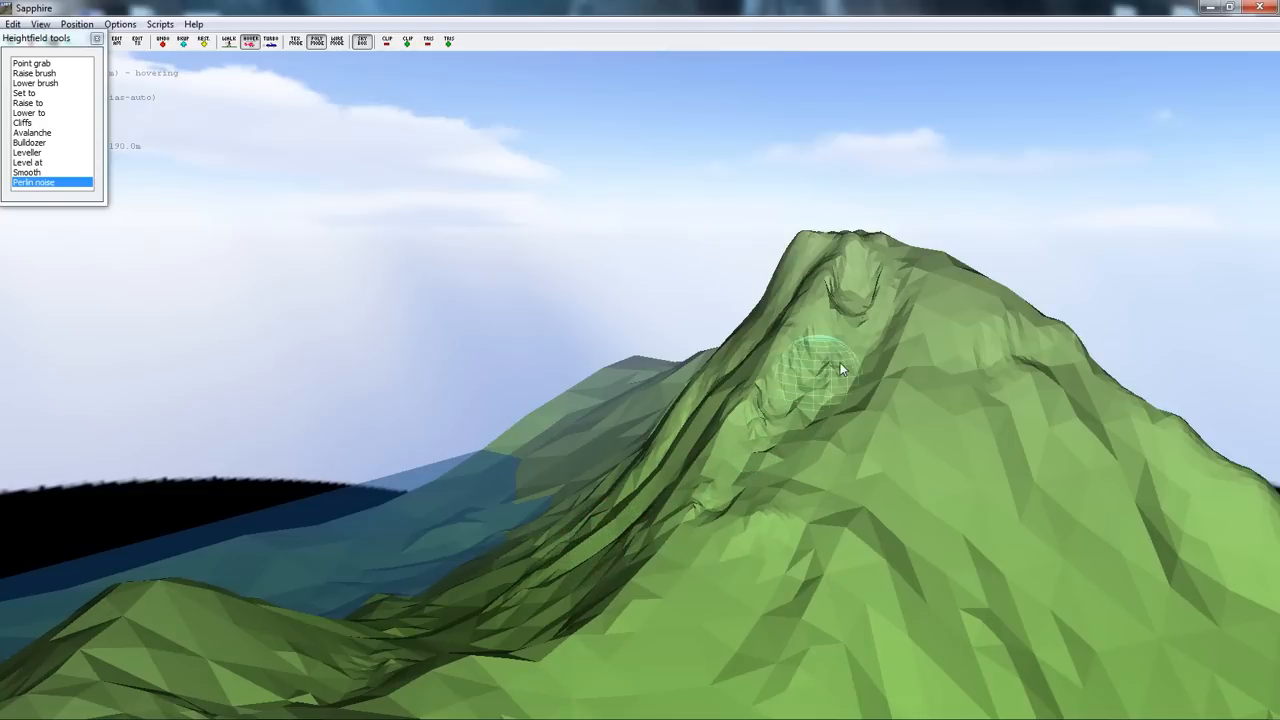
mouse_move(832, 362)
left_mouse_down()
mouse_move(812, 360)
mouse_move(660, 526)
mouse_move(663, 539)
mouse_move(729, 498)
mouse_move(786, 433)
left_mouse_up()
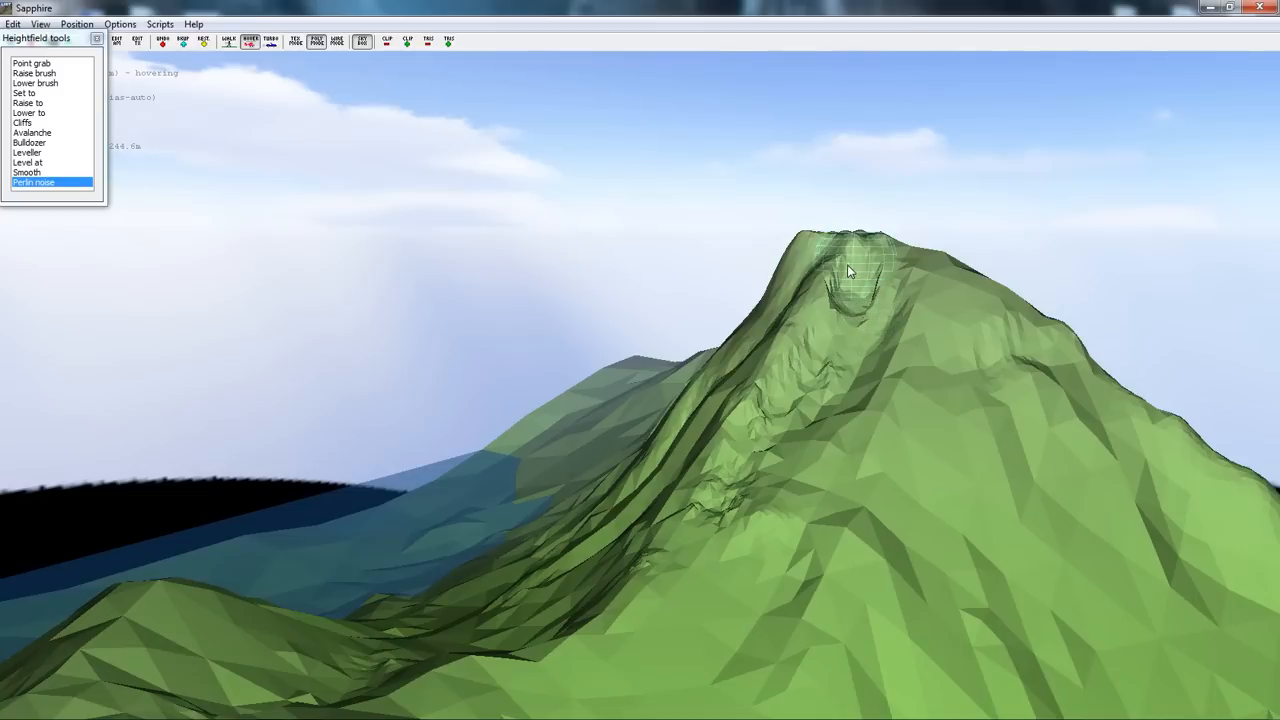
- Smooth the summit hollow and the roughened slope all the way down to the mountain's foot
left_click(36, 173)
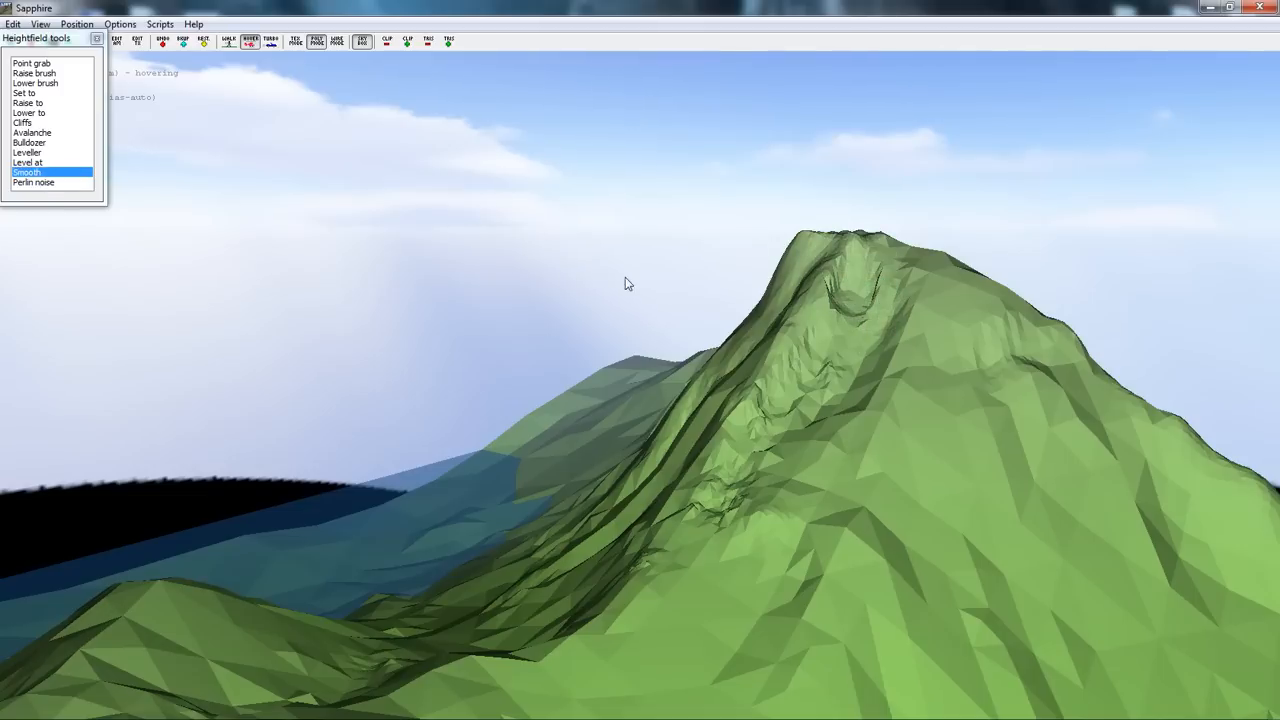
mouse_move(850, 290)
left_mouse_down()
mouse_move(773, 408)
mouse_move(545, 558)
left_mouse_up()
mouse_move(587, 510)
left_mouse_down()
mouse_move(518, 582)
mouse_move(680, 575)
mouse_move(720, 512)
mouse_move(577, 606)
mouse_move(644, 577)
mouse_move(873, 316)
mouse_move(829, 238)
mouse_move(800, 220)
mouse_move(820, 260)
mouse_move(731, 290)
left_mouse_up()
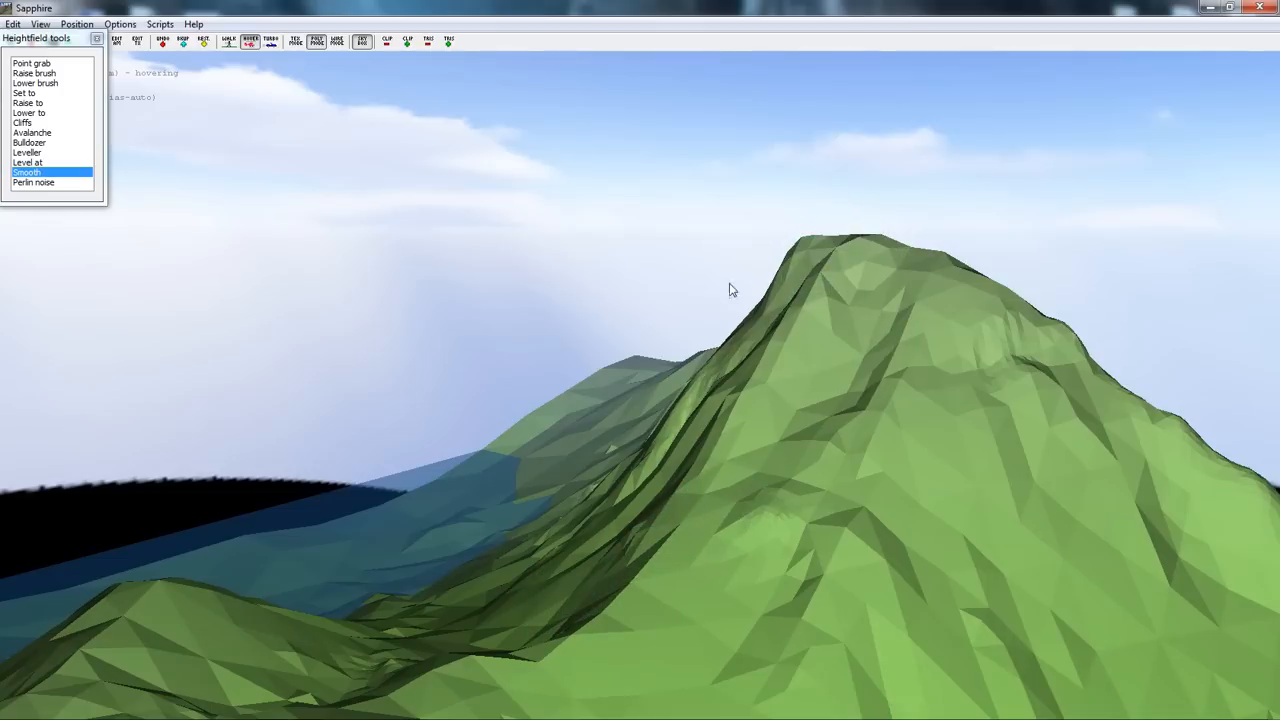
left_click(32, 163)
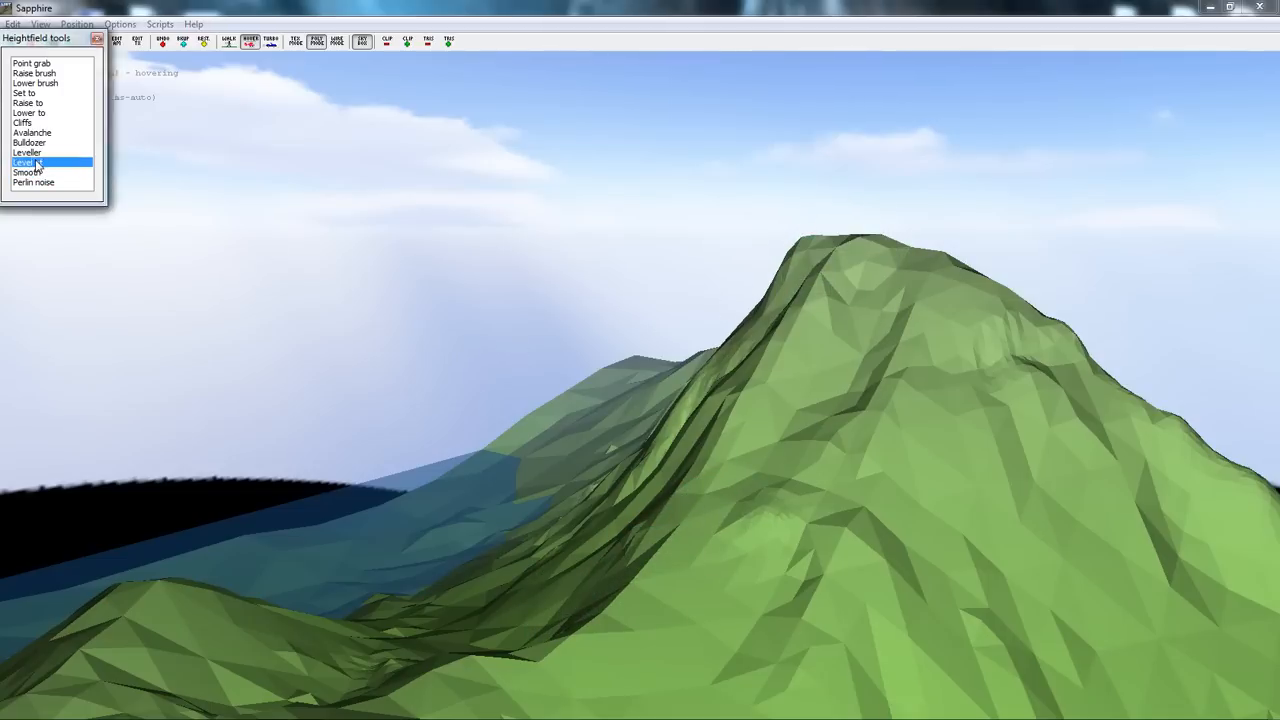
left_click(171, 139)
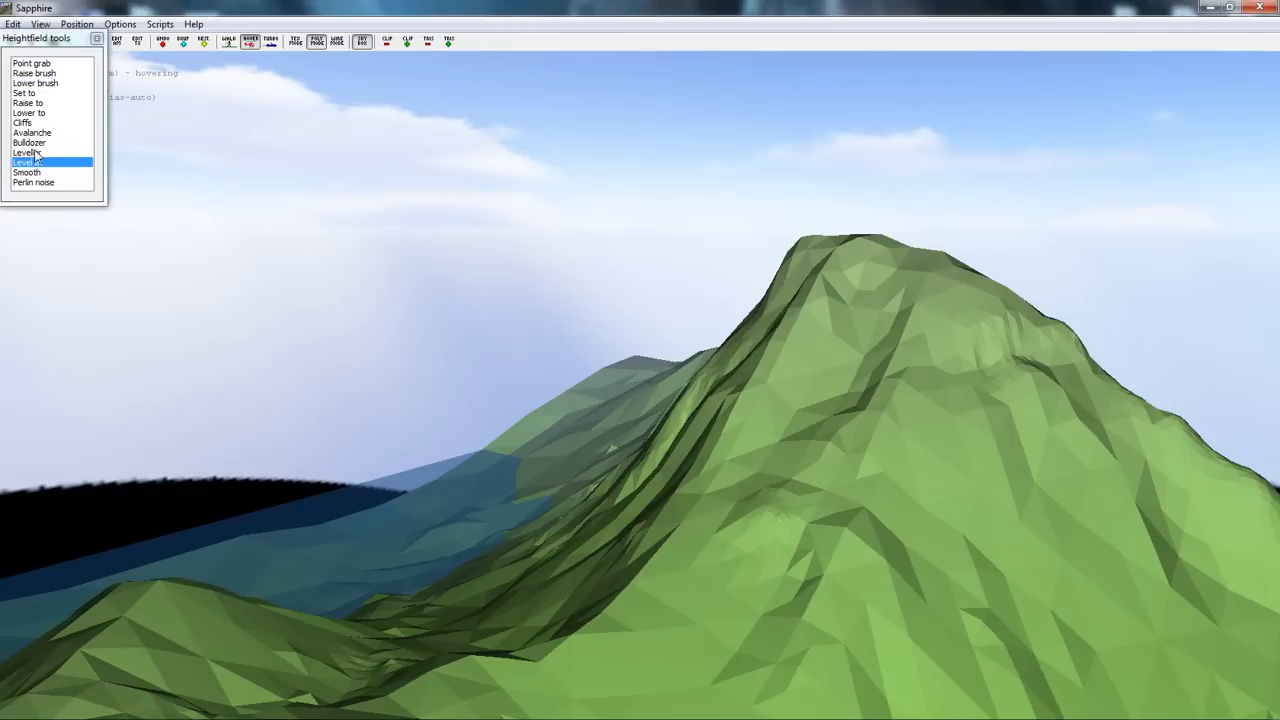
left_click(32, 152)
left_click(40, 133)
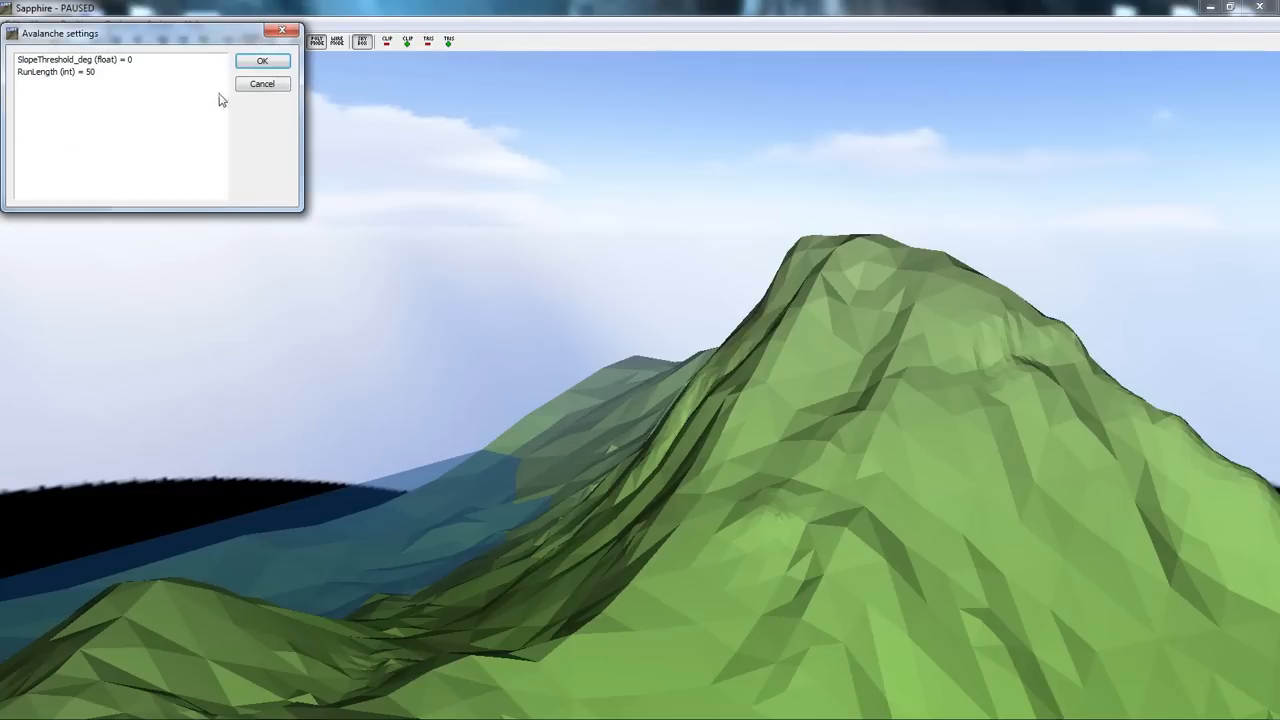
left_click(246, 86)
- Try the Bulldozer at the mountain's foot with 45-degree edge slope, 100-pixel edge width and 0 m vertical offset, and undo the change
left_click(36, 152)
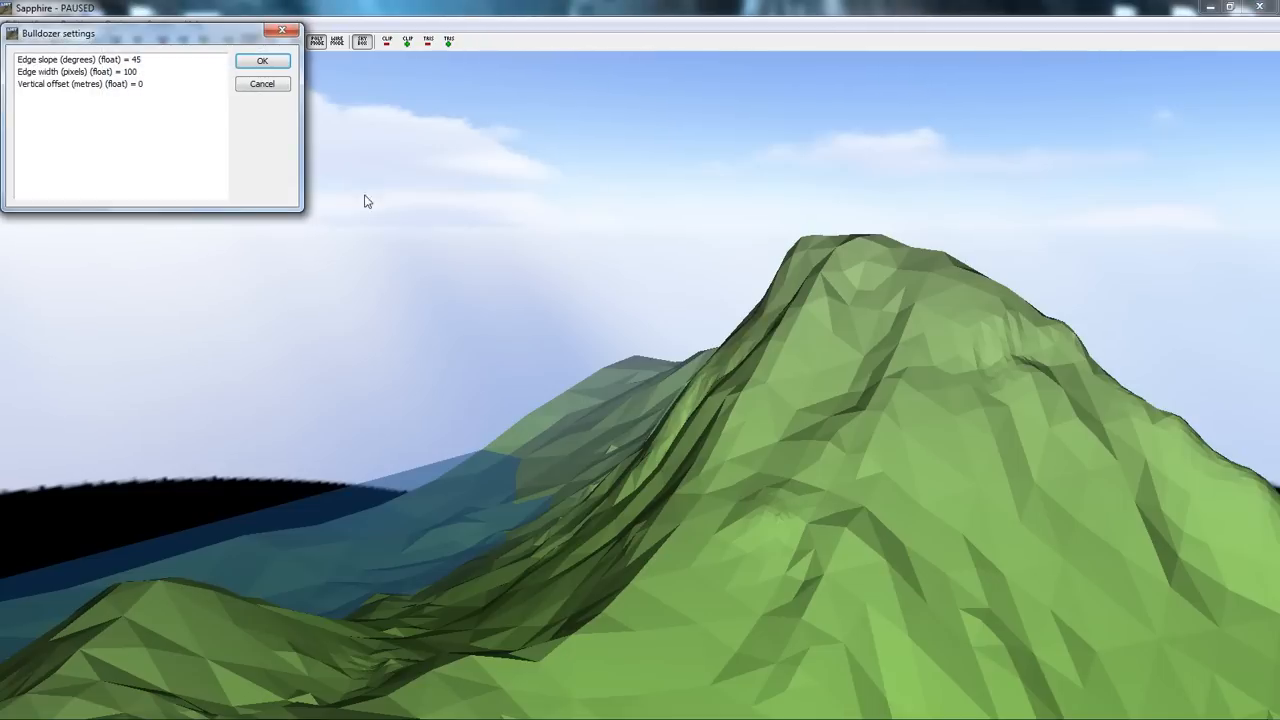
left_click(262, 61)
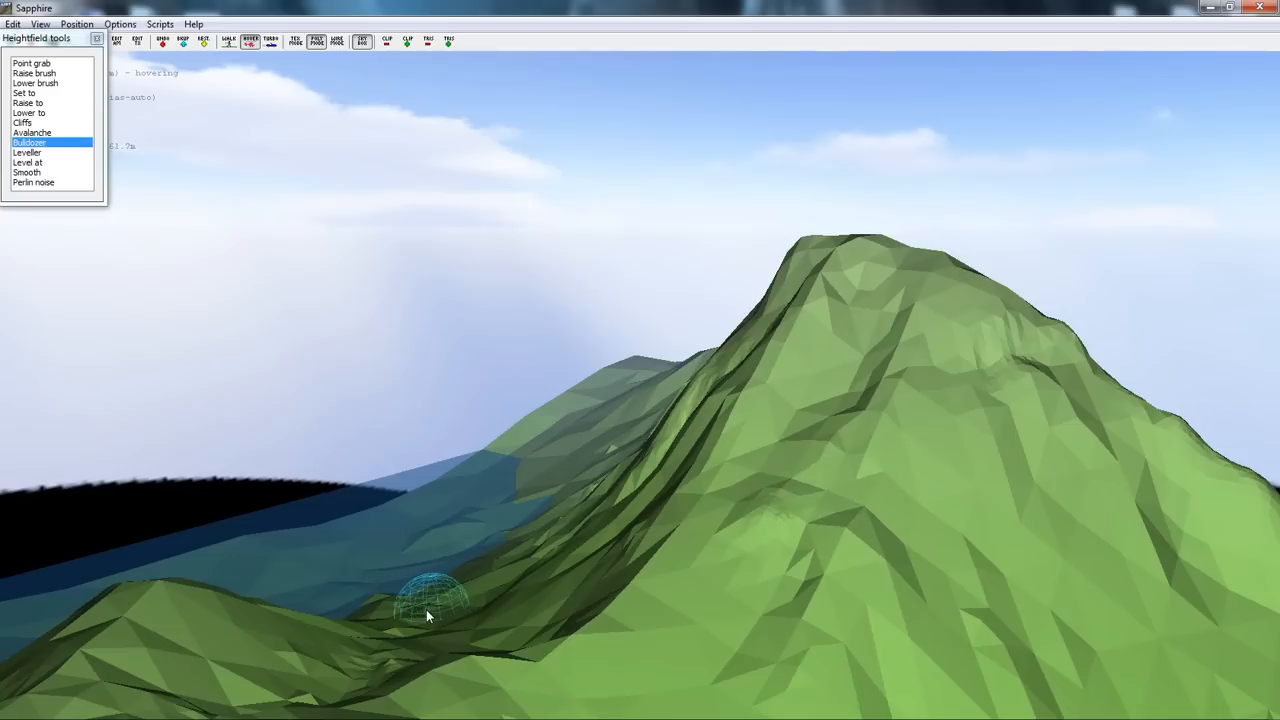
left_click_drag(395, 605, 380, 601)
left_click_drag(456, 610, 399, 580)
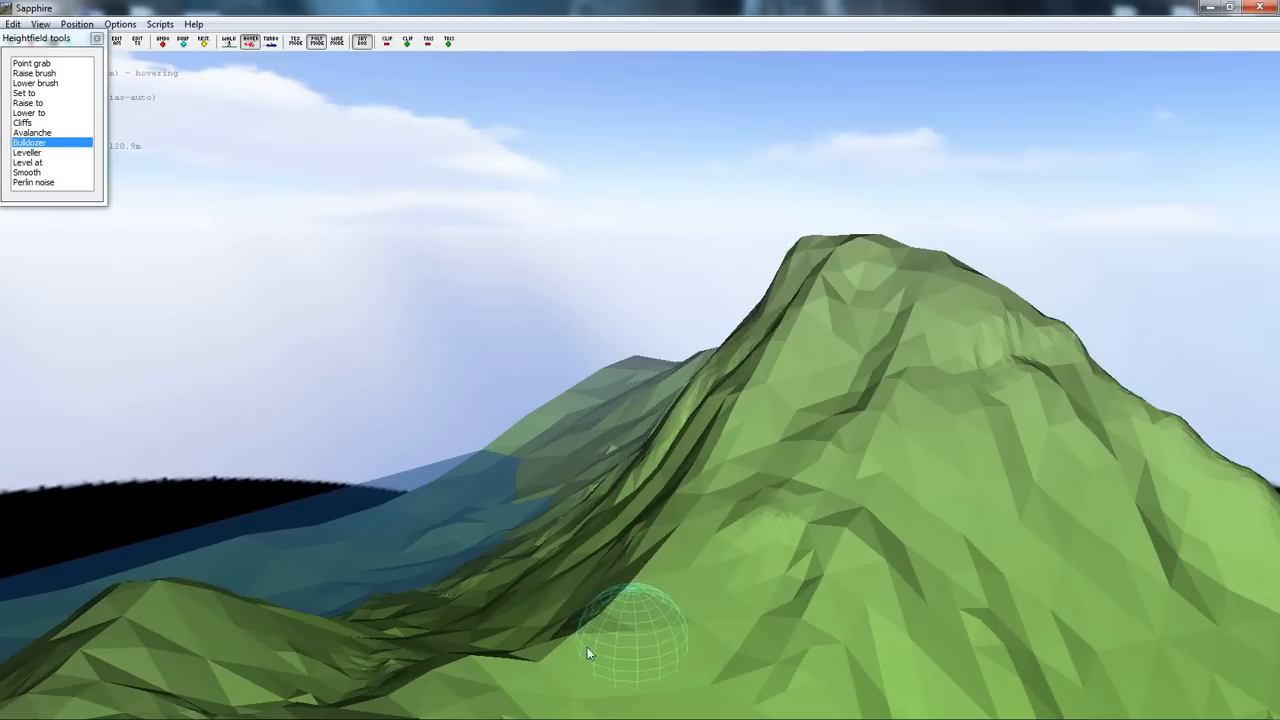
left_click_drag(648, 657, 465, 586)
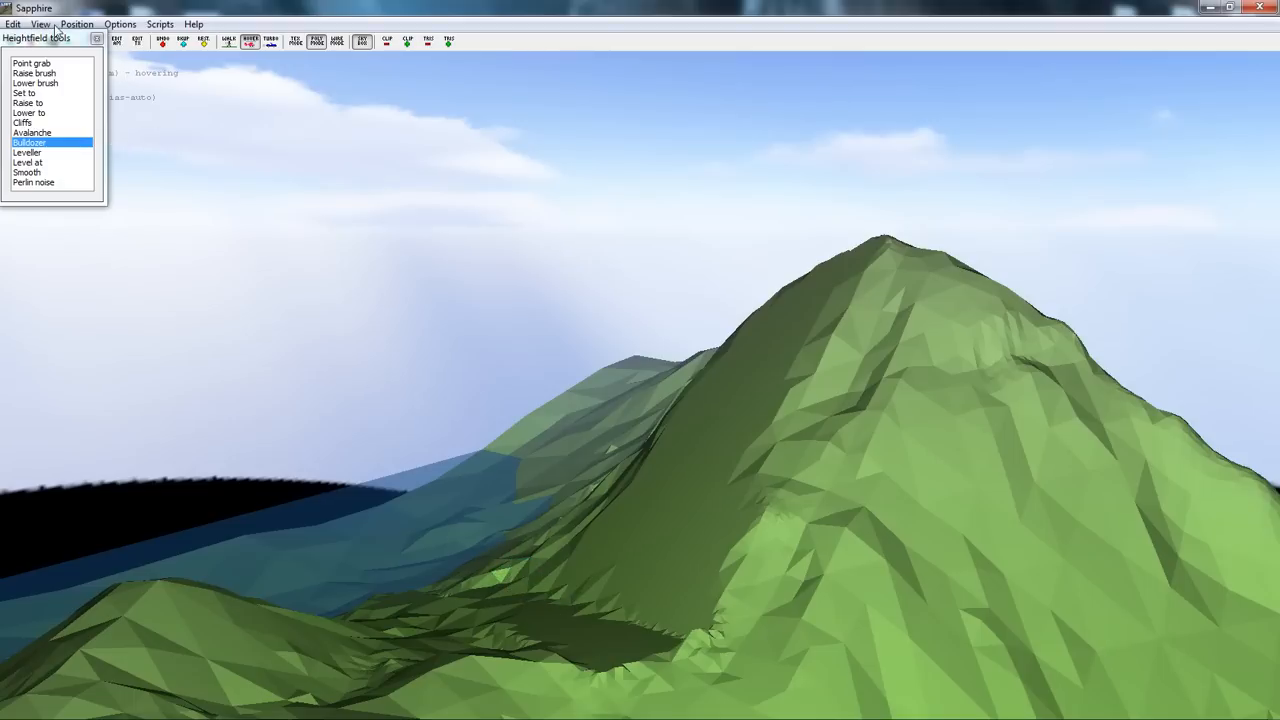
left_click_drag(56, 42, 69, 79)
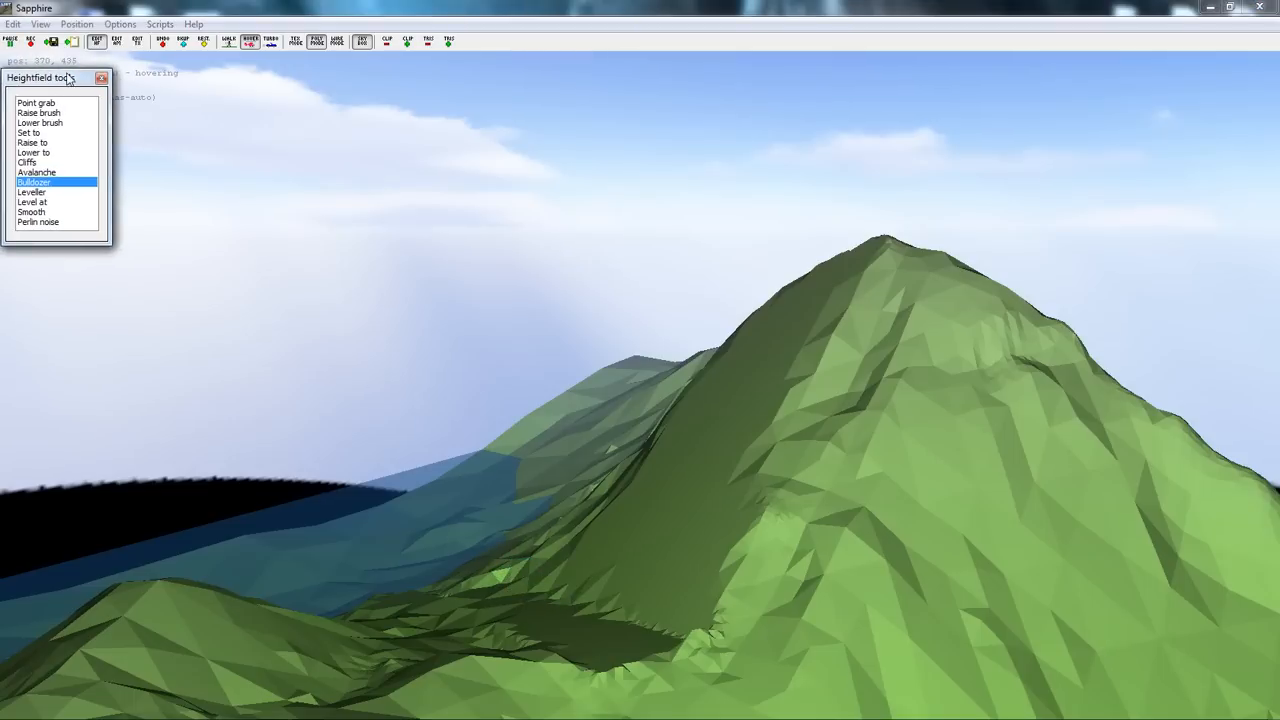
left_click(161, 42)
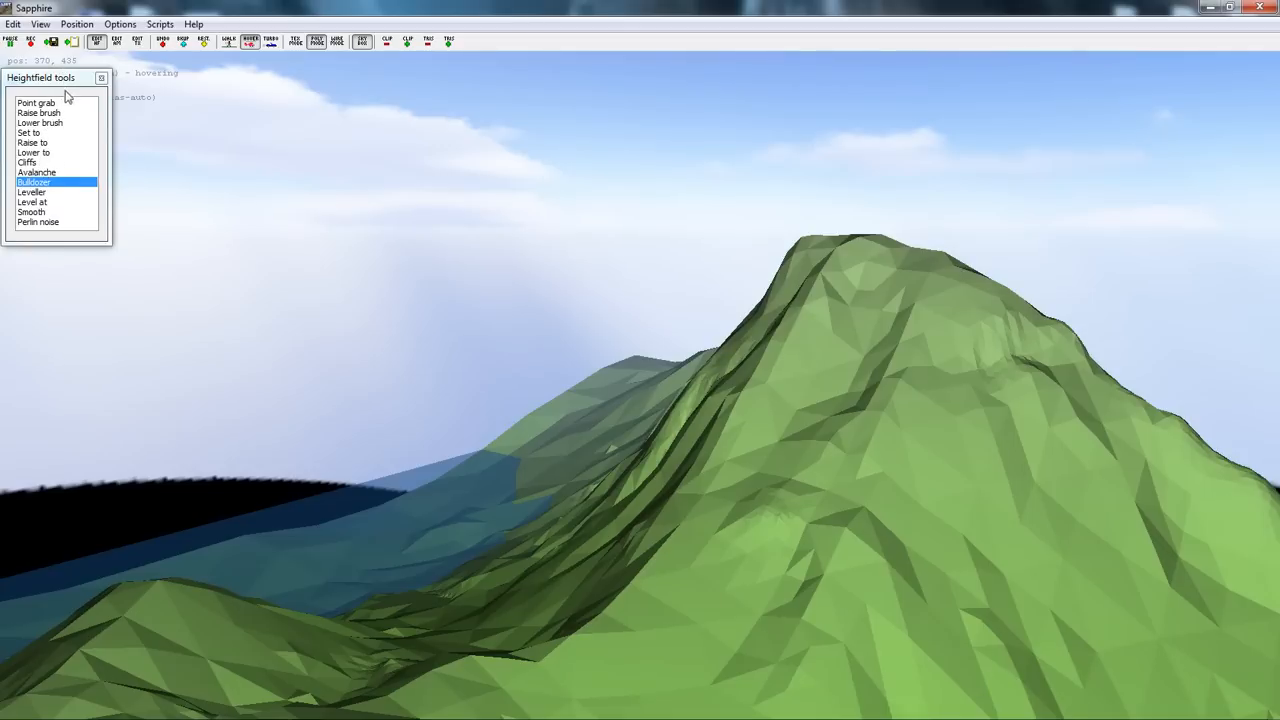
- Close the heightfield tools and open the texture brush settings
left_click(102, 78)
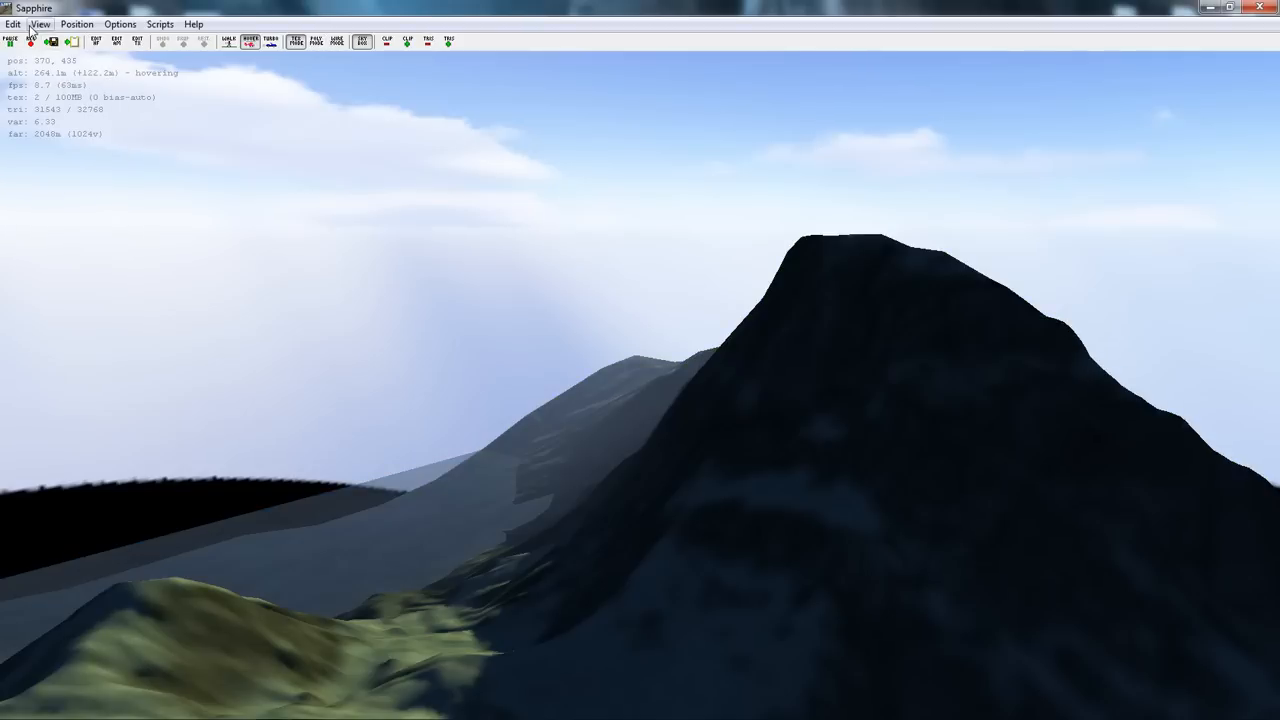
left_click_drag(741, 395, 645, 575)
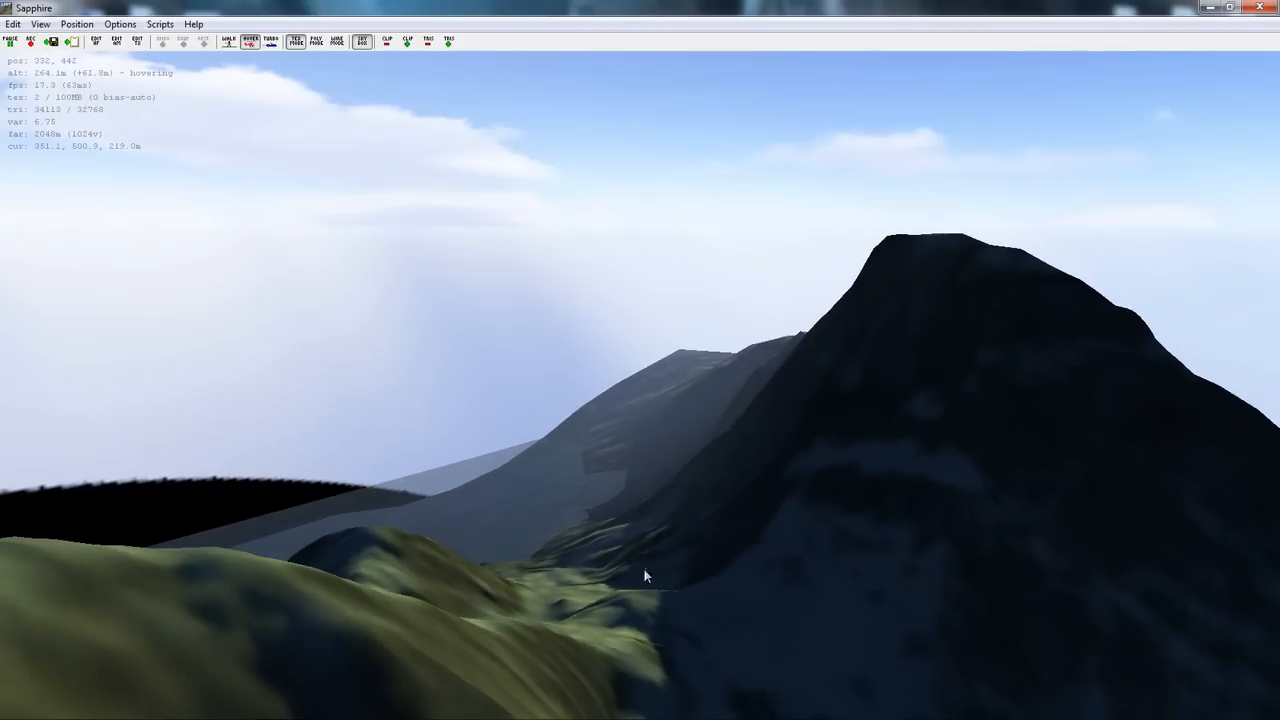
left_click(13, 24)
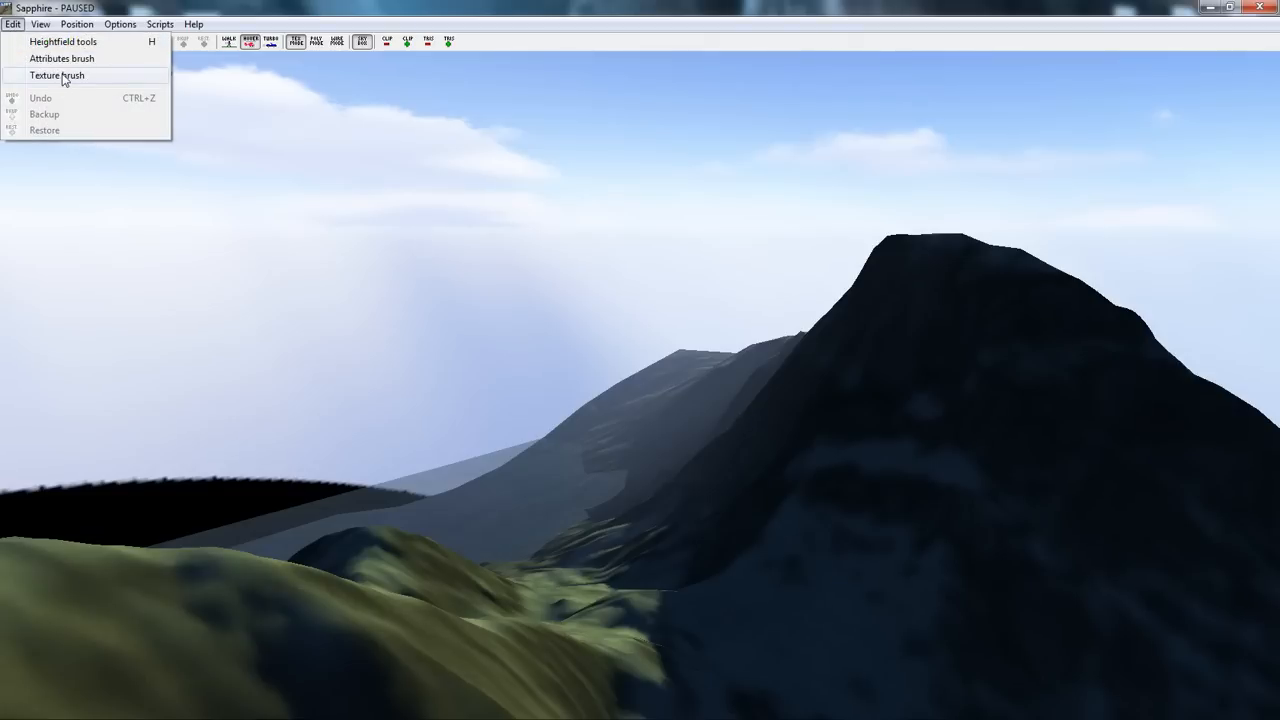
left_click(60, 76)
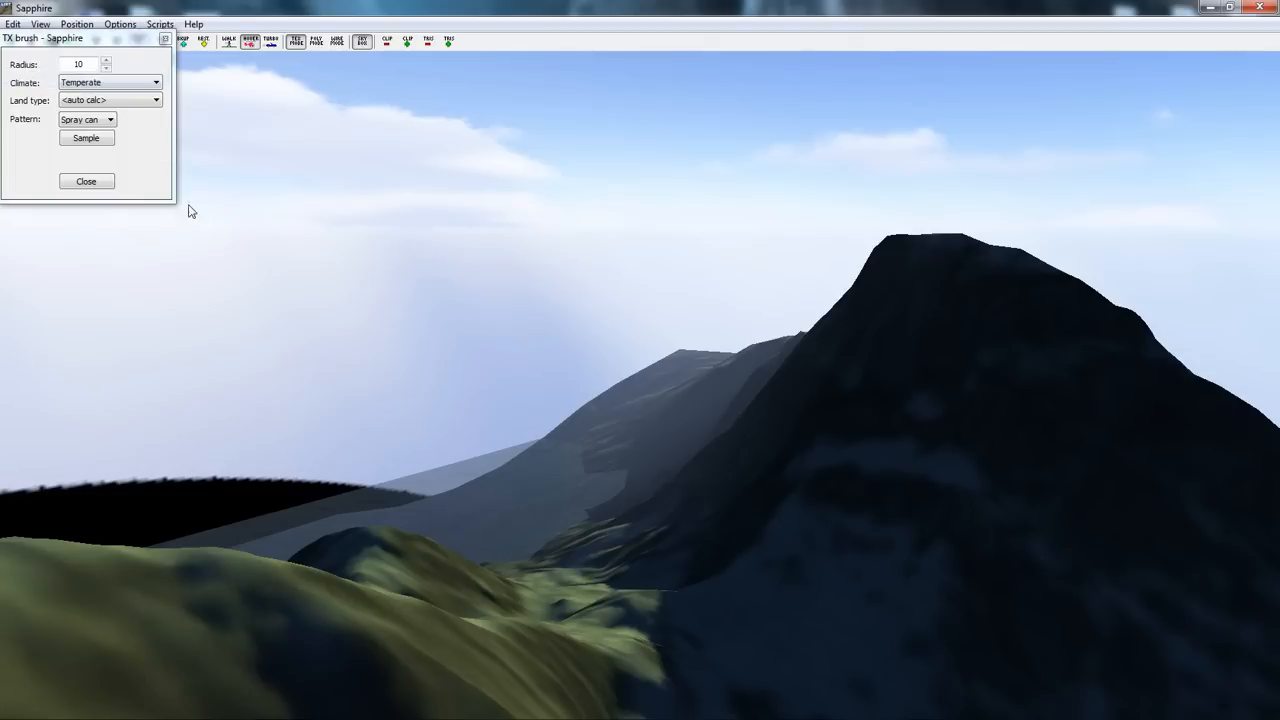
- Try painting the mountain's upper face with the Temperate climate and the Snow land type
left_click(137, 84)
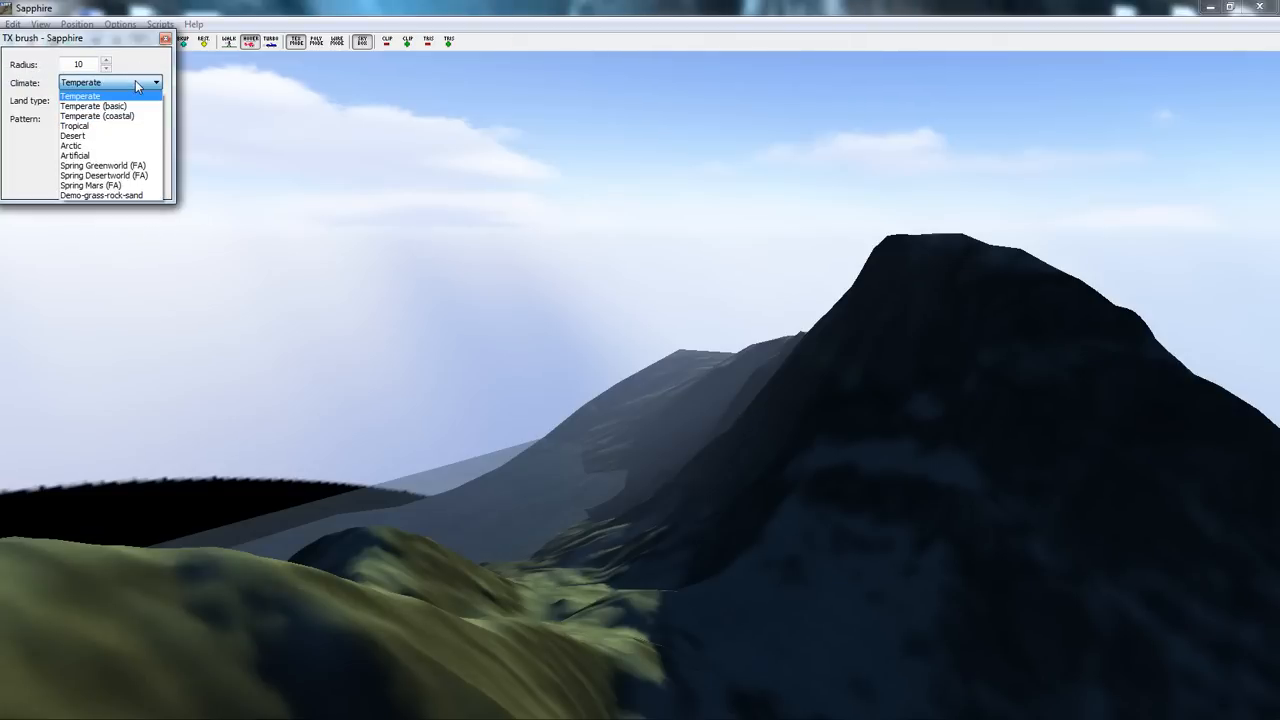
left_click(136, 84)
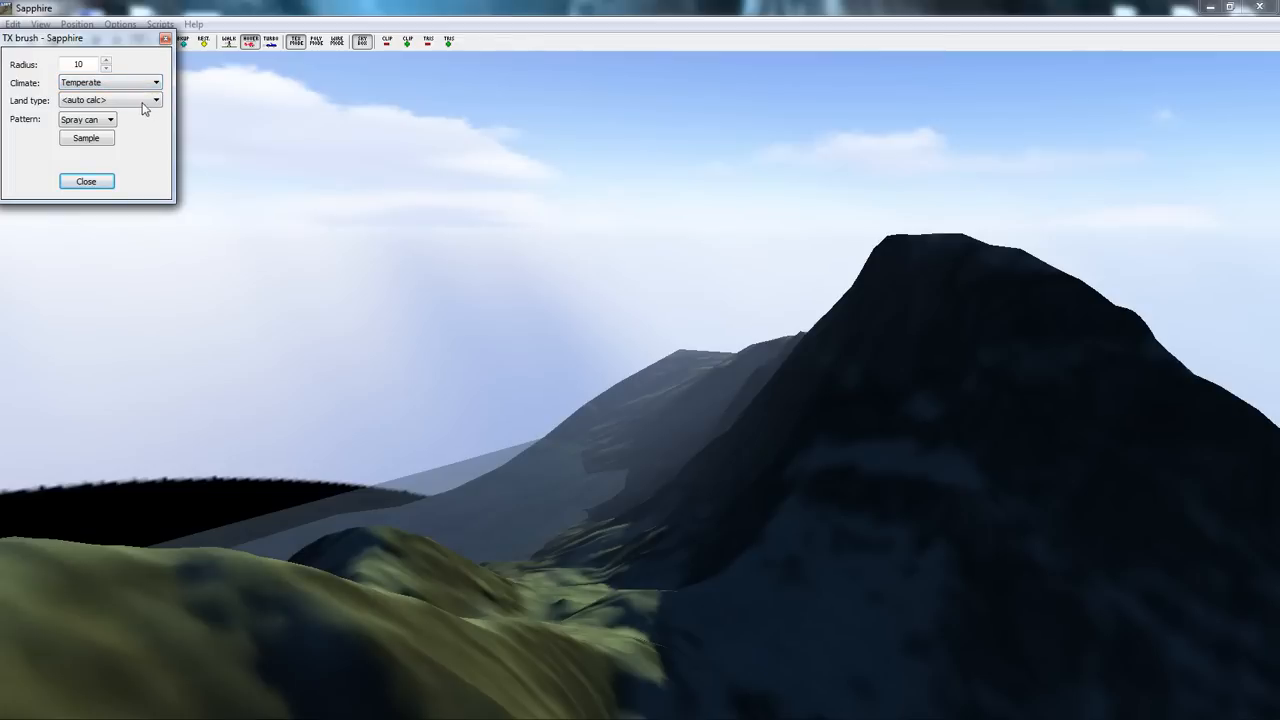
left_click(143, 104)
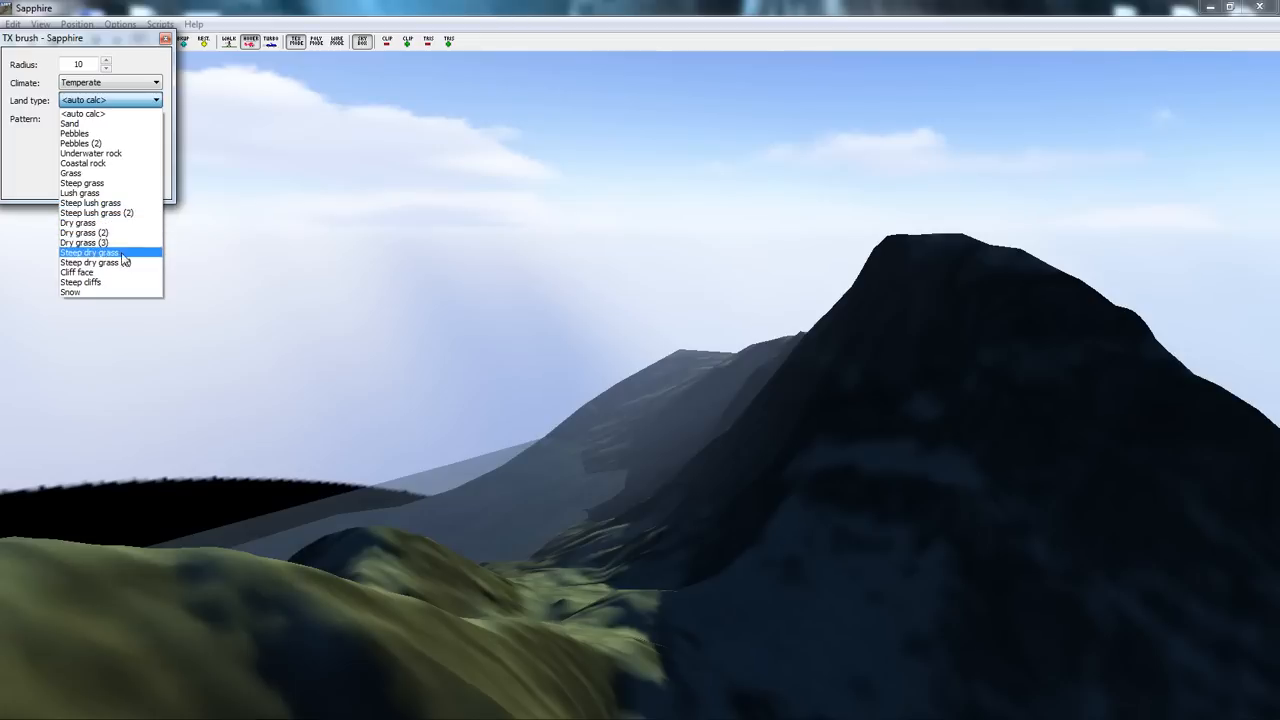
left_click(116, 292)
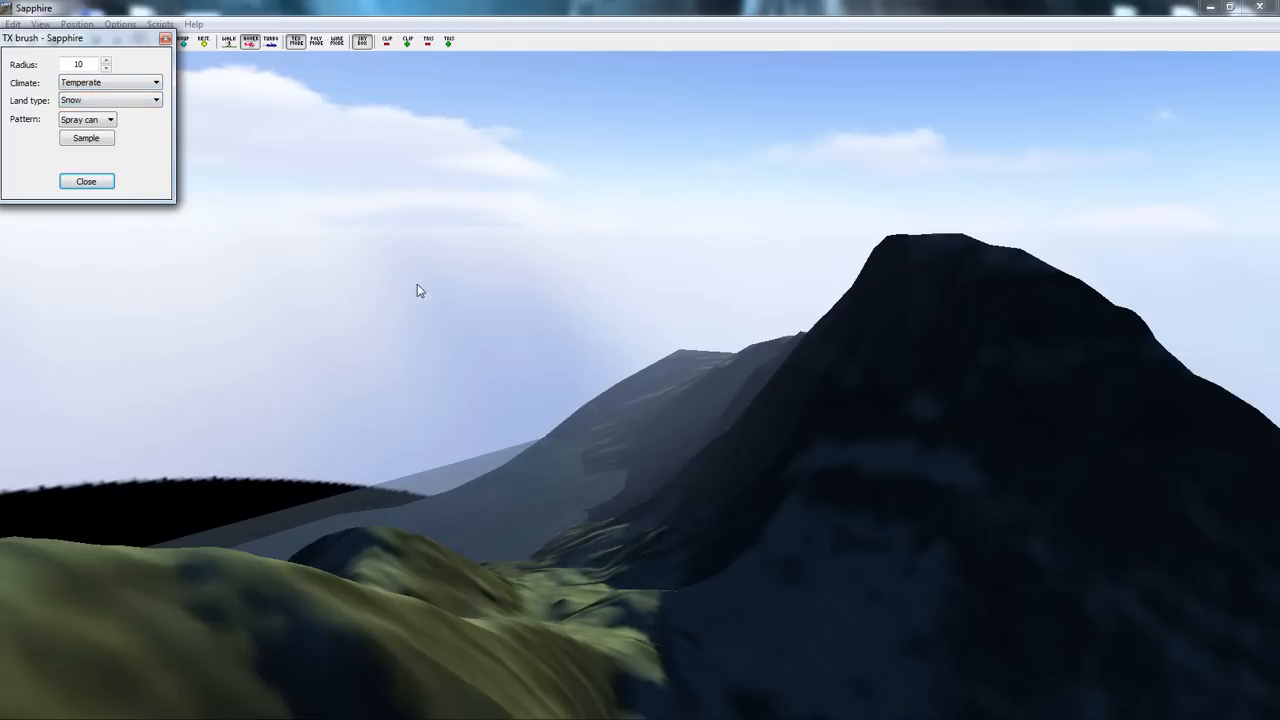
left_click(971, 316)
left_click(903, 328)
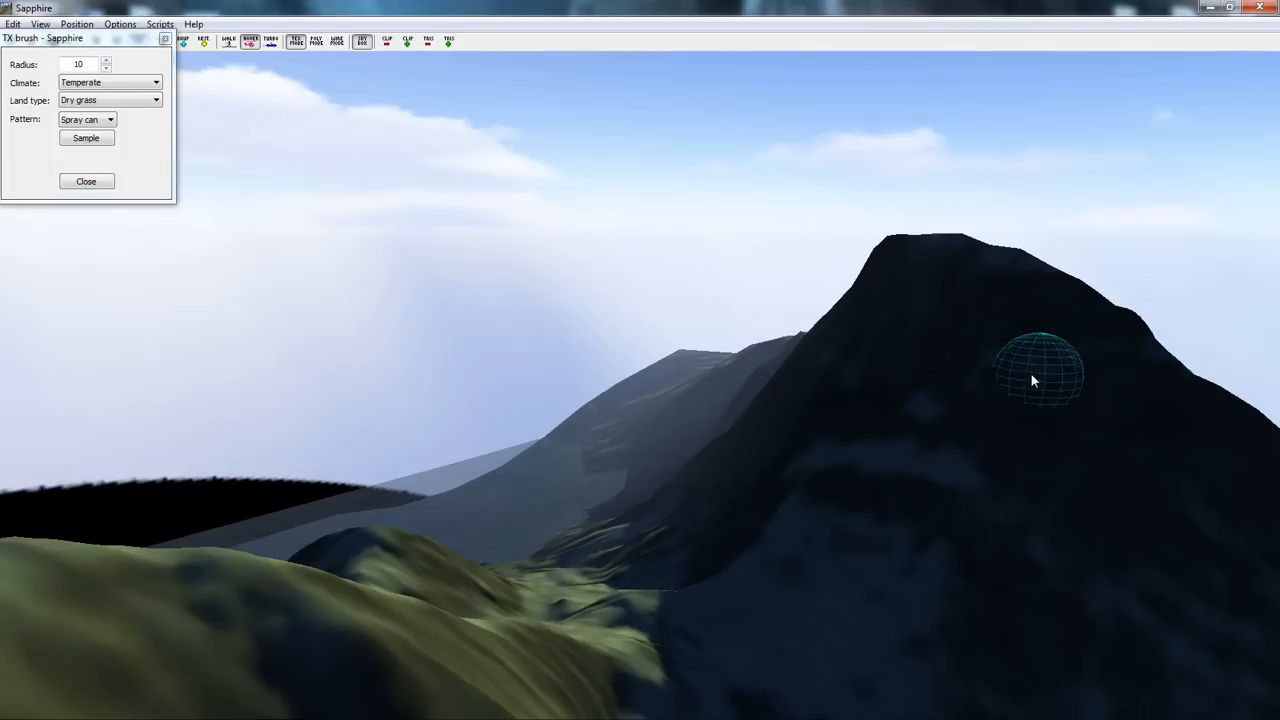
- Set the texture brush's land type to Snow and brush it across the mountain's dark upper face
left_click(110, 100)
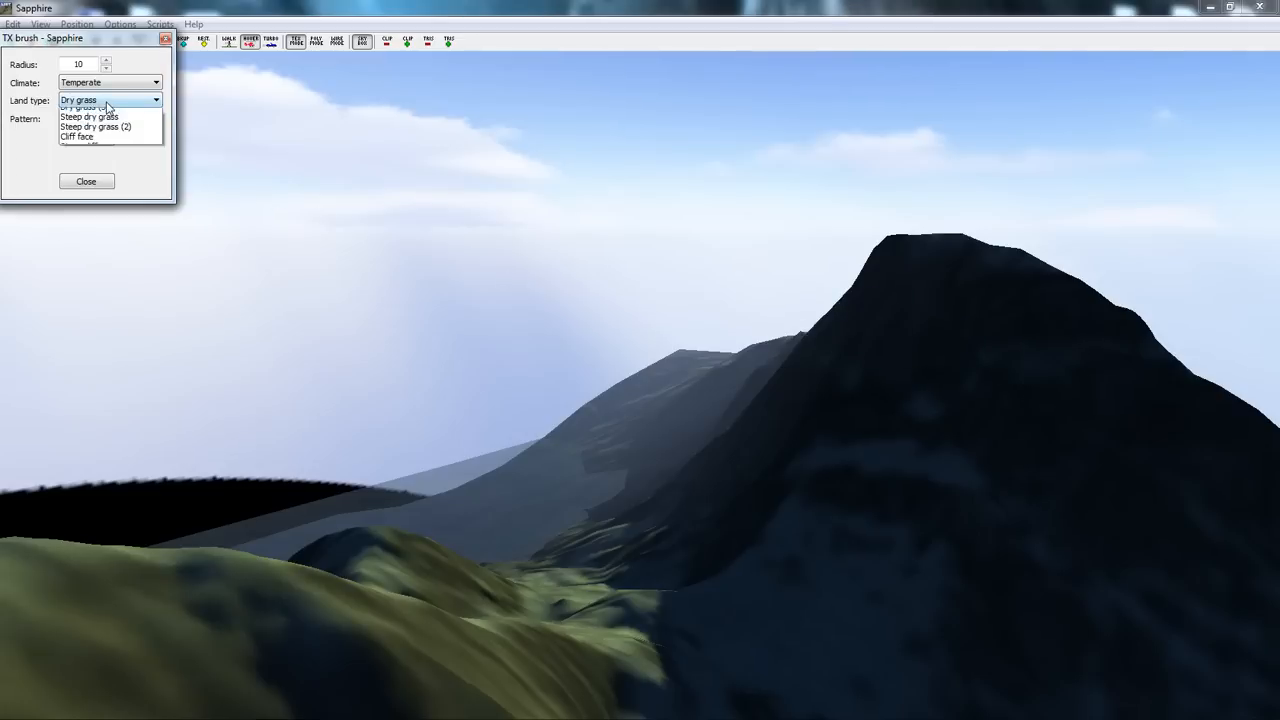
left_click(74, 294)
left_click(104, 140)
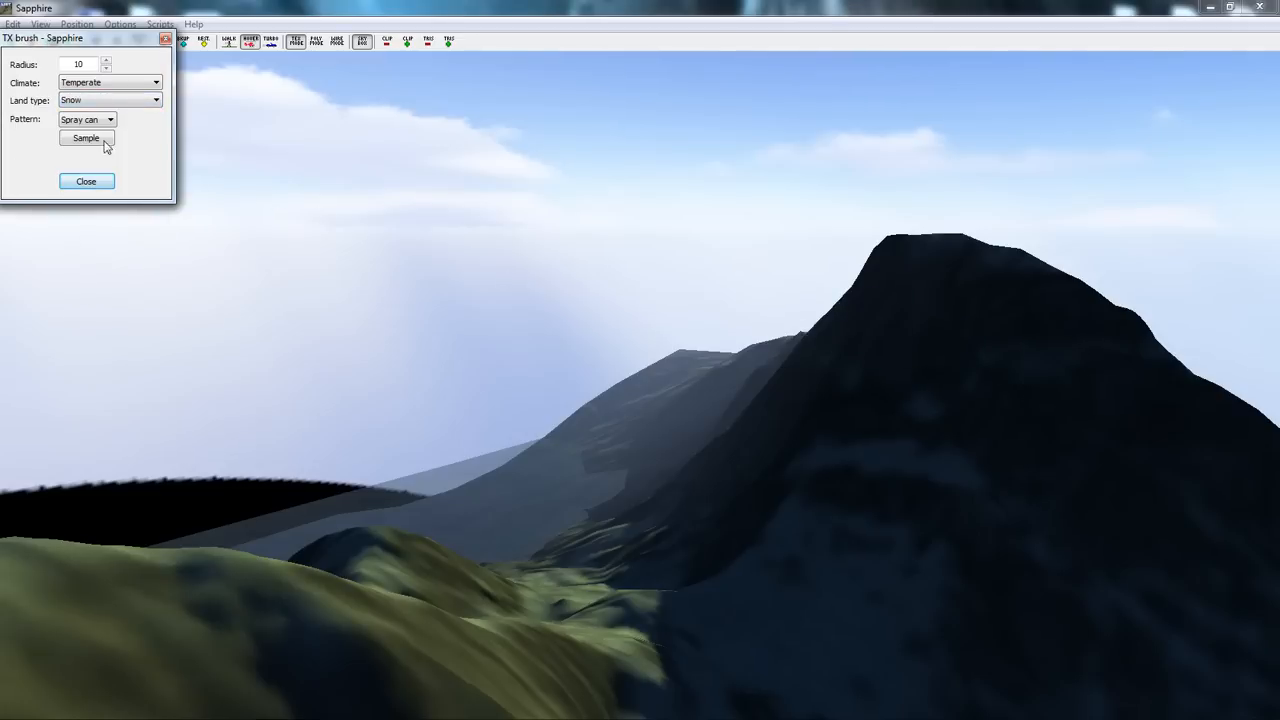
mouse_move(1014, 308)
left_mouse_down()
mouse_move(954, 309)
mouse_move(898, 399)
left_mouse_up()
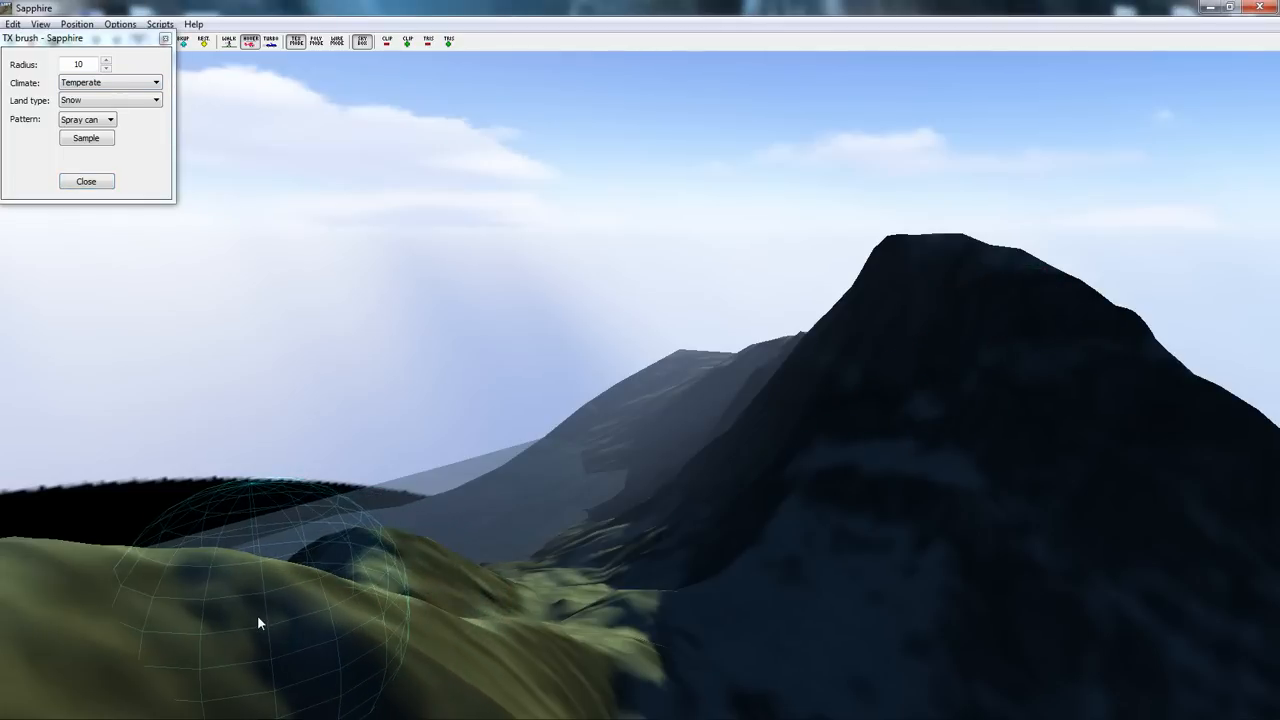
- Set the texture brush's radius to 9 and bring it over the mountain's grassy slope
mouse_move(257, 615)
right_mouse_down()
mouse_move(642, 360)
mouse_move(698, 356)
mouse_move(642, 360)
right_mouse_up()
key("w")
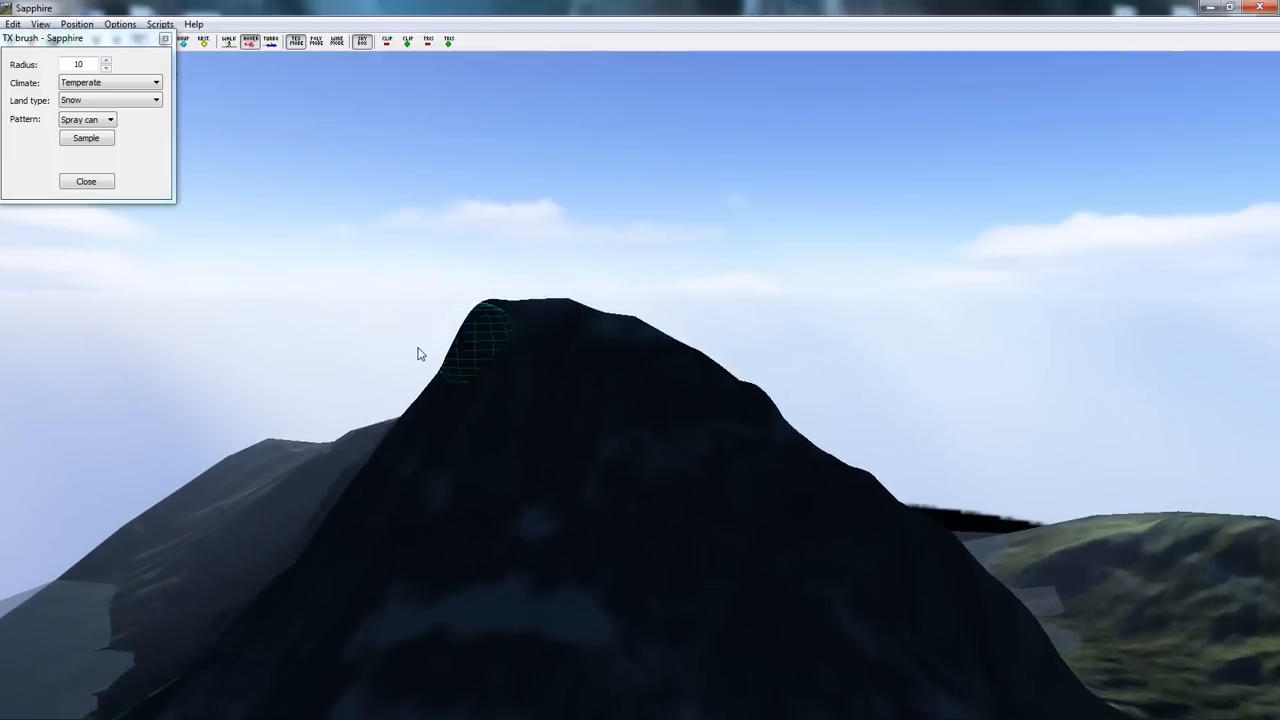
key("w")
key("d")
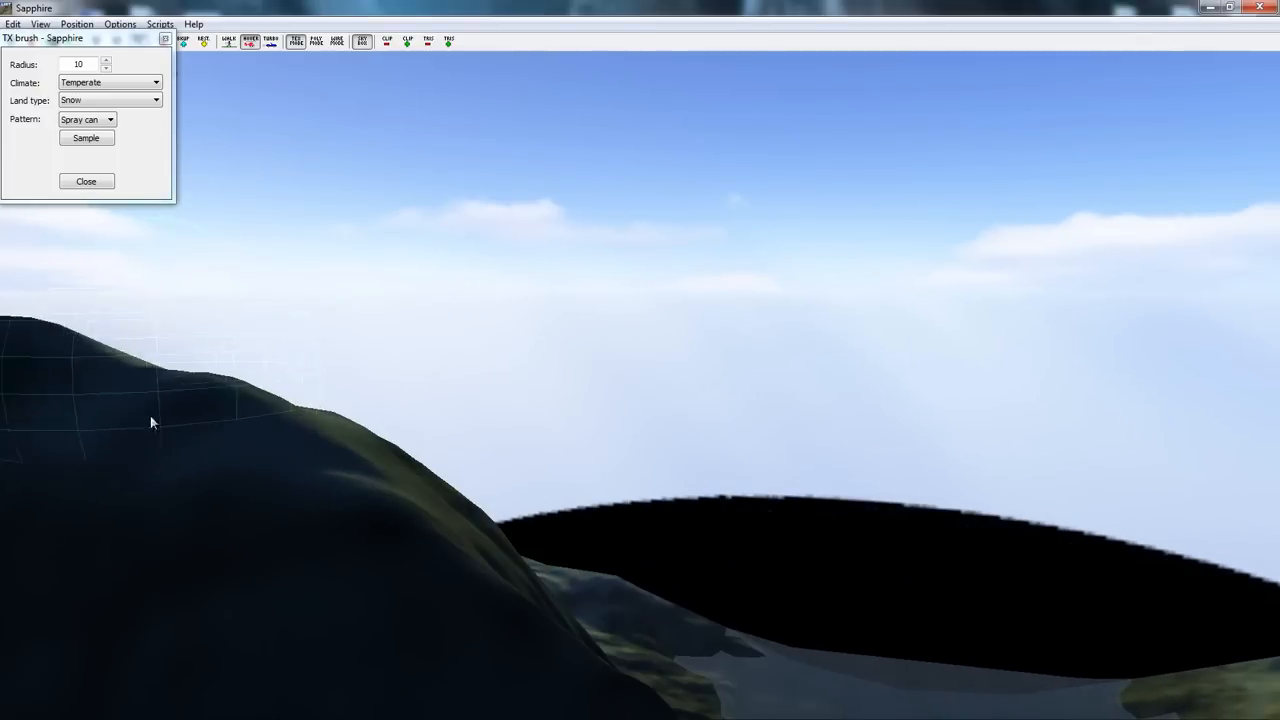
scroll(324, 538, "up", 3)
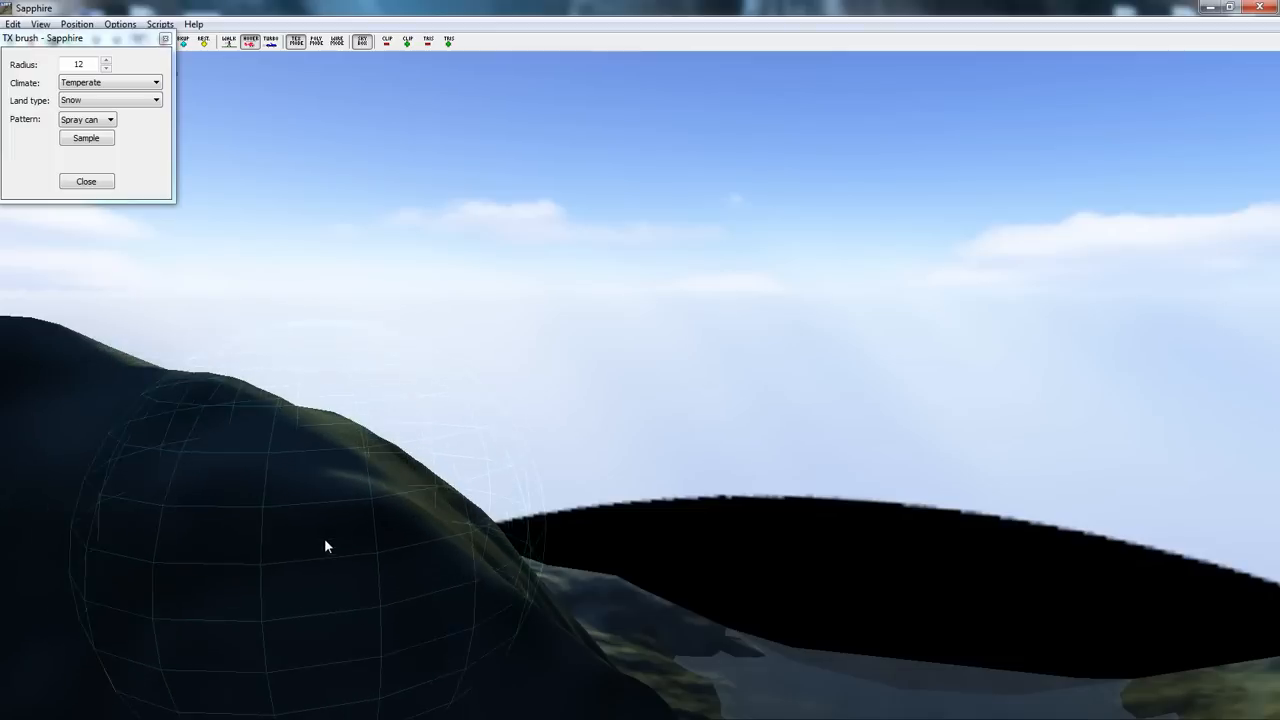
scroll(324, 538, "down", 1)
scroll(326, 540, "down", 2)
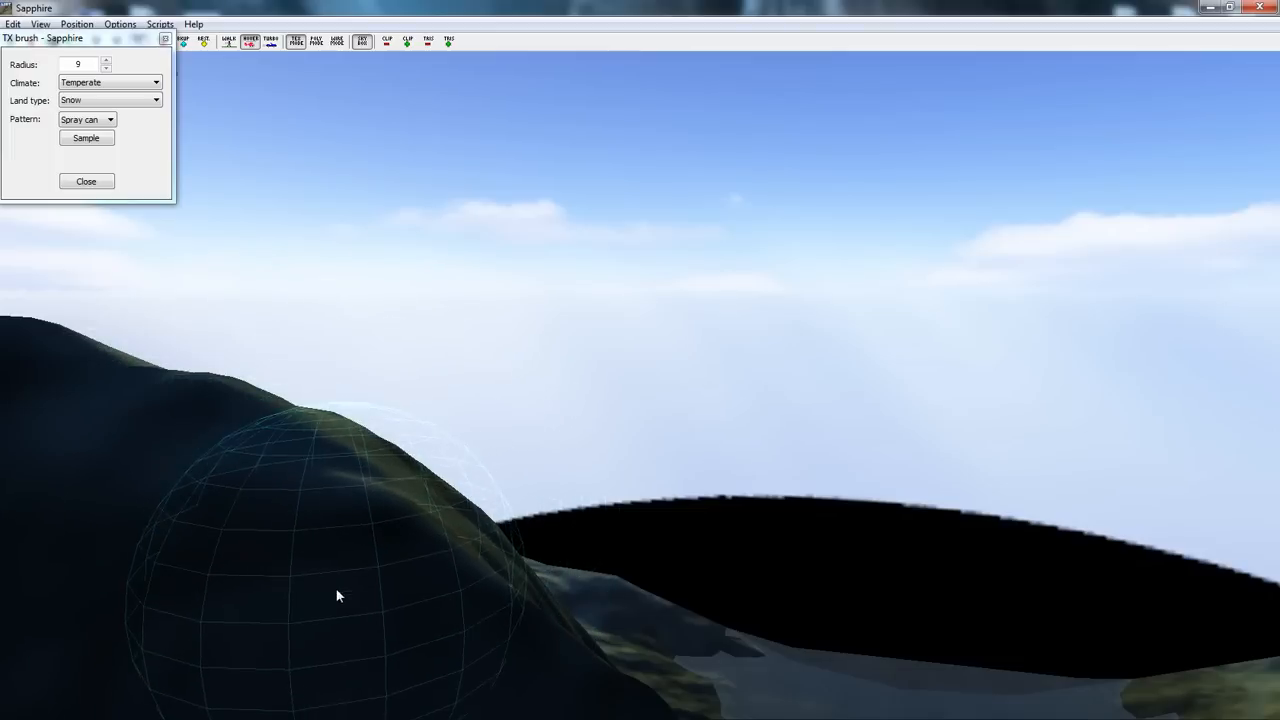
key("w")
right_click_drag(615, 367, 330, 415)
key("w")
key("w")
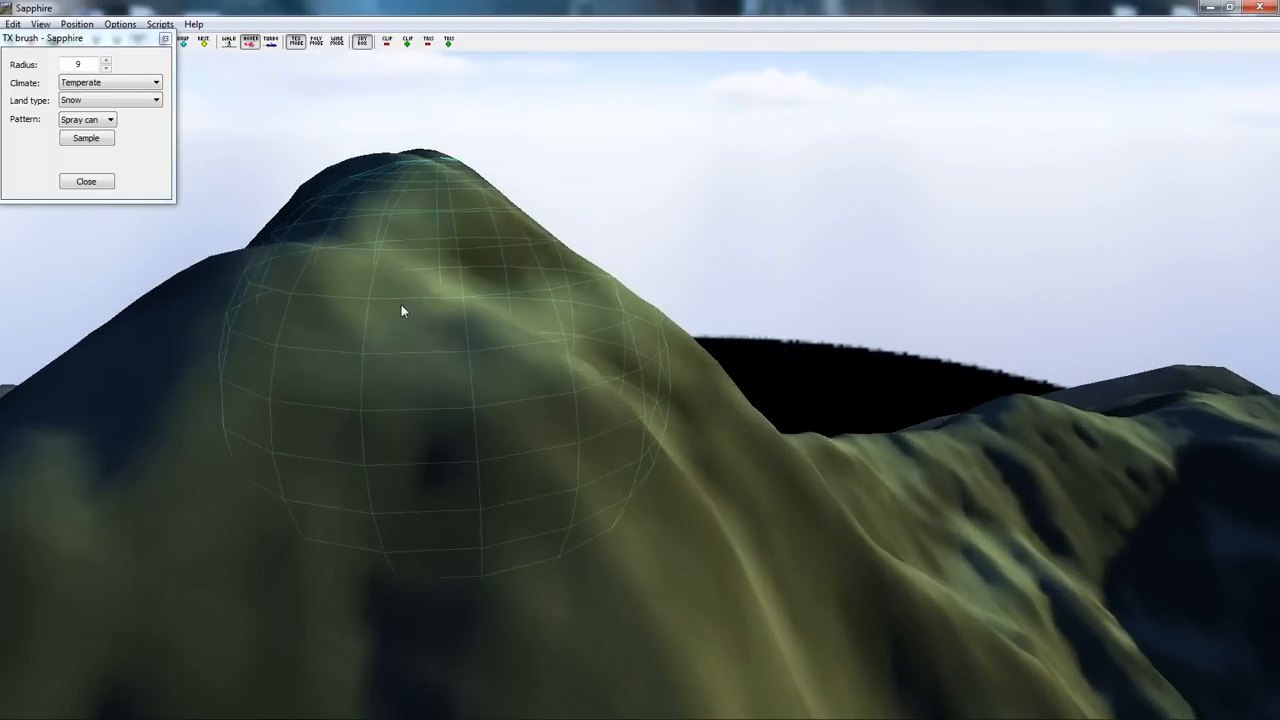
- Set the texture brush's climate to Arctic with the land type on auto calc, and close the brush settings
left_click(101, 122)
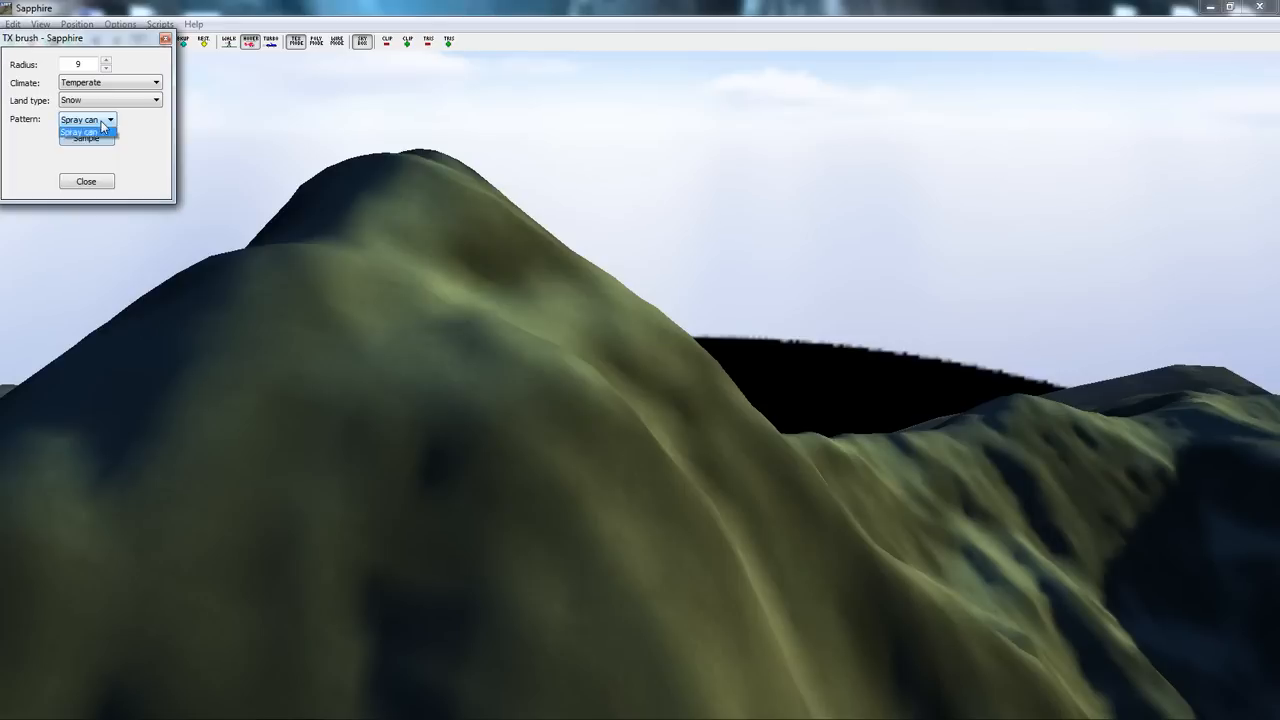
left_click(100, 145)
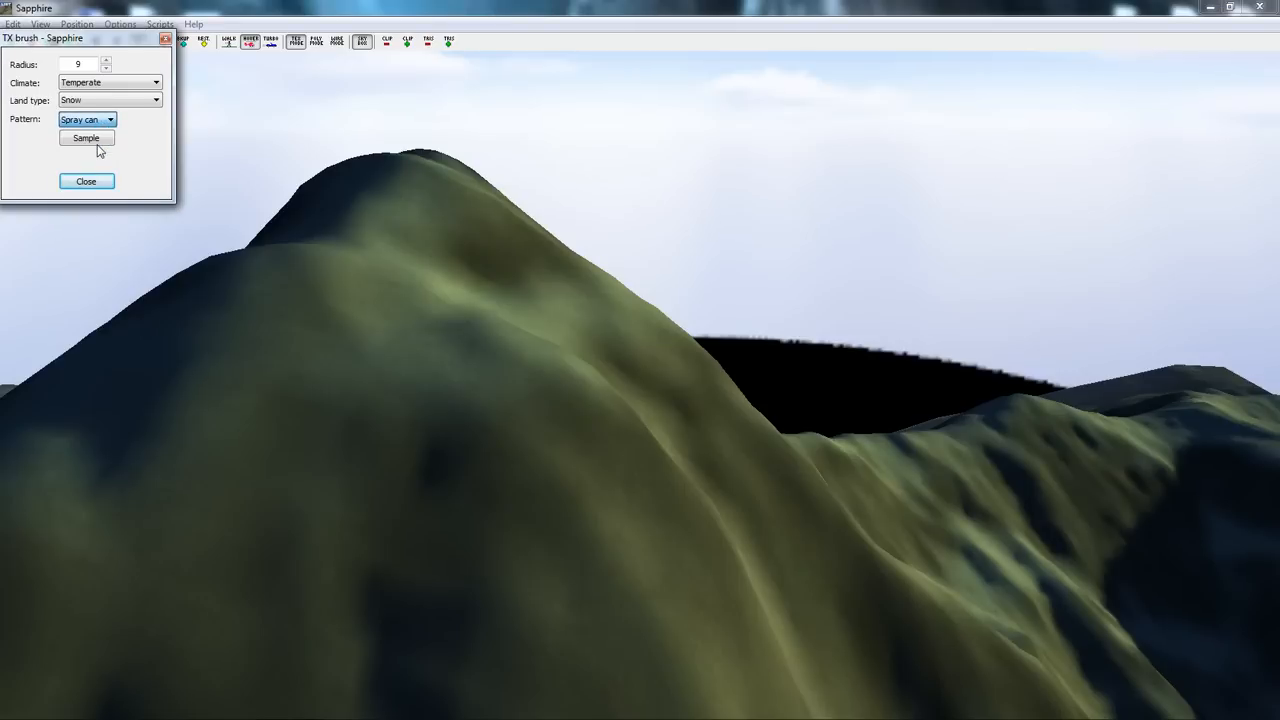
left_click(101, 104)
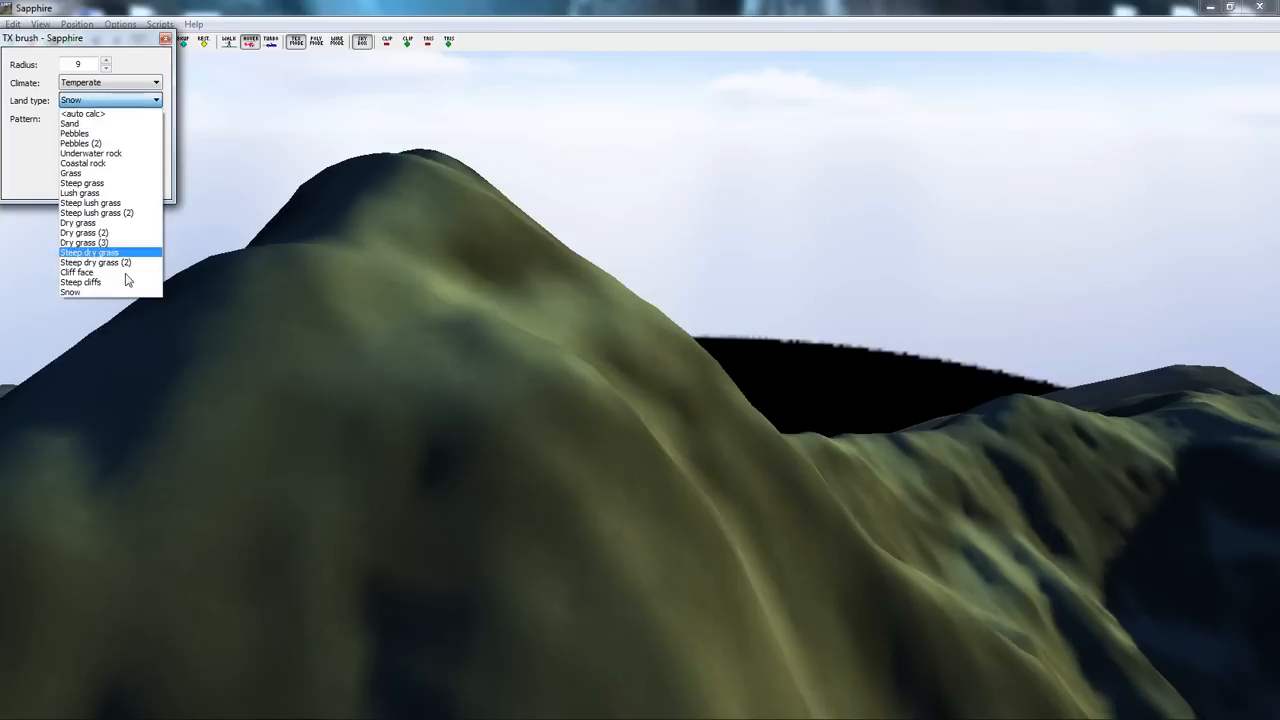
left_click(112, 294)
left_click(101, 84)
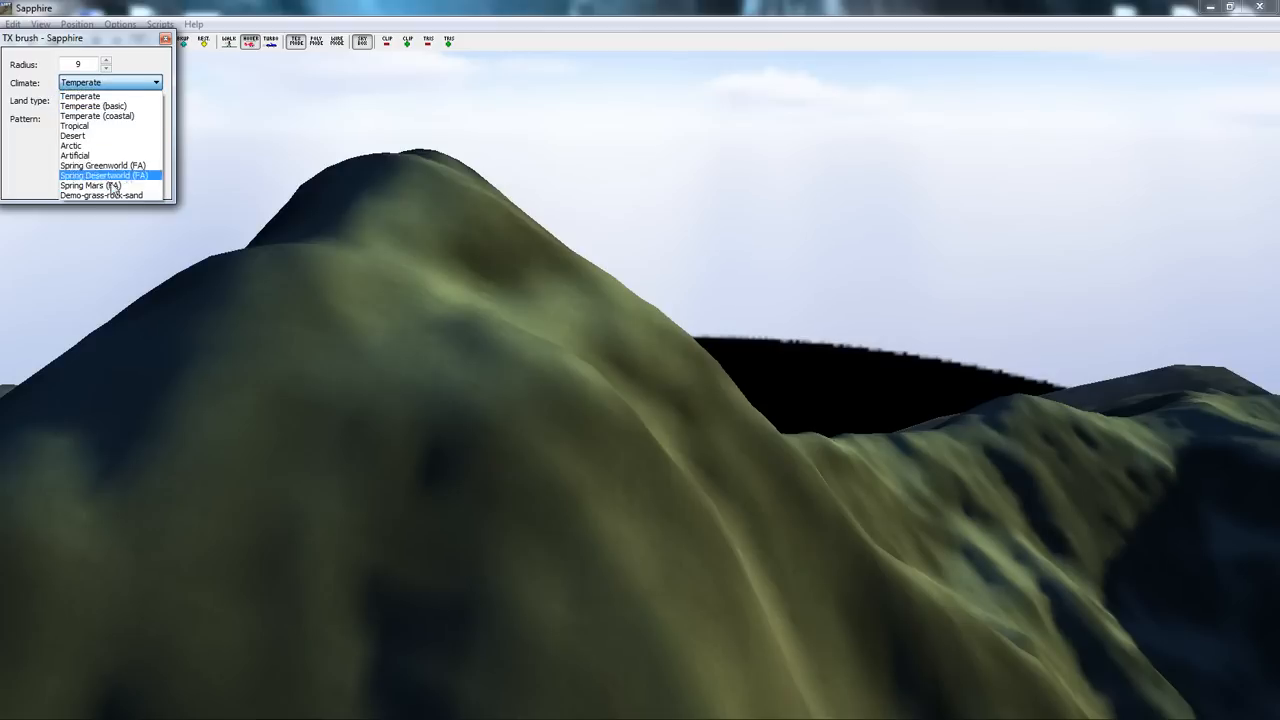
left_click(100, 146)
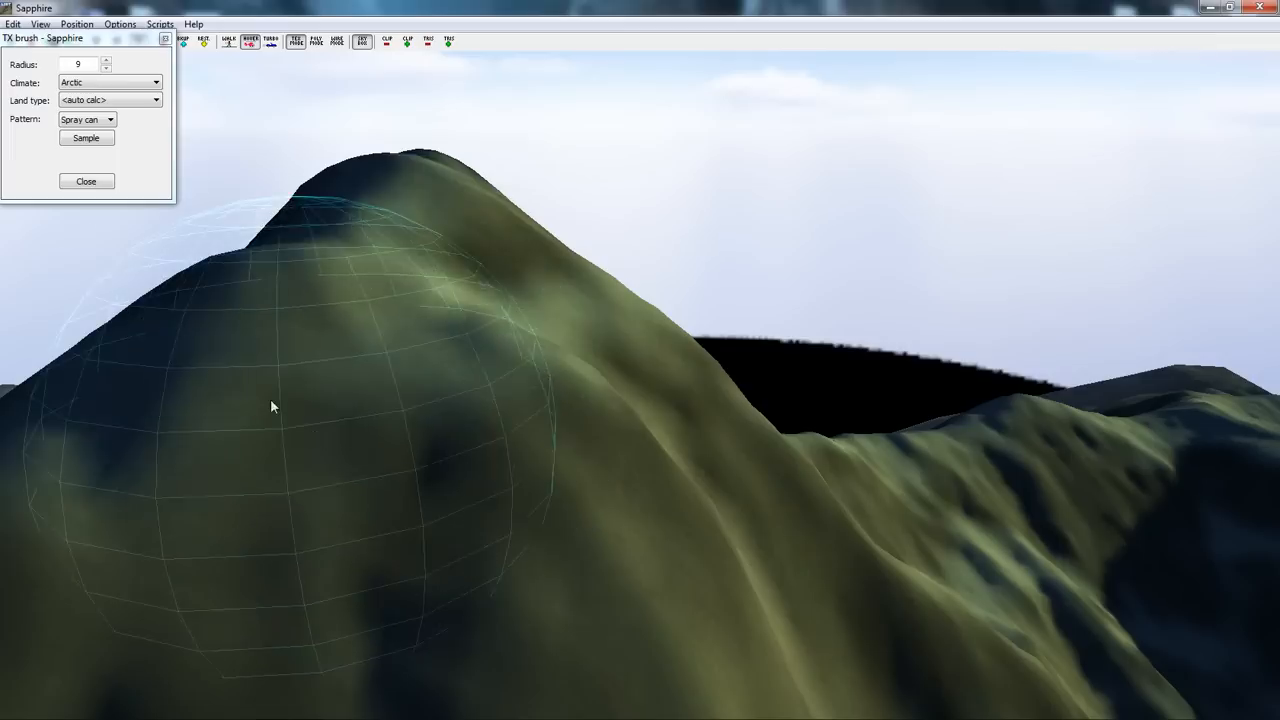
left_click(97, 188)
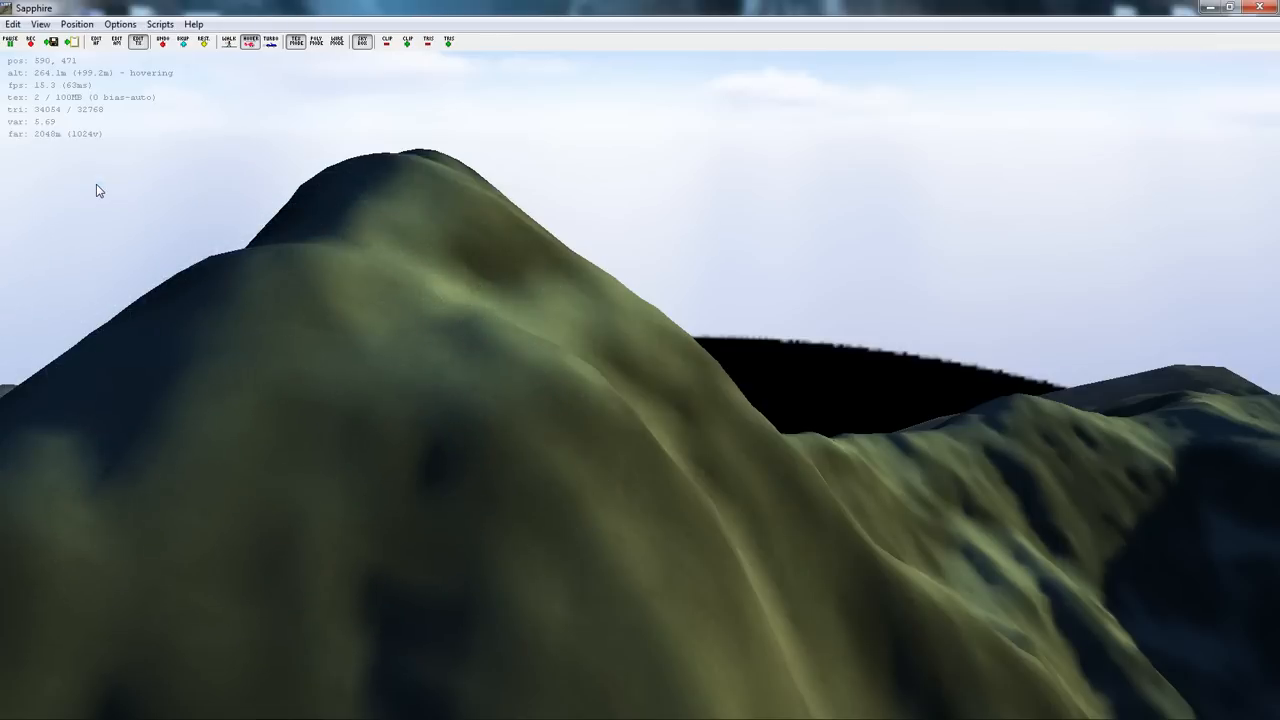
- Start the attributes brush and accept generating the RGB image of the attributes map
key("s")
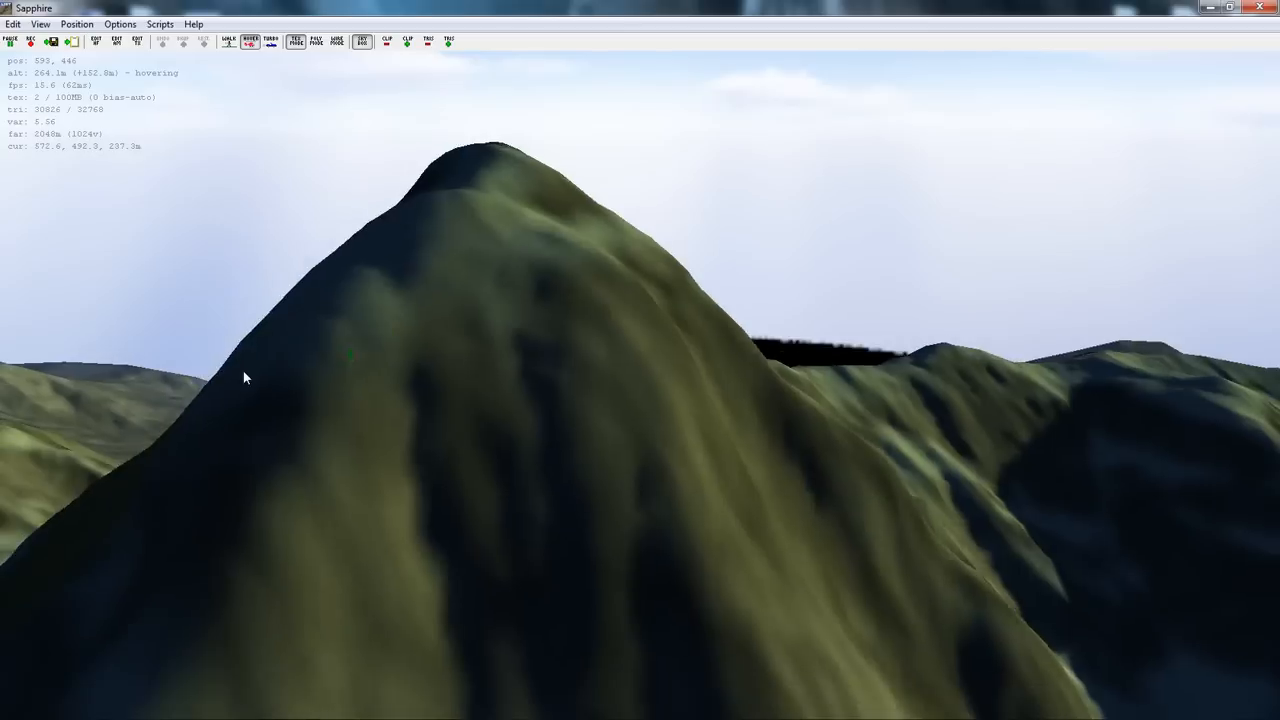
key("d")
key("a")
key("w")
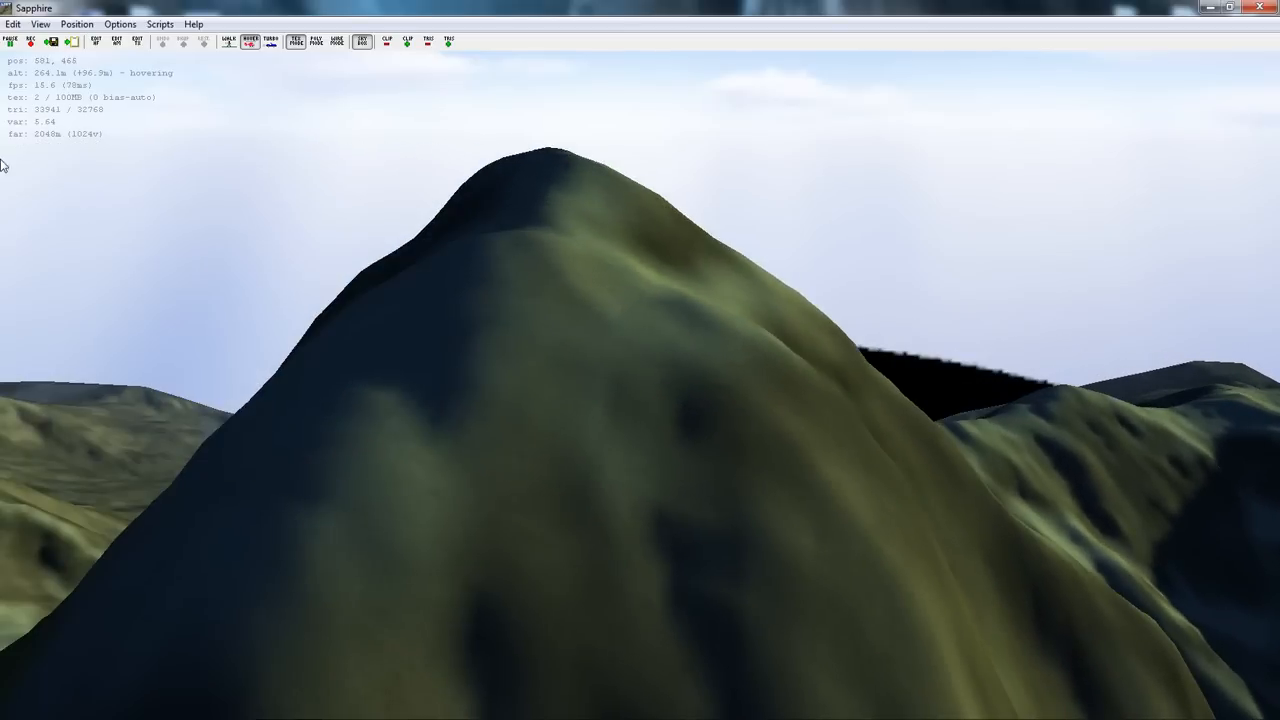
left_click(12, 24)
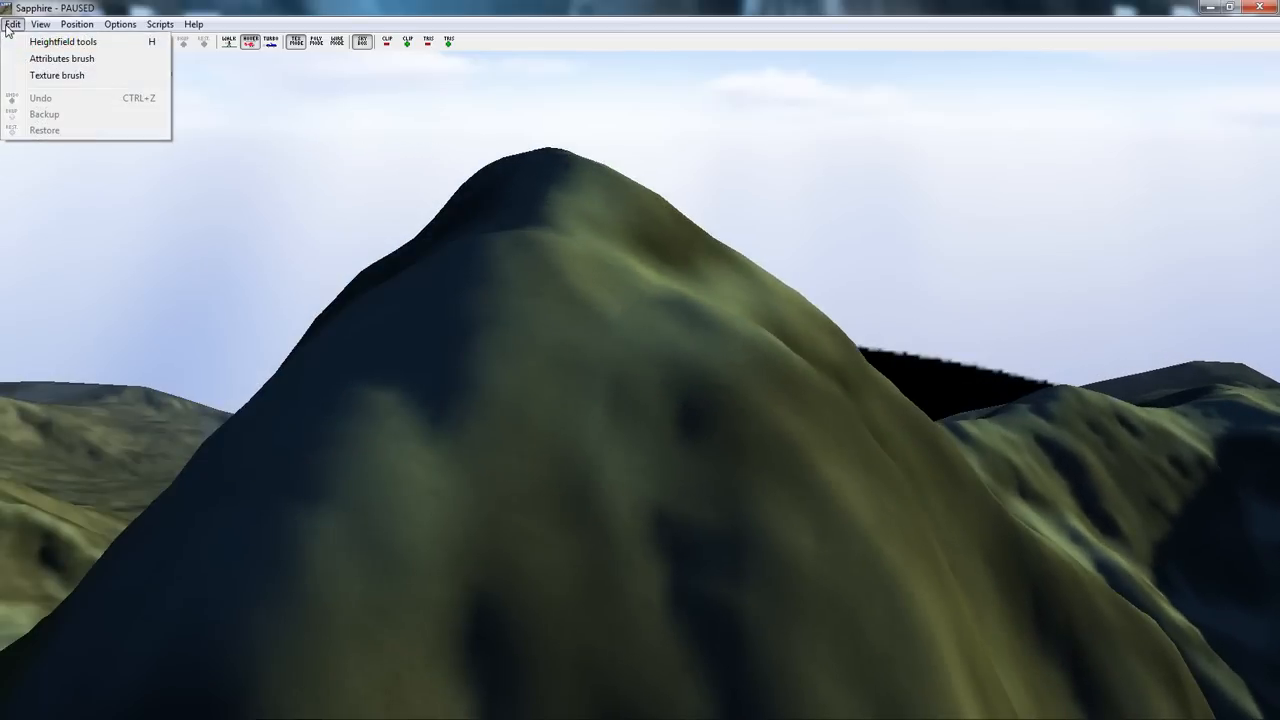
left_click(62, 58)
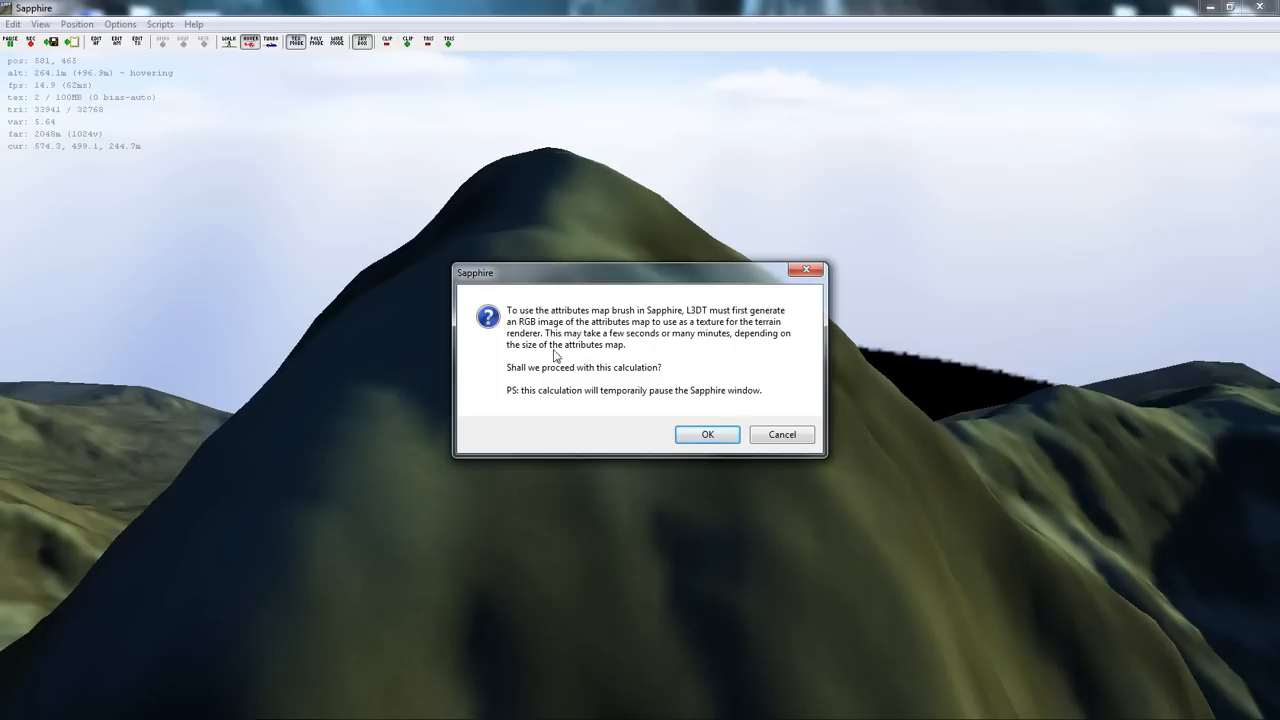
left_click(705, 434)
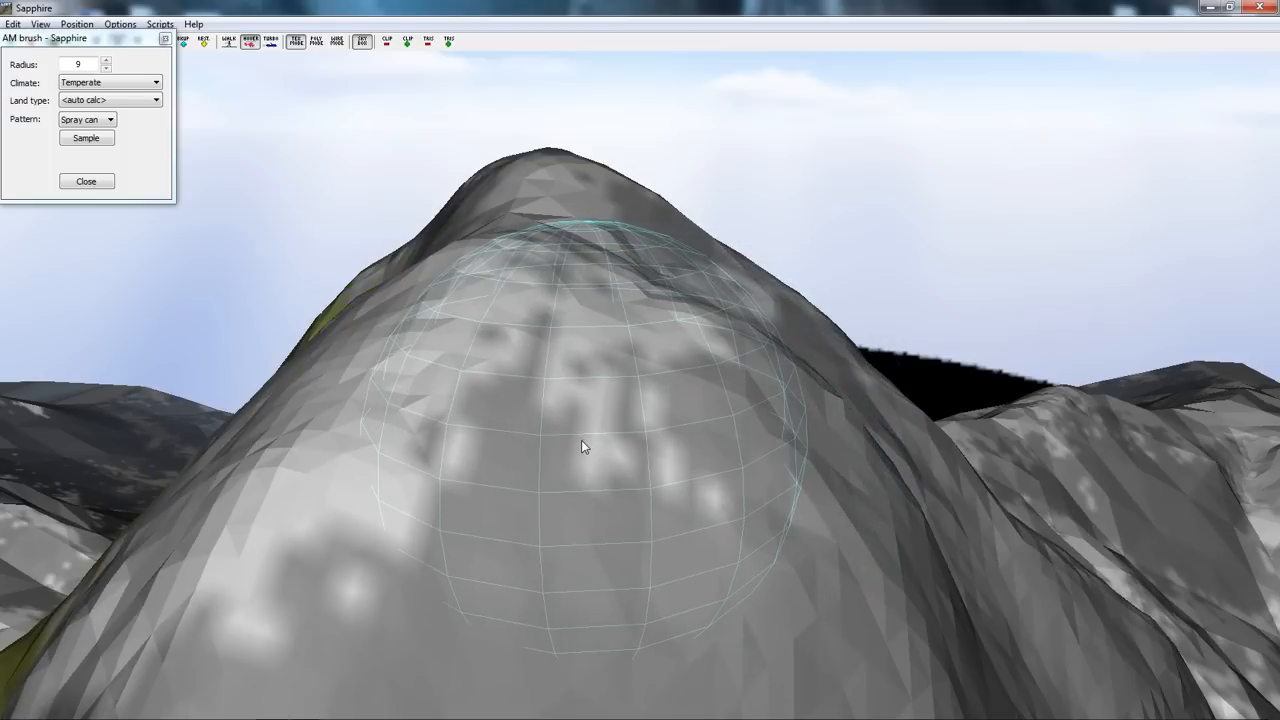
- Brush over the olive-green patches on the mountain's side with the Temperate climate and auto calc land type
key("Down")
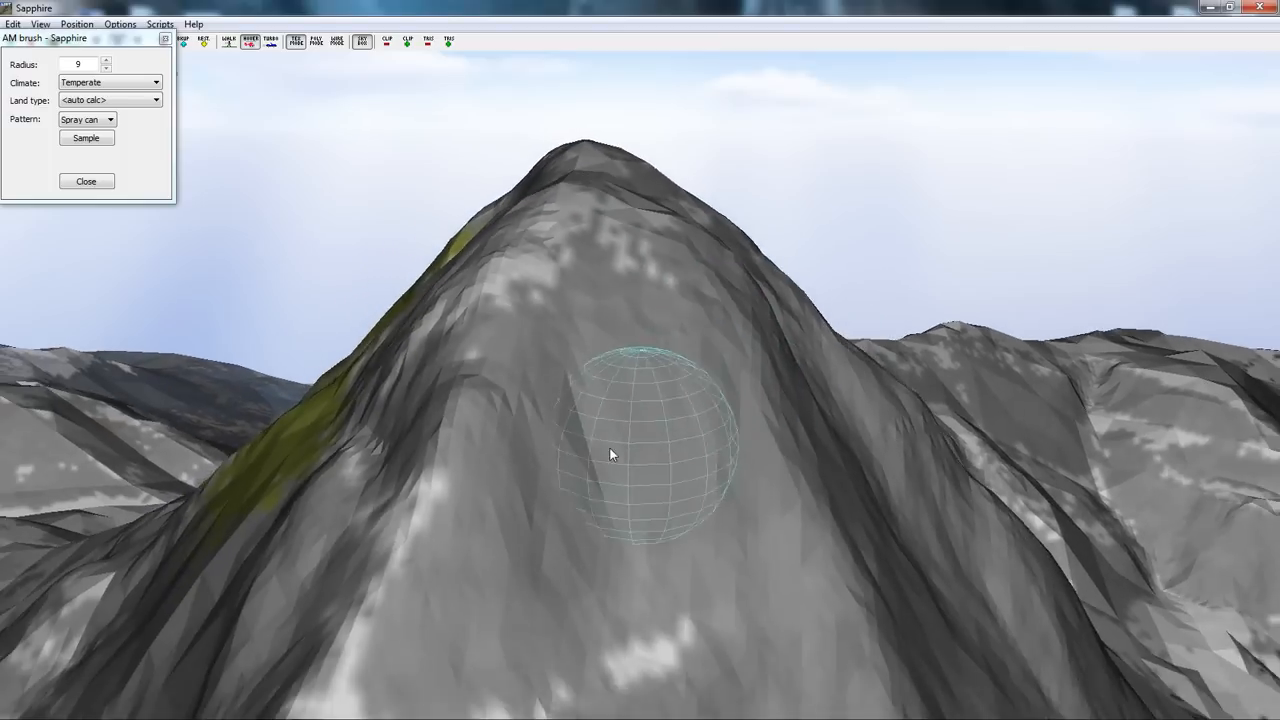
key("Left")
key("a")
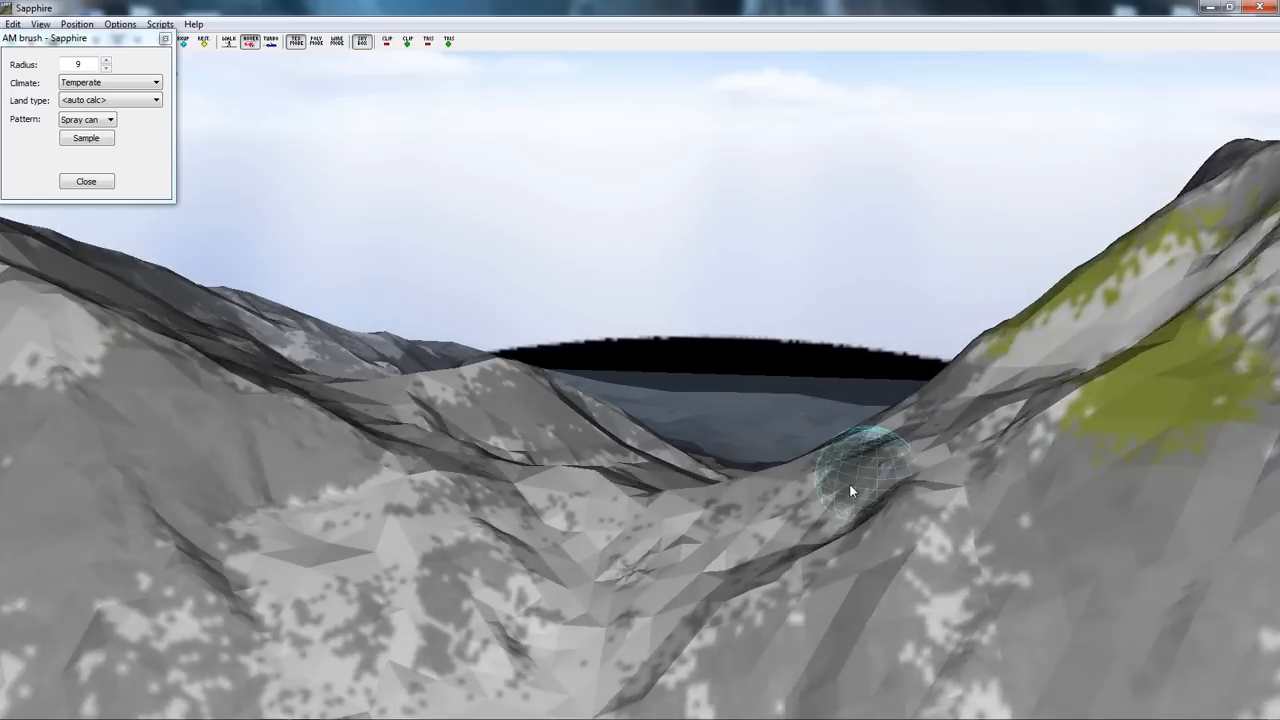
mouse_move(640, 360)
right_mouse_down()
mouse_move(606, 359)
mouse_move(658, 352)
mouse_move(638, 342)
right_mouse_up()
key("w")
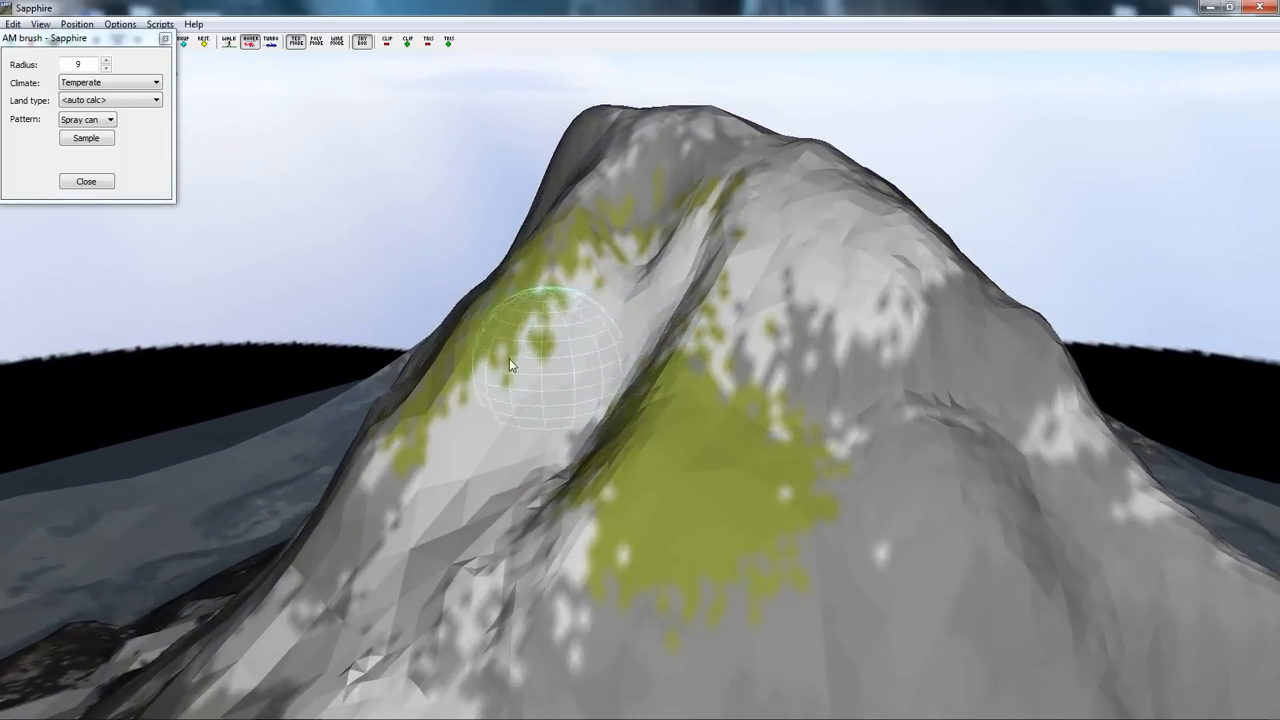
mouse_move(487, 316)
left_mouse_down()
mouse_move(410, 364)
mouse_move(390, 434)
mouse_move(492, 436)
mouse_move(691, 485)
mouse_move(610, 505)
mouse_move(729, 485)
mouse_move(724, 502)
mouse_move(799, 490)
mouse_move(715, 525)
mouse_move(686, 214)
mouse_move(591, 206)
mouse_move(634, 262)
mouse_move(729, 300)
mouse_move(674, 320)
left_mouse_up()
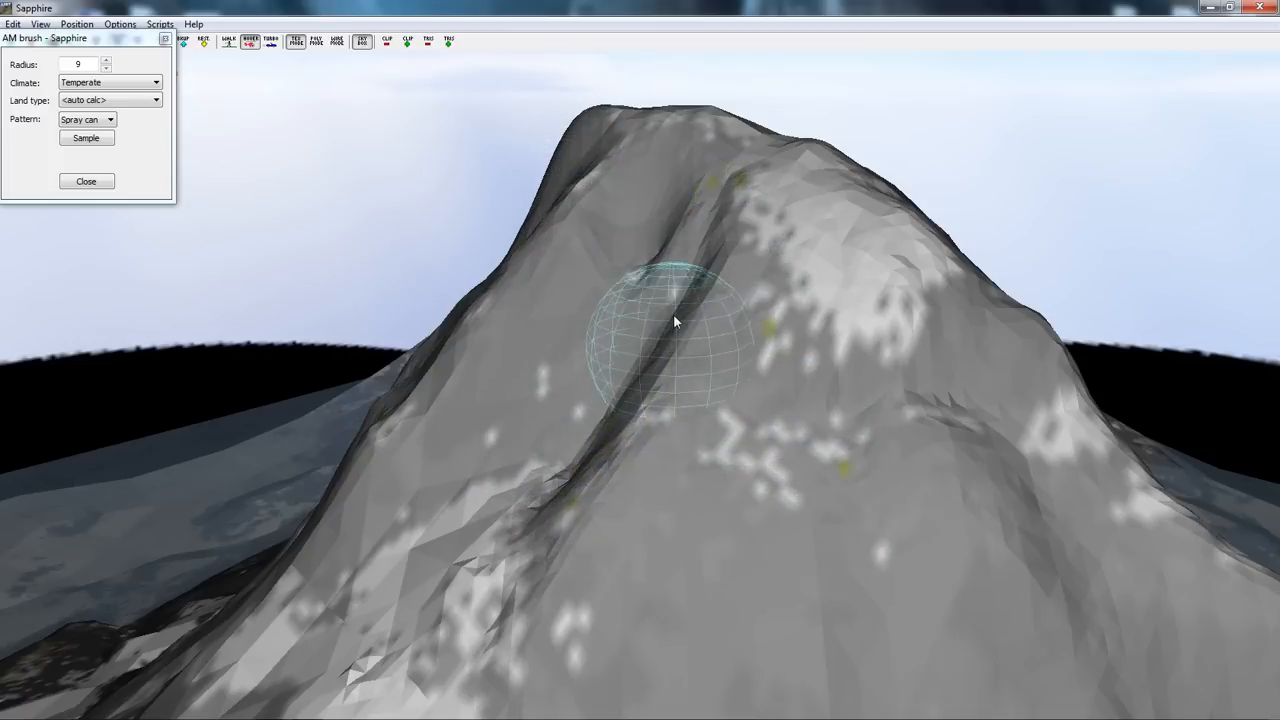
- Set the attributes brush's climate to Arctic with auto calc land type and brush along the mountain's upper ridge
left_click(109, 85)
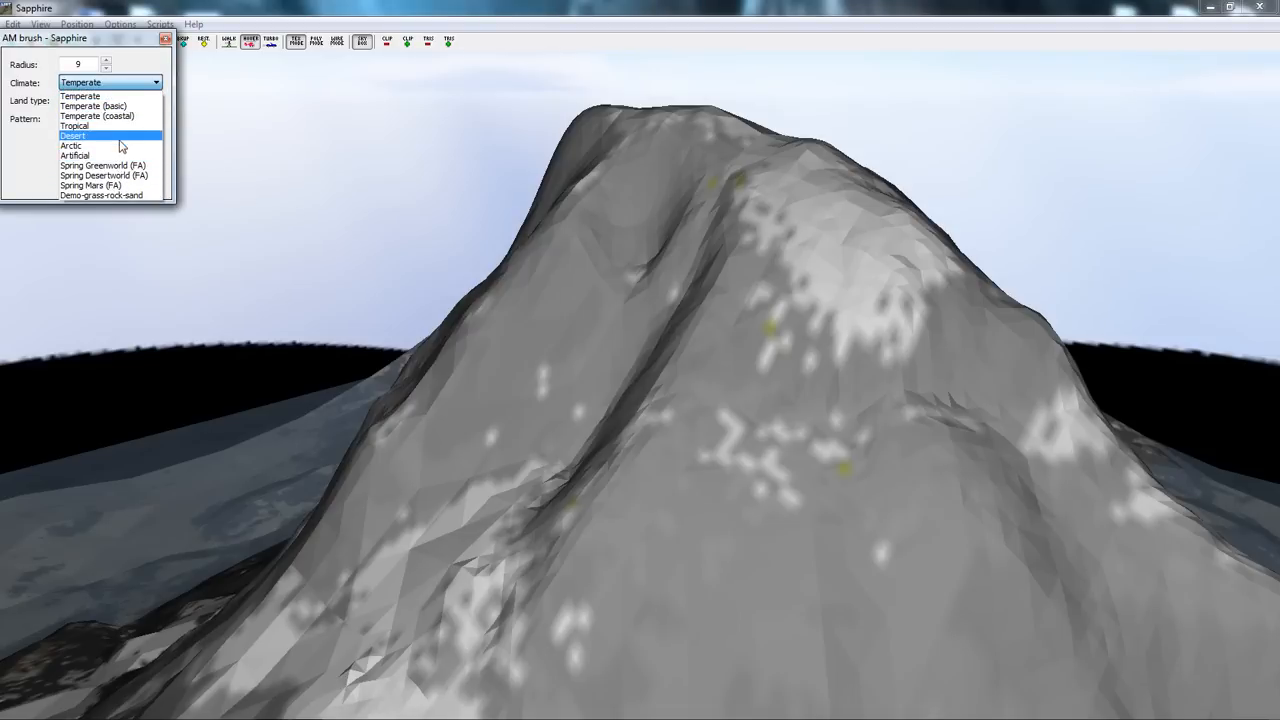
left_click(121, 146)
left_click(136, 105)
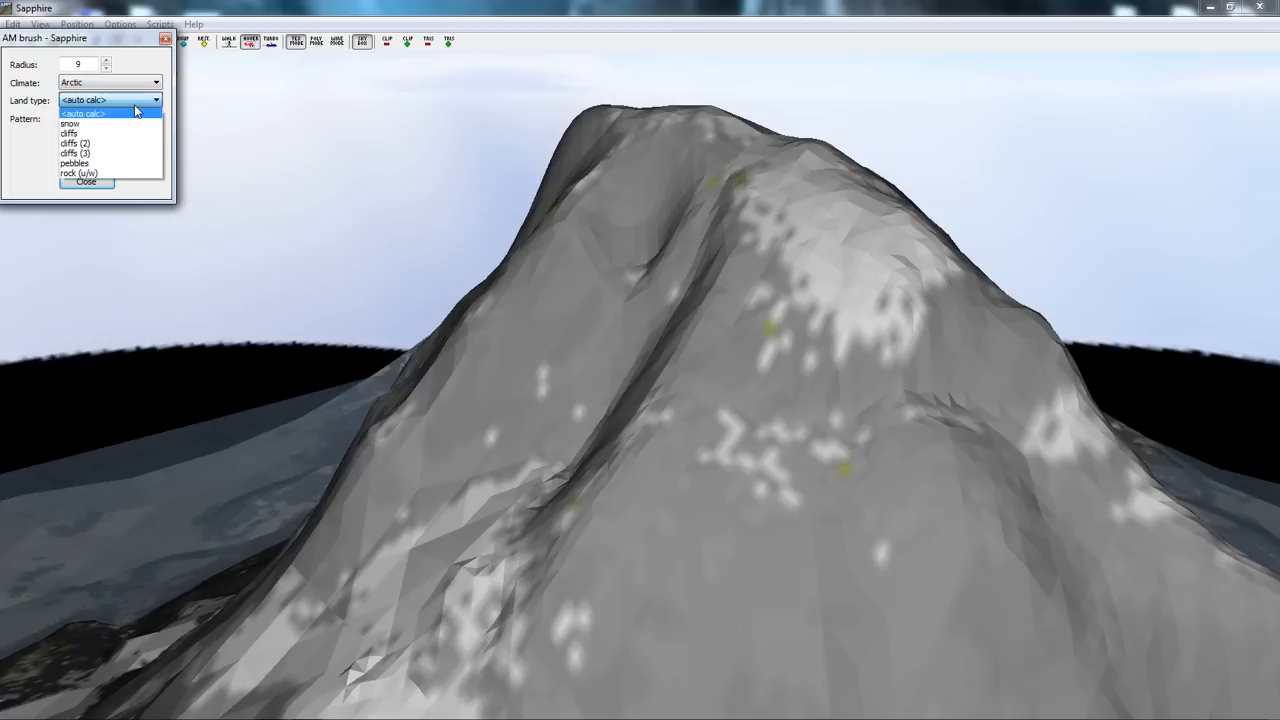
left_click(136, 112)
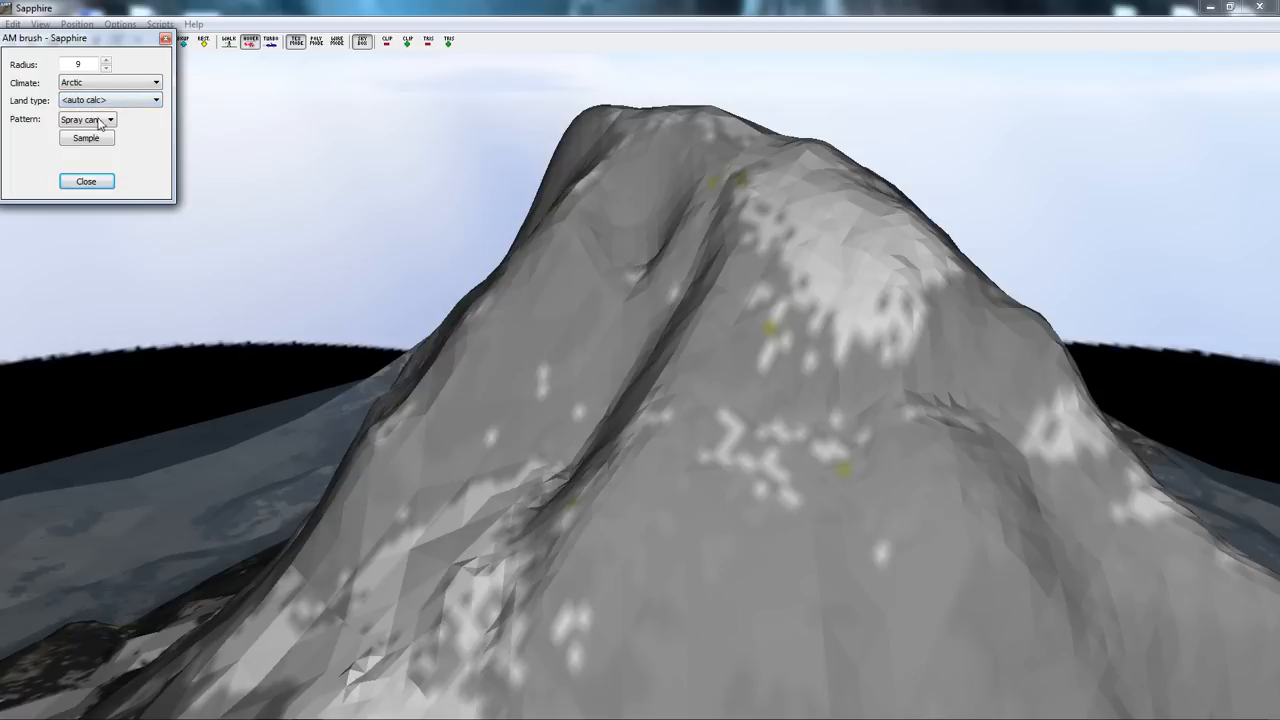
mouse_move(727, 226)
left_mouse_down()
mouse_move(686, 168)
mouse_move(767, 217)
mouse_move(811, 322)
mouse_move(474, 519)
mouse_move(530, 507)
mouse_move(617, 445)
left_mouse_up()
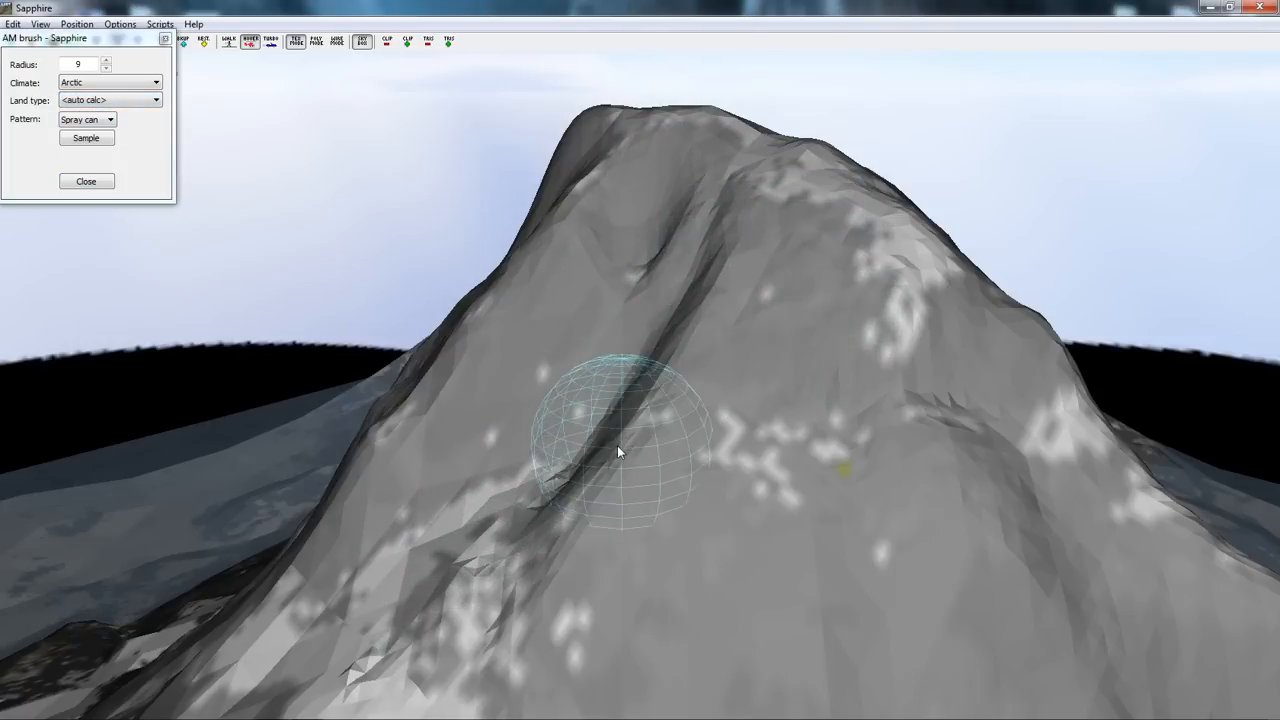
- Examine how the land types are distributed over the mountain, the valley and the surrounding ridges
key("Down")
key("Right")
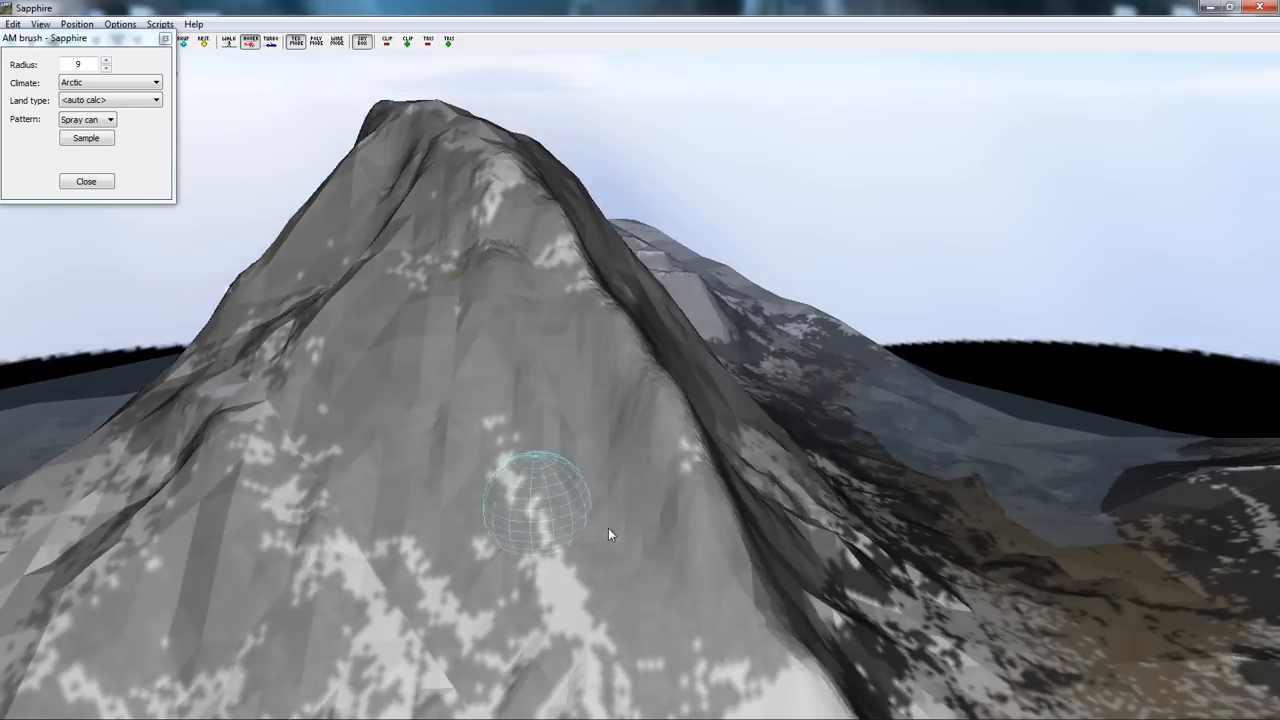
key("Left")
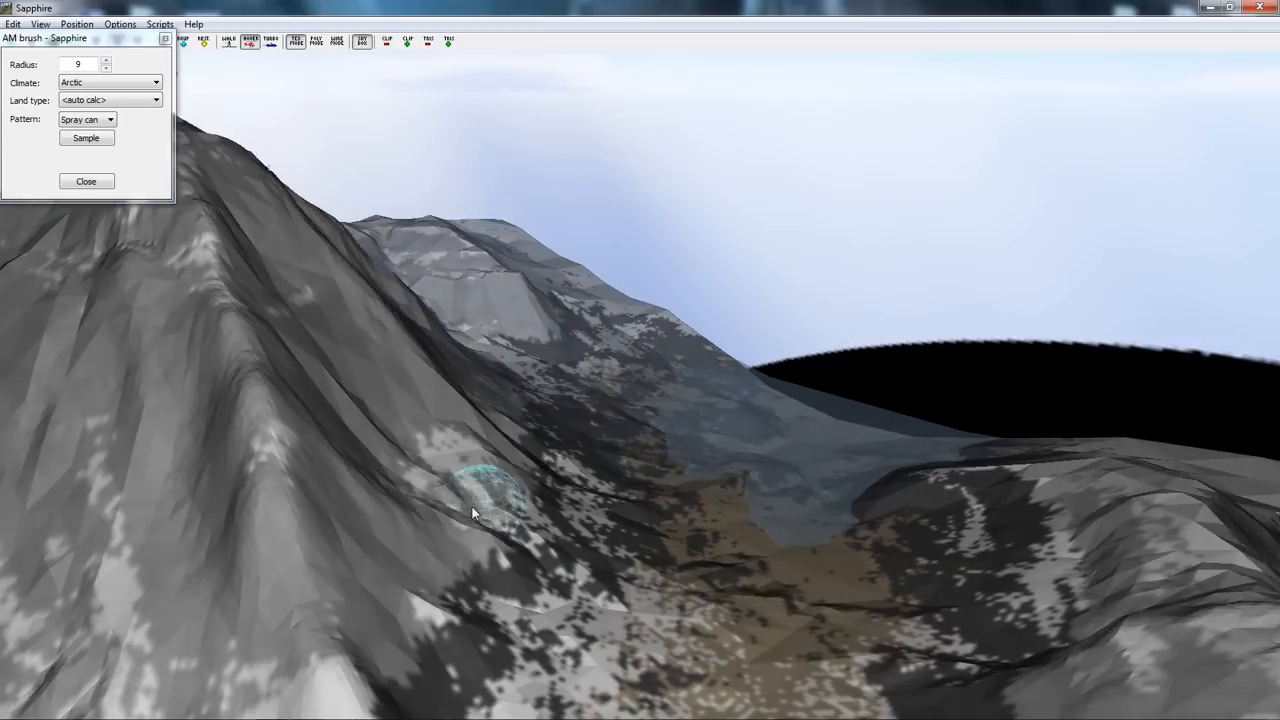
key("Right")
key("Down")
key("Down")
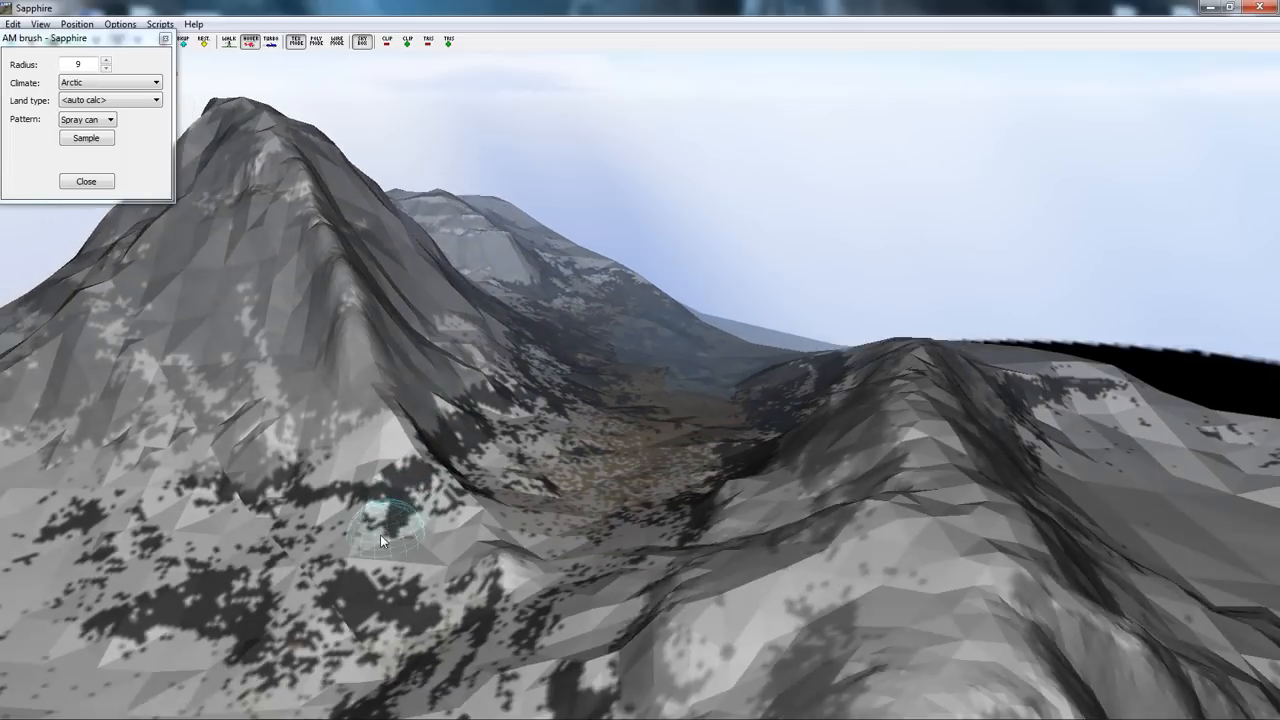
key("Down")
key("Right")
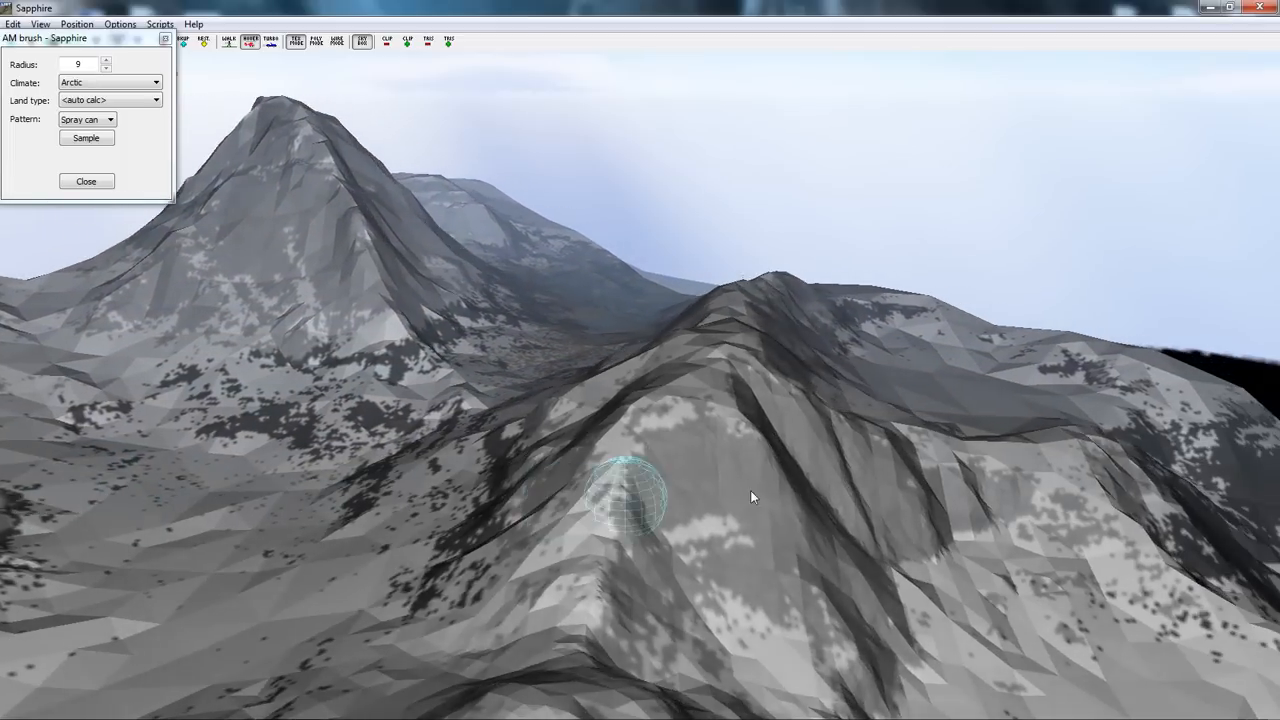
key("Down")
key("Left")
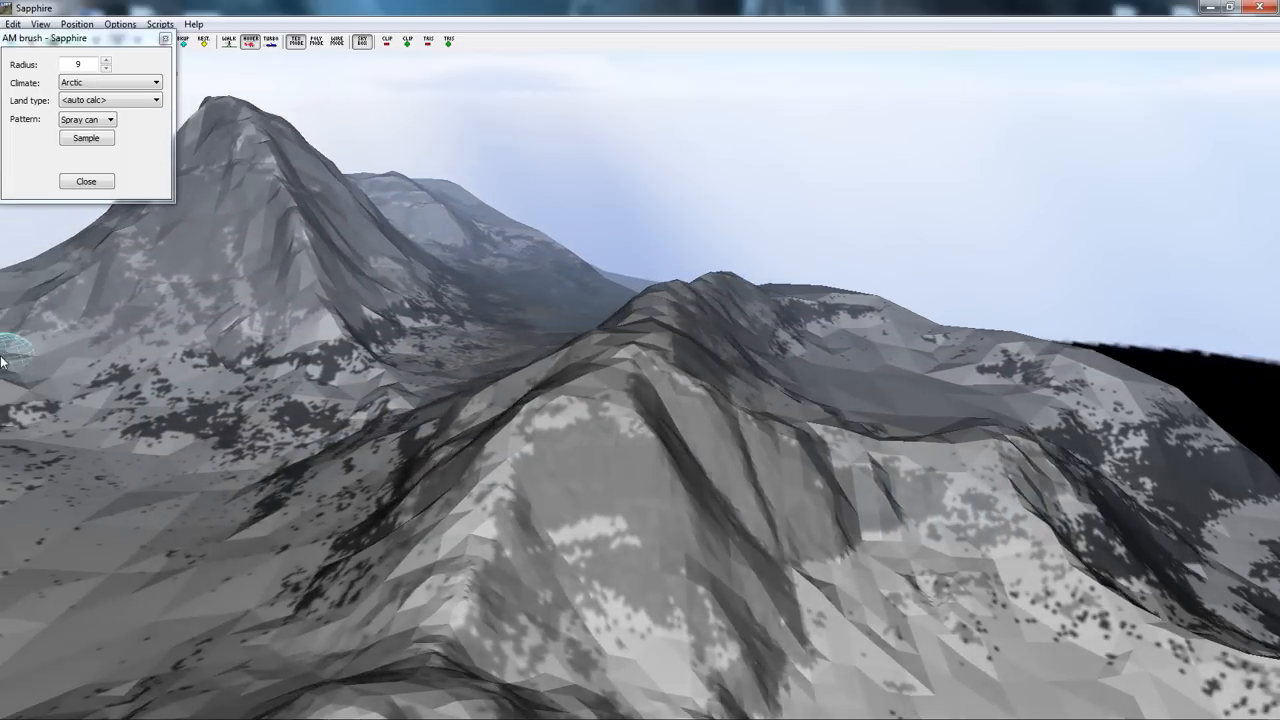
key("Down")
key("Right")
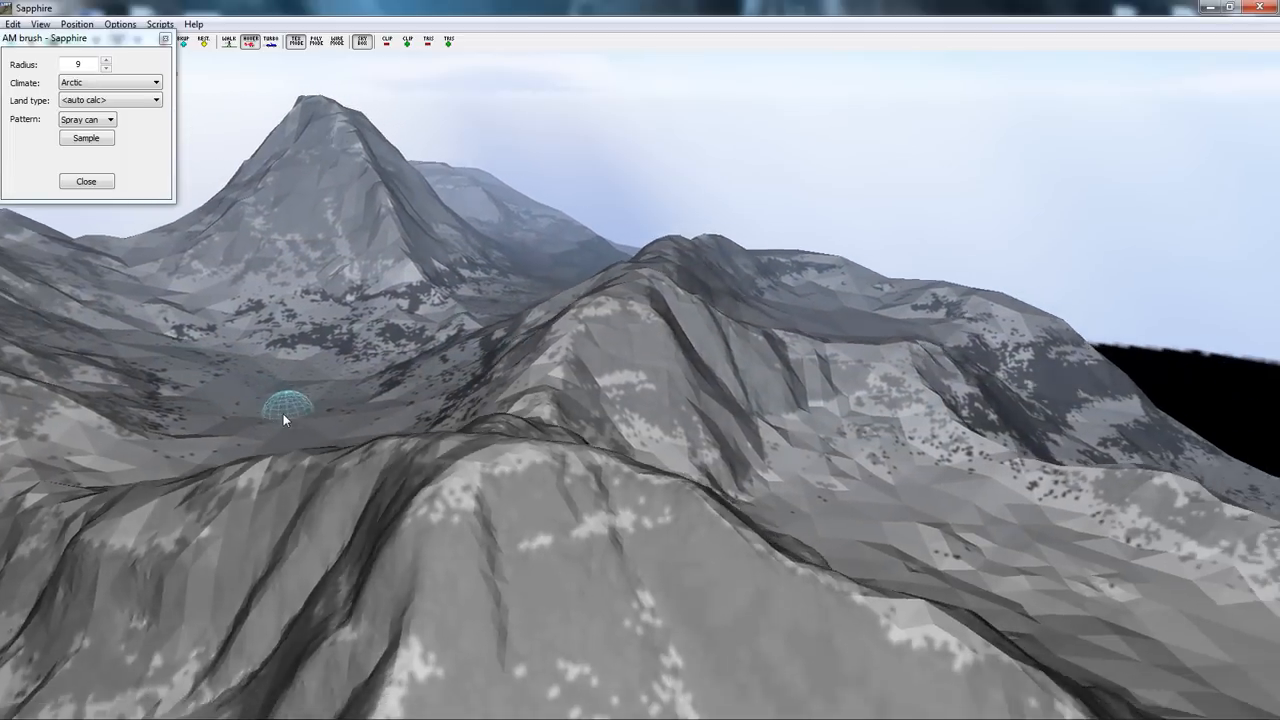
key("Left")
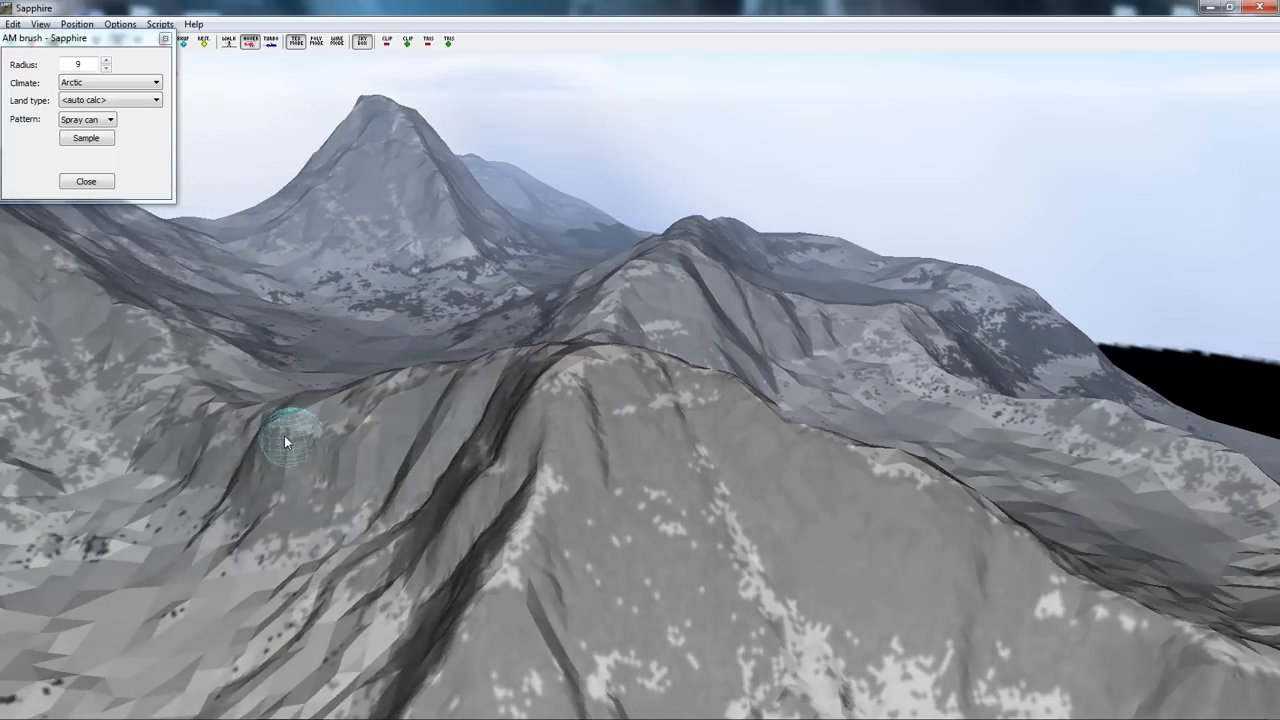
key("Left")
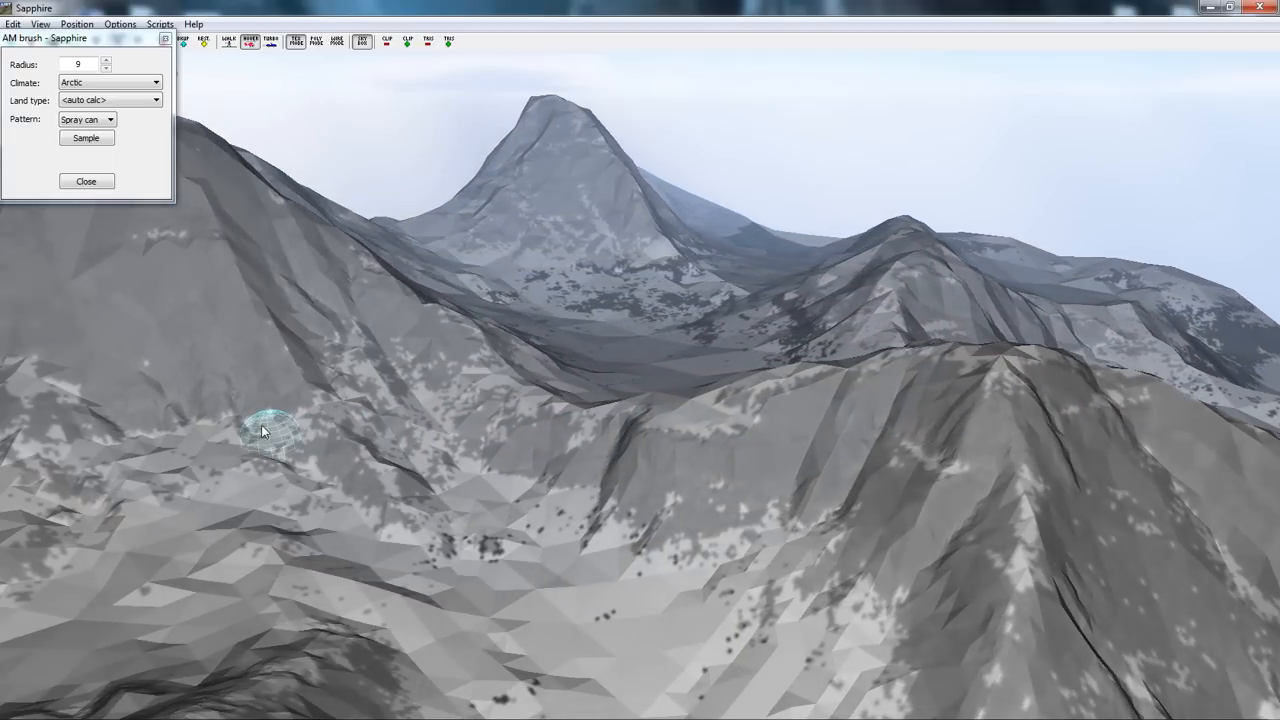
- Close the attributes brush and look over the whole mountain range in the textured view
left_click(86, 181)
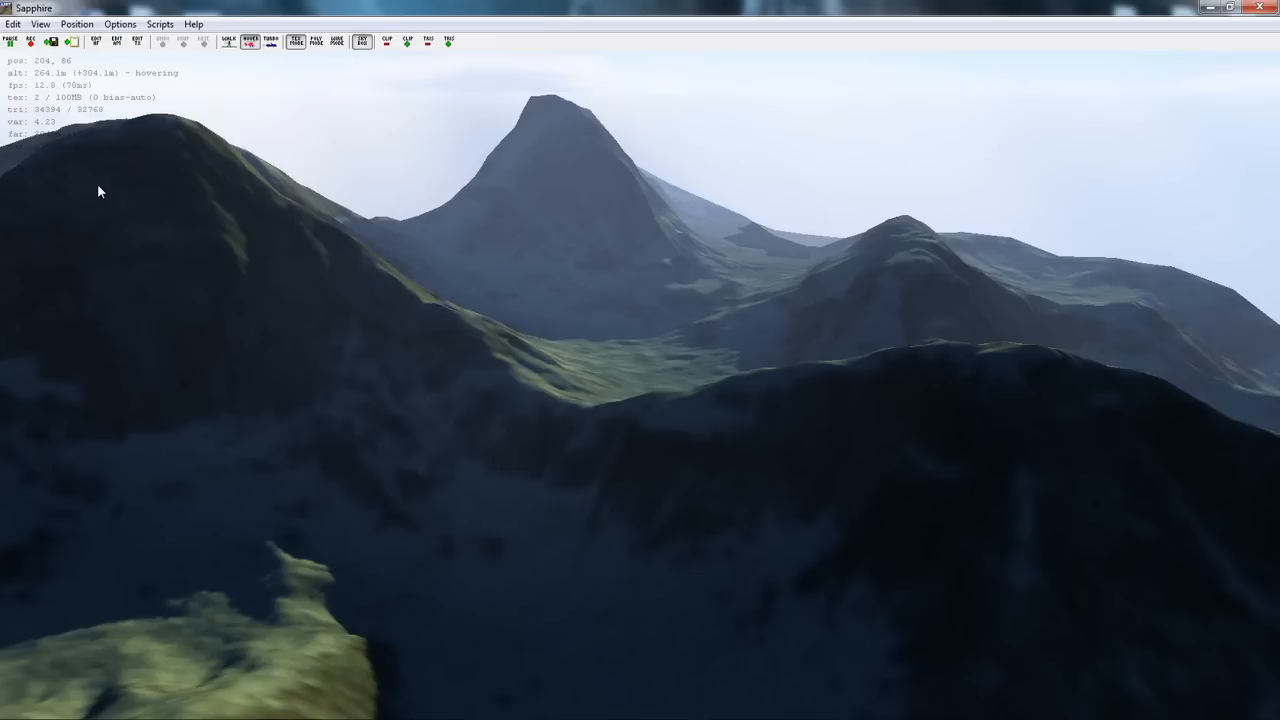
key("Up")
key("Down")
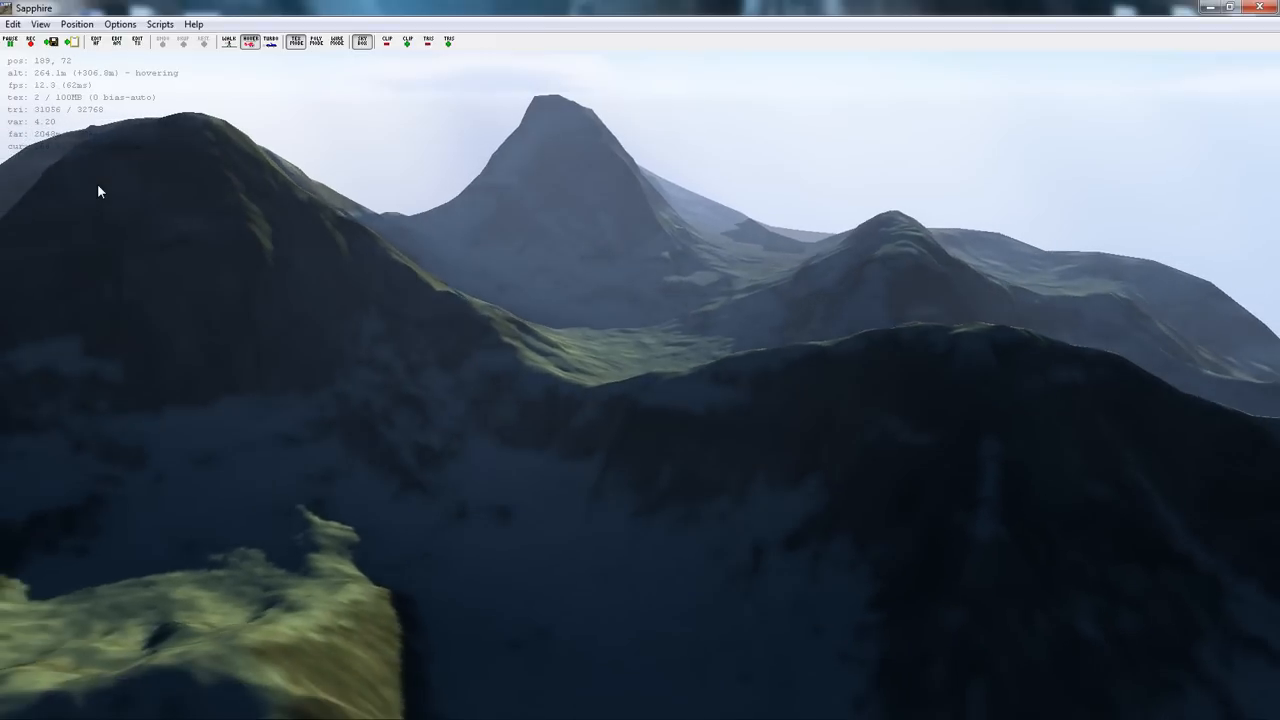
right_click_drag(303, 219, 199, 100)
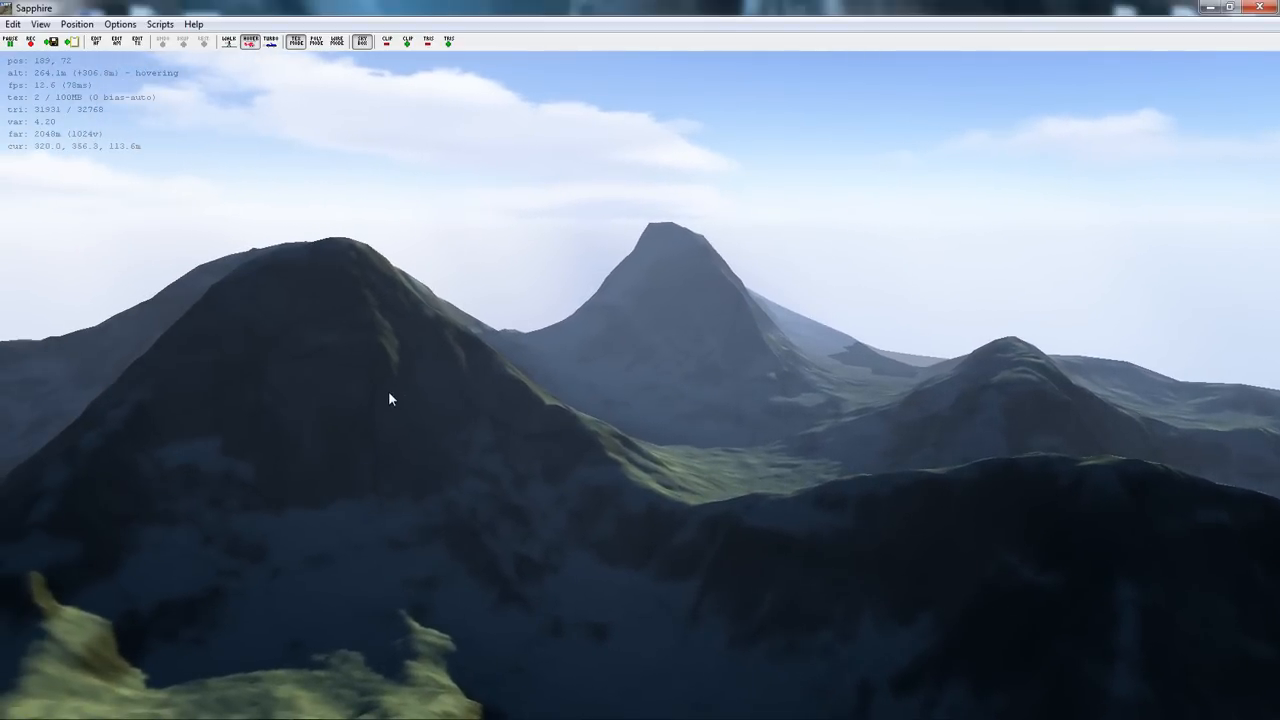
right_click_drag(388, 391, 626, 361)
key("a")
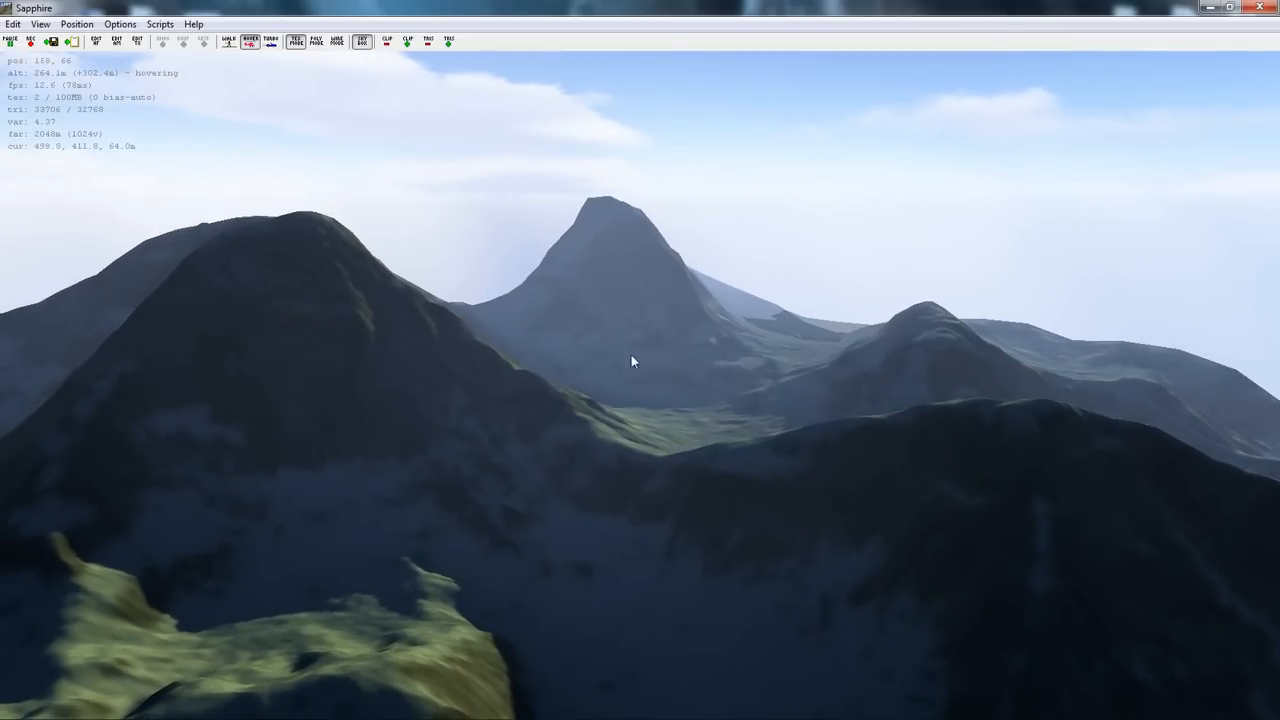
mouse_move(631, 363)
right_mouse_down()
mouse_move(601, 335)
mouse_move(645, 398)
mouse_move(752, 380)
mouse_move(604, 339)
mouse_move(651, 376)
right_mouse_up()
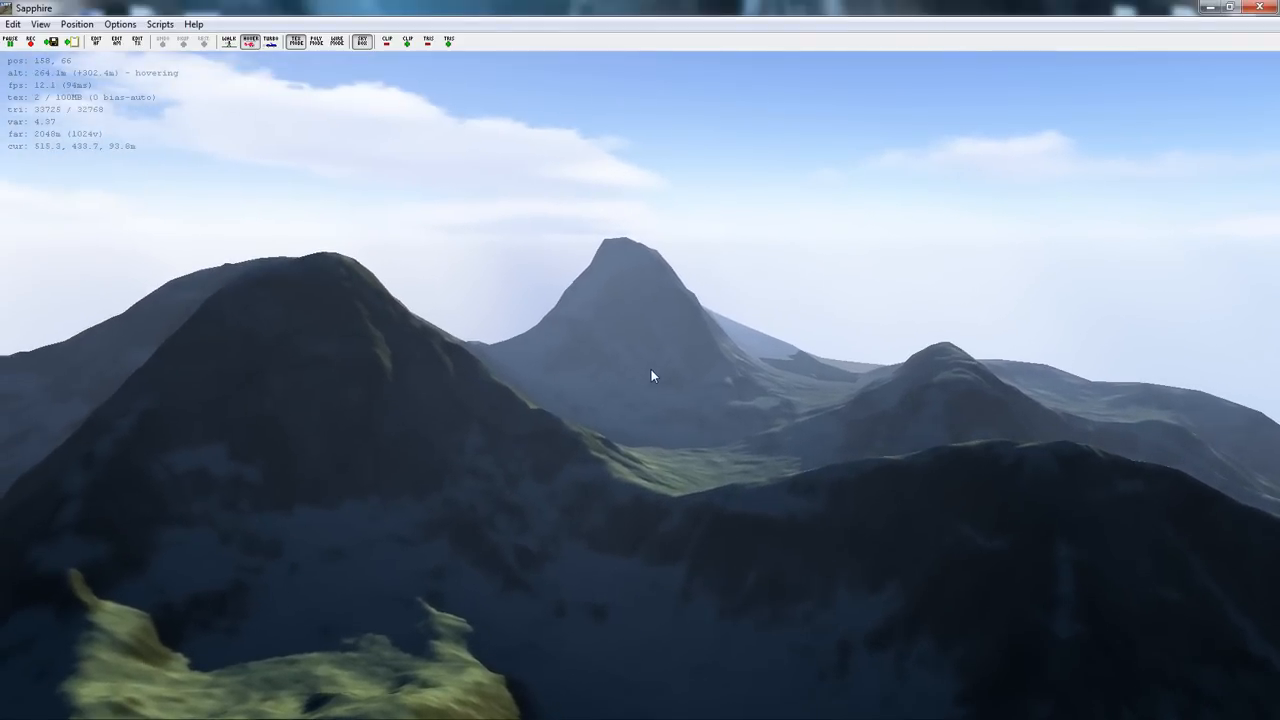
right_click_drag(806, 509, 824, 538)
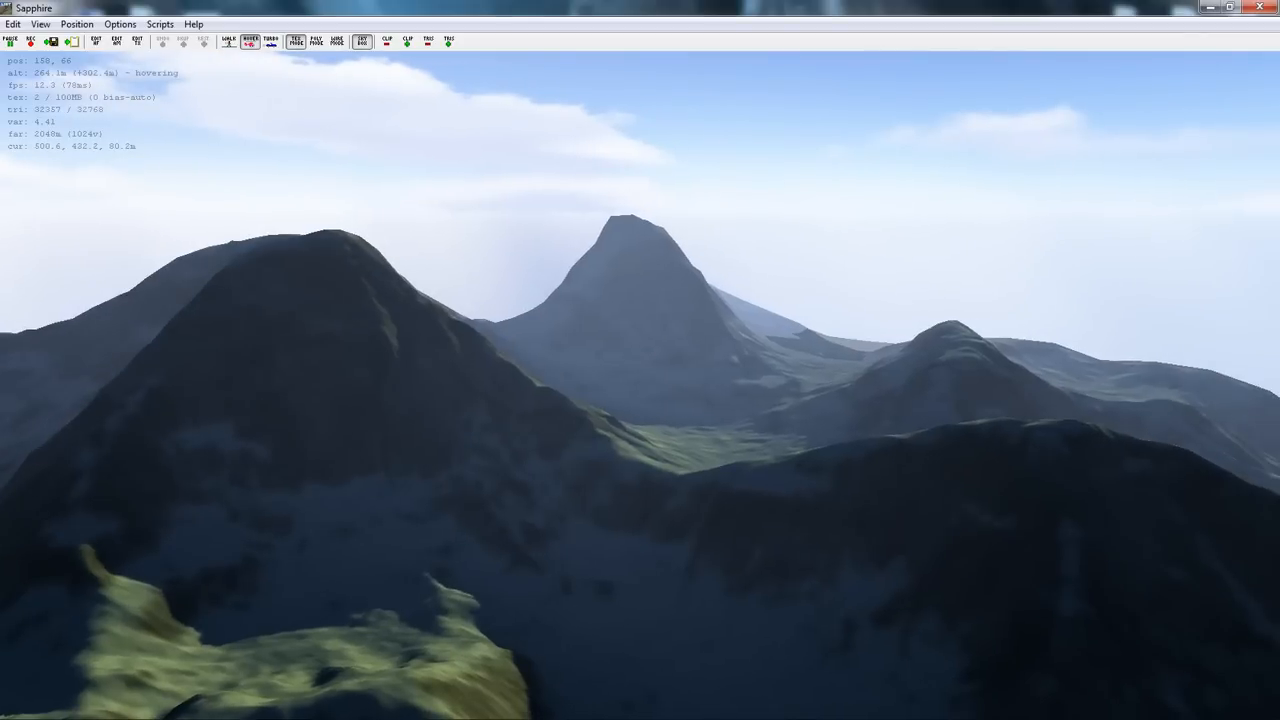